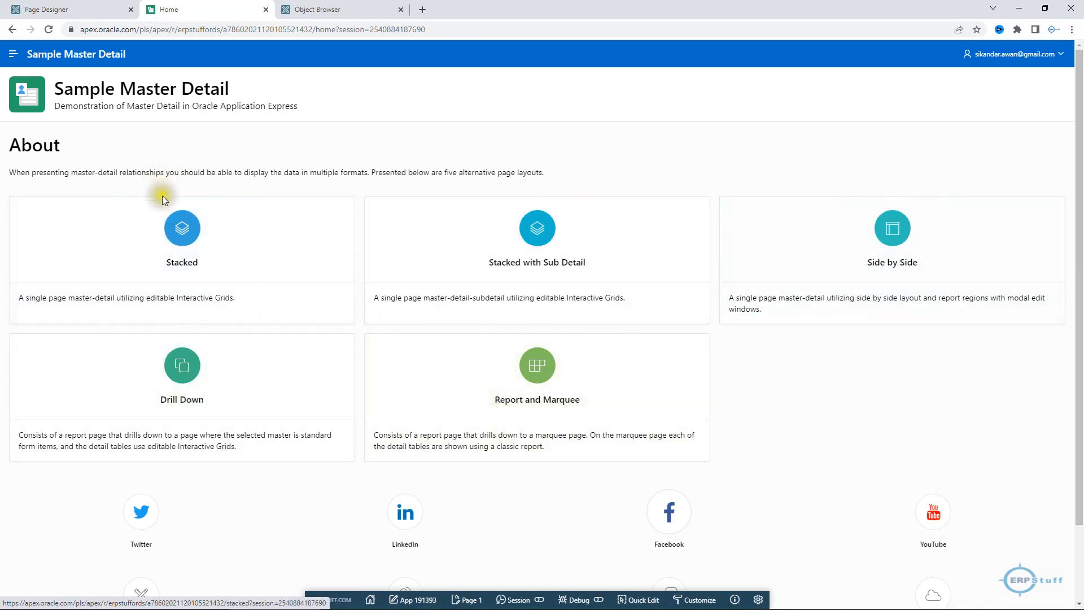
# Step: Open the Stacked master-detail example and look over its project, milestone, task and comment grids
pyautogui.click(182, 229)
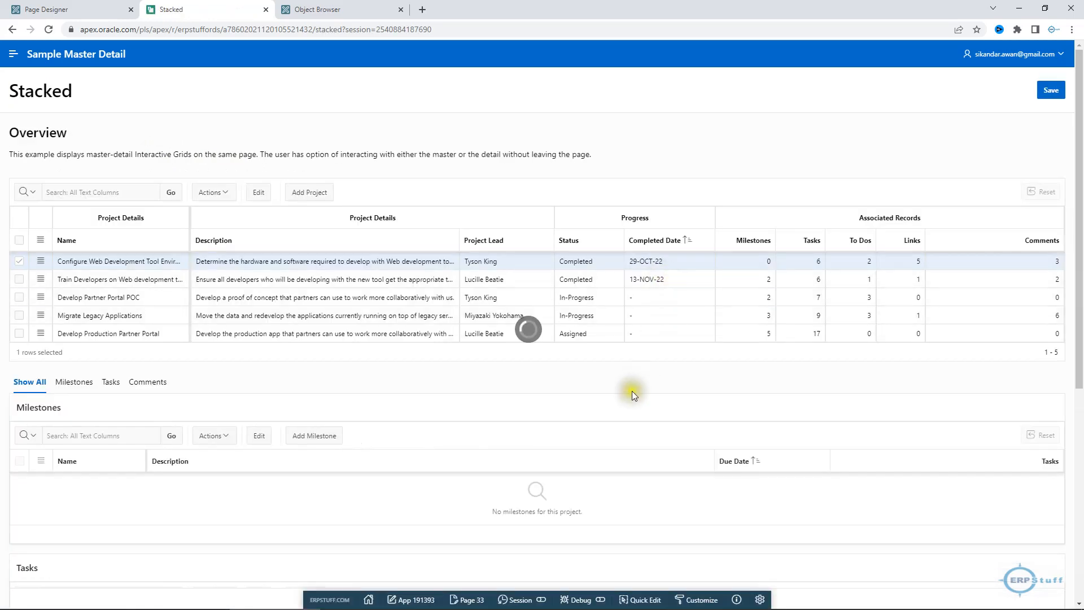
pyautogui.scroll(-5, 304, 351)
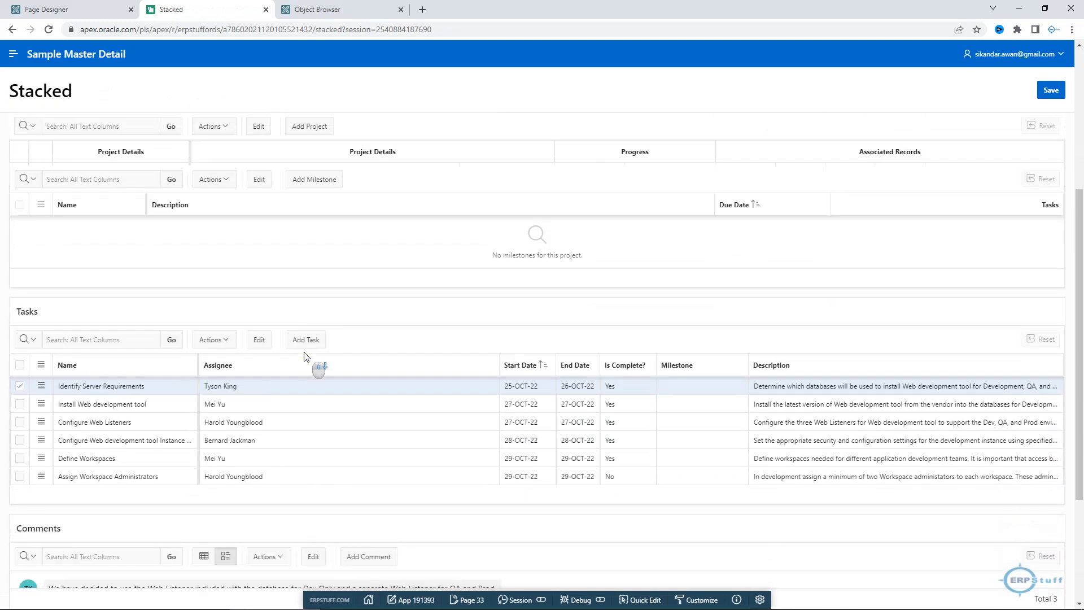
pyautogui.scroll(2, 304, 351)
pyautogui.scroll(3, 304, 356)
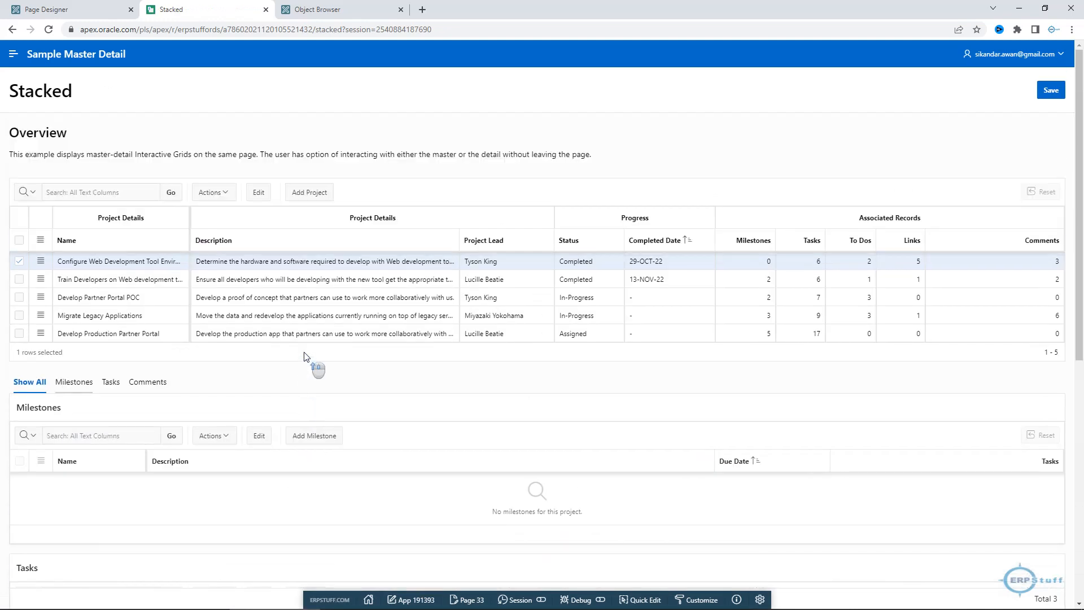
# Step: Select the project about training developers on the web development tool and review its related milestones and tasks
pyautogui.click(94, 278)
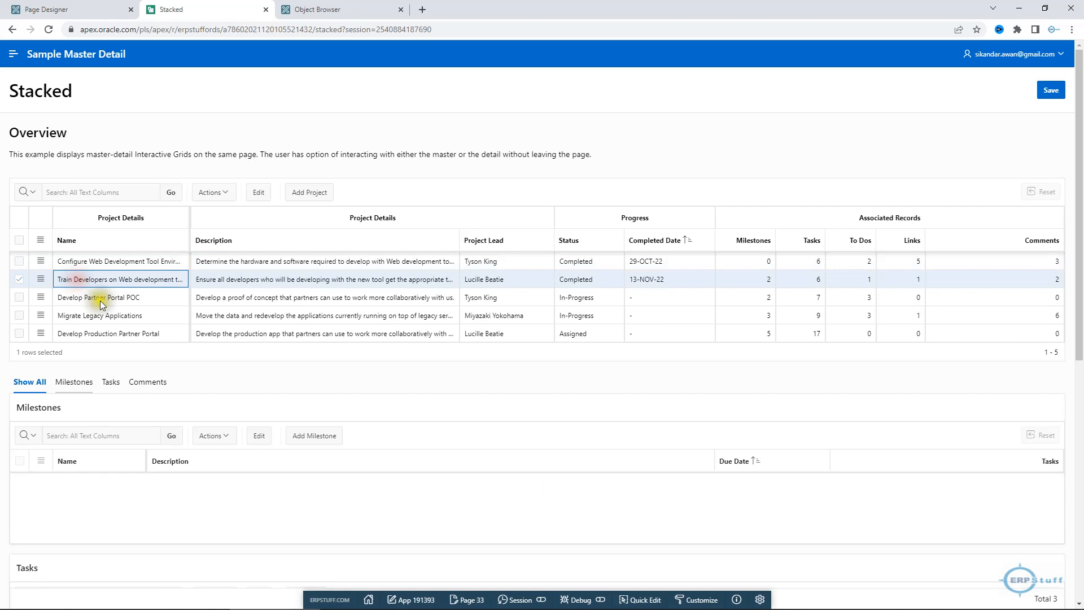
pyautogui.scroll(-2, 336, 438)
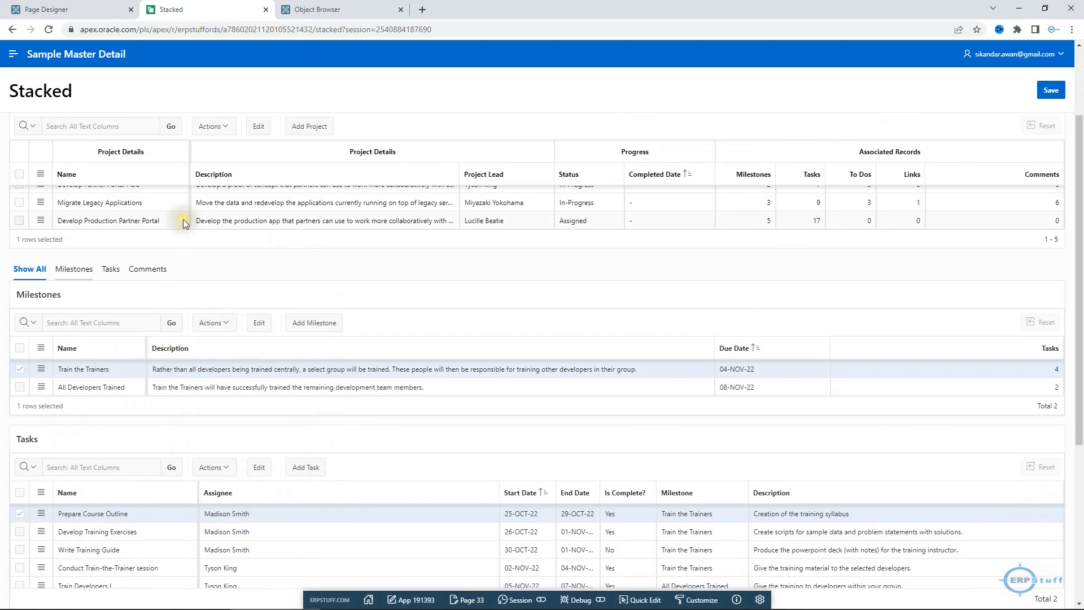
pyautogui.scroll(2, 183, 220)
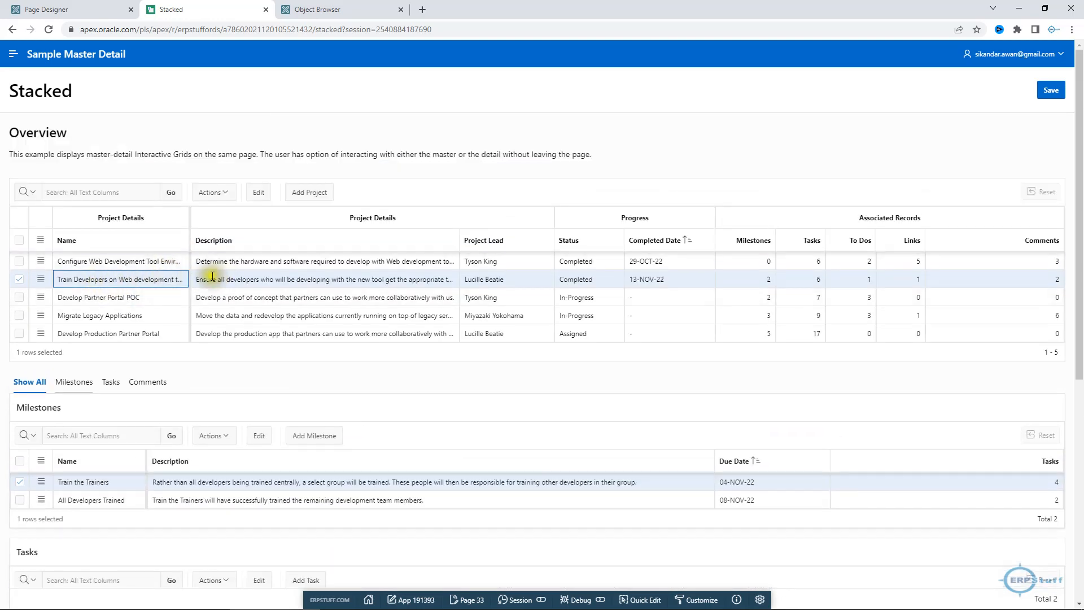
pyautogui.click(129, 279)
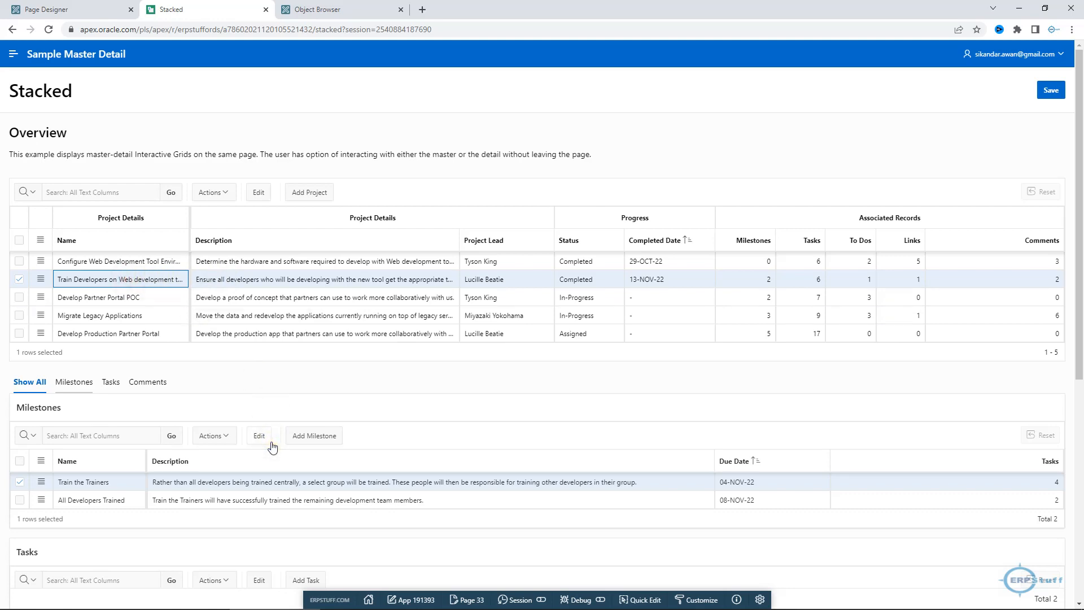
pyautogui.scroll(-2, 273, 447)
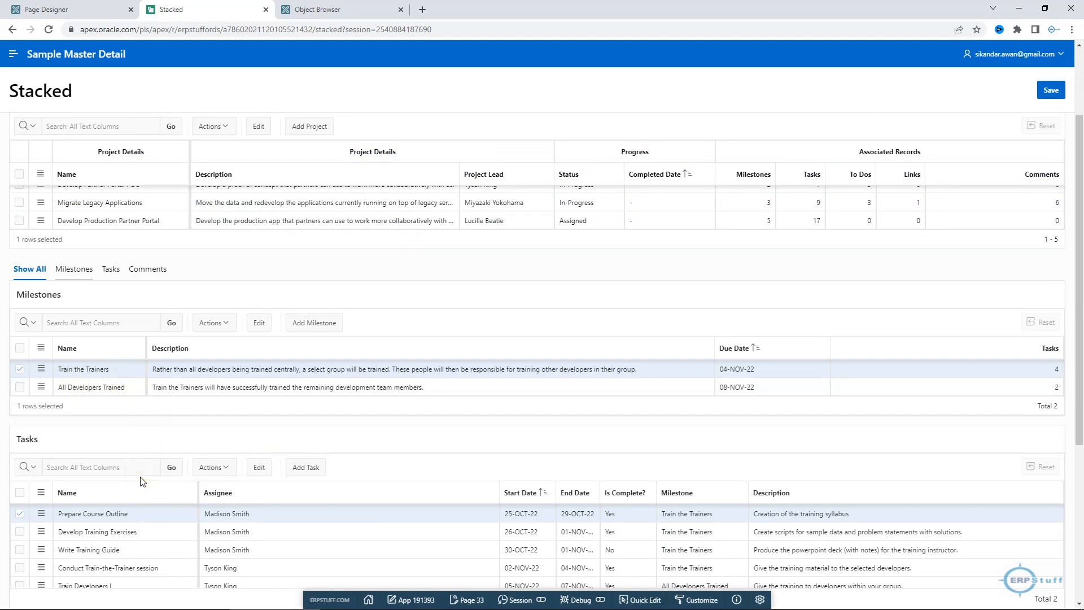
pyautogui.scroll(-3, 164, 466)
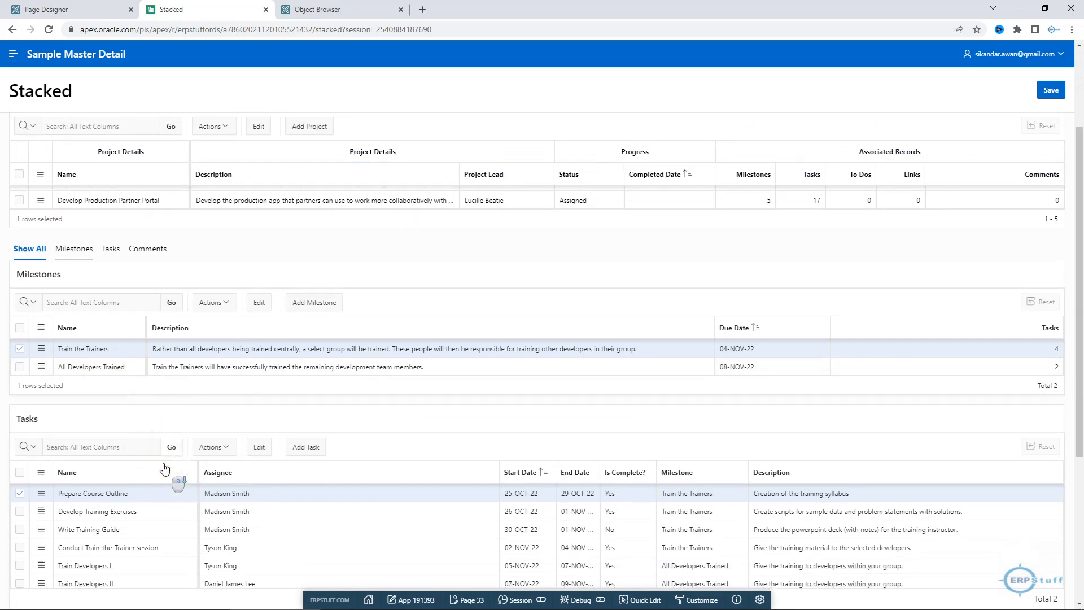
pyautogui.scroll(4, 150, 452)
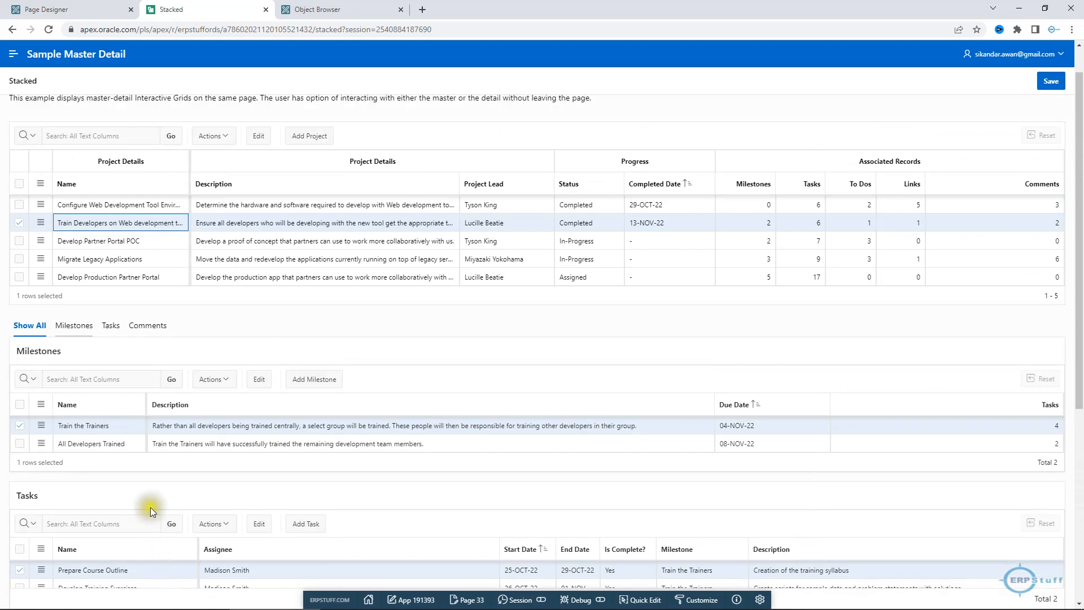
# Step: Show only the Milestones detail grid and check the milestones of each project from the developer training one through Develop Production Partner Portal
pyautogui.click(72, 327)
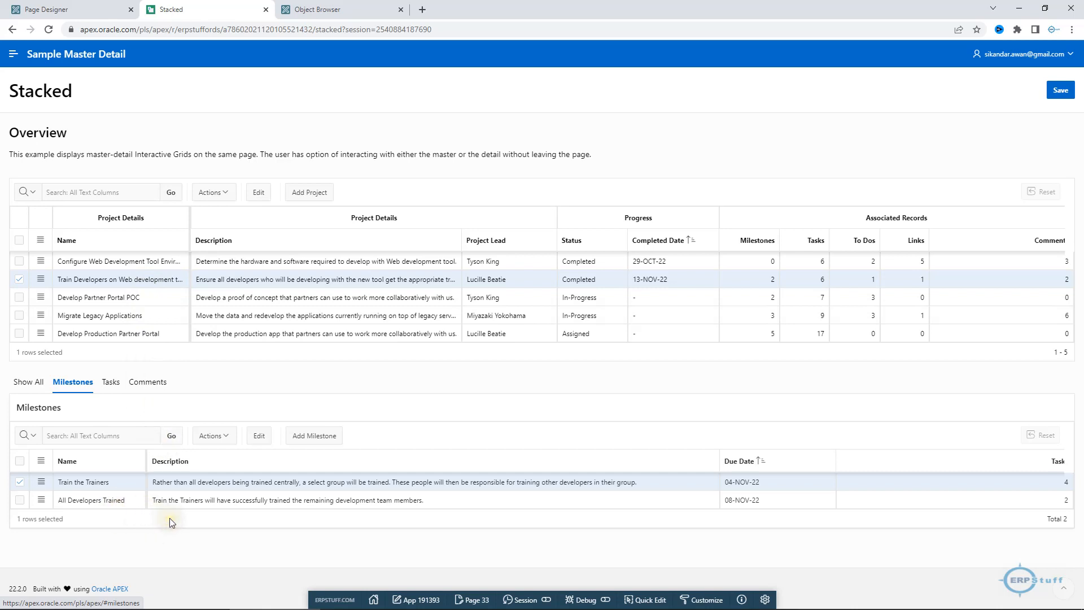
pyautogui.click(181, 278)
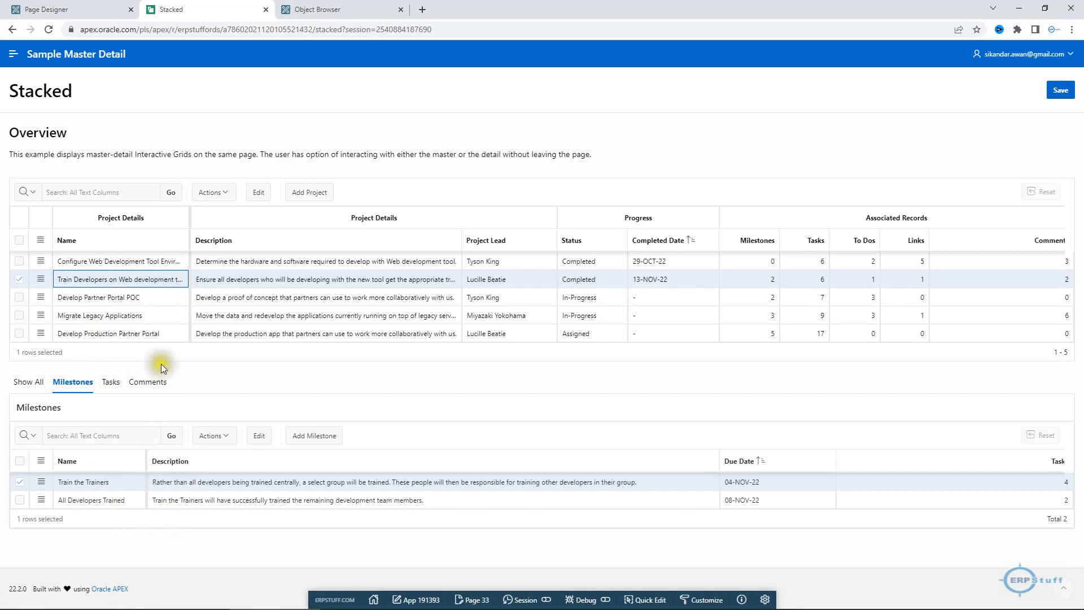
pyautogui.click(137, 298)
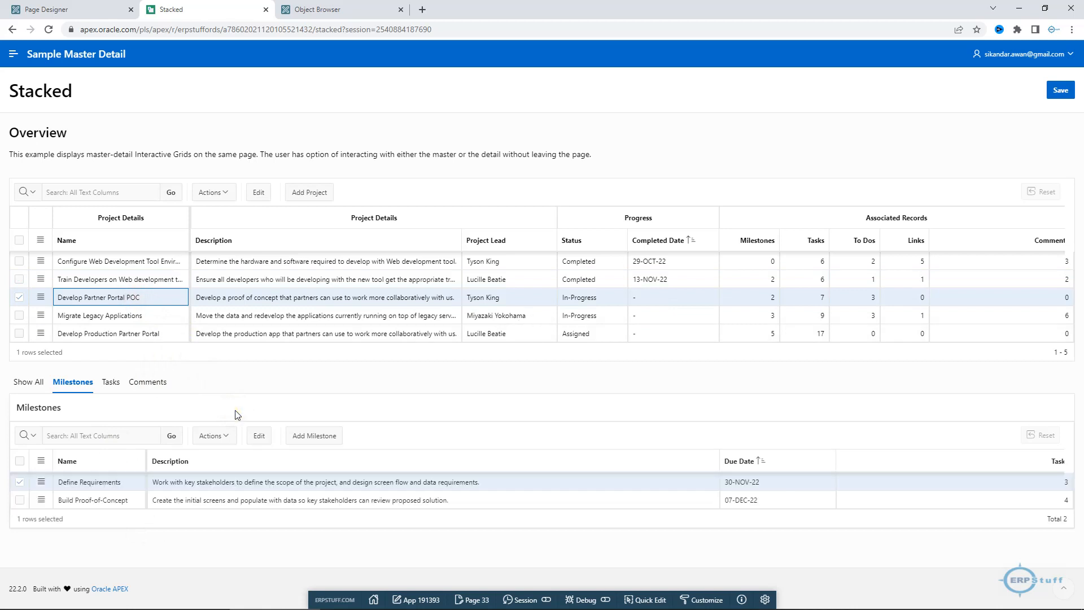
pyautogui.click(92, 315)
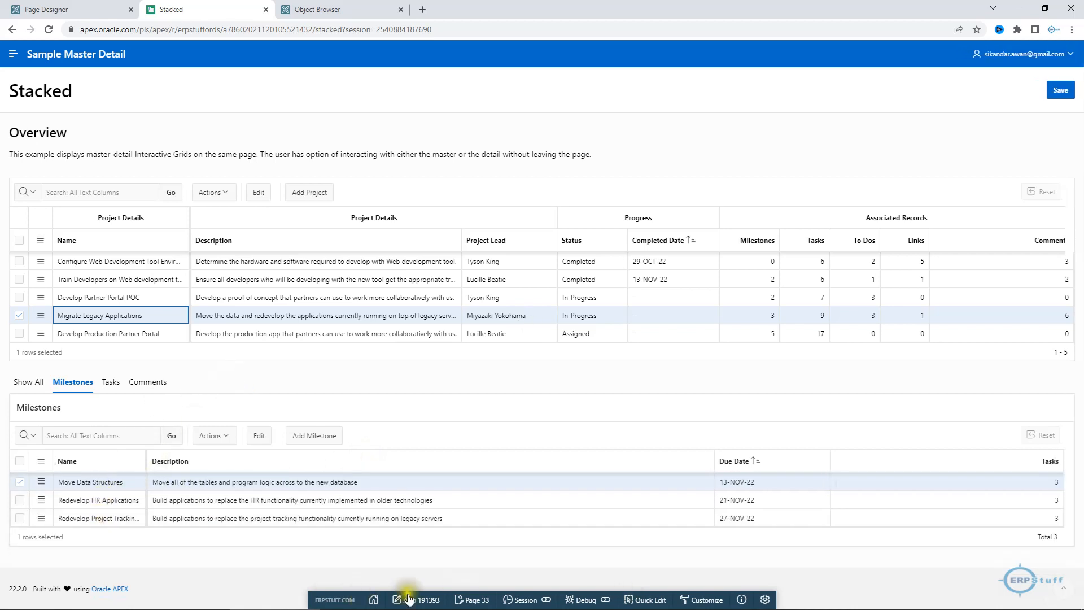
pyautogui.click(120, 334)
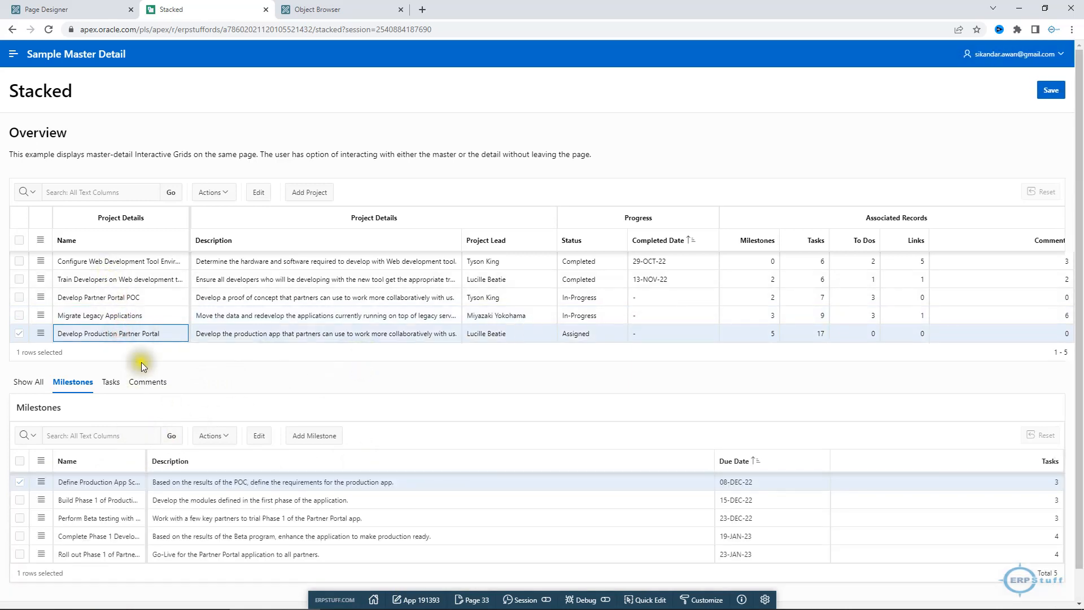
pyautogui.scroll(-1, 146, 364)
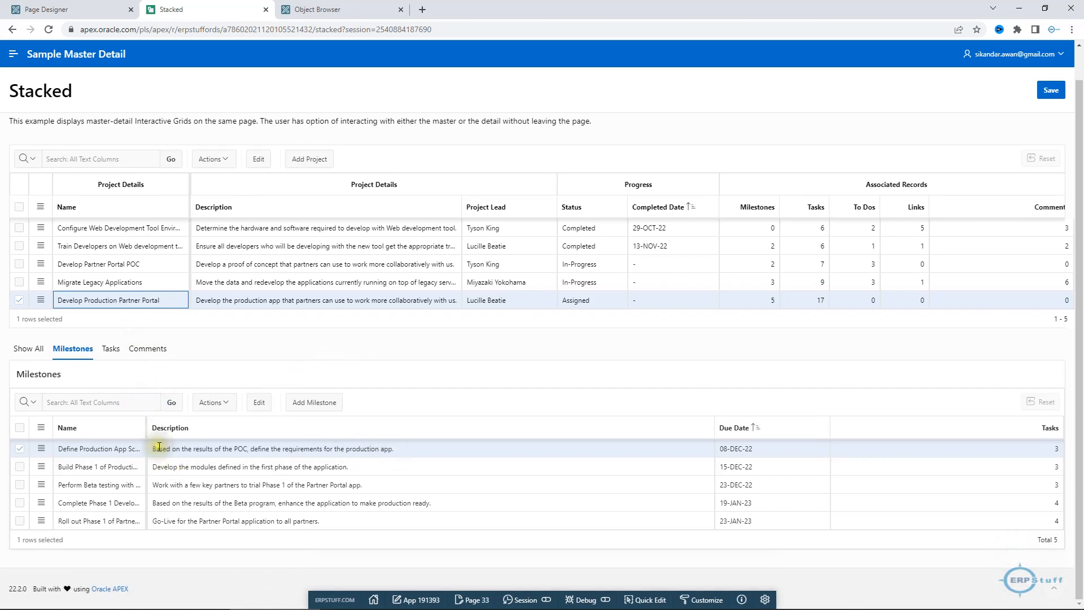
pyautogui.scroll(1, 320, 388)
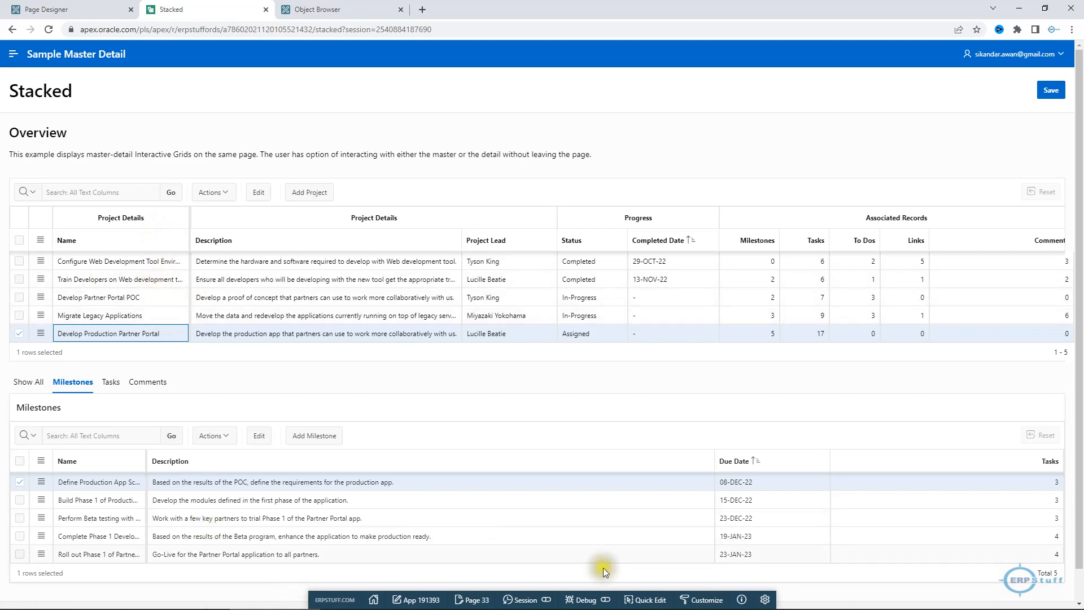
# Step: Open page 33 in Page Designer and examine the Projects region's source, appearance and Master Detail properties
pyautogui.click(468, 602)
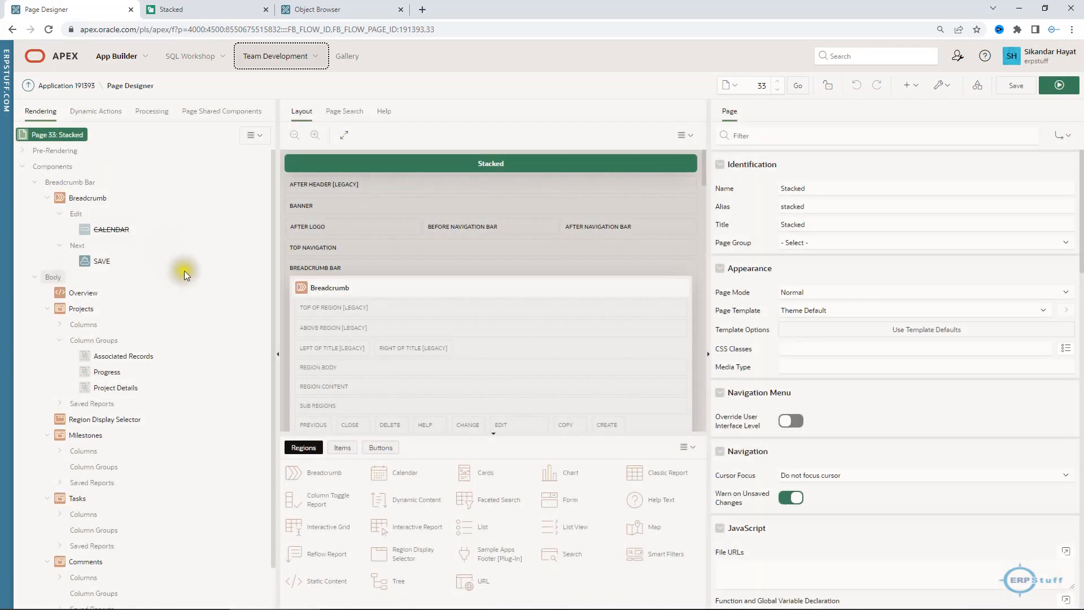
pyautogui.click(94, 309)
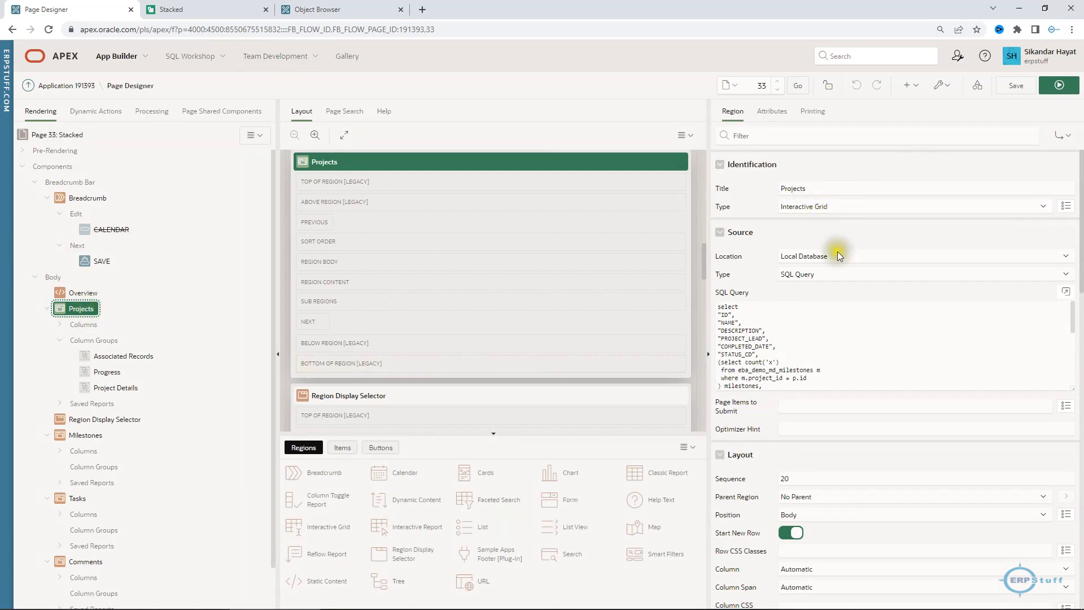
pyautogui.scroll(-7, 916, 551)
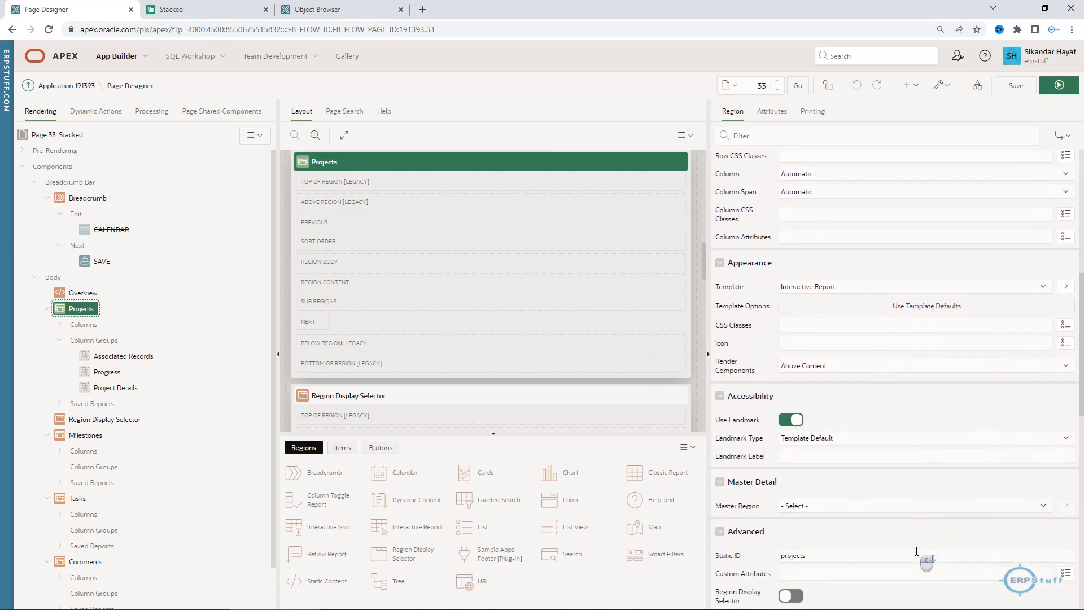
pyautogui.click(823, 287)
pyautogui.scroll(-5, 889, 471)
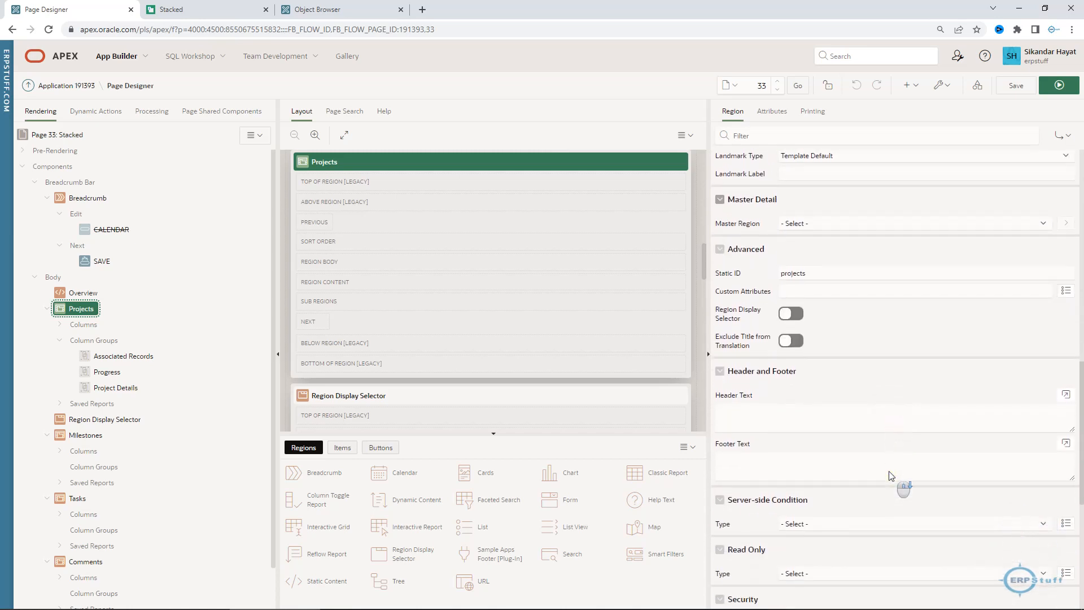
pyautogui.scroll(-5, 889, 471)
pyautogui.scroll(12, 889, 471)
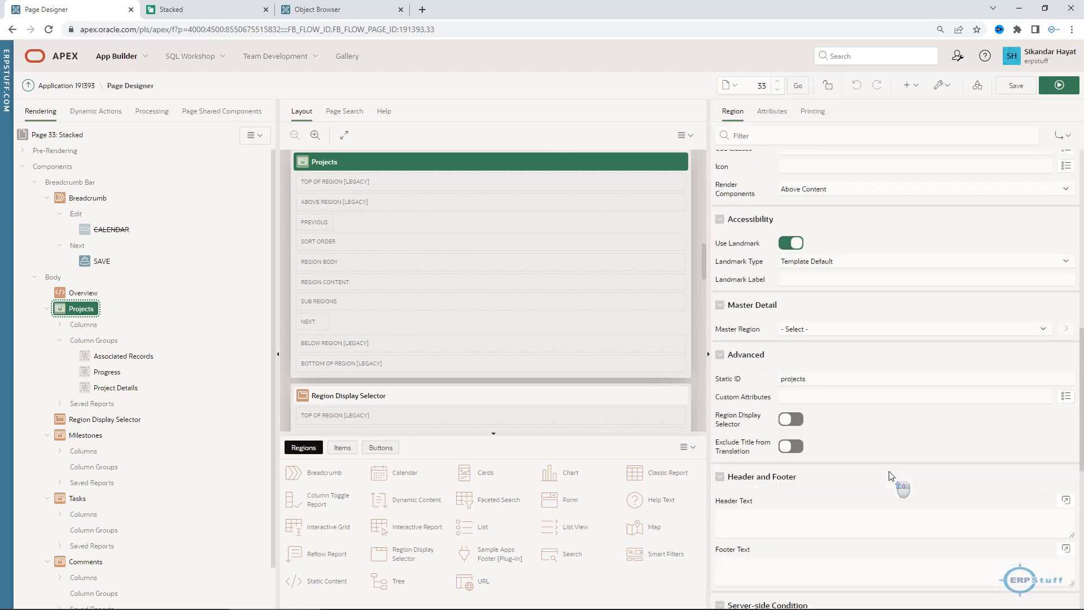
pyautogui.scroll(3, 889, 471)
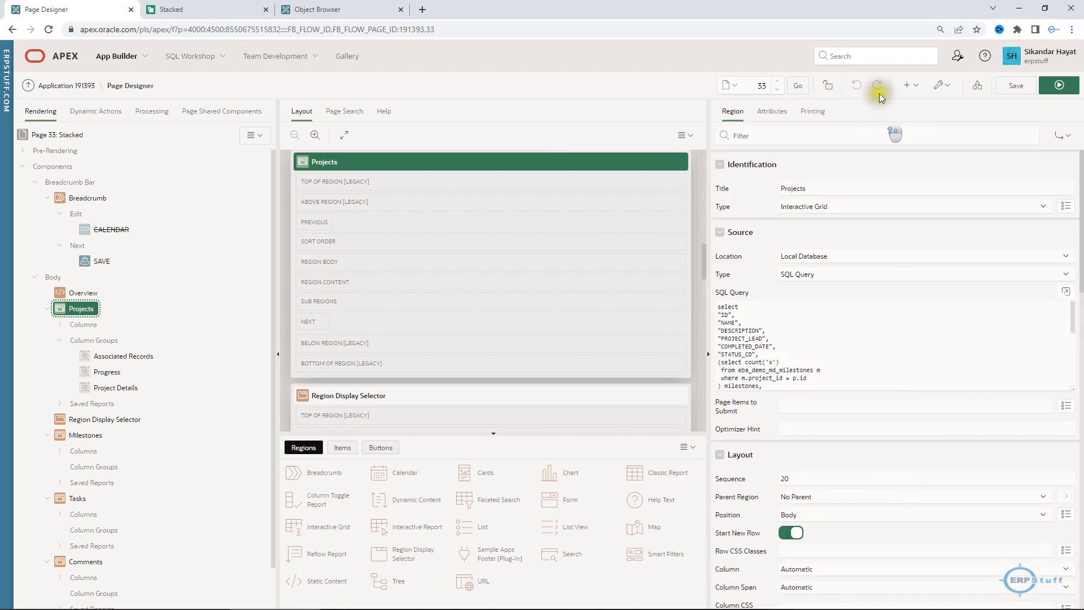
# Step: Review the Projects grid's attributes, including its edit, toolbar, download and heading settings
pyautogui.click(772, 111)
pyautogui.scroll(-2, 946, 396)
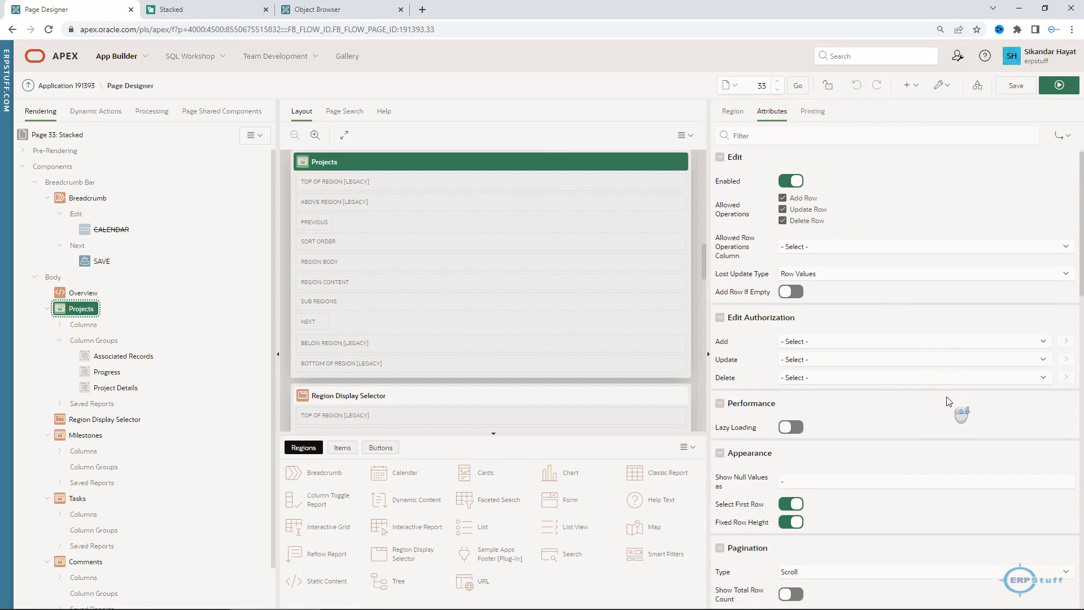
pyautogui.scroll(-10, 947, 398)
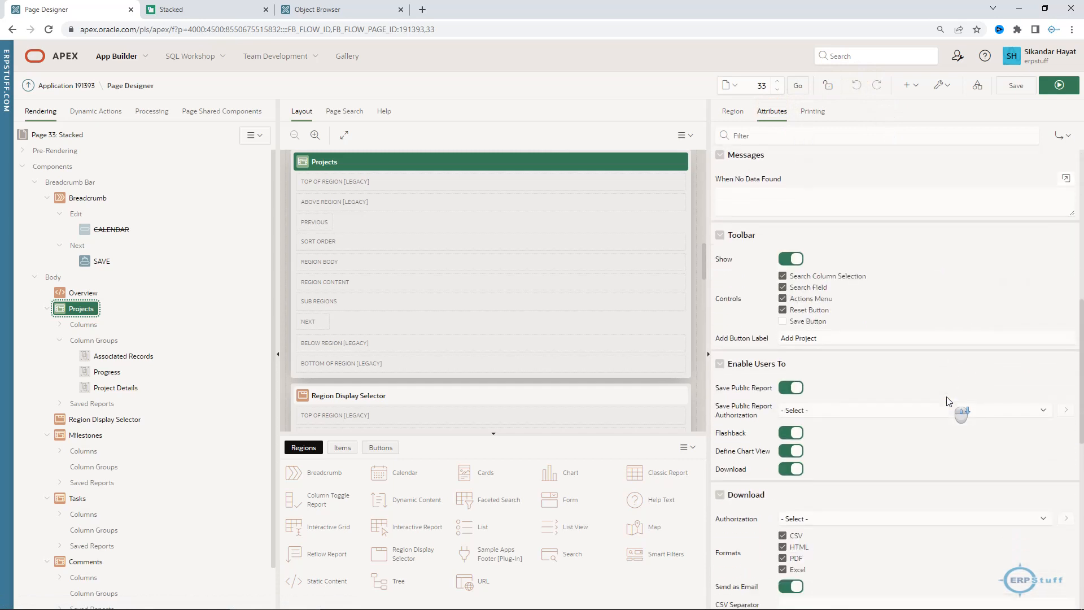
pyautogui.scroll(-3, 949, 402)
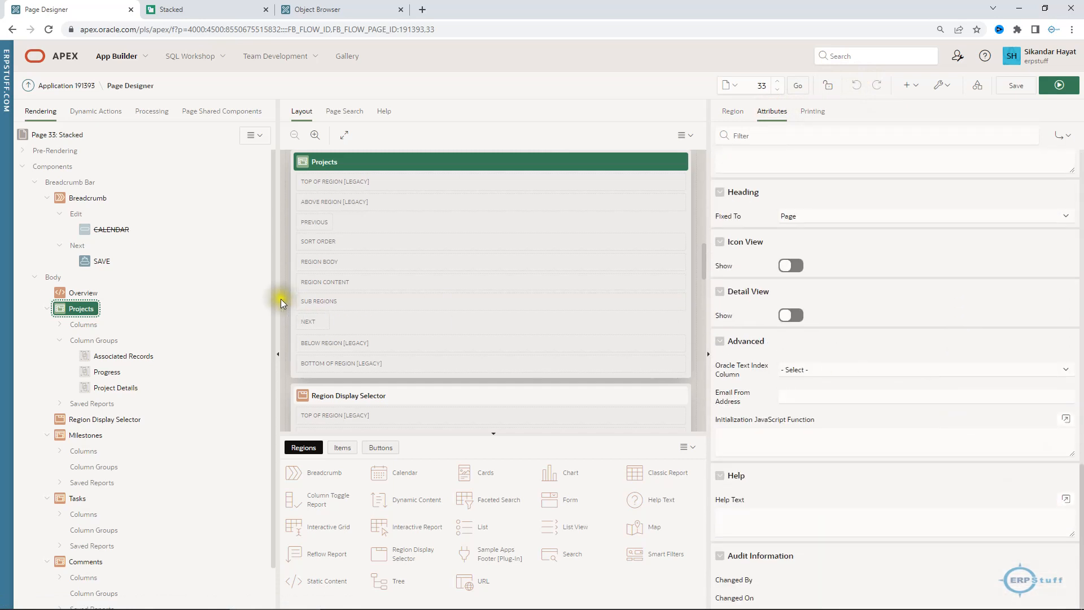
# Step: Review the Milestones grid's attributes, including its edit, pagination, message and toolbar settings
pyautogui.click(84, 439)
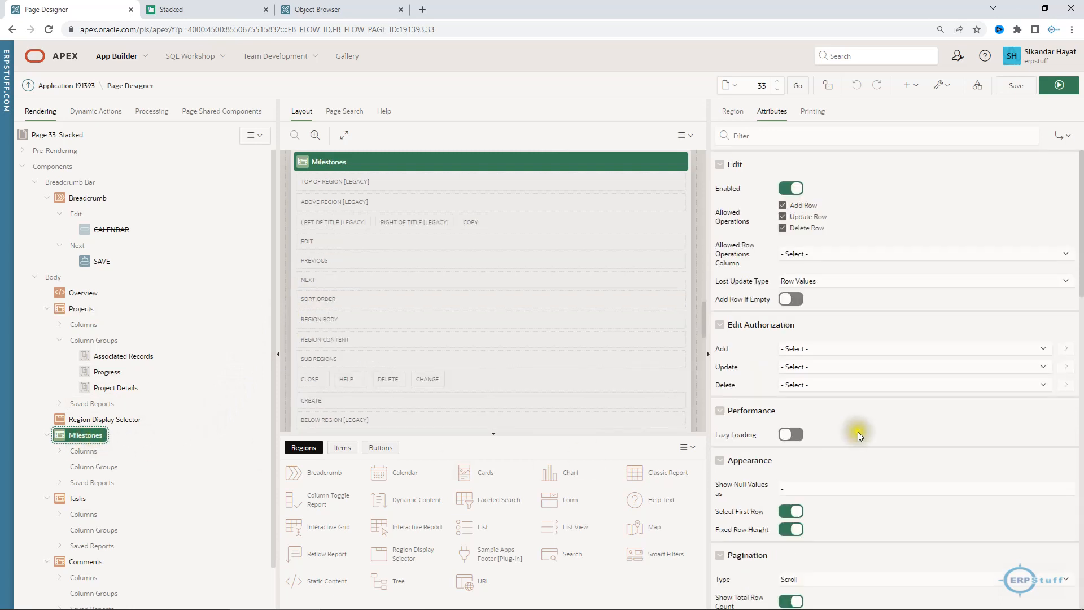
pyautogui.scroll(-4, 860, 437)
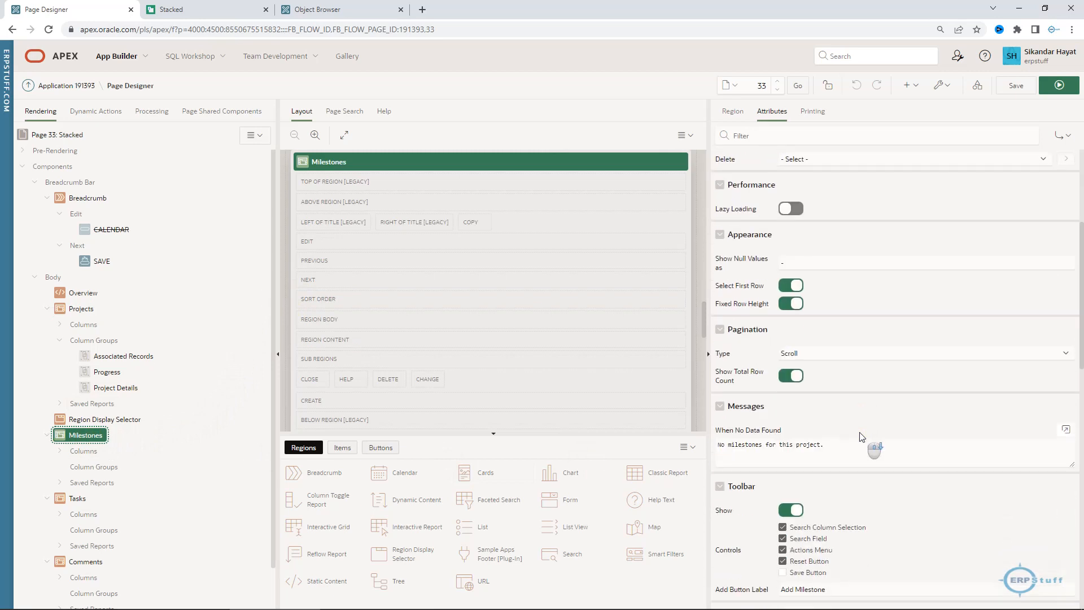
pyautogui.scroll(-2, 861, 438)
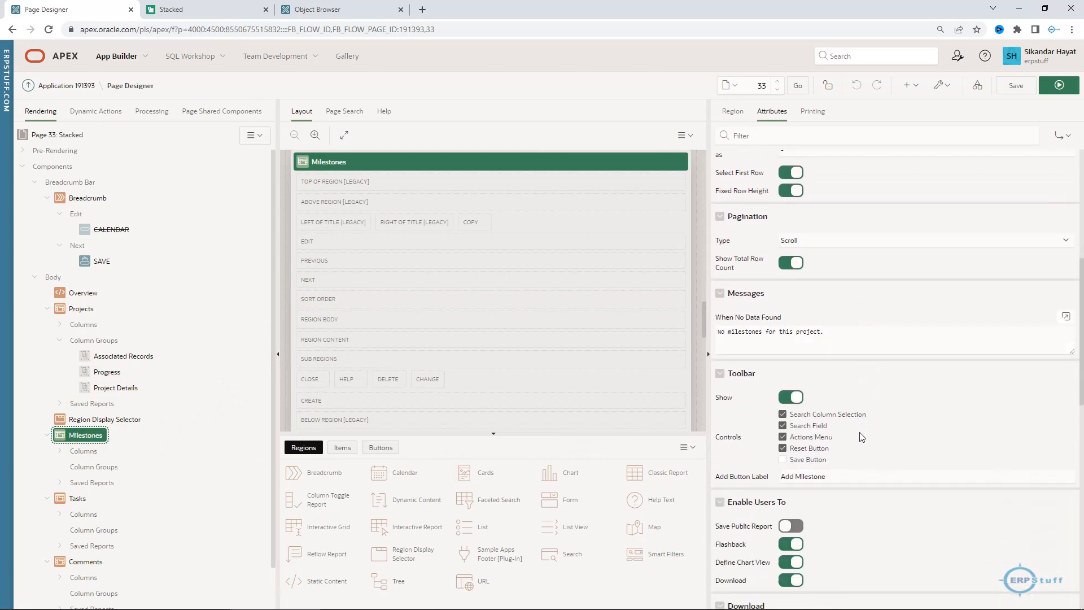
# Step: Examine the Milestones region's Master Detail setting that defines its master region, collapsing and re-expanding that property group
pyautogui.click(733, 112)
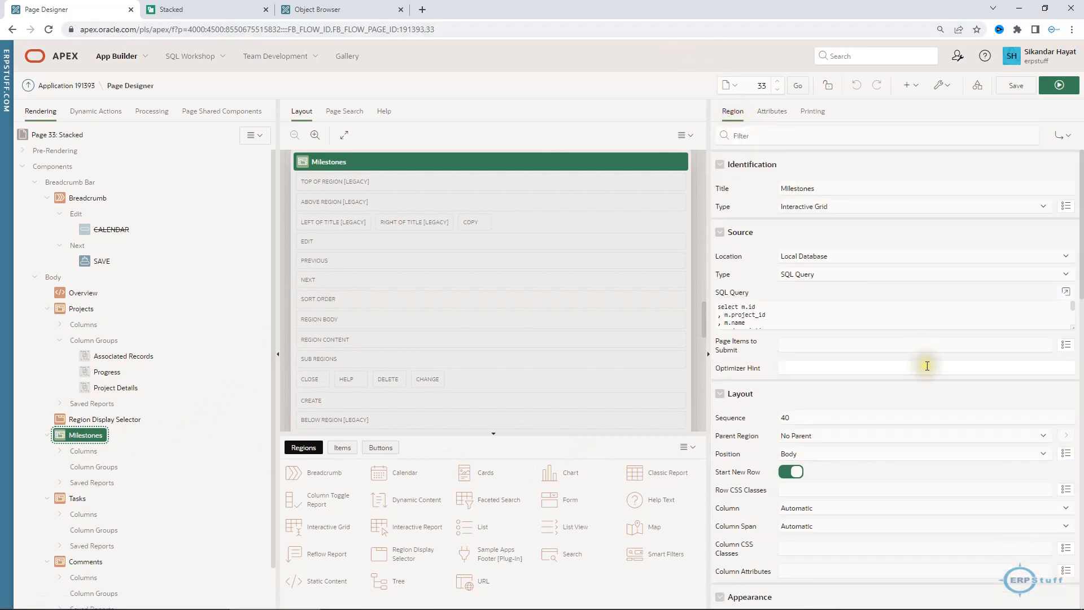
pyautogui.scroll(-4, 938, 368)
pyautogui.scroll(-3, 938, 368)
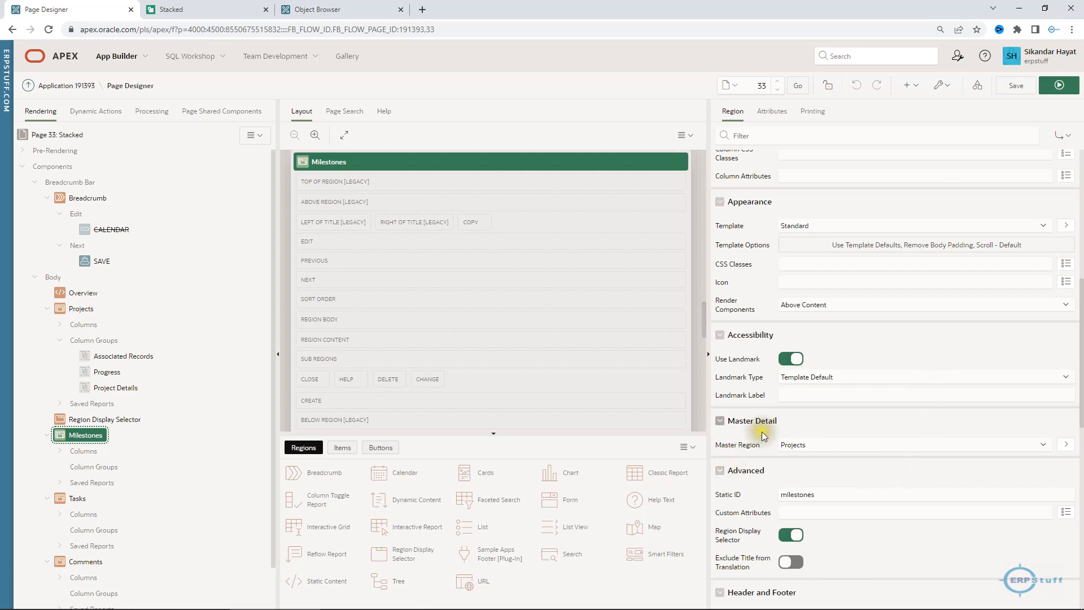
pyautogui.click(787, 421)
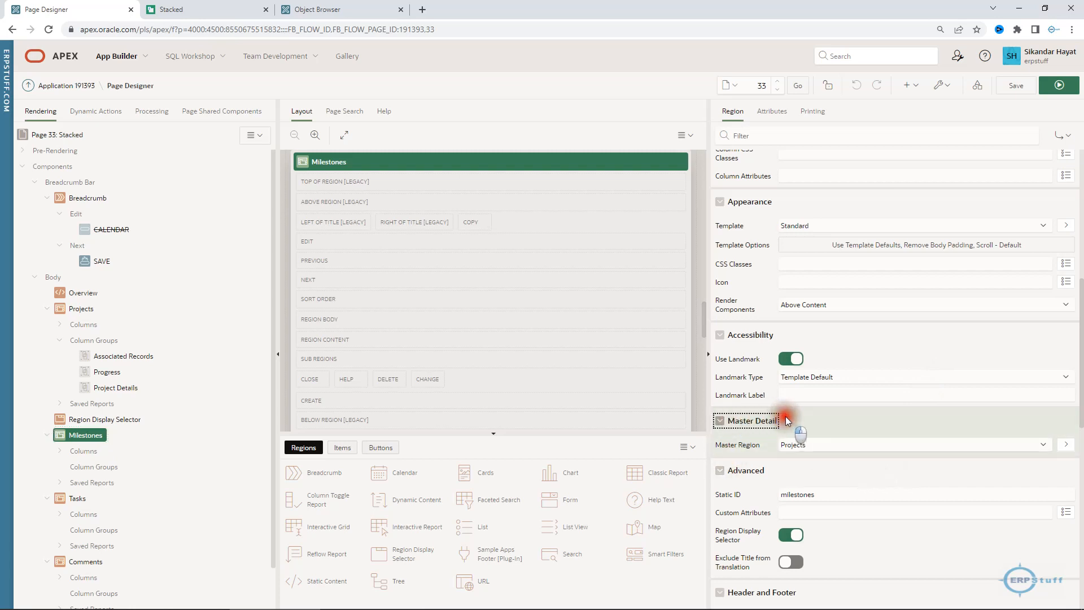
pyautogui.click(785, 422)
pyautogui.click(762, 426)
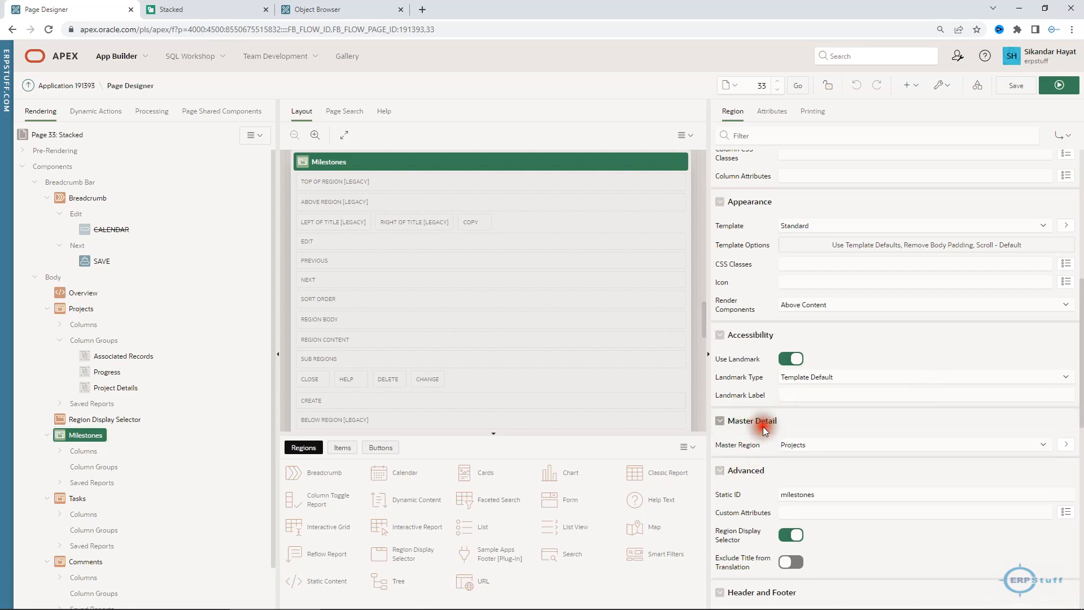
pyautogui.click(764, 427)
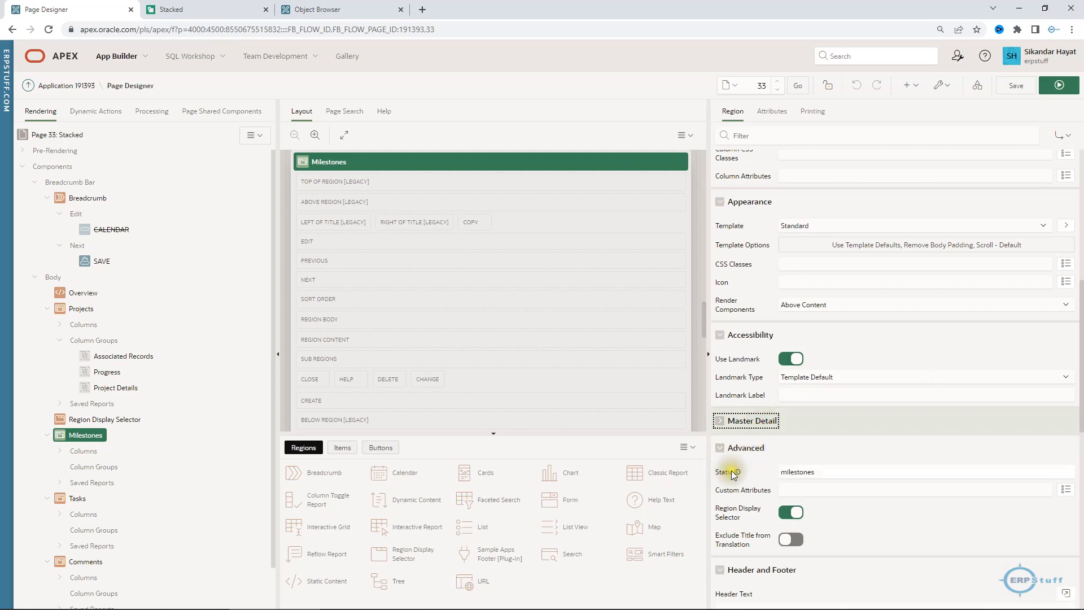
pyautogui.click(747, 430)
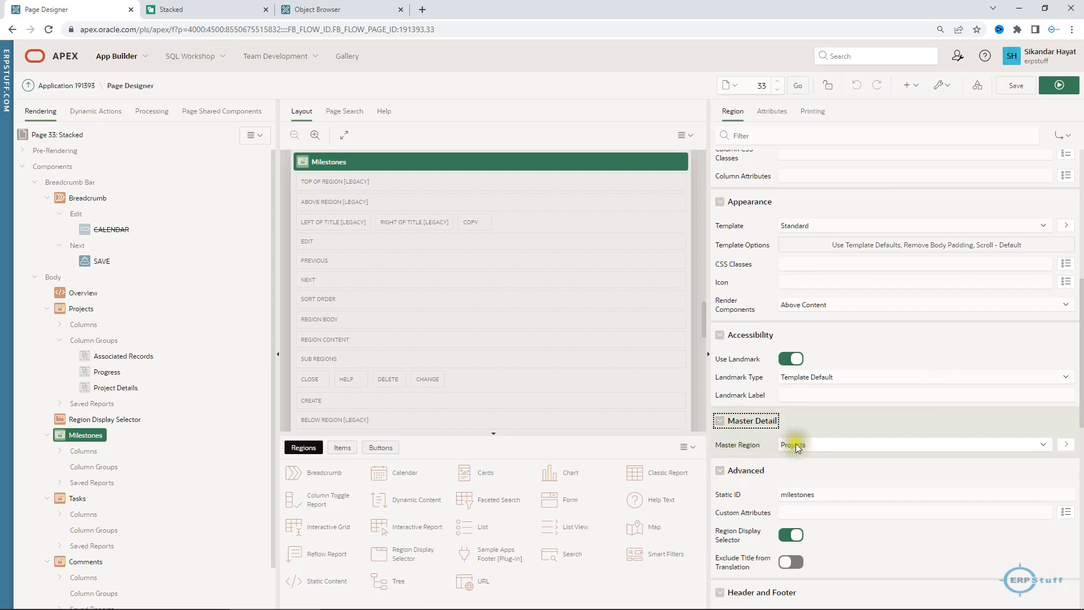
# Step: Check which regions can be chosen as the Milestones region's Master Region, keeping Projects, and look over its remaining properties
pyautogui.click(870, 444)
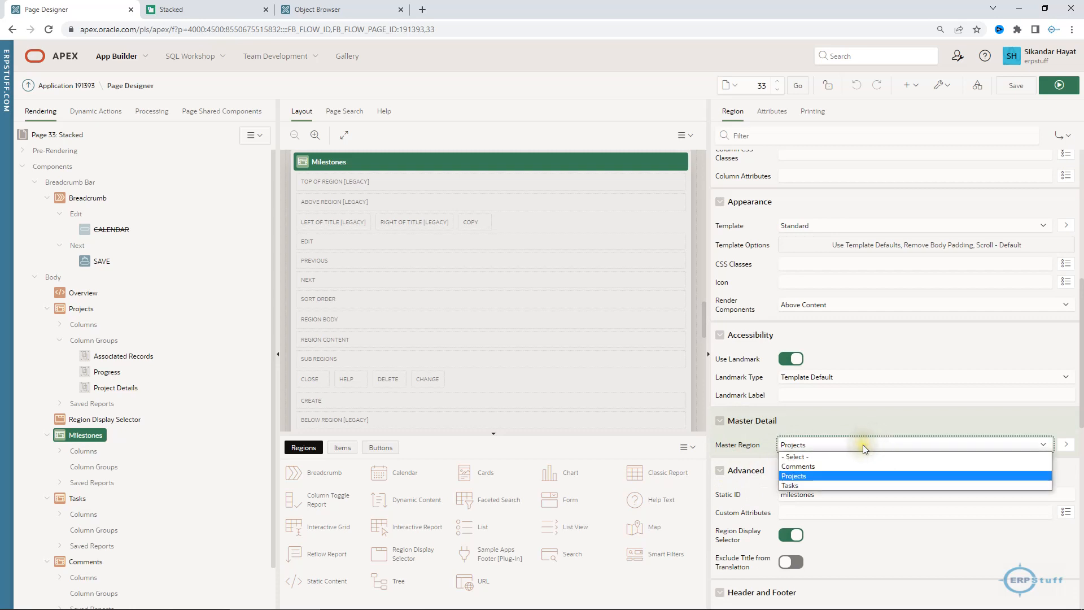
pyautogui.click(863, 446)
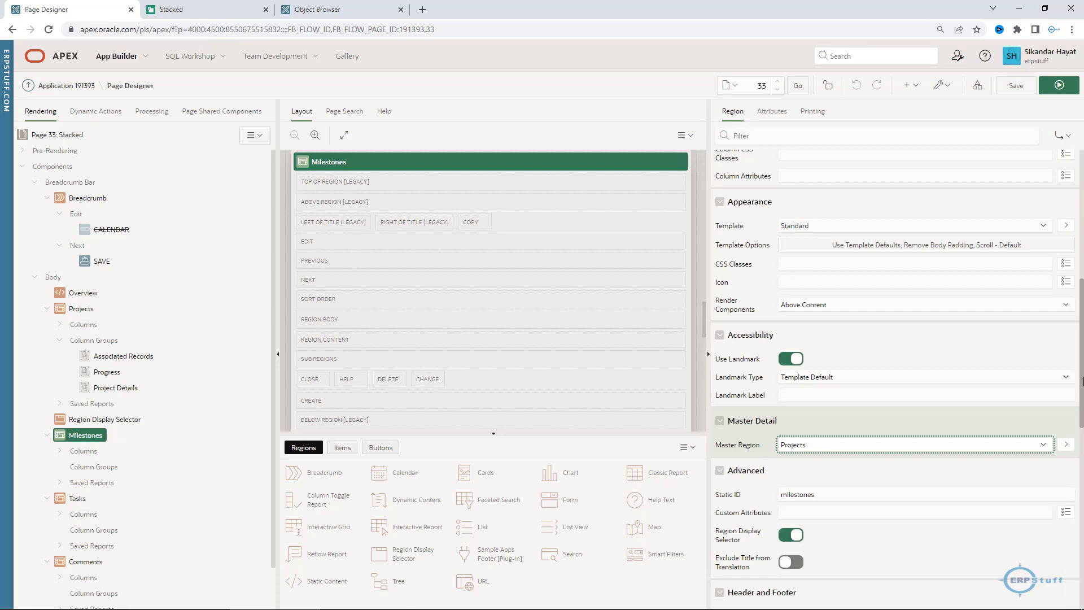
pyautogui.scroll(-3, 1076, 288)
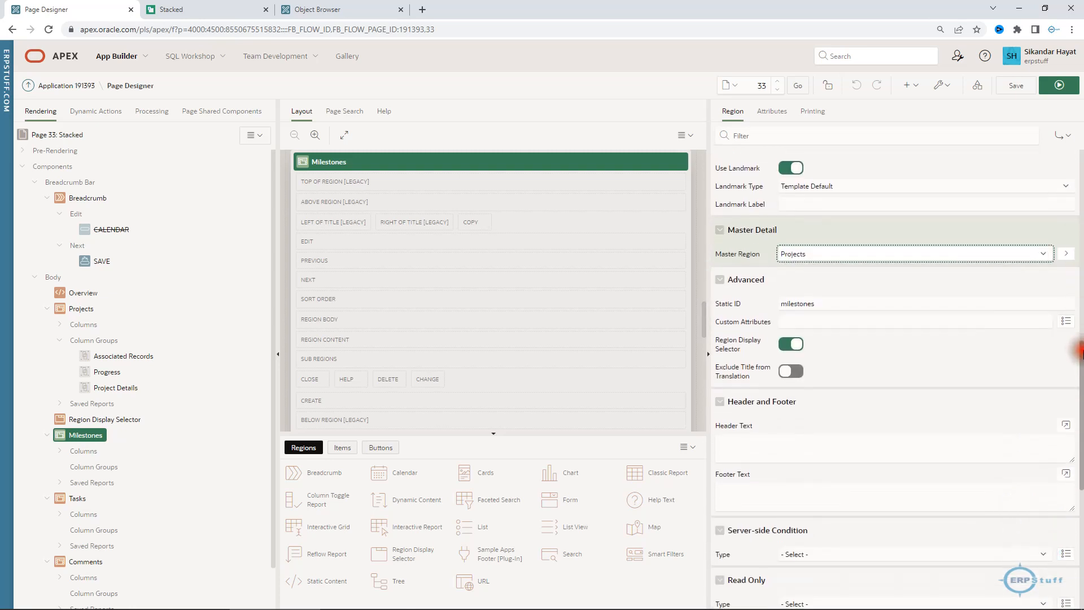
# Step: Enlarge the Milestones region's SQL Query field and highlight the from eba_demo_md_milestones clause
pyautogui.moveTo(1080, 351); pyautogui.dragTo(1073, 136)
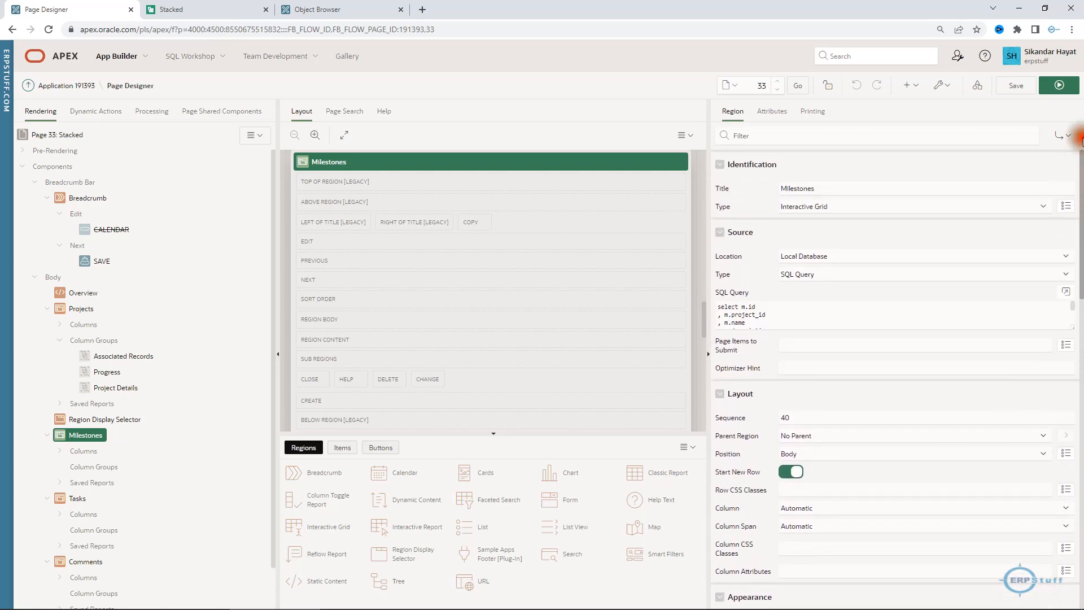
pyautogui.click(782, 308)
pyautogui.moveTo(1073, 328); pyautogui.dragTo(1077, 423)
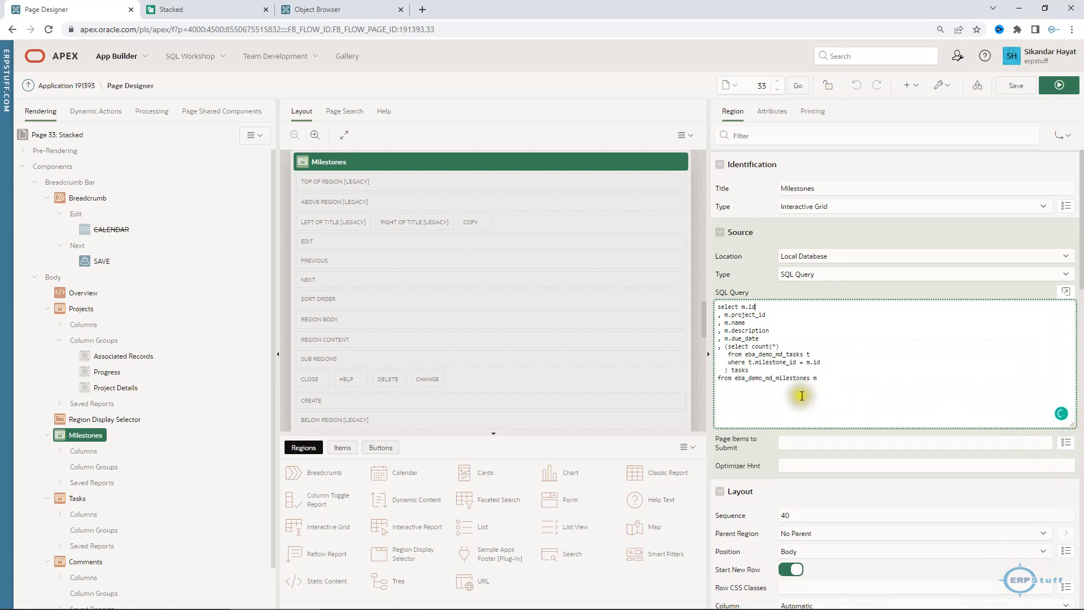
pyautogui.moveTo(825, 379); pyautogui.dragTo(709, 380)
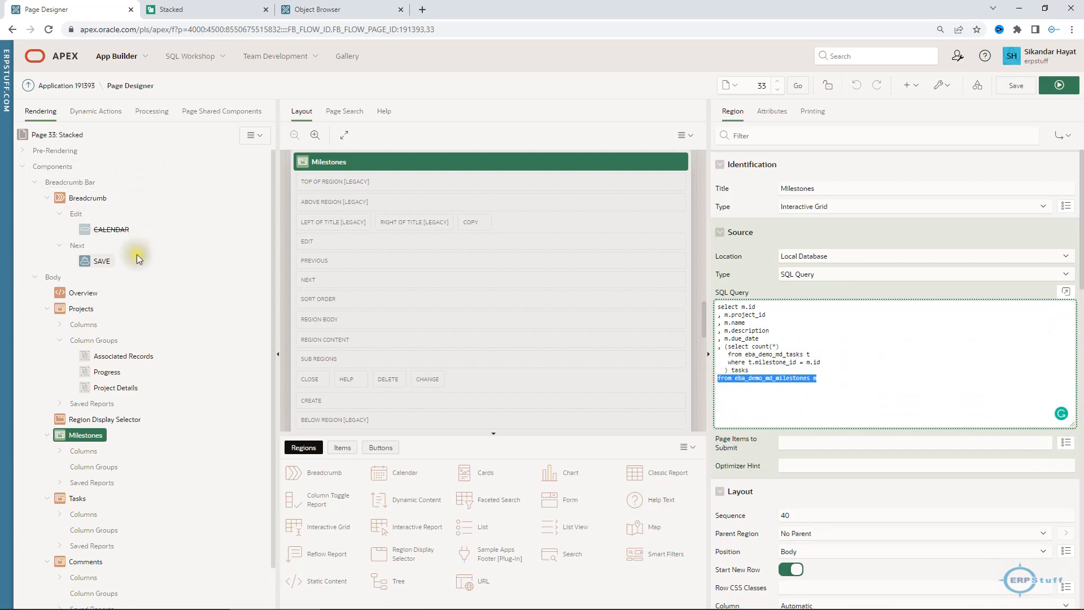
# Step: Read the help for the Milestones region's Master Region property, widening the help area between the component tree and properties
pyautogui.scroll(-1, 1004, 499)
pyautogui.scroll(-7, 1005, 499)
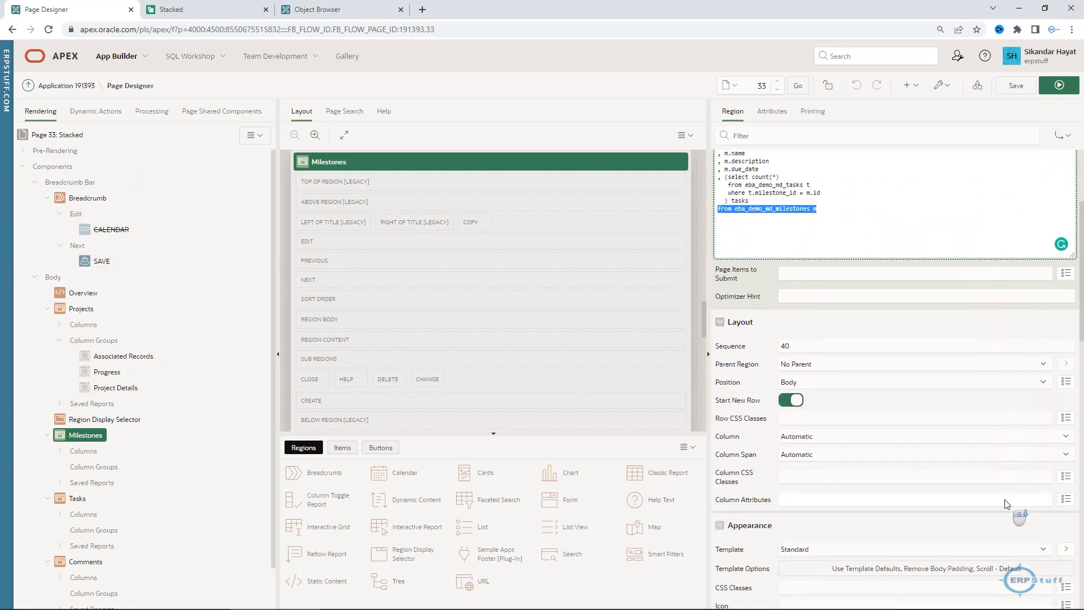
pyautogui.scroll(-4, 1004, 500)
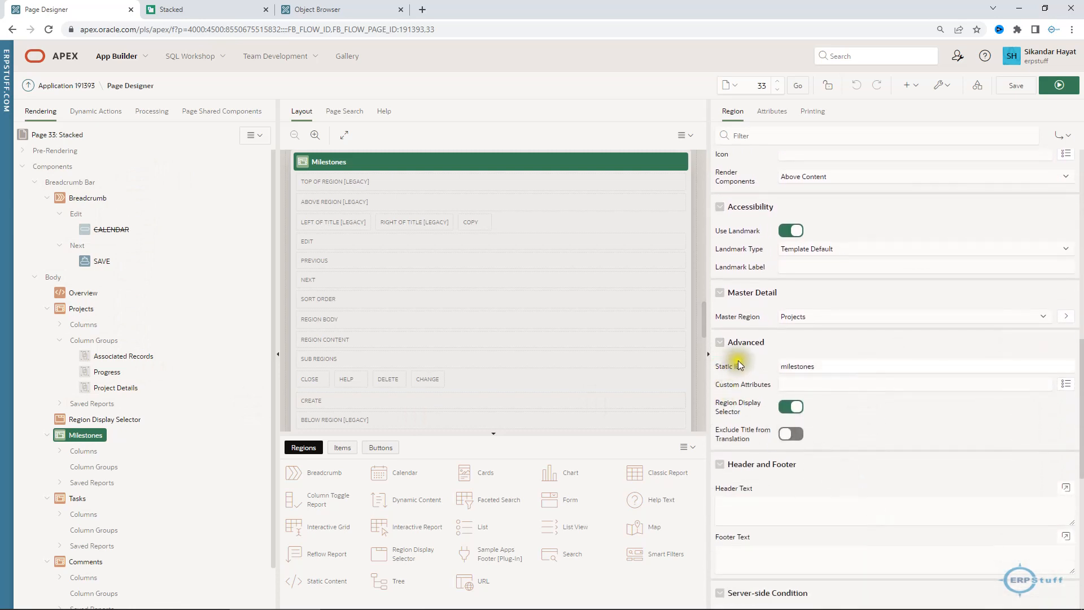
pyautogui.click(798, 318)
pyautogui.click(805, 334)
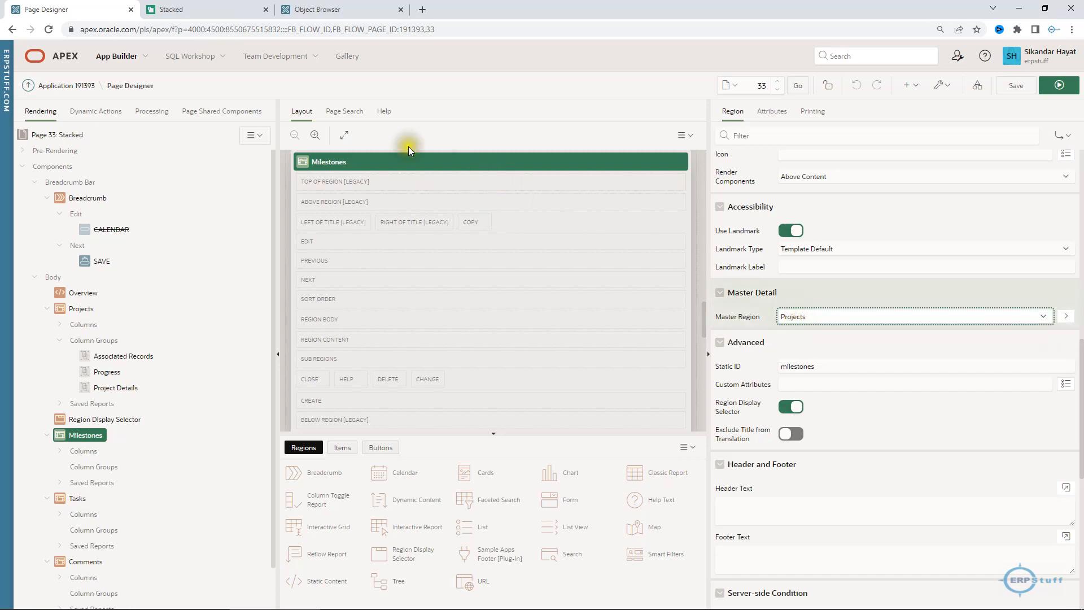
pyautogui.click(385, 112)
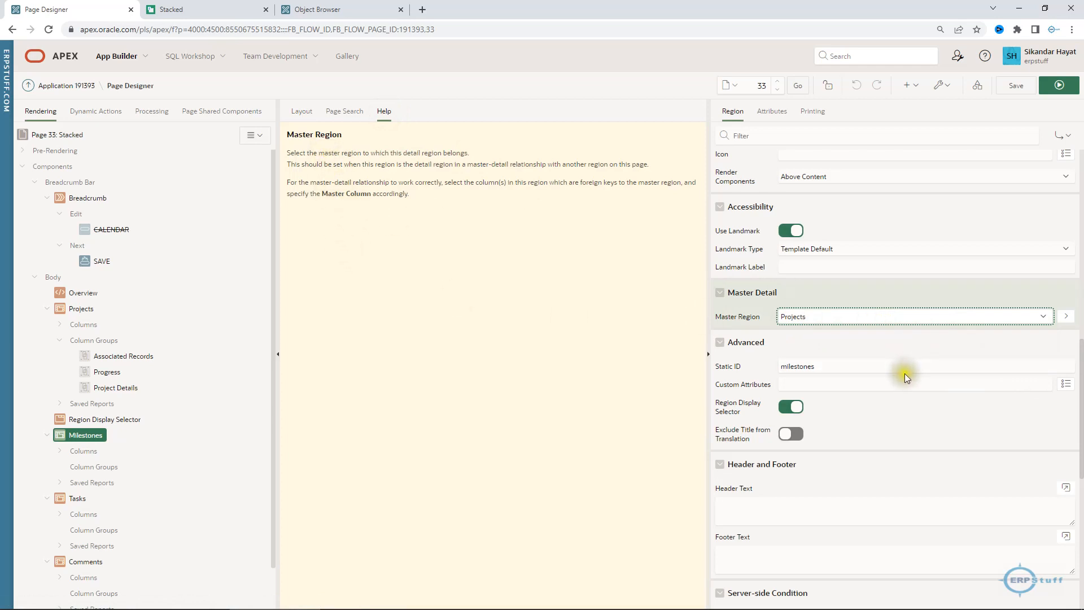
pyautogui.moveTo(274, 304); pyautogui.dragTo(195, 305)
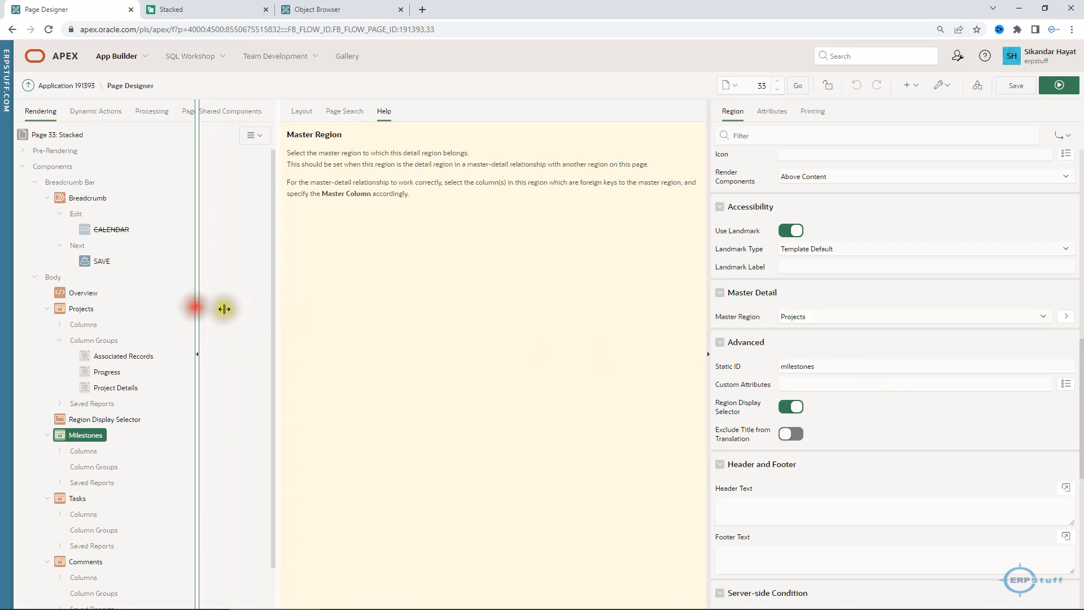
pyautogui.moveTo(707, 322); pyautogui.dragTo(858, 321)
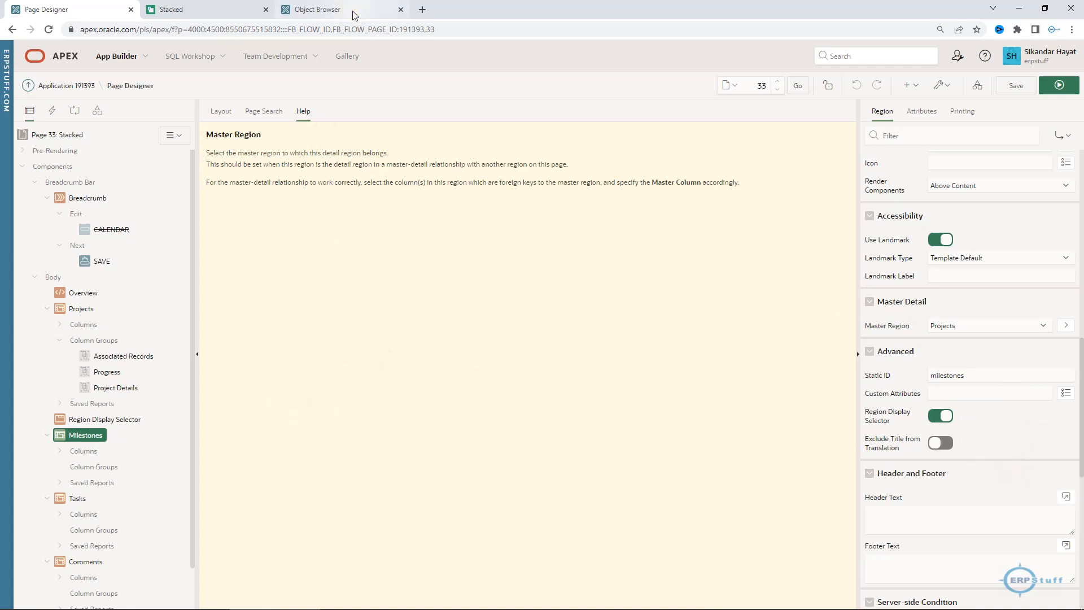
# Step: Switch to the running Sample Master Detail application, open its Drill Down page and collapse the navigation menu
pyautogui.click(169, 10)
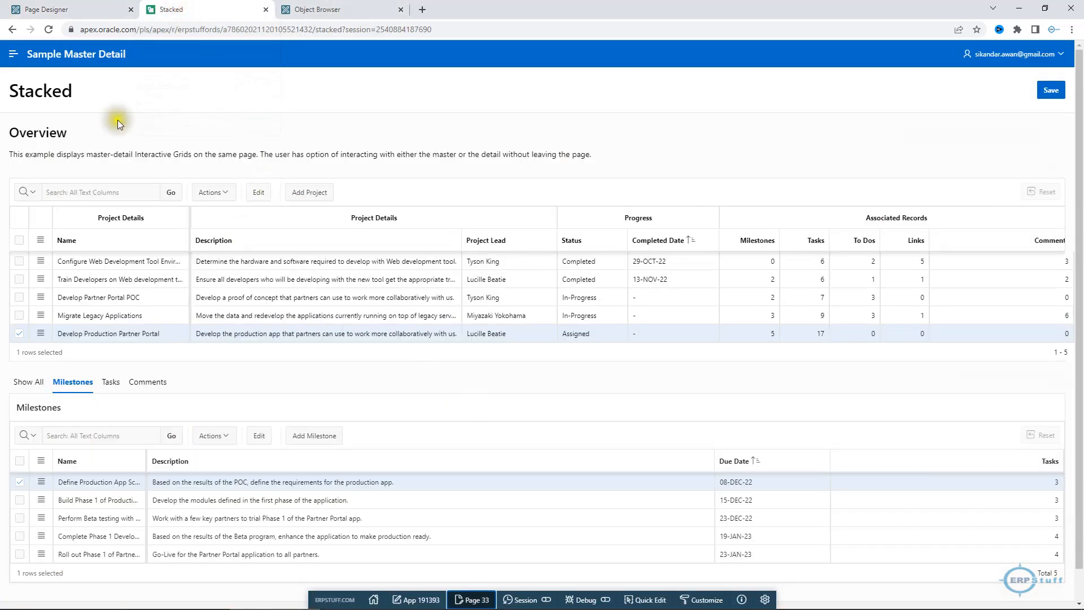
pyautogui.click(13, 54)
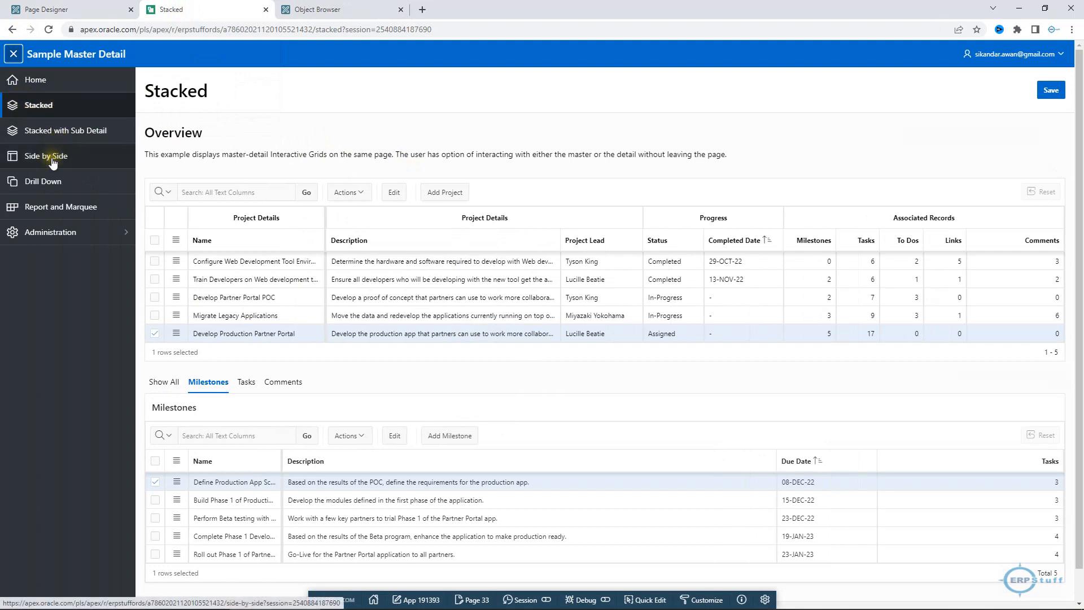
pyautogui.click(50, 183)
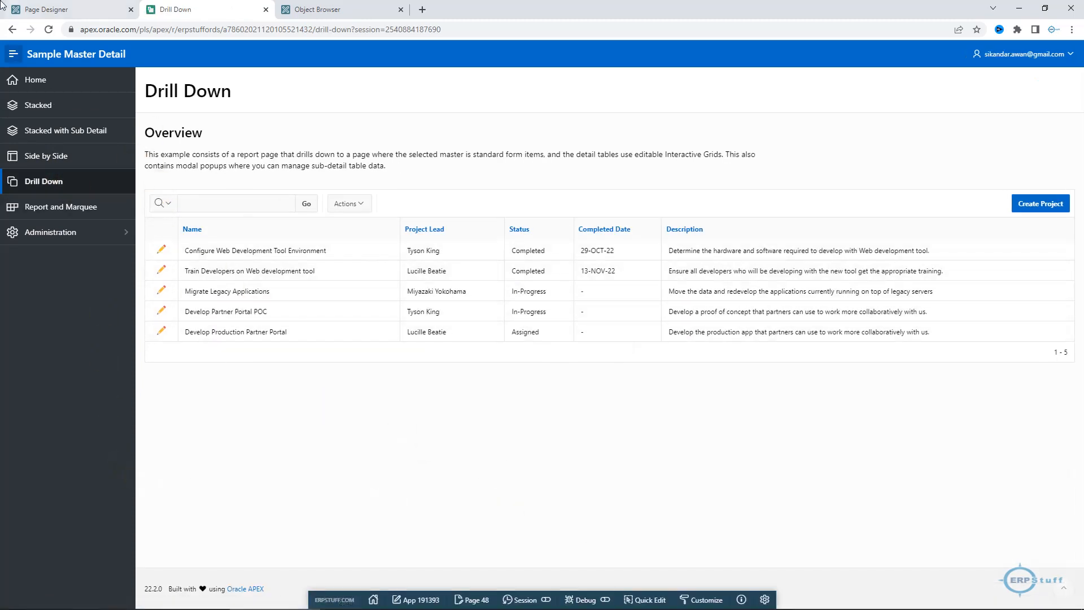
pyautogui.click(13, 53)
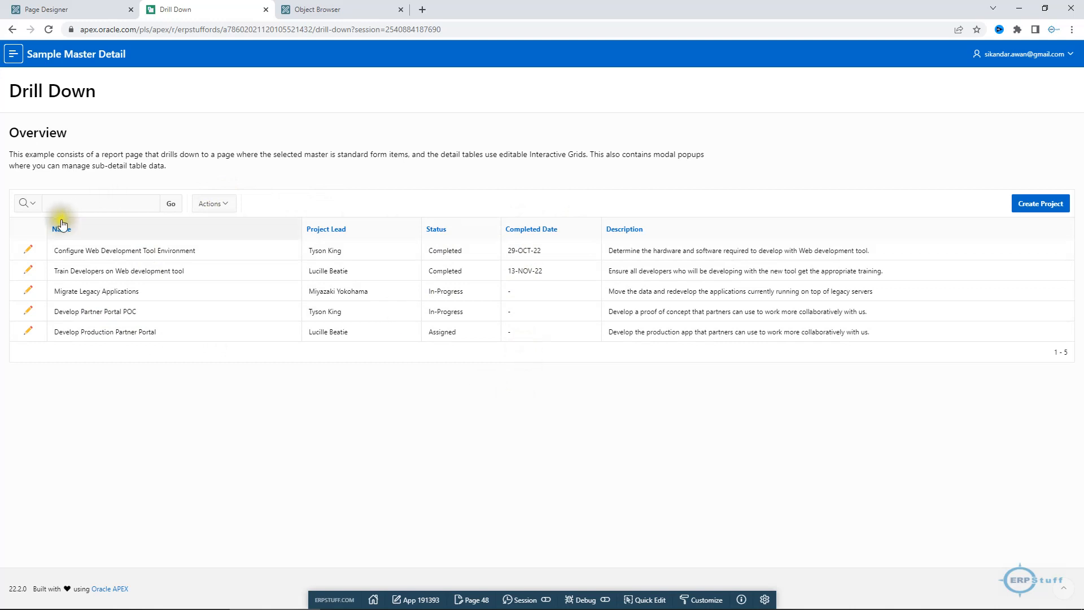
# Step: Open the Configure Web Development Tool Environment project and review its form together with the Milestones and Tasks grids
pyautogui.click(28, 250)
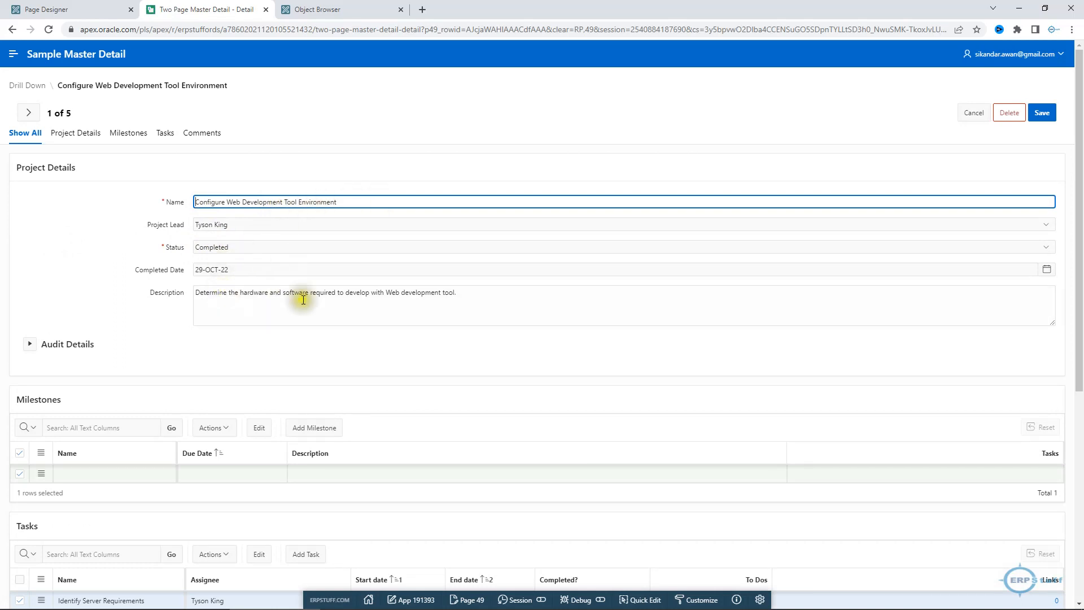
pyautogui.scroll(-1, 340, 332)
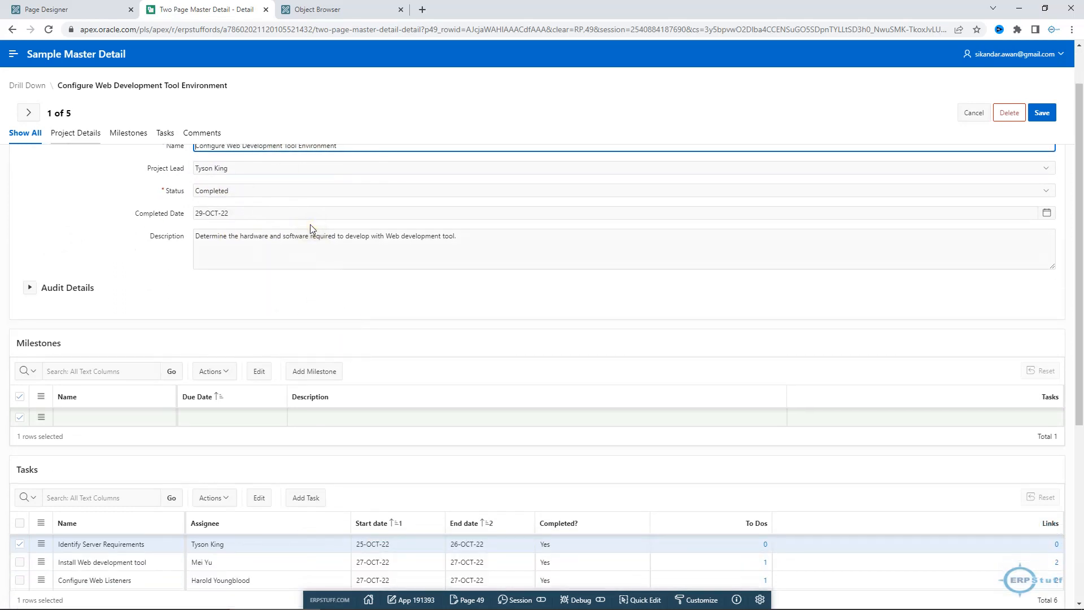
pyautogui.scroll(-1, 310, 225)
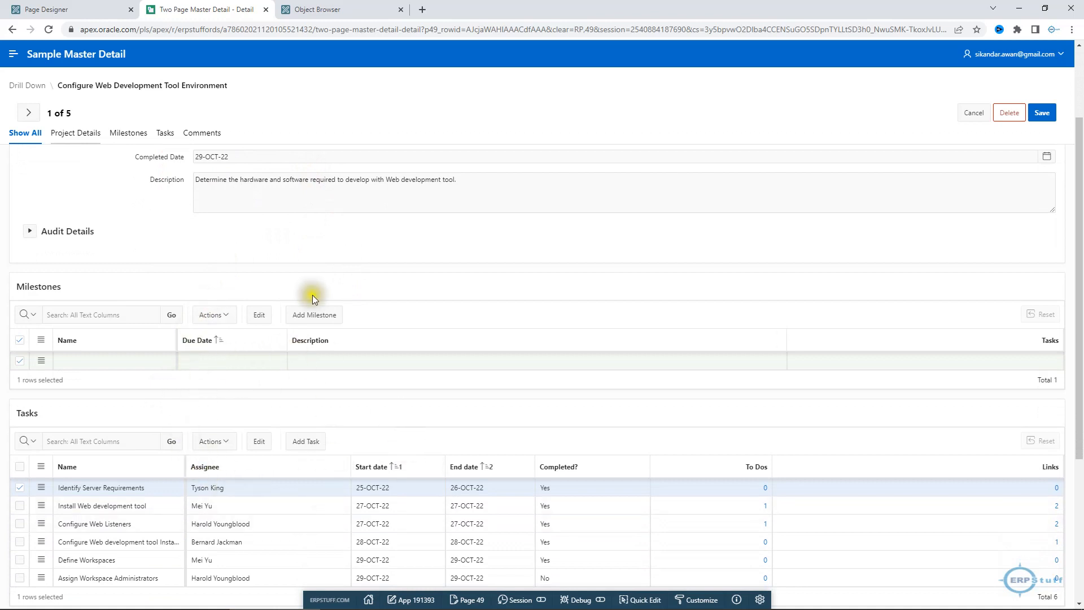
pyautogui.scroll(2, 313, 295)
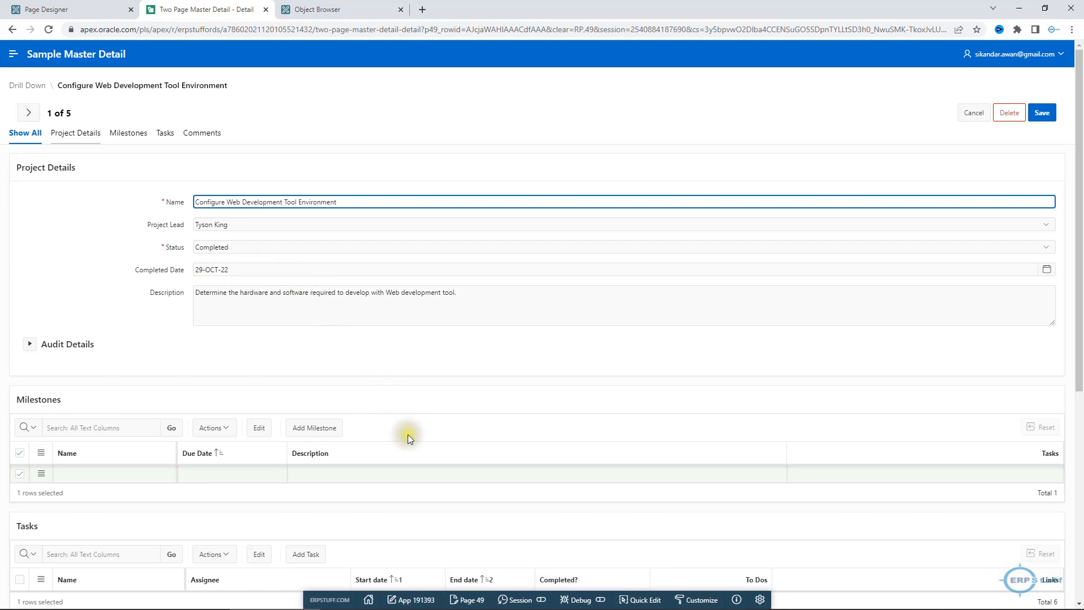
# Step: Open page 49 in Page Designer and examine the body's Project Details form region, including its source and edit attributes
pyautogui.click(469, 600)
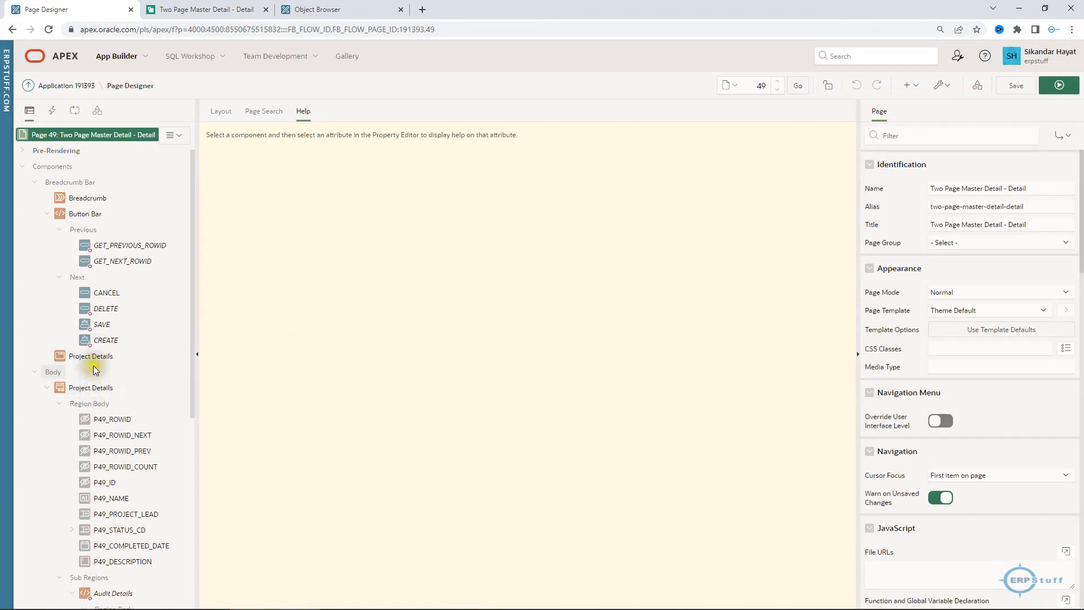
pyautogui.click(88, 390)
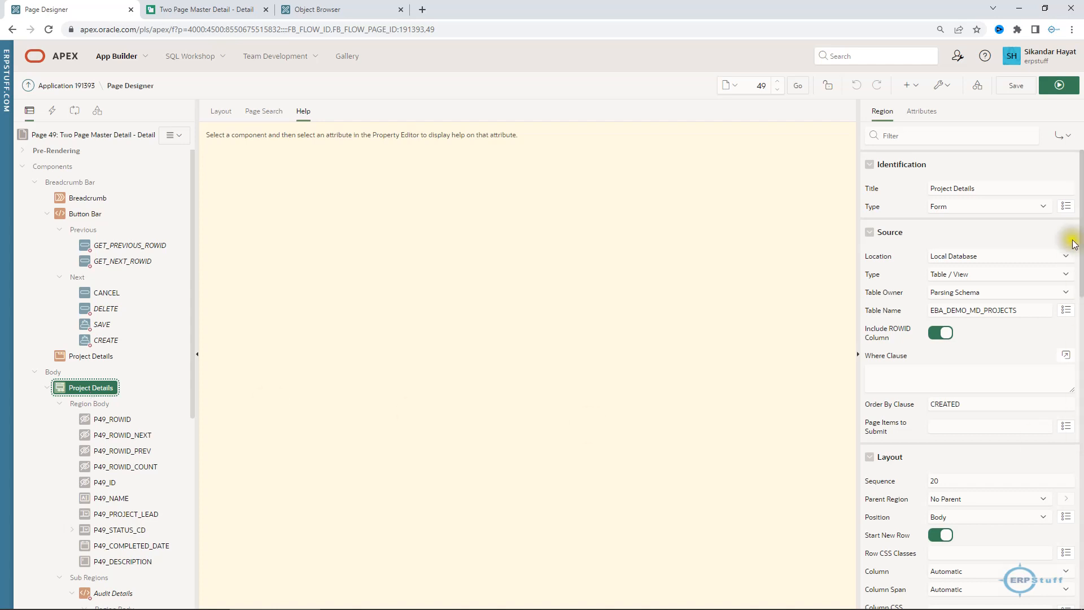
pyautogui.click(921, 113)
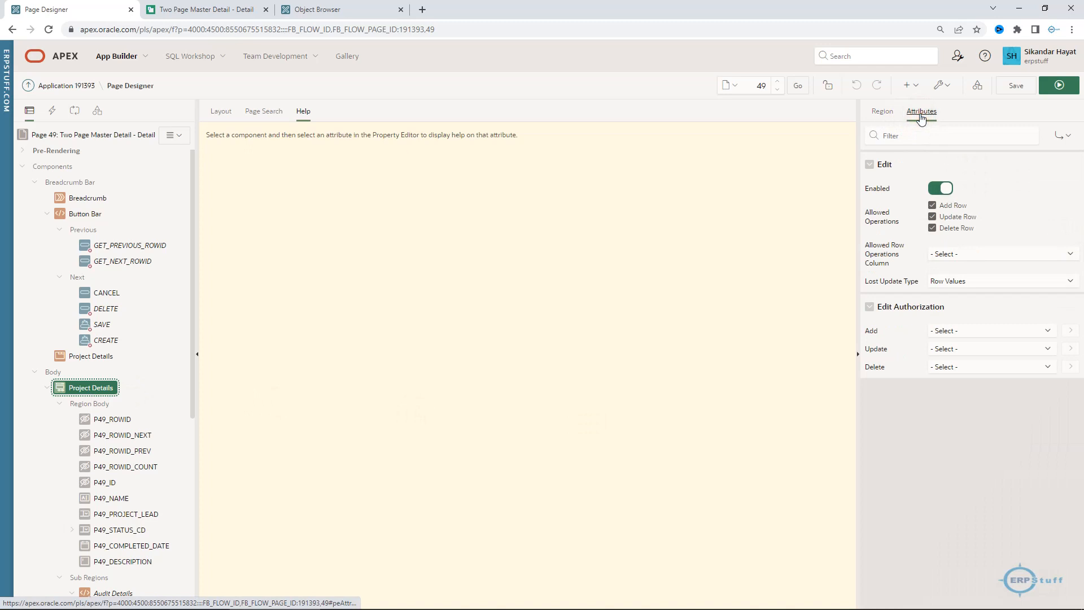
pyautogui.click(883, 111)
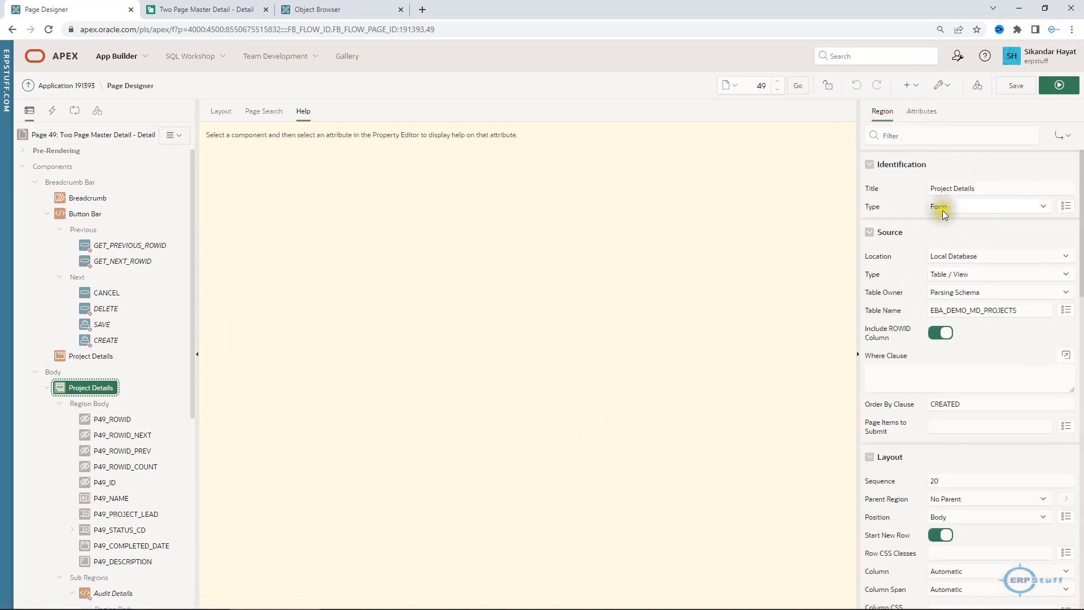
# Step: Review the Project Details region's layout and appearance properties, viewing its template options without changing them
pyautogui.scroll(-5, 1028, 495)
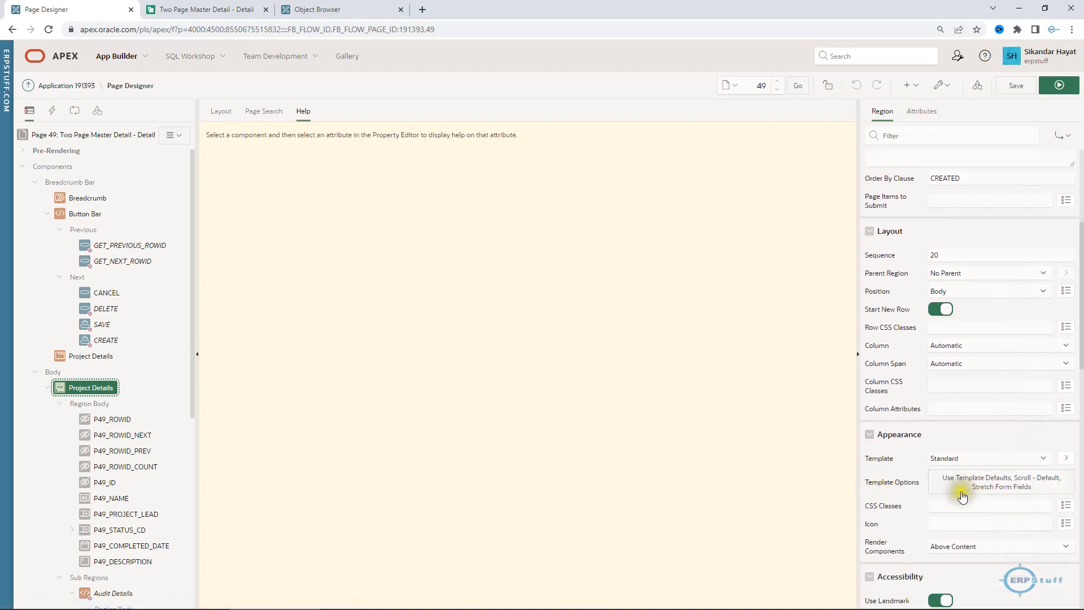
pyautogui.click(1027, 487)
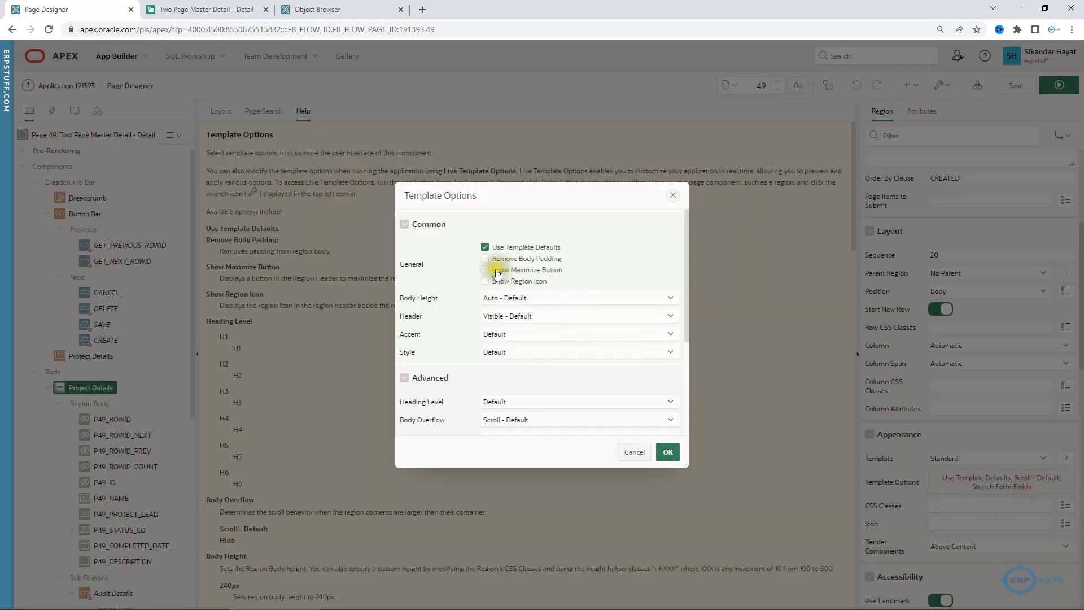
pyautogui.click(620, 452)
pyautogui.scroll(-4, 916, 443)
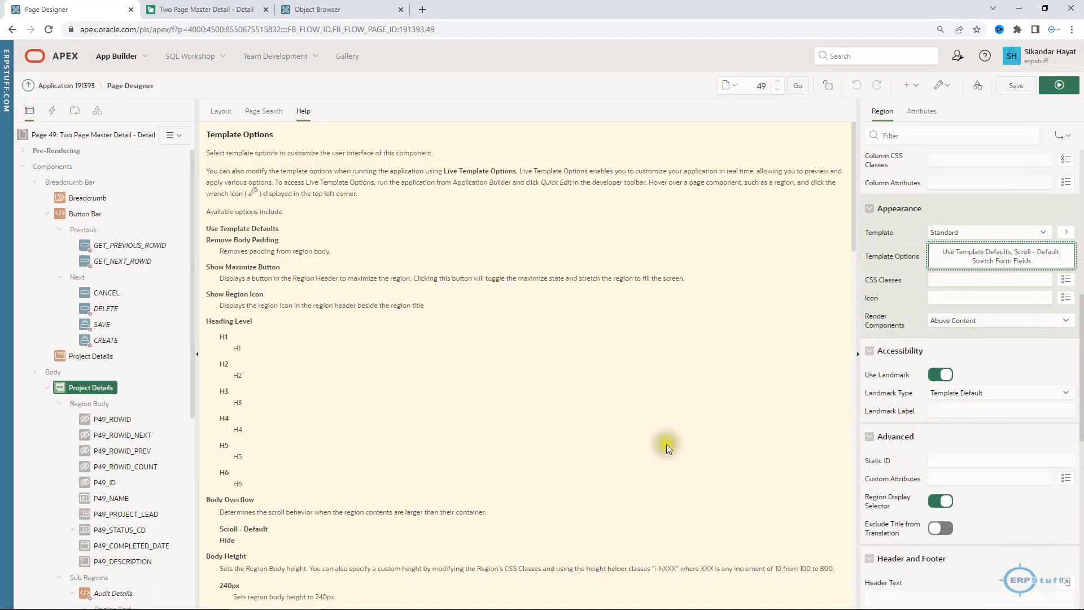
# Step: Collapse the Project Details form in the component tree and check the Master Region choices of page 49's Milestones grid
pyautogui.click(46, 390)
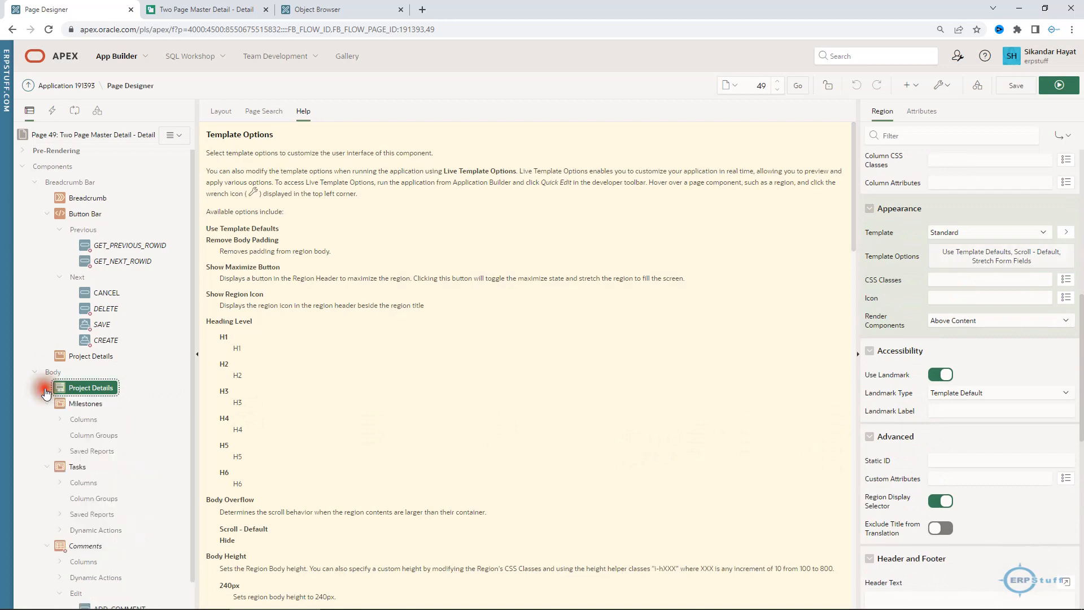
pyautogui.click(86, 404)
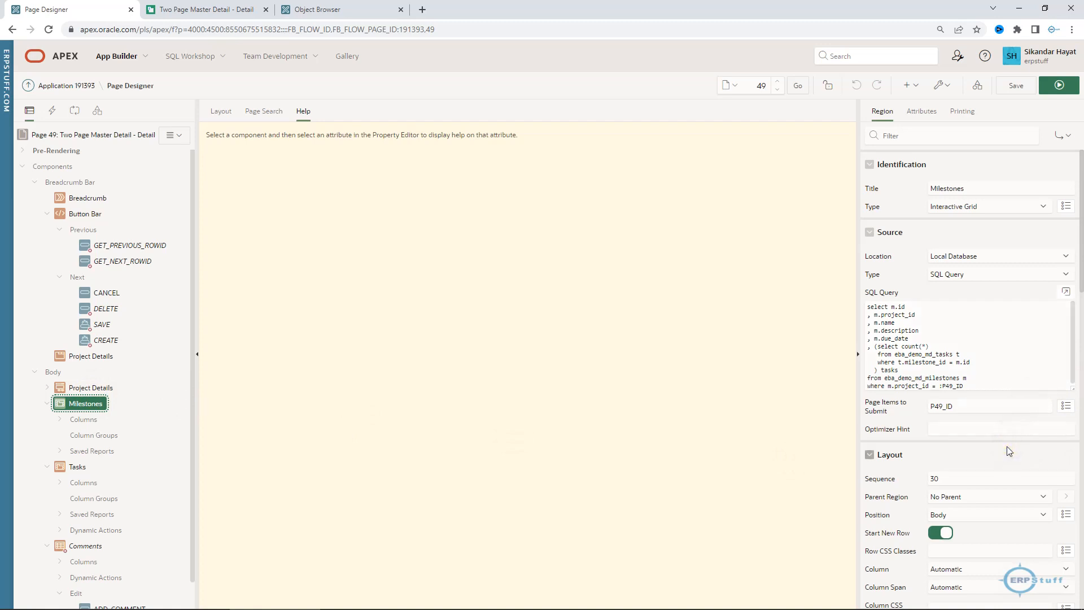
pyautogui.scroll(-4, 993, 468)
pyautogui.scroll(-6, 994, 473)
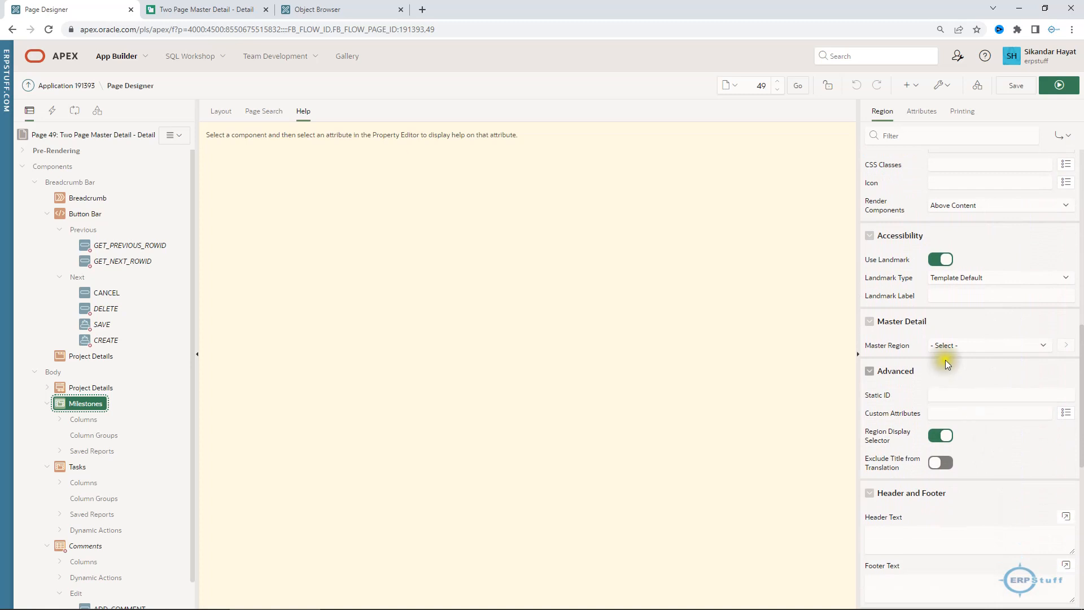
pyautogui.click(964, 345)
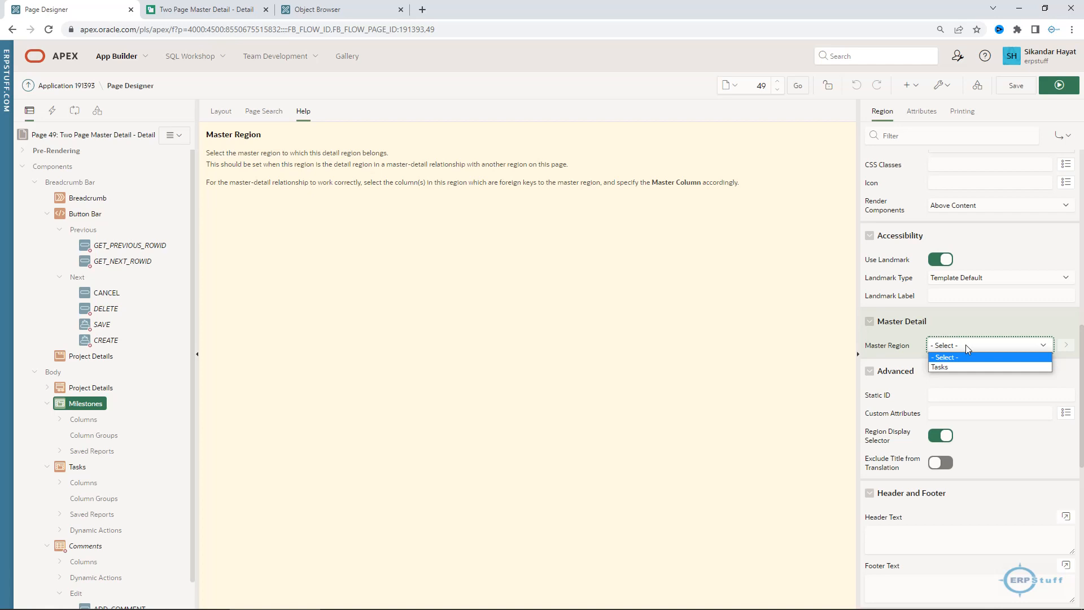
pyautogui.click(966, 345)
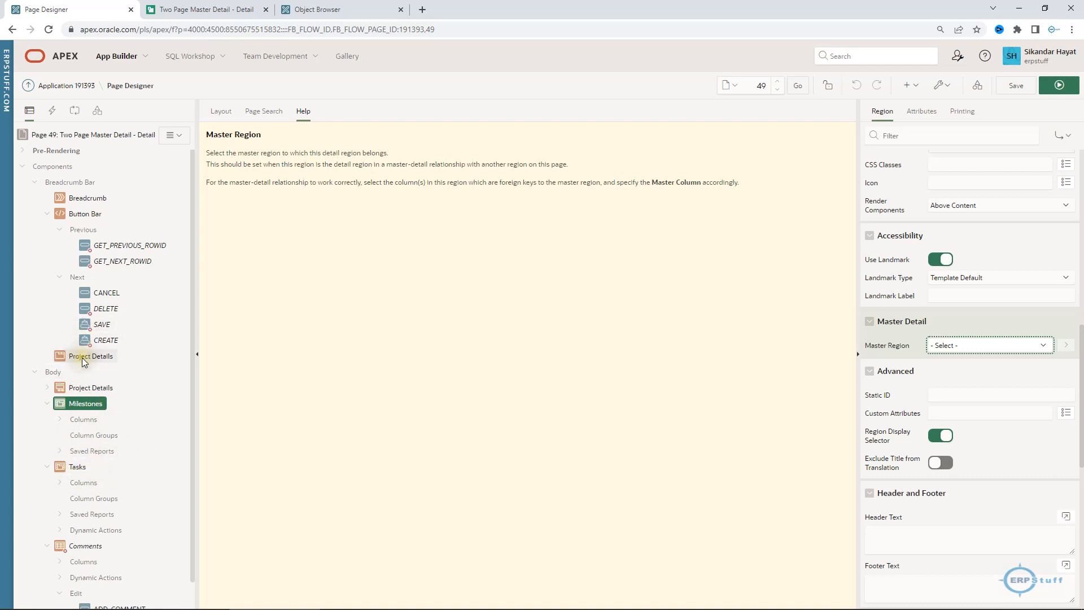
# Step: Examine the where clause of the Milestones SQL query, highlighting m.project_id and the bind item P49_ID
pyautogui.click(79, 402)
pyautogui.scroll(10, 961, 350)
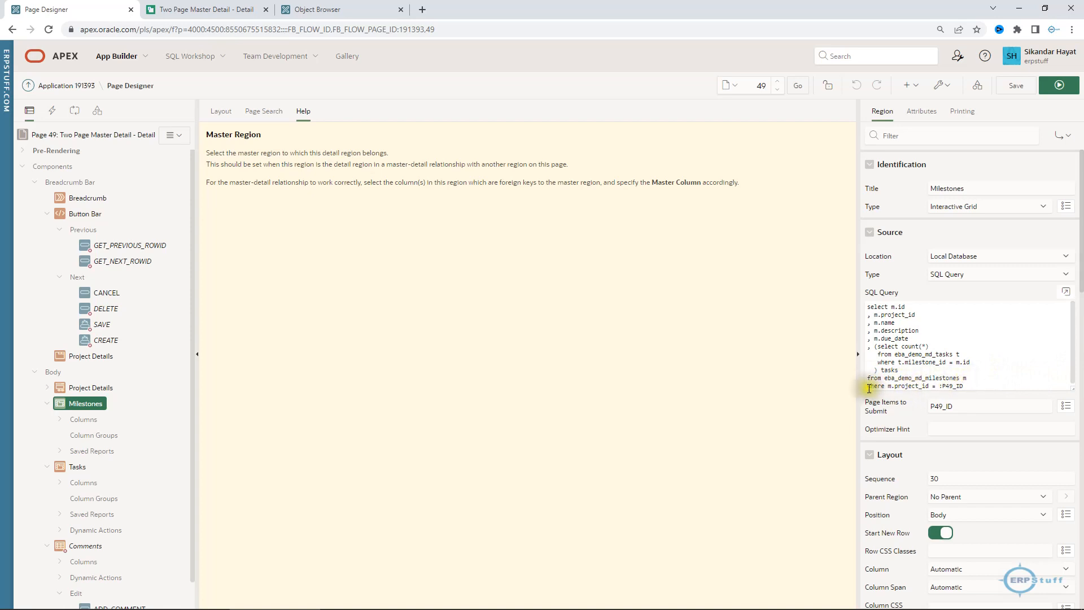
pyautogui.moveTo(892, 384); pyautogui.dragTo(926, 384)
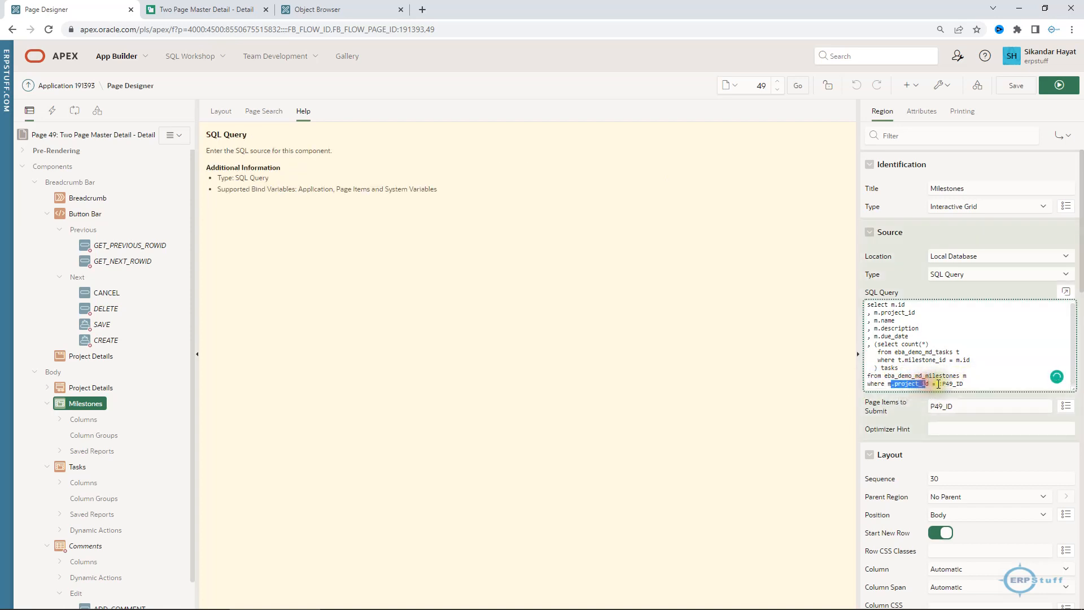
pyautogui.click(940, 384)
pyautogui.doubleClick(953, 384)
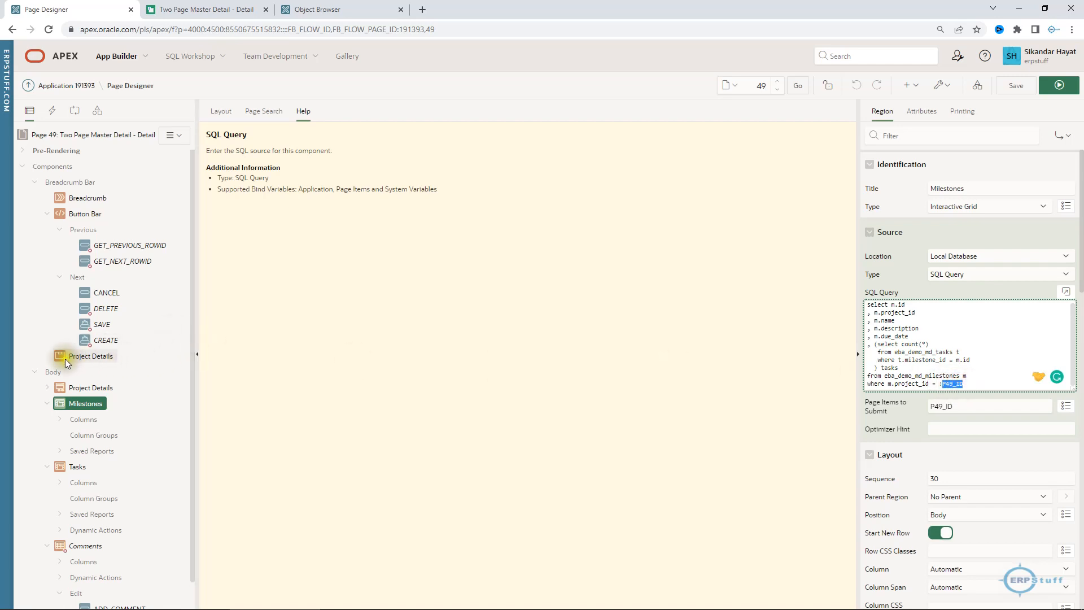
# Step: Expand the body's Project Details form region and examine the properties of its P49_ID item
pyautogui.click(91, 357)
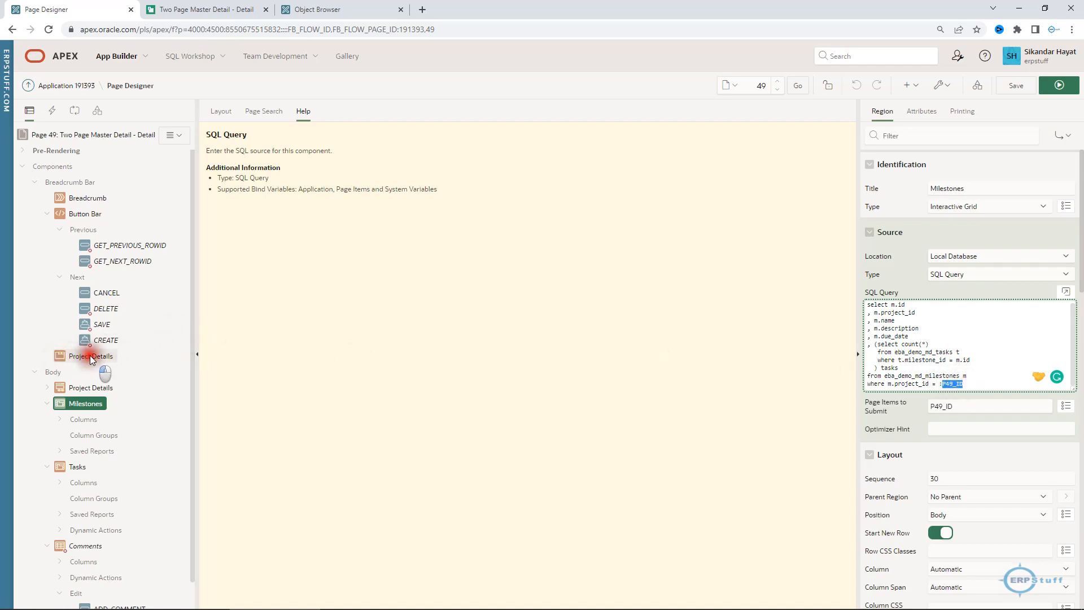
pyautogui.click(48, 390)
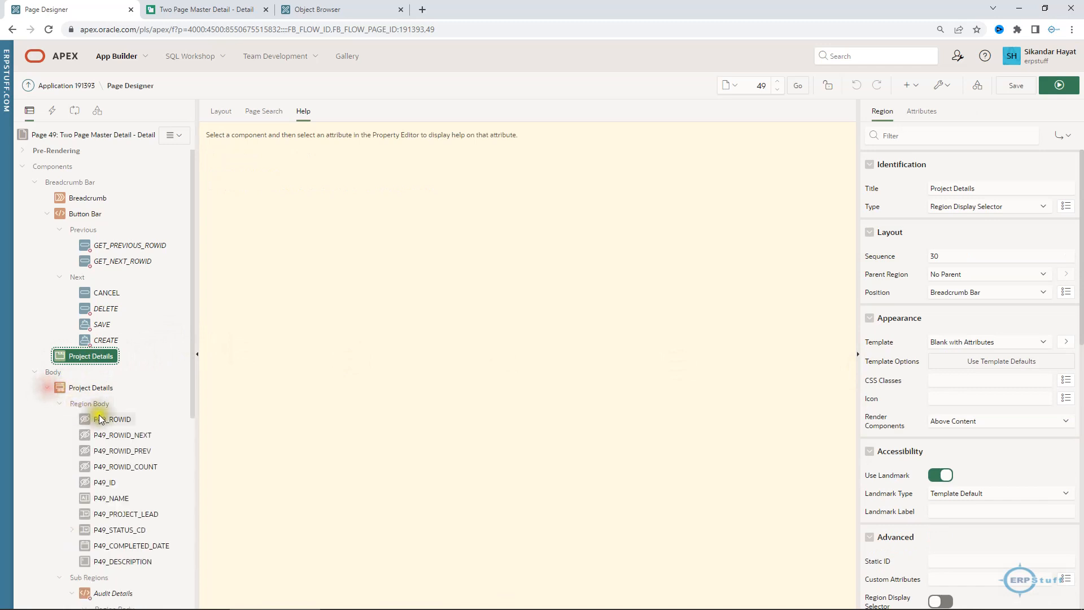
pyautogui.click(114, 481)
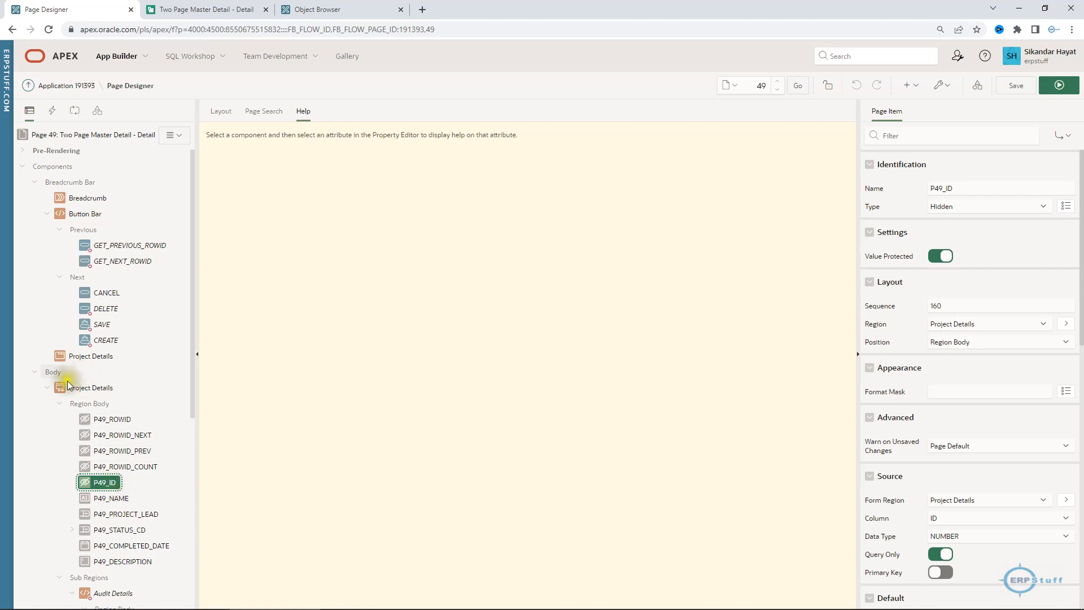
pyautogui.scroll(-4, 97, 414)
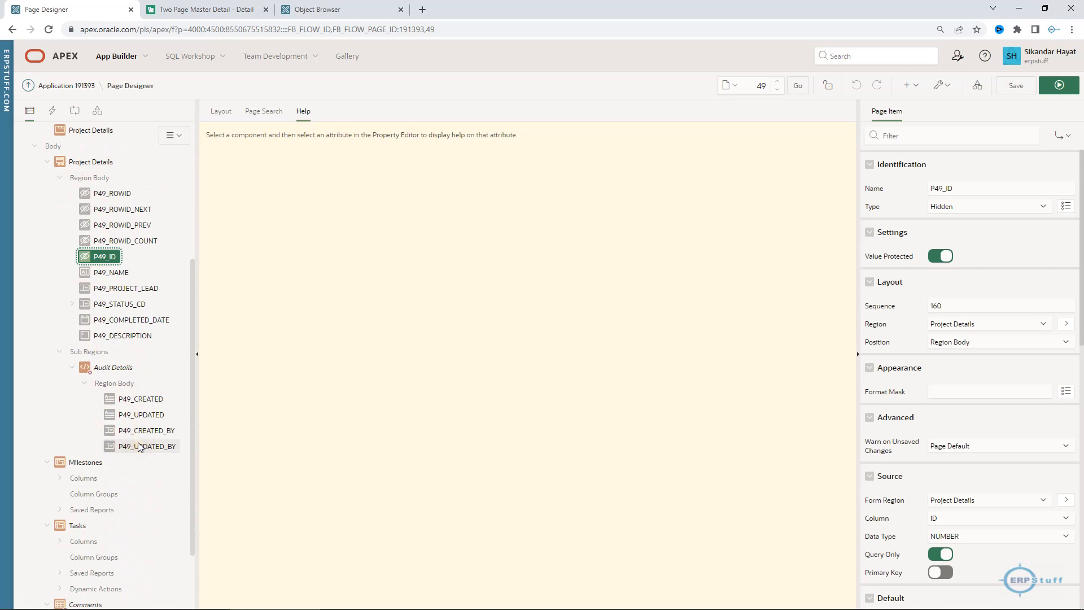
# Step: Expand the Milestones grid's columns, open the PROJECT_ID column's properties and widen the property editor
pyautogui.click(85, 461)
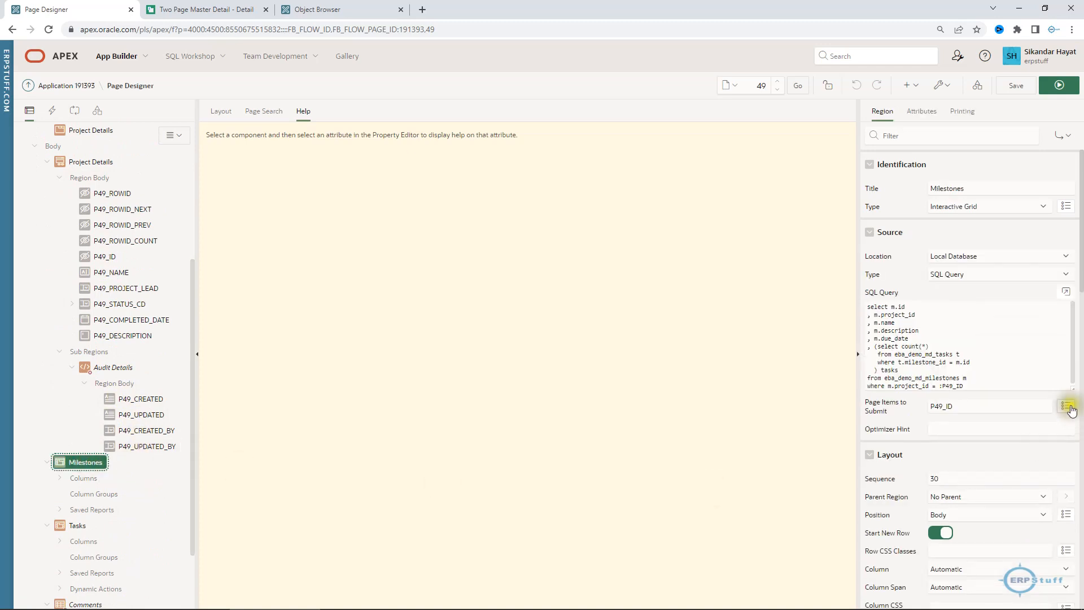
pyautogui.click(60, 478)
pyautogui.scroll(-2, 59, 481)
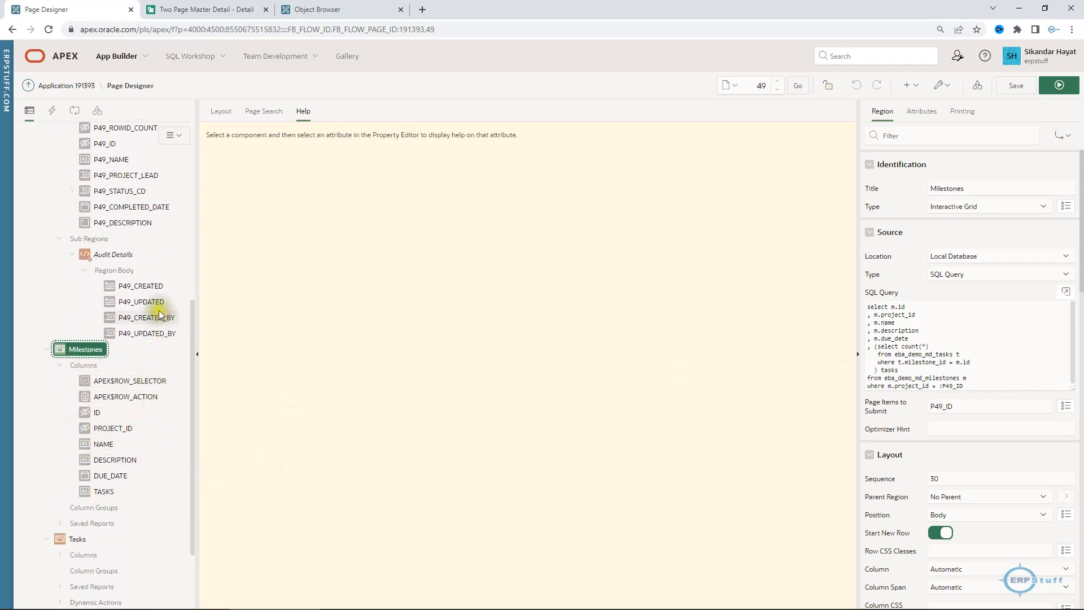
pyautogui.click(113, 431)
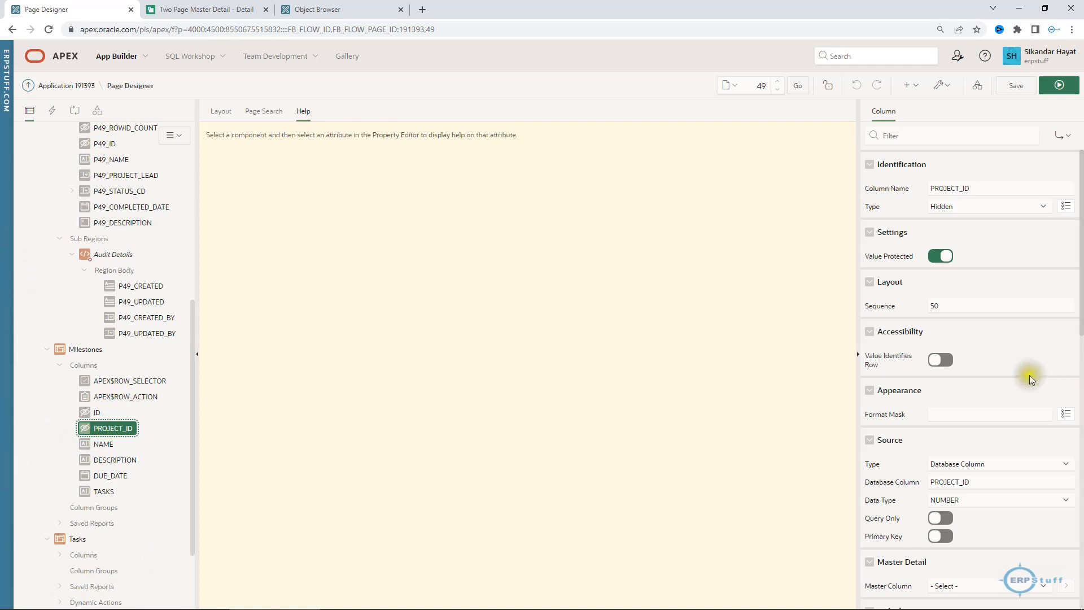
pyautogui.scroll(-1, 1022, 382)
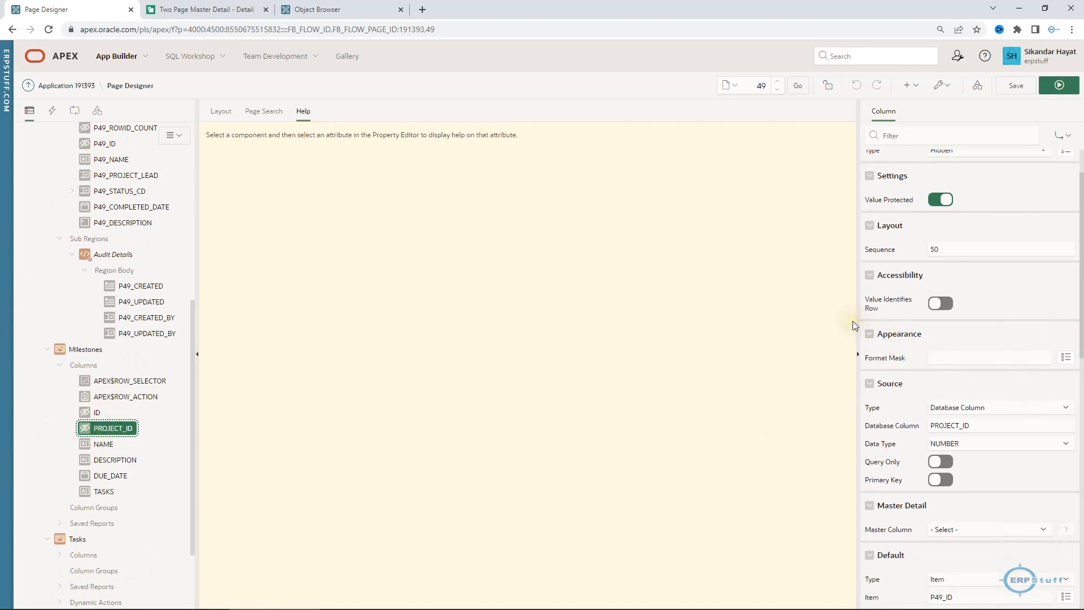
pyautogui.moveTo(855, 326); pyautogui.dragTo(673, 339)
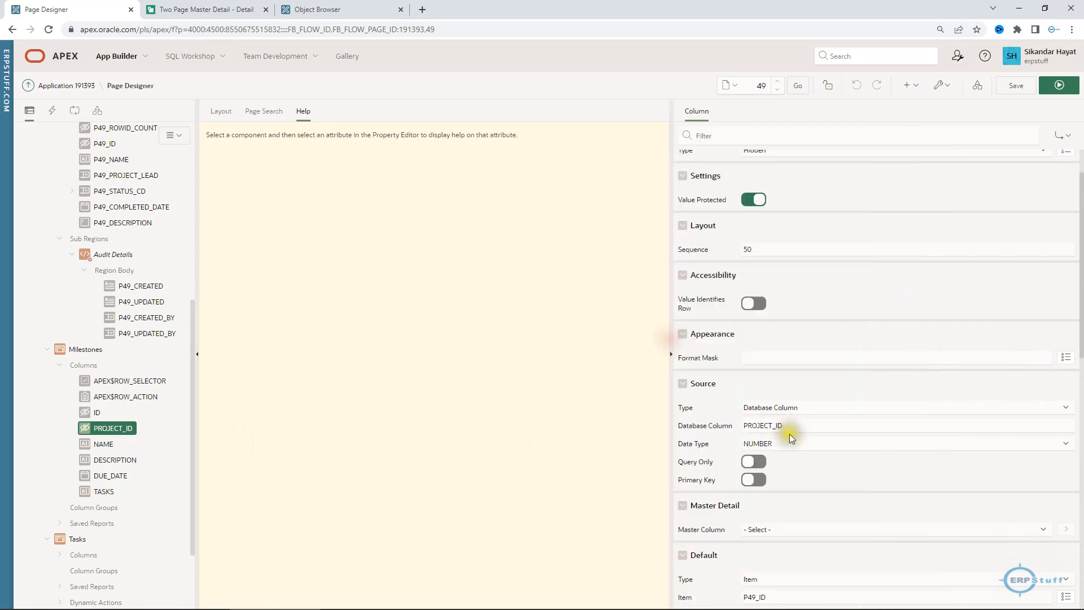
# Step: Examine the PROJECT_ID column's Master Detail and Default settings, highlighting the default item P49_ID
pyautogui.scroll(-5, 790, 438)
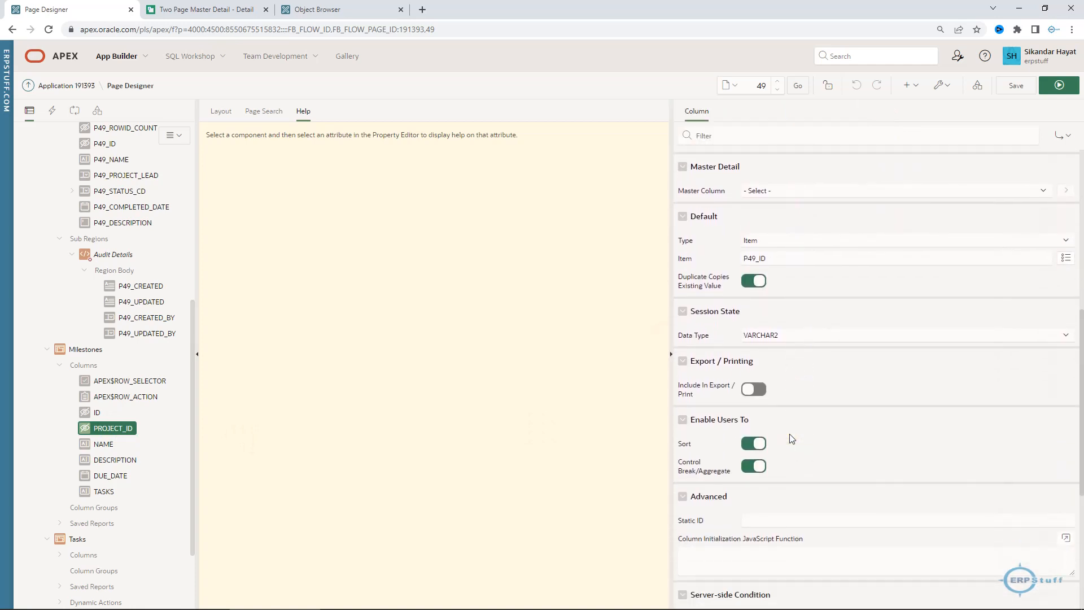
pyautogui.scroll(-4, 790, 436)
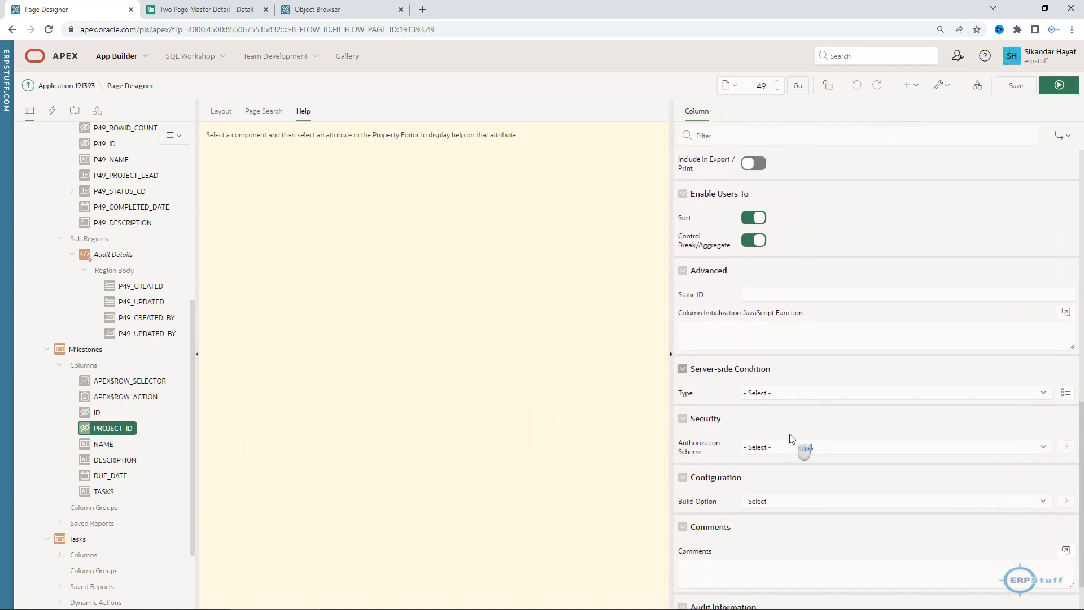
pyautogui.scroll(4, 792, 438)
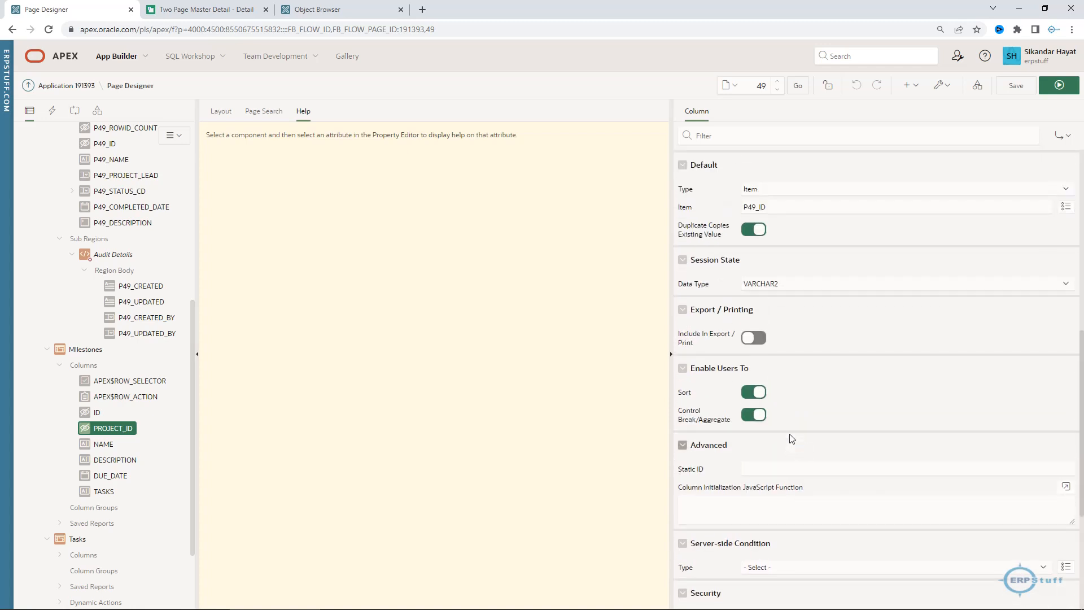
pyautogui.scroll(2, 793, 441)
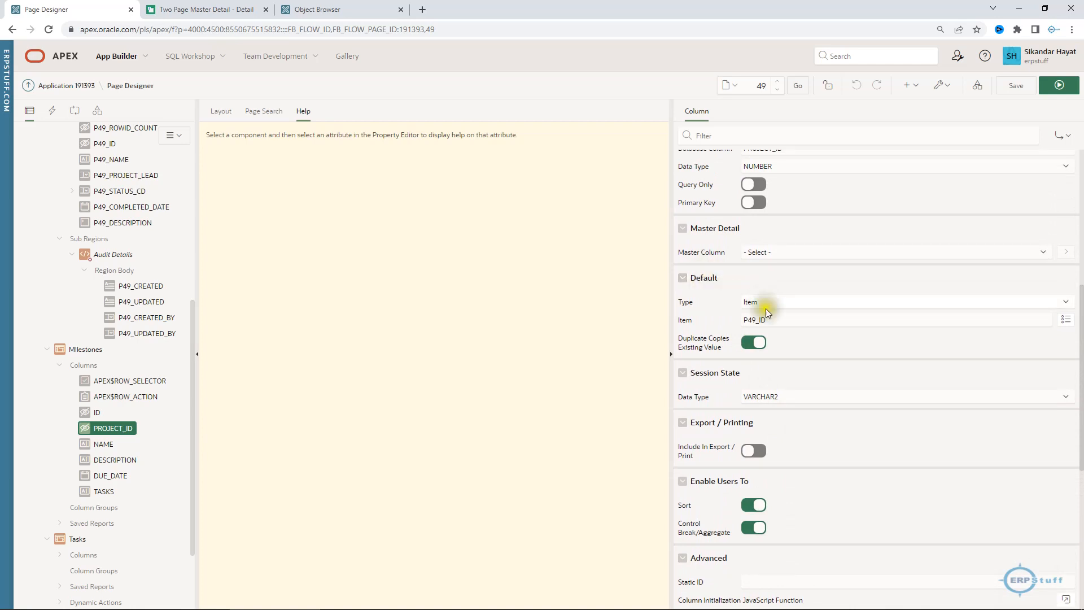
pyautogui.click(731, 318)
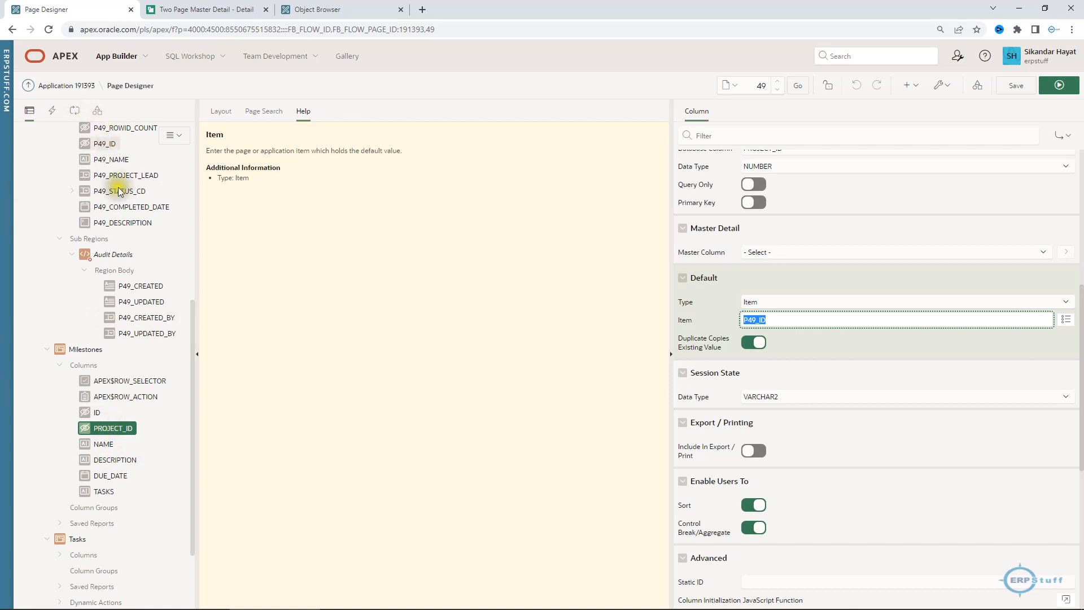
# Step: Check the available default types for the PROJECT_ID column without changing the selection, and review its remaining properties
pyautogui.click(106, 429)
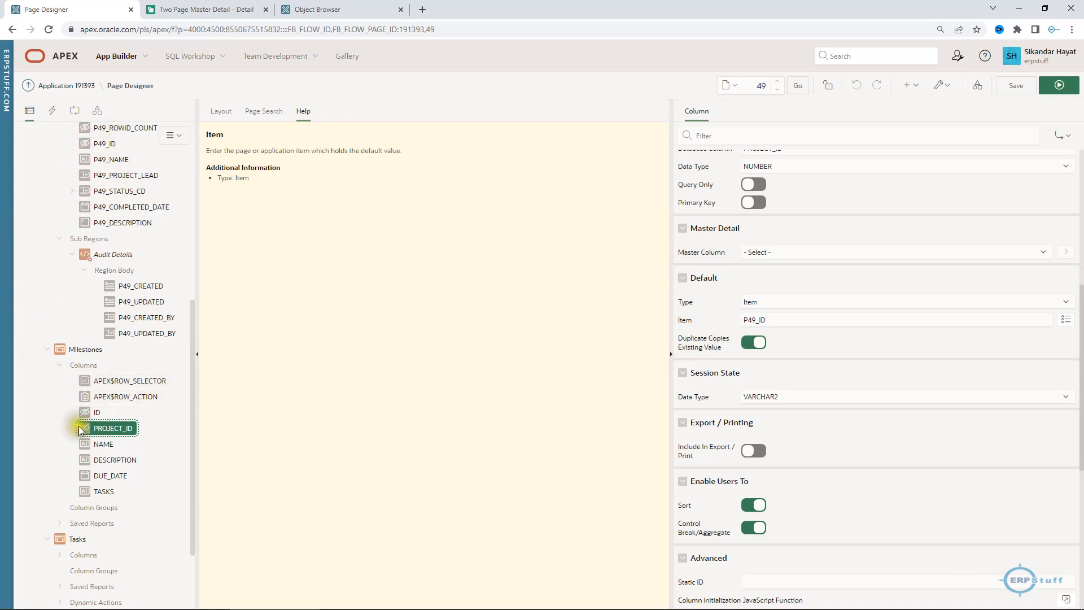
pyautogui.click(771, 304)
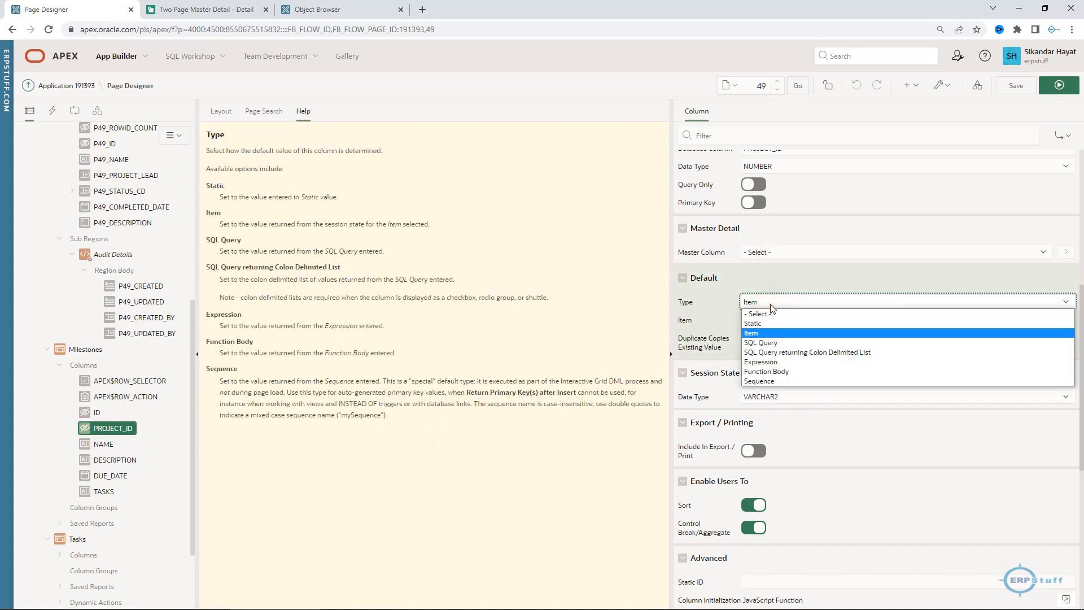
pyautogui.click(771, 304)
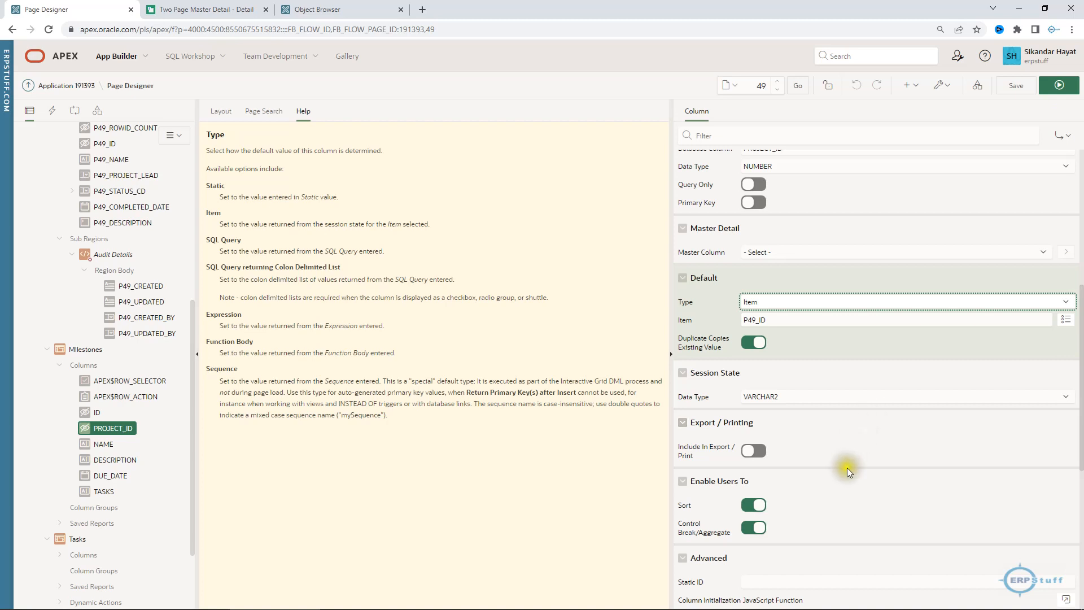
pyautogui.scroll(-4, 847, 487)
pyautogui.scroll(-1, 847, 492)
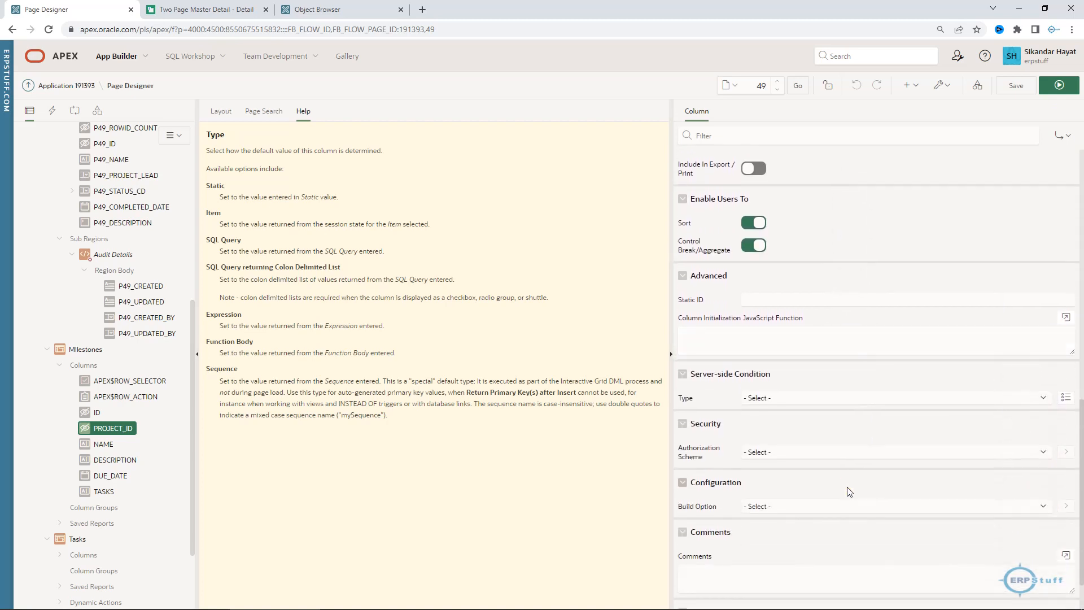
pyautogui.scroll(3, 850, 491)
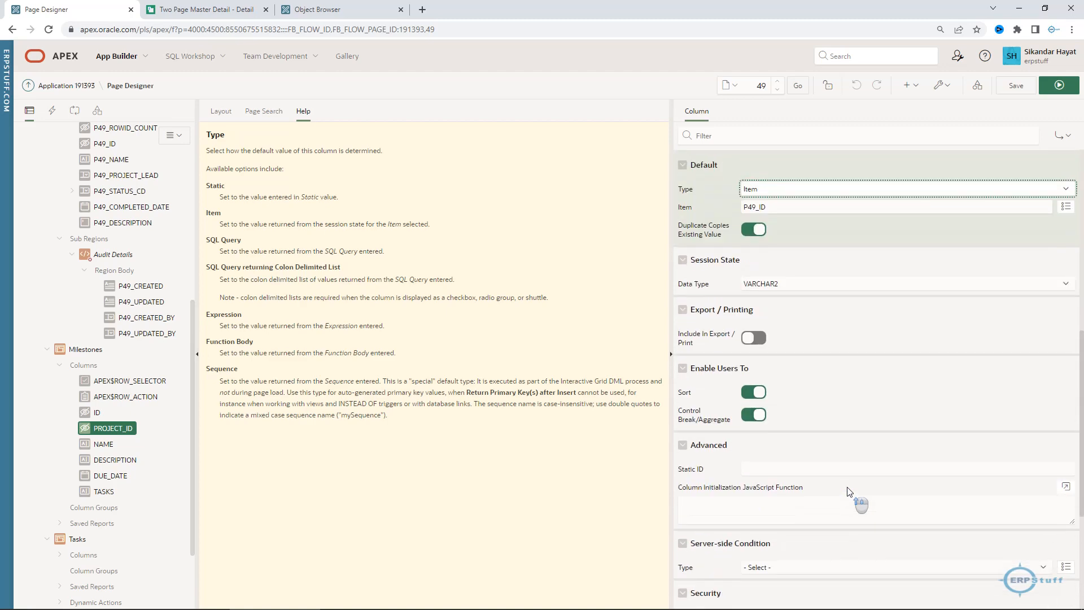
pyautogui.scroll(5, 847, 487)
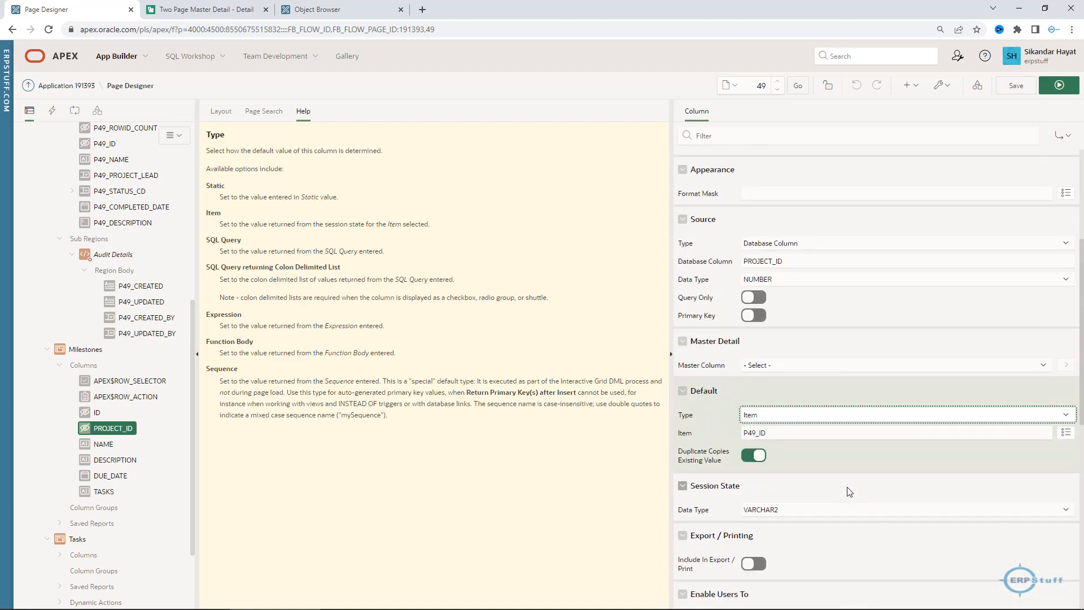
pyautogui.scroll(3, 847, 487)
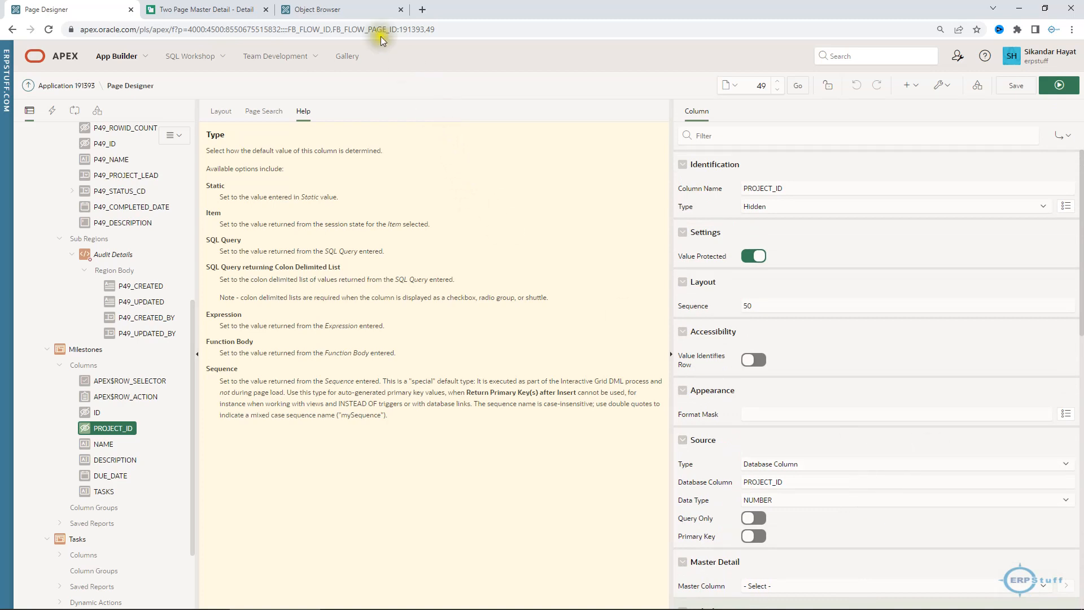
# Step: Switch to Object Browser and examine the EMP table's foreign key constraints, highlighting the EMP_DEPT_FK row
pyautogui.click(343, 10)
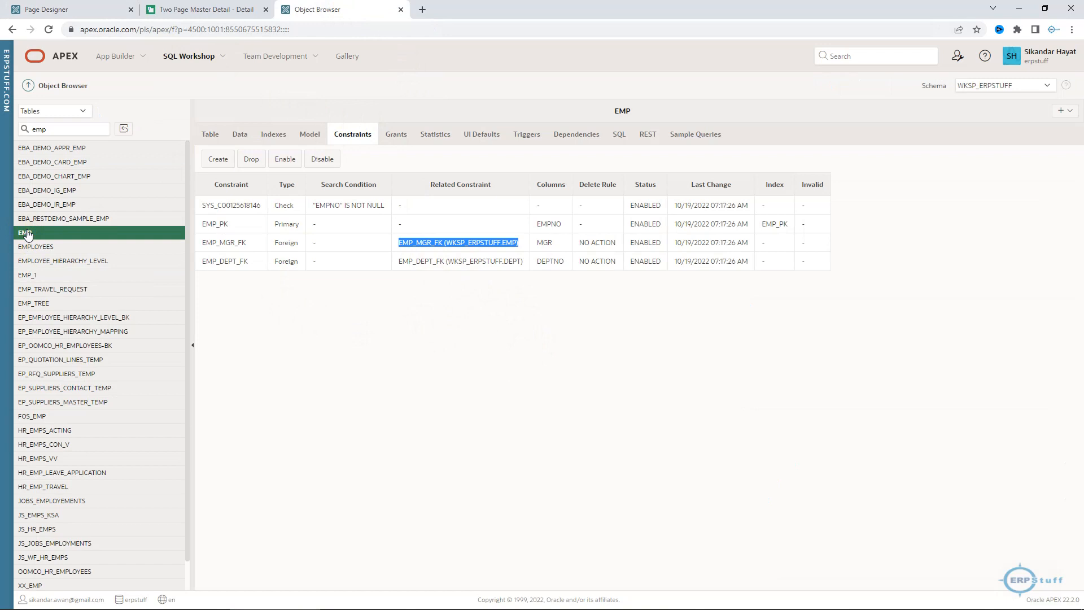
pyautogui.click(277, 242)
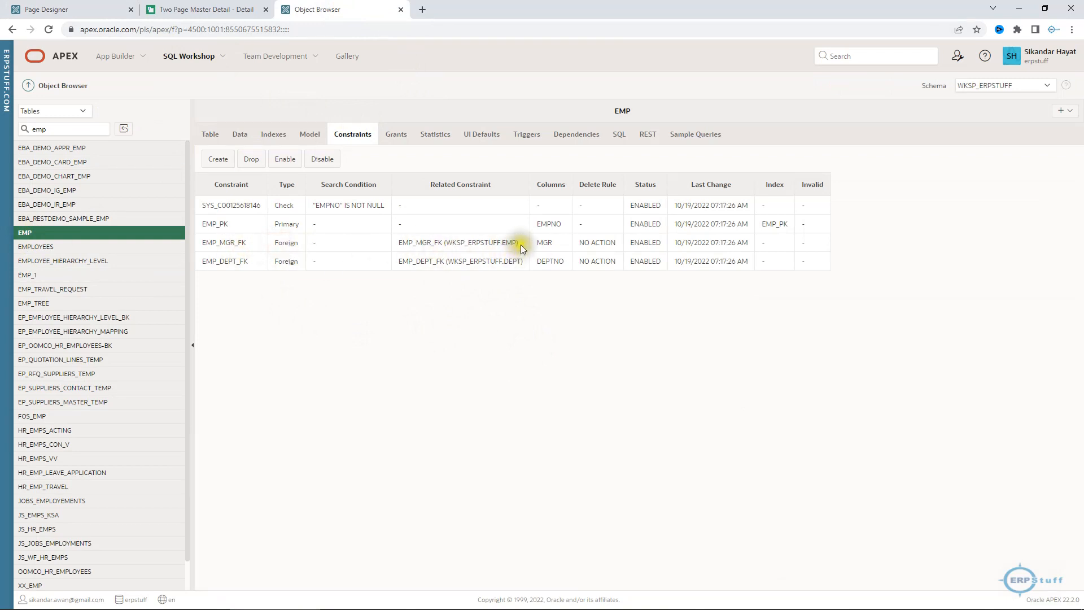
pyautogui.click(275, 264)
pyautogui.moveTo(276, 264); pyautogui.dragTo(524, 266)
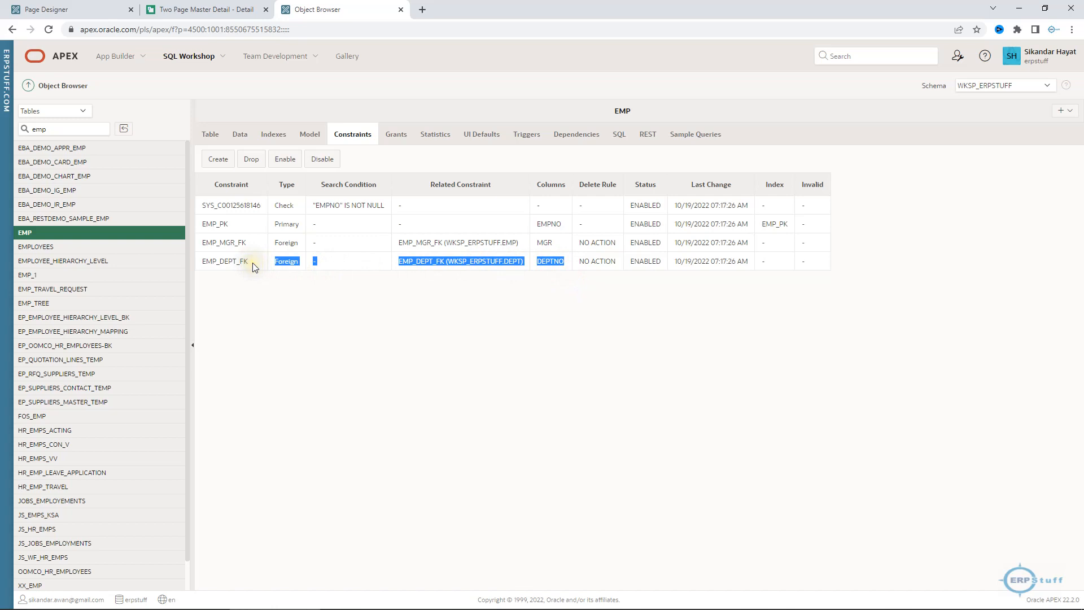
# Step: Display the EMP table's data and examine the DEPTNO values across the employee rows
pyautogui.click(243, 136)
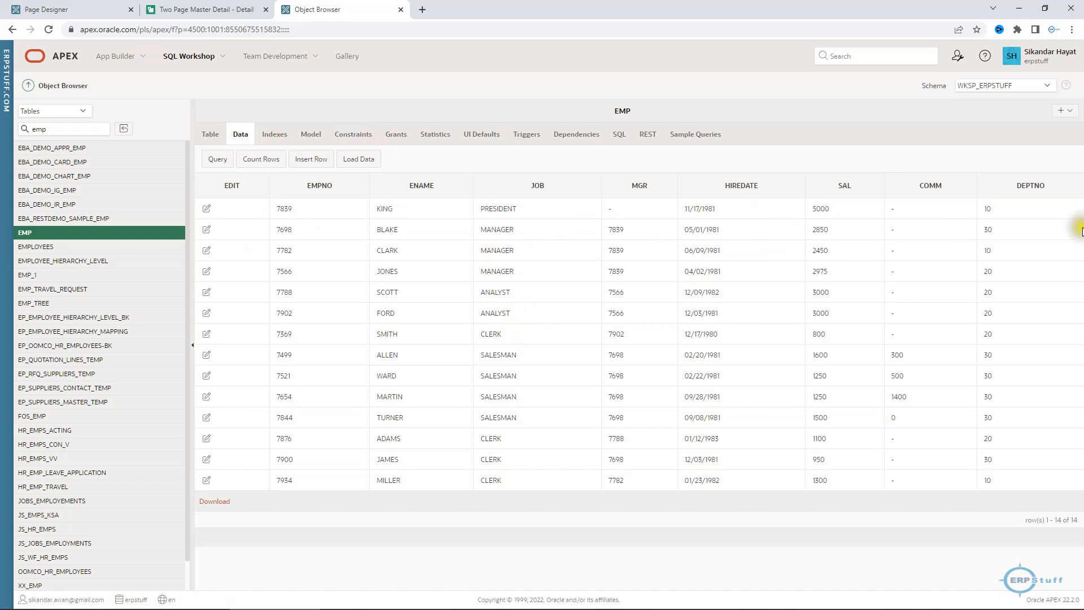
pyautogui.moveTo(999, 210); pyautogui.dragTo(1009, 346)
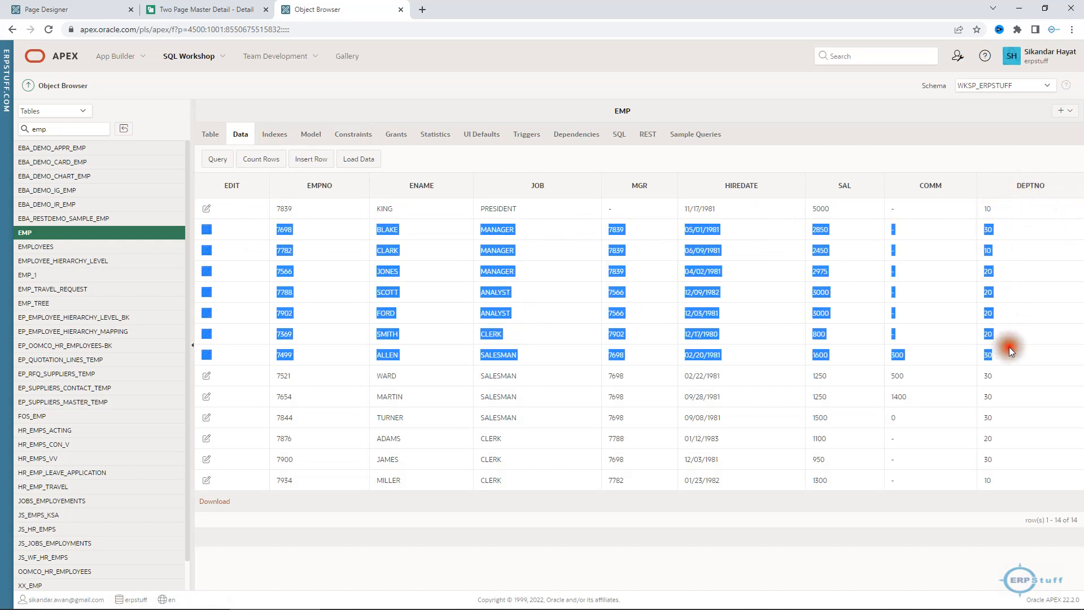
pyautogui.click(984, 435)
pyautogui.click(987, 382)
pyautogui.click(987, 377)
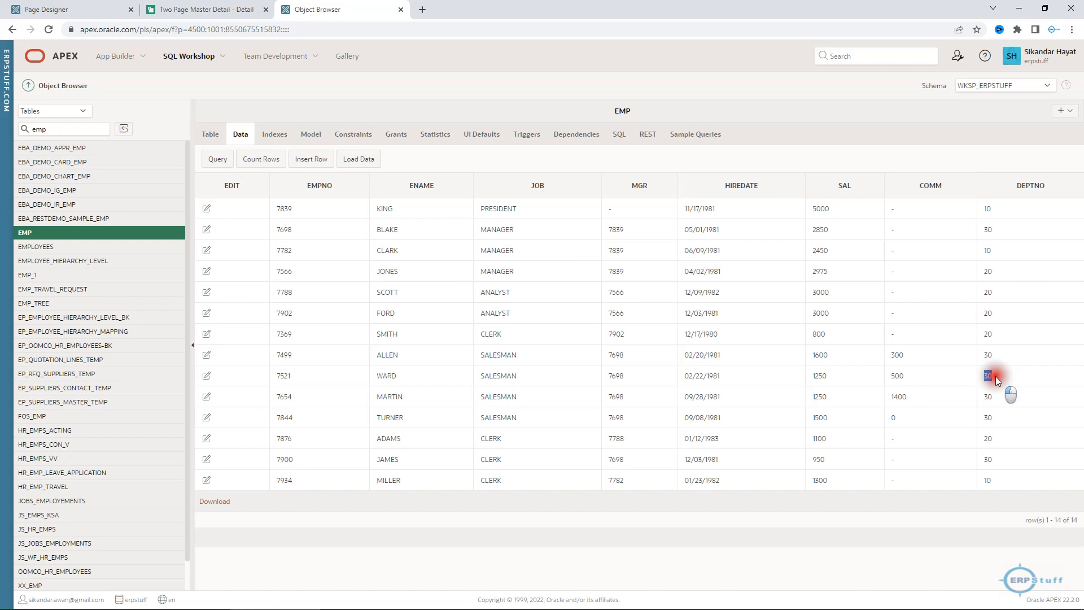
pyautogui.tripleClick(995, 376)
pyautogui.moveTo(989, 292); pyautogui.dragTo(994, 331)
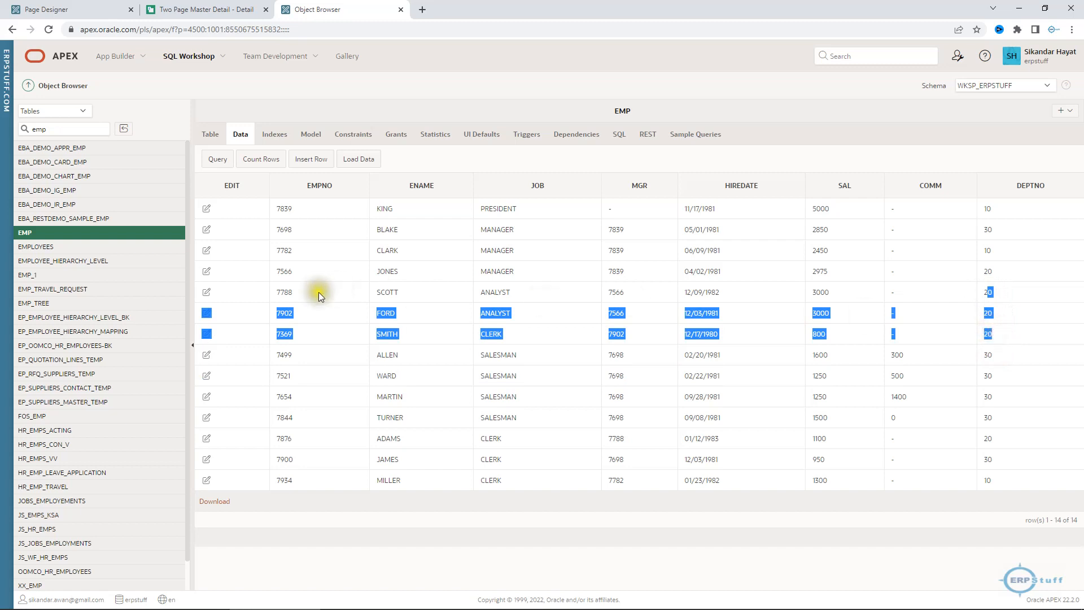
# Step: Compare the employee number with the DEPTNO value in the first two EMP rows
pyautogui.click(279, 211)
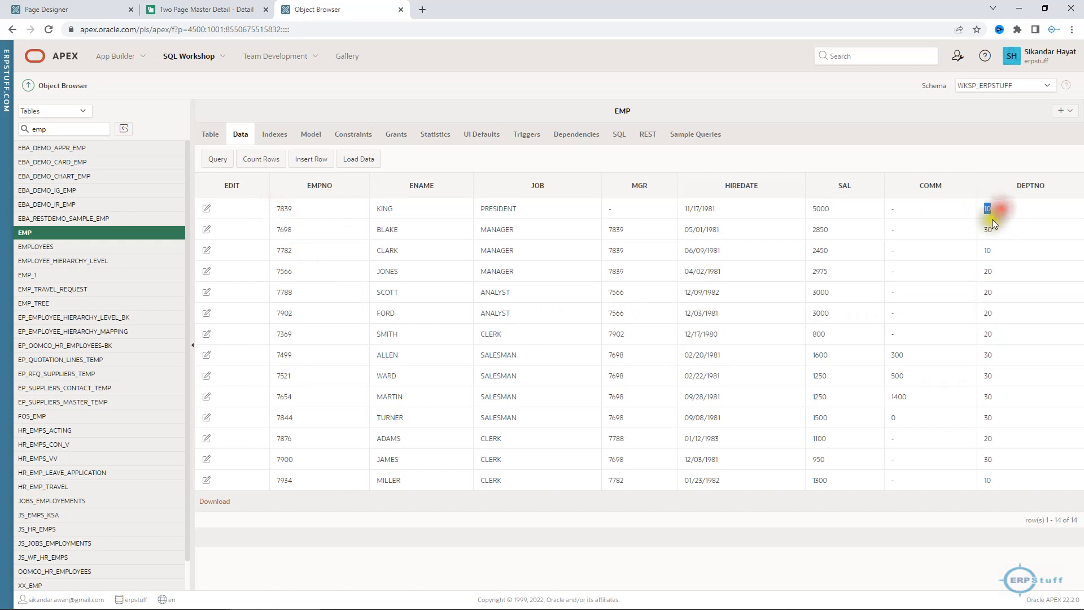
pyautogui.click(280, 232)
pyautogui.doubleClick(985, 230)
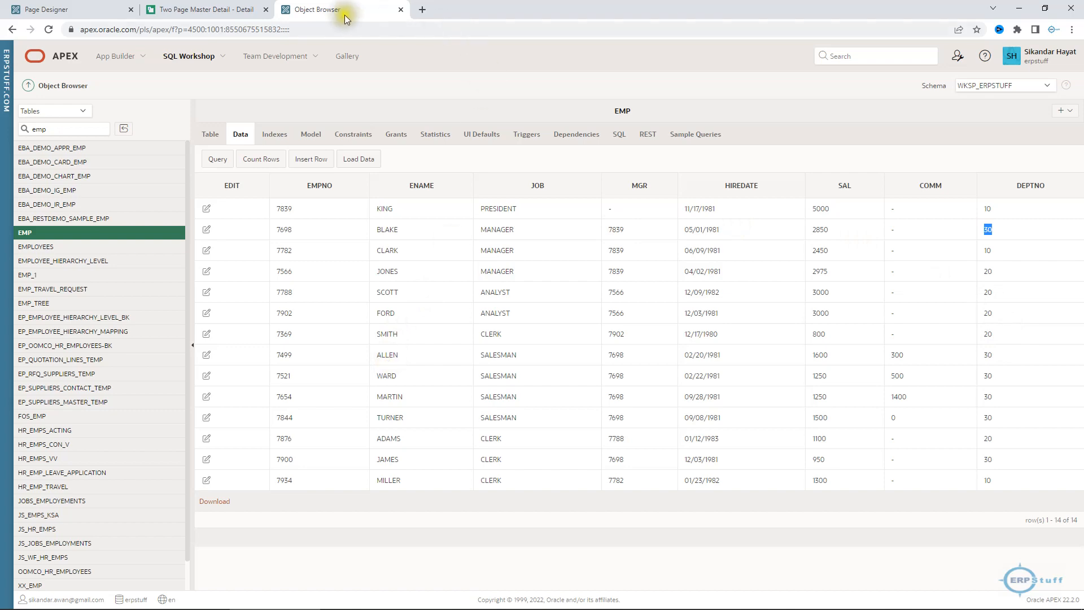
# Step: Return to Page Designer and open the home page of the Sample Master Detail application
pyautogui.click(48, 10)
pyautogui.scroll(4, 109, 172)
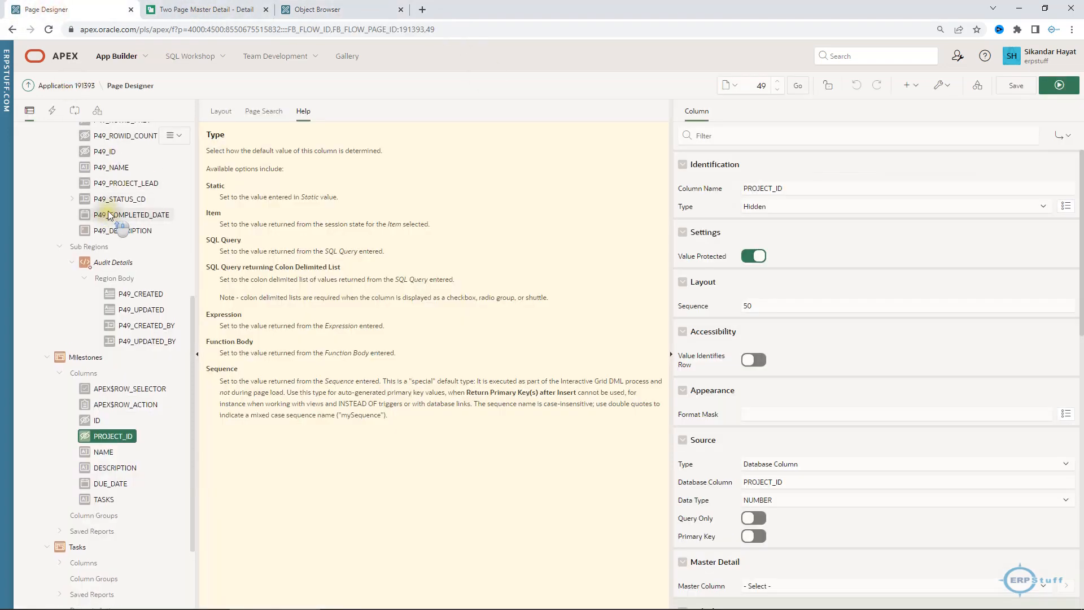
pyautogui.click(86, 88)
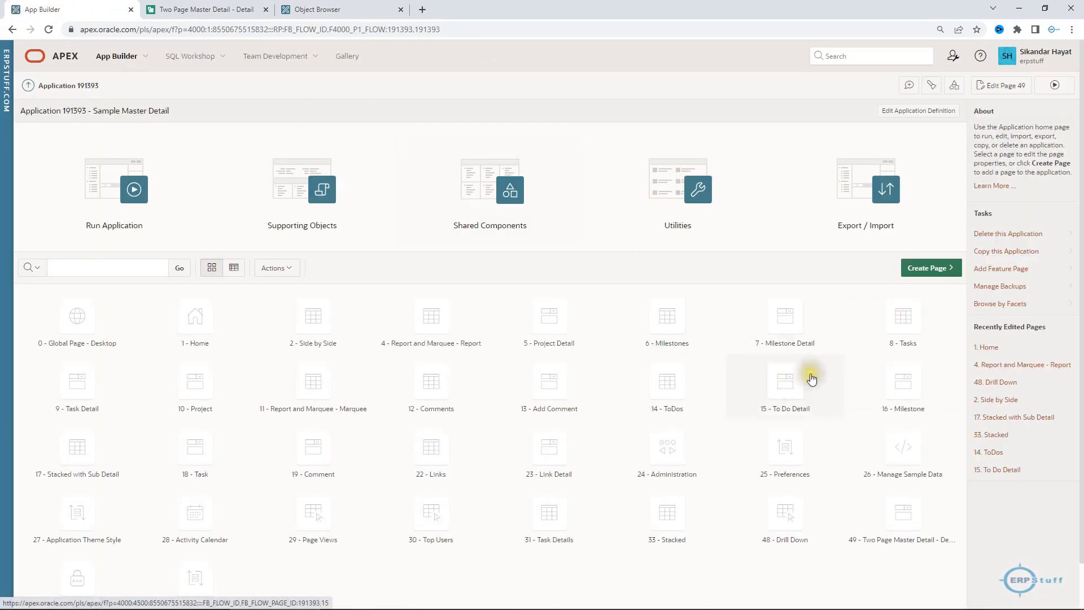
# Step: Start creating a new page in the application, choosing the Master Detail component type
pyautogui.click(930, 270)
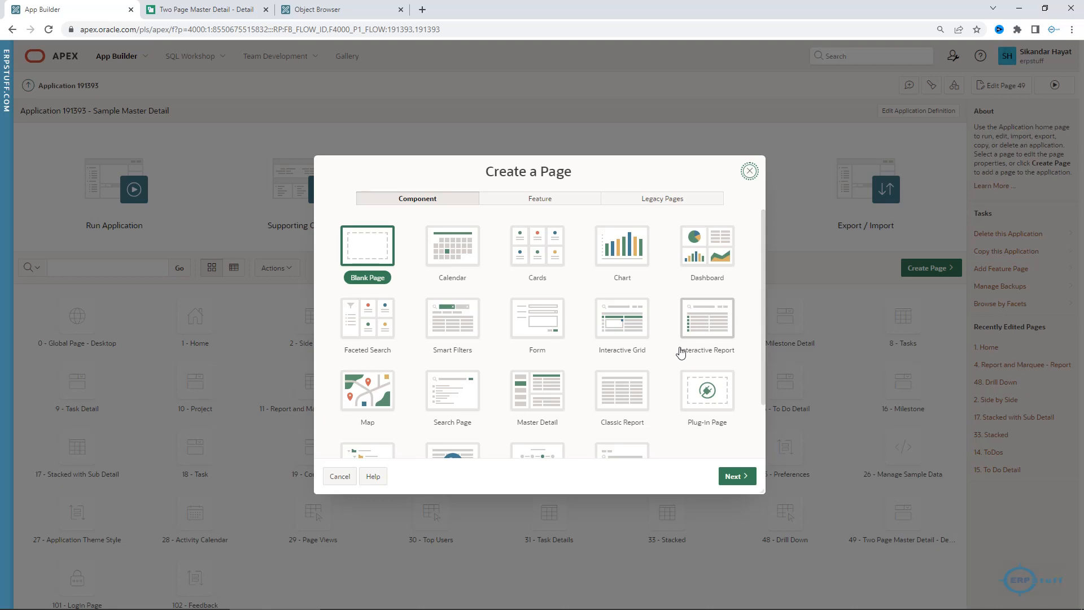
pyautogui.scroll(-1, 681, 352)
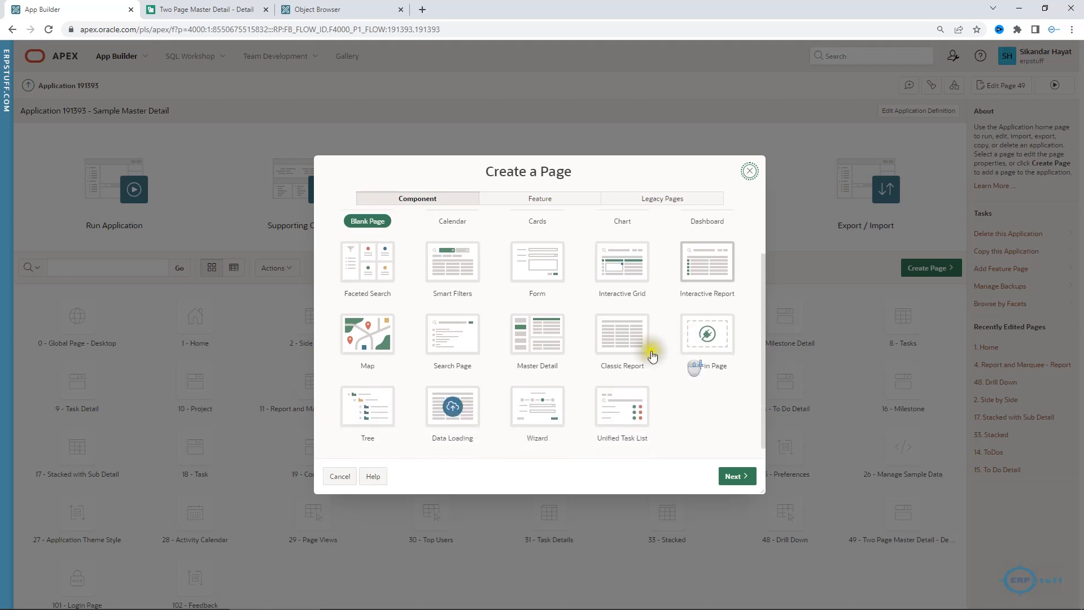
pyautogui.click(548, 350)
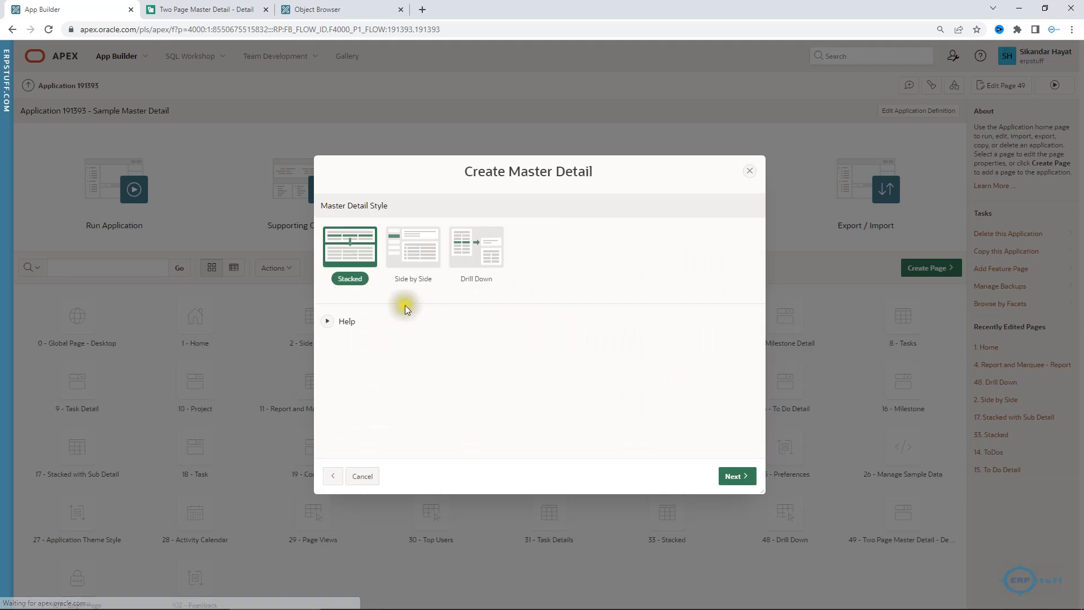
# Step: Choose the Drill Down style for the new master detail page and continue to the master page definition
pyautogui.click(357, 283)
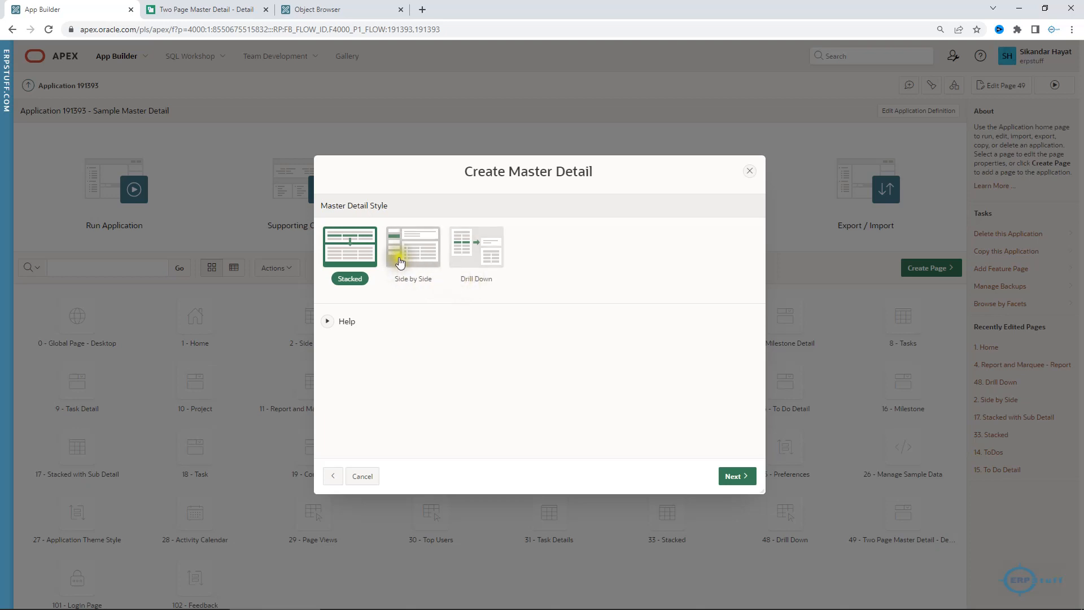
pyautogui.click(490, 265)
pyautogui.click(737, 477)
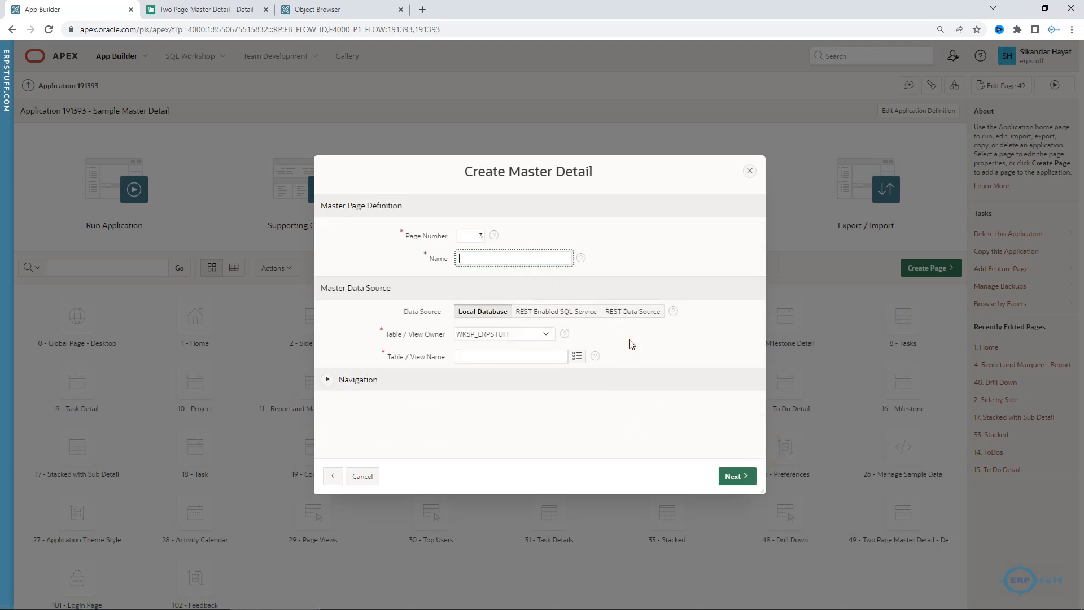
# Step: Name the master page XX_Drilldown and choose the DEPT table as its data source
pyautogui.write('XX_Drilldown')
pyautogui.click(525, 356)
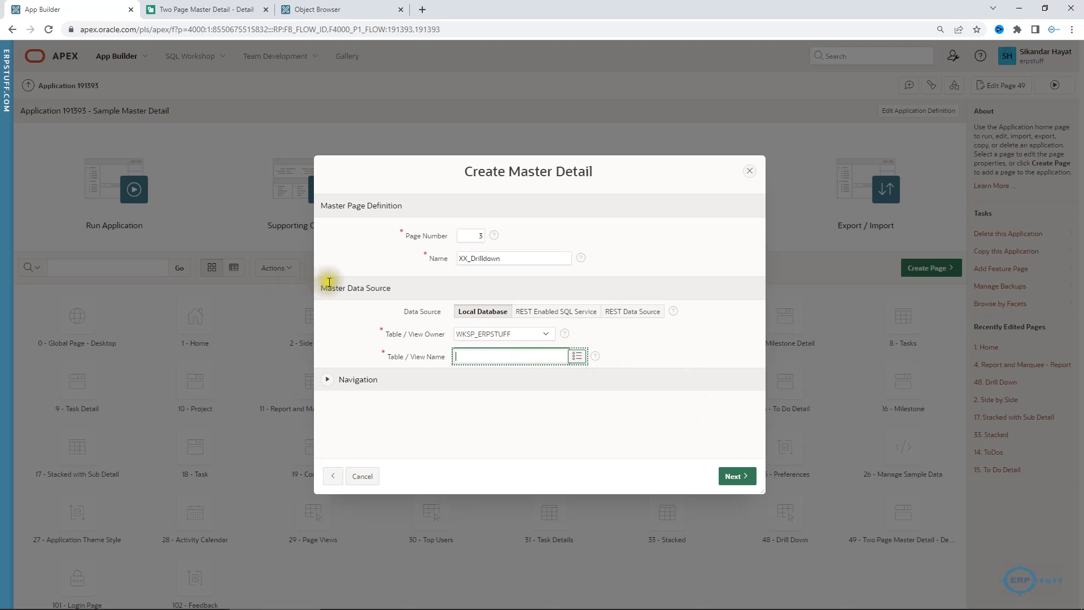
pyautogui.moveTo(328, 287); pyautogui.dragTo(419, 285)
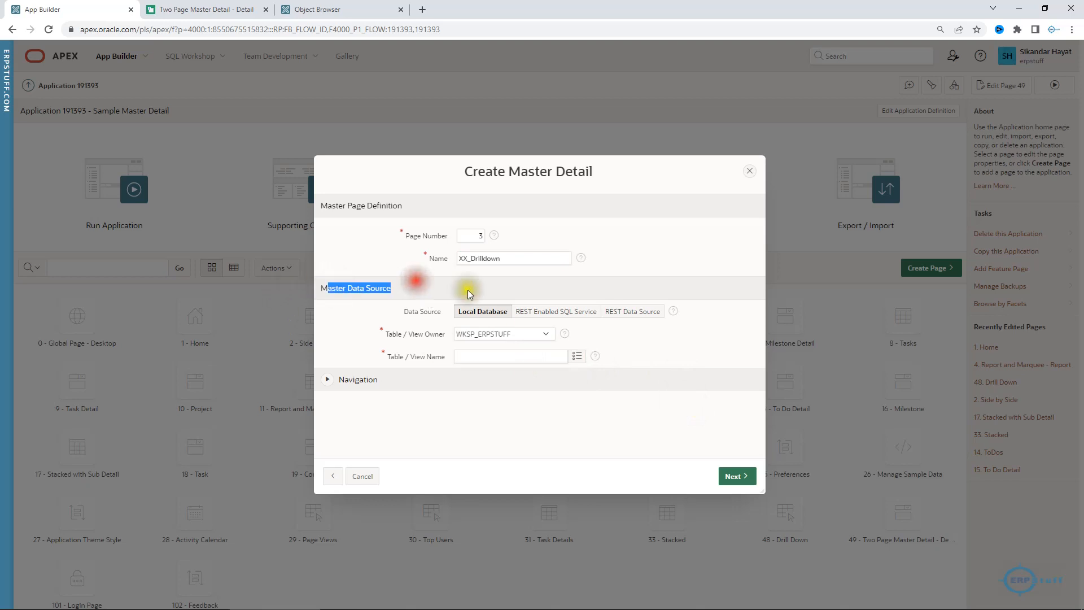
pyautogui.click(576, 355)
pyautogui.write('DEPT')
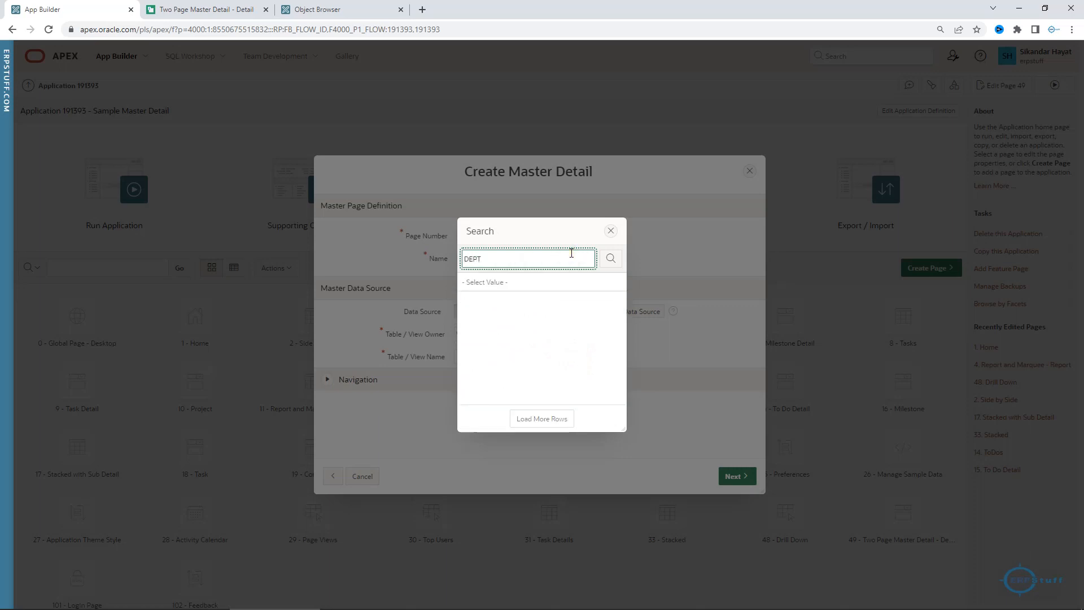
pyautogui.click(563, 257)
pyautogui.click(473, 301)
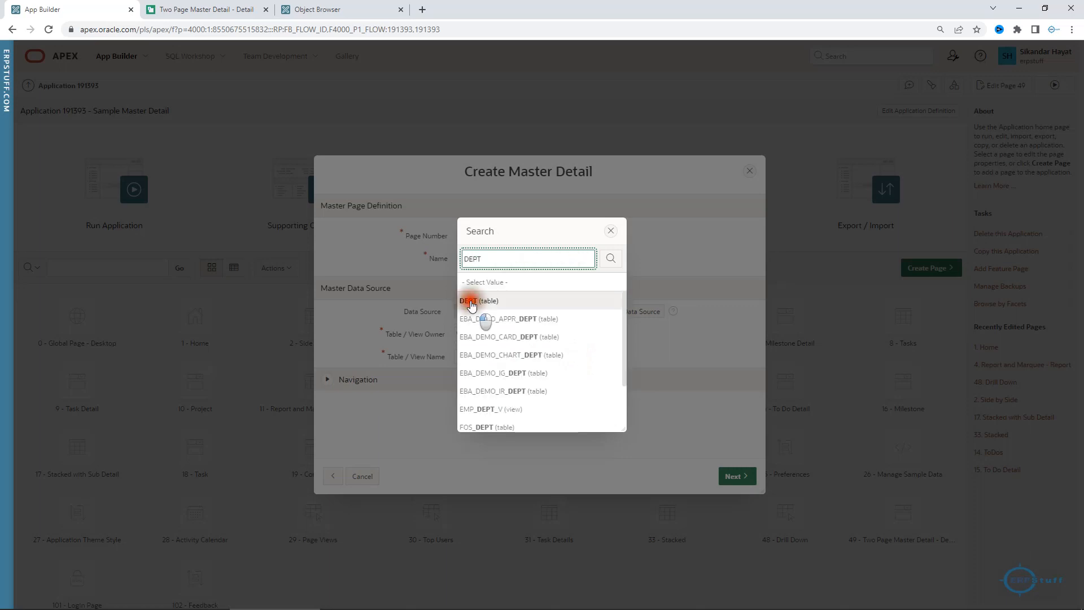
pyautogui.click(745, 479)
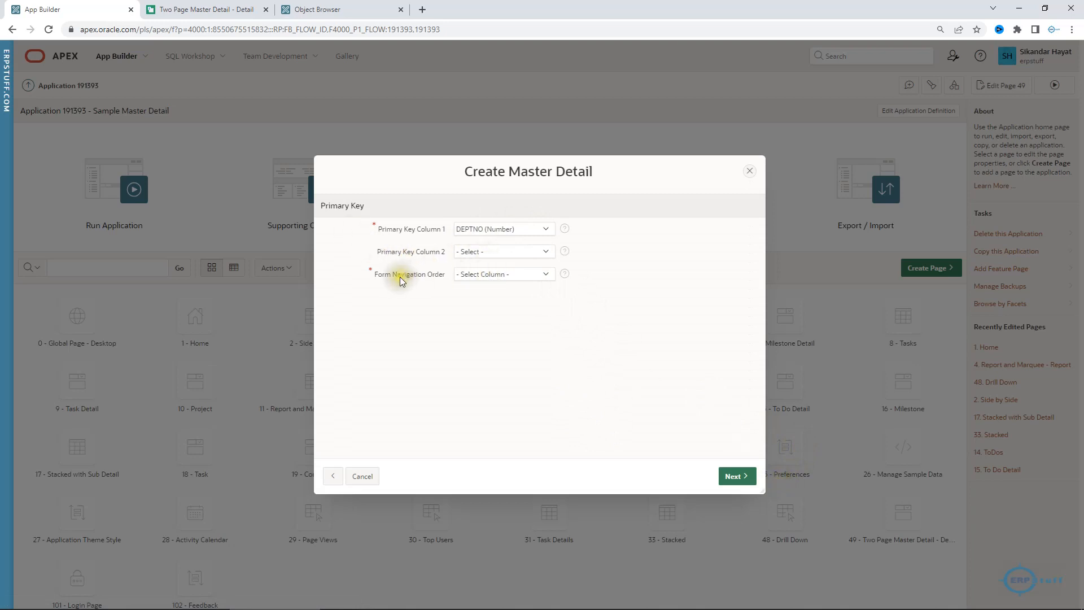
# Step: Set the master form's navigation order to DEPTNO (Number) and continue to the detail page definition
pyautogui.click(486, 276)
pyautogui.click(481, 295)
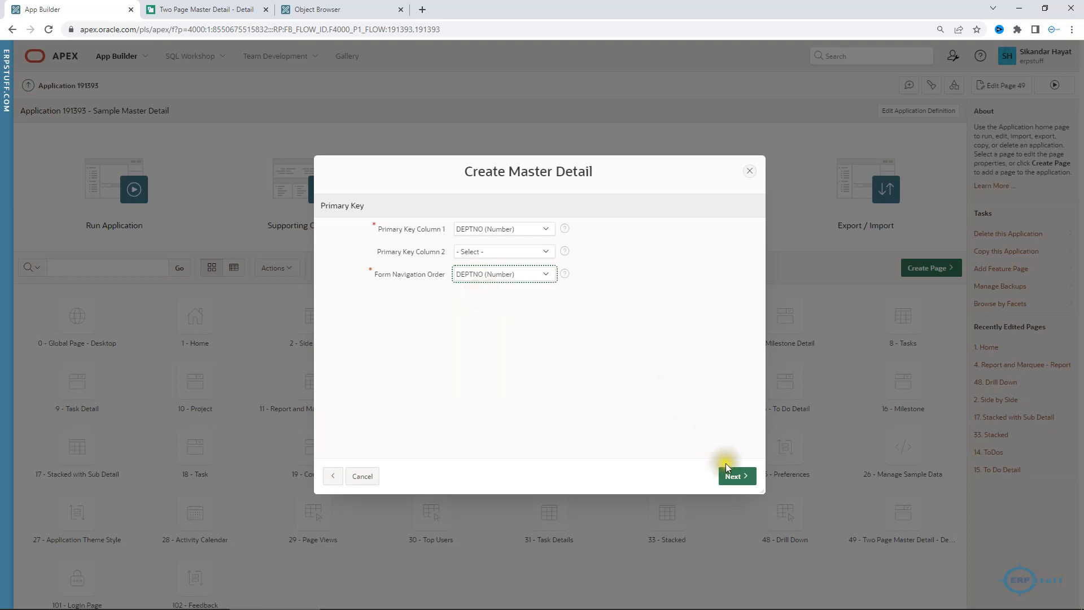
pyautogui.click(736, 475)
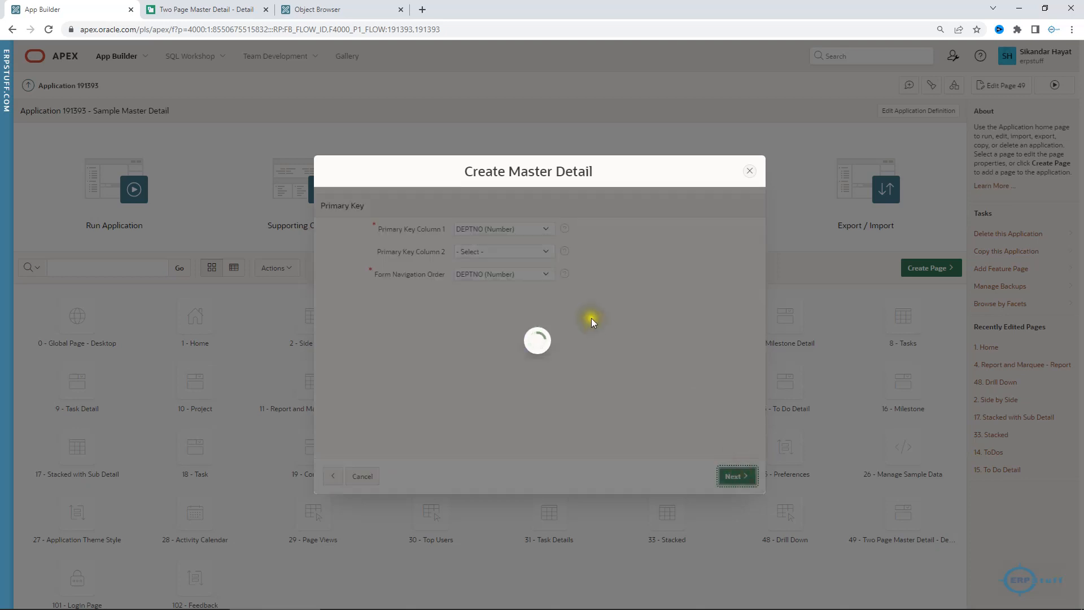
# Step: Name the detail page XX_EMPS
pyautogui.click(527, 251)
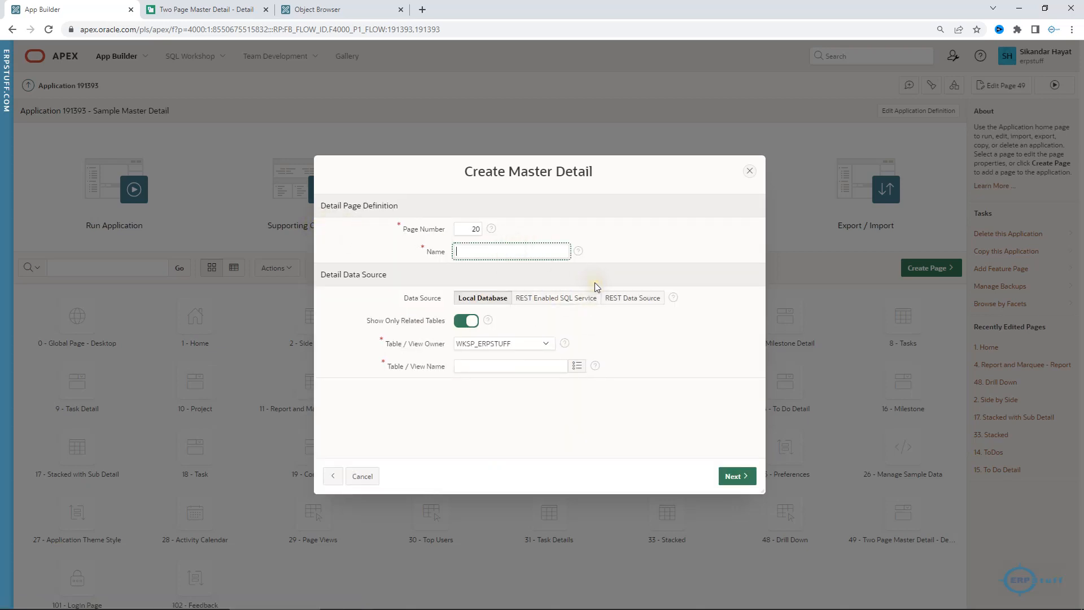
pyautogui.write('EMPS')
pyautogui.hotkey('ctrl', 'a')
pyautogui.press('End')
pyautogui.write('XX_')
# Step: Choose the related EMP table as the detail data source and continue to the key settings
pyautogui.click(579, 366)
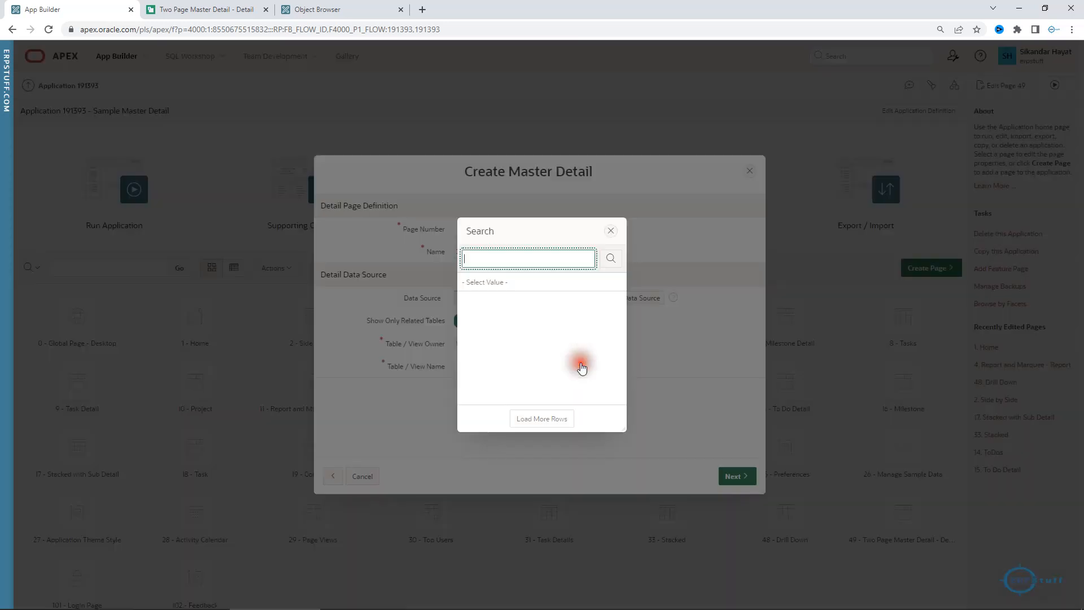
pyautogui.write('EM')
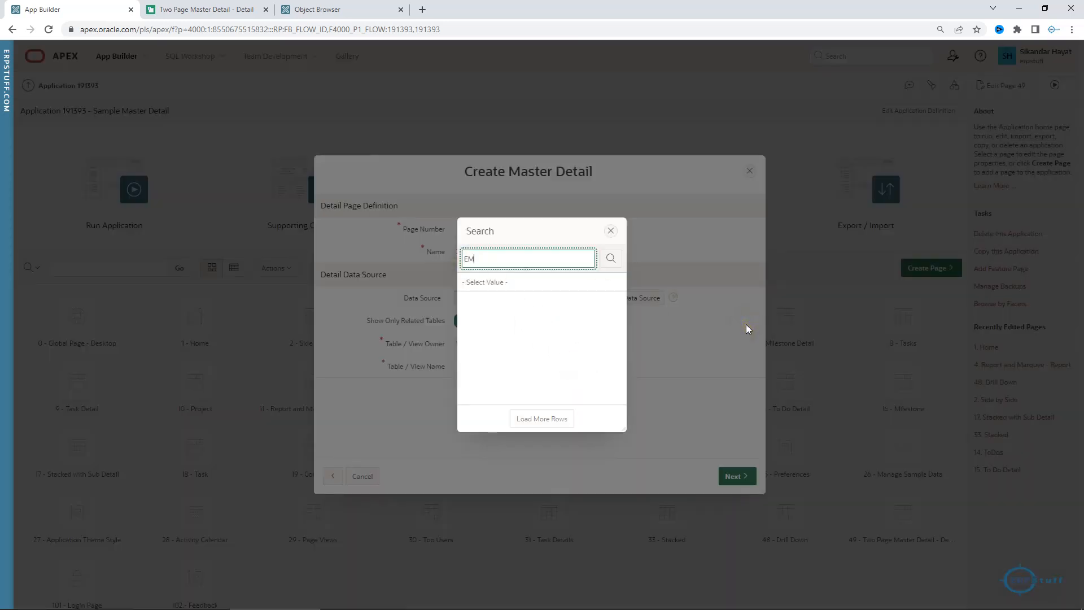
pyautogui.write('P')
pyautogui.moveTo(573, 226); pyautogui.dragTo(694, 235)
pyautogui.click(732, 267)
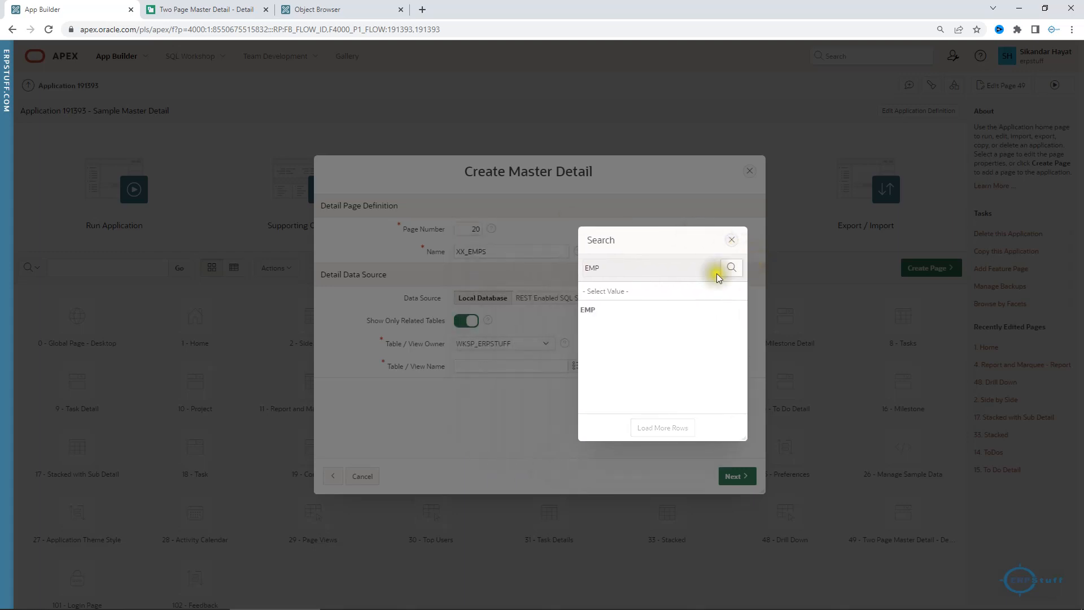
pyautogui.click(627, 313)
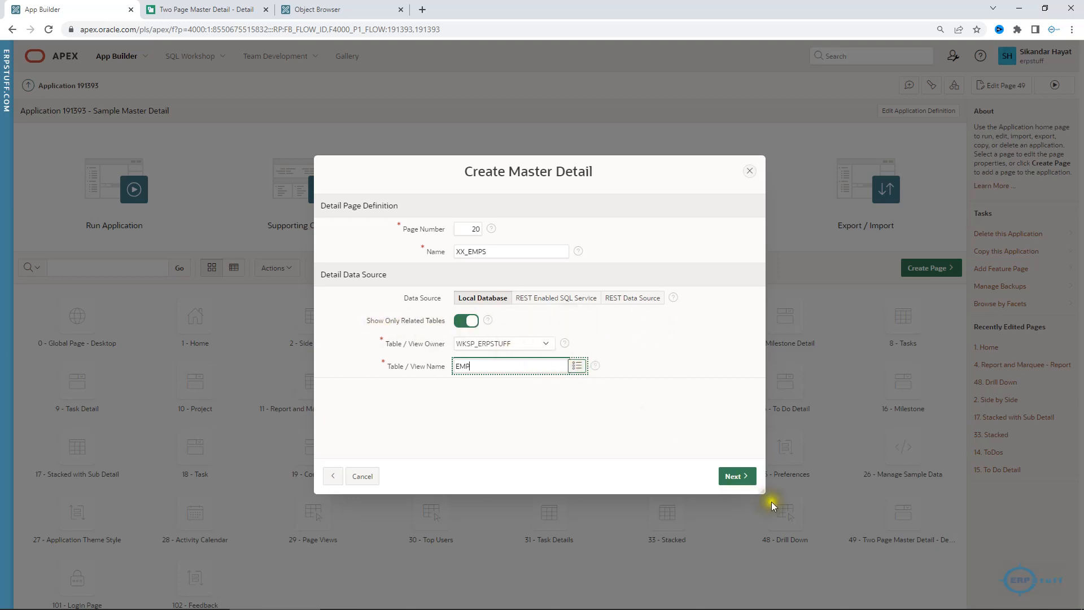
pyautogui.click(745, 480)
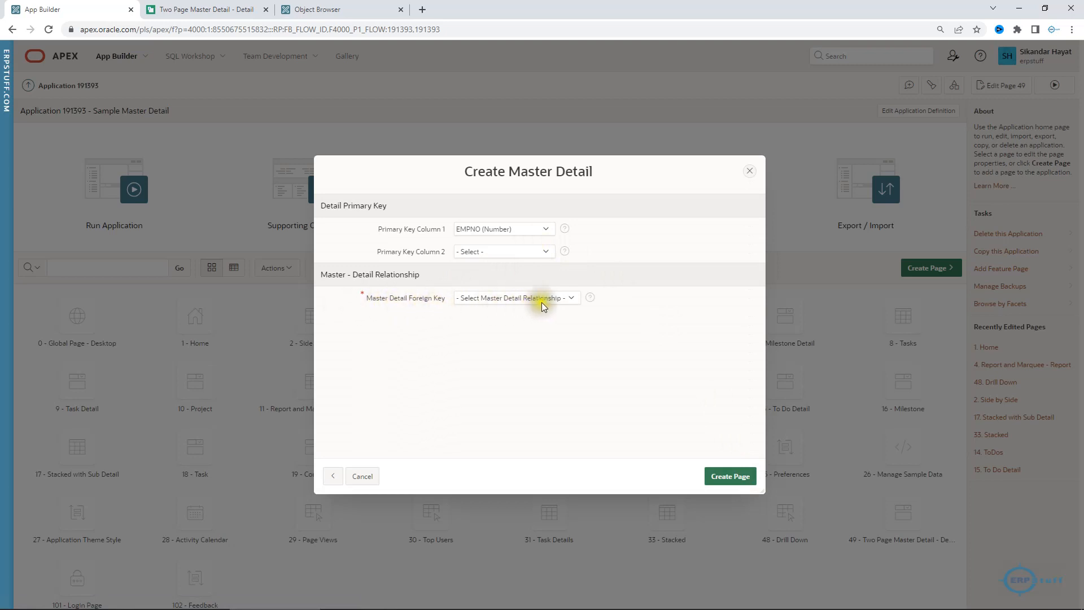
# Step: Set the master detail foreign key to DEPTNO -> DEPTNO and create the page
pyautogui.click(560, 298)
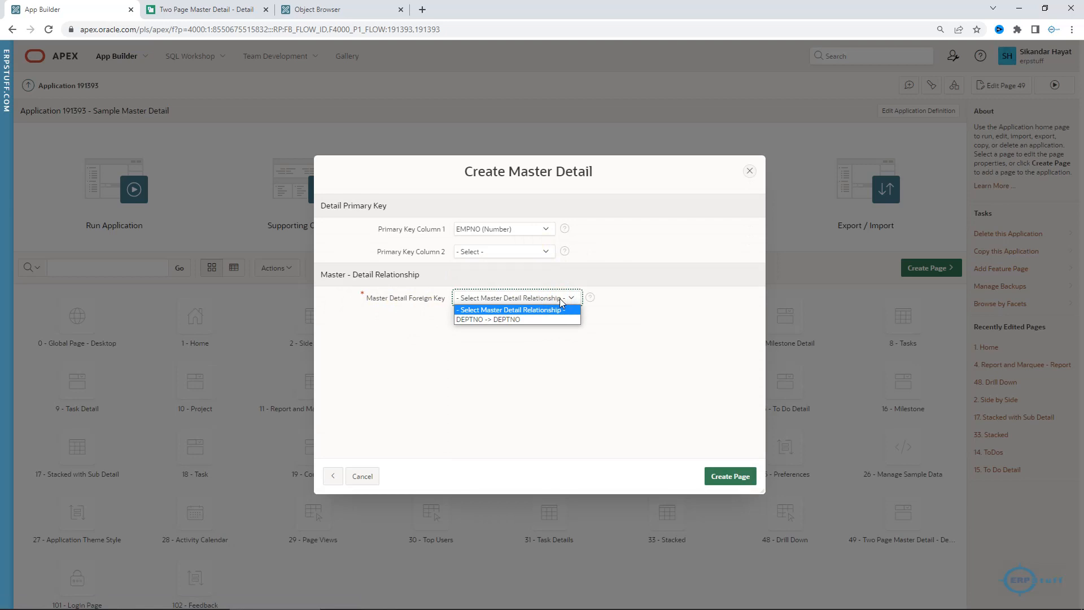
pyautogui.click(513, 319)
pyautogui.click(743, 481)
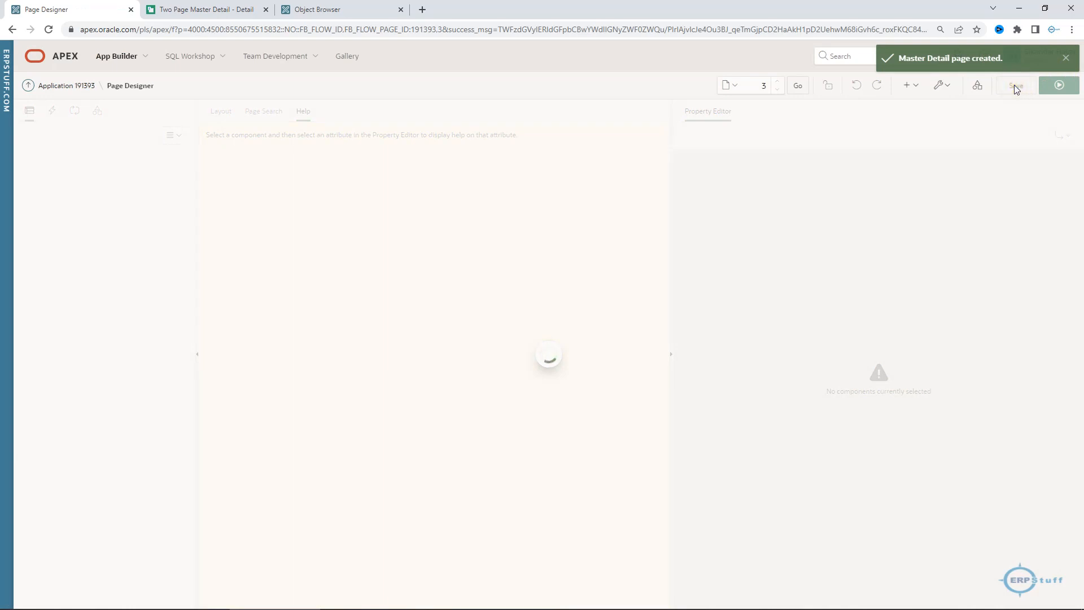
# Step: Run the XX_Drilldown page and drill into the ACCOUNTING department to examine its details and employees
pyautogui.click(1060, 86)
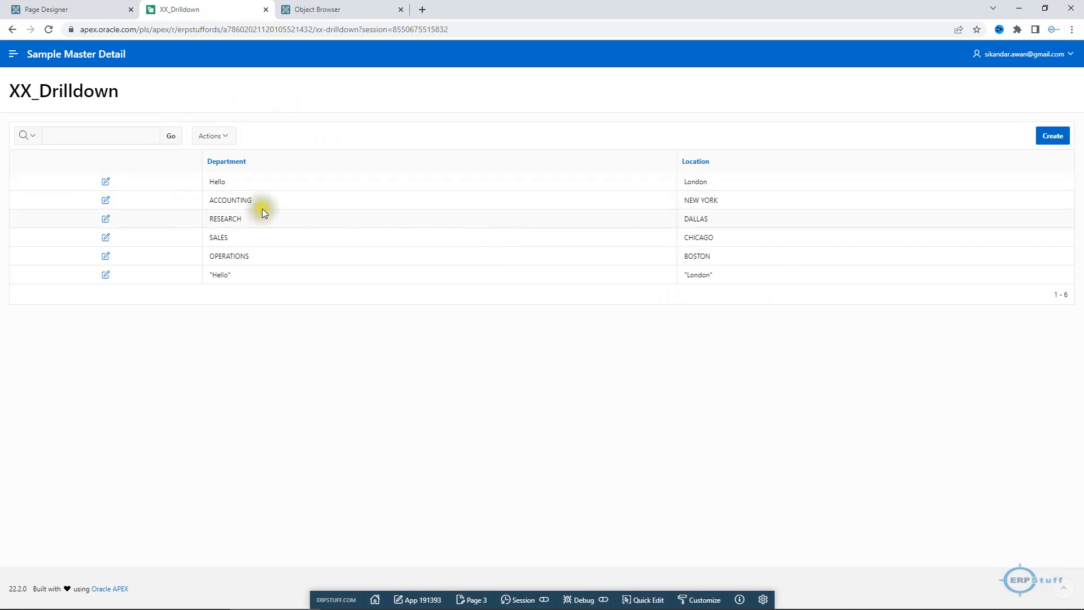
pyautogui.moveTo(215, 200); pyautogui.dragTo(308, 199)
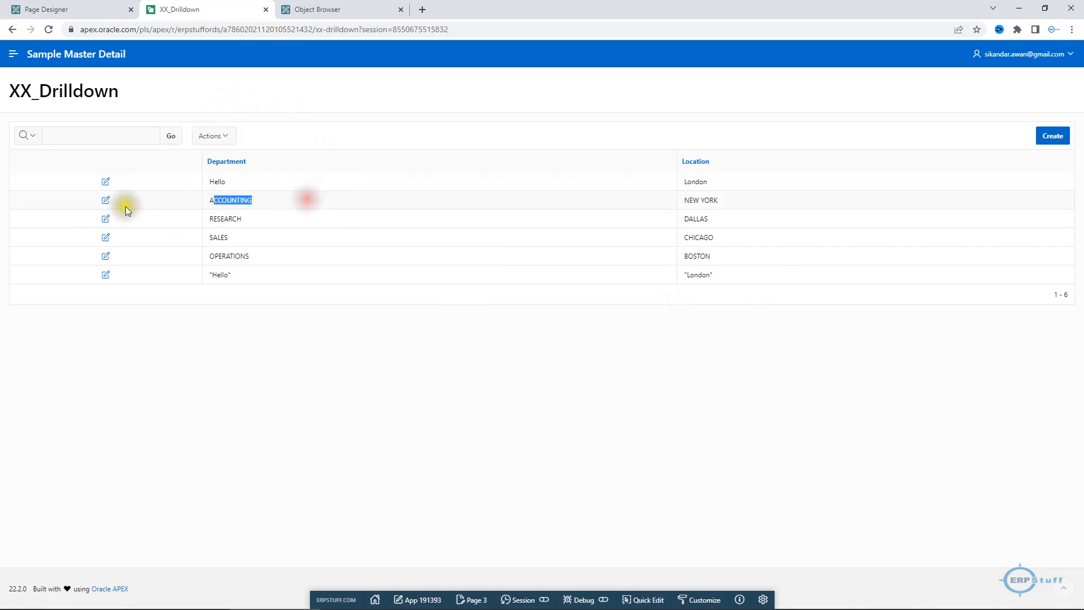
pyautogui.click(105, 202)
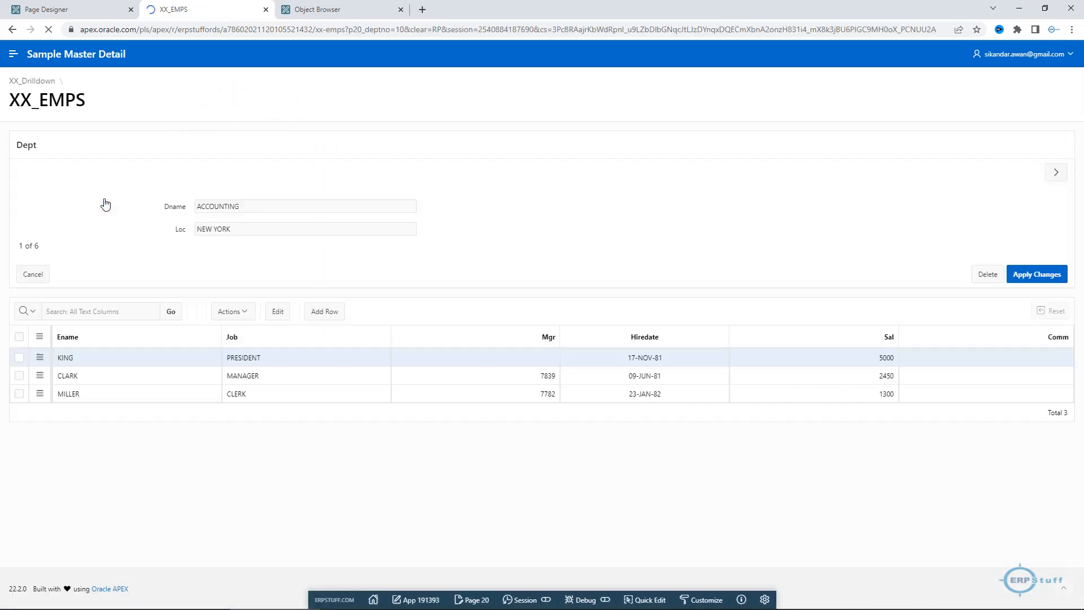
pyautogui.moveTo(164, 197); pyautogui.dragTo(388, 245)
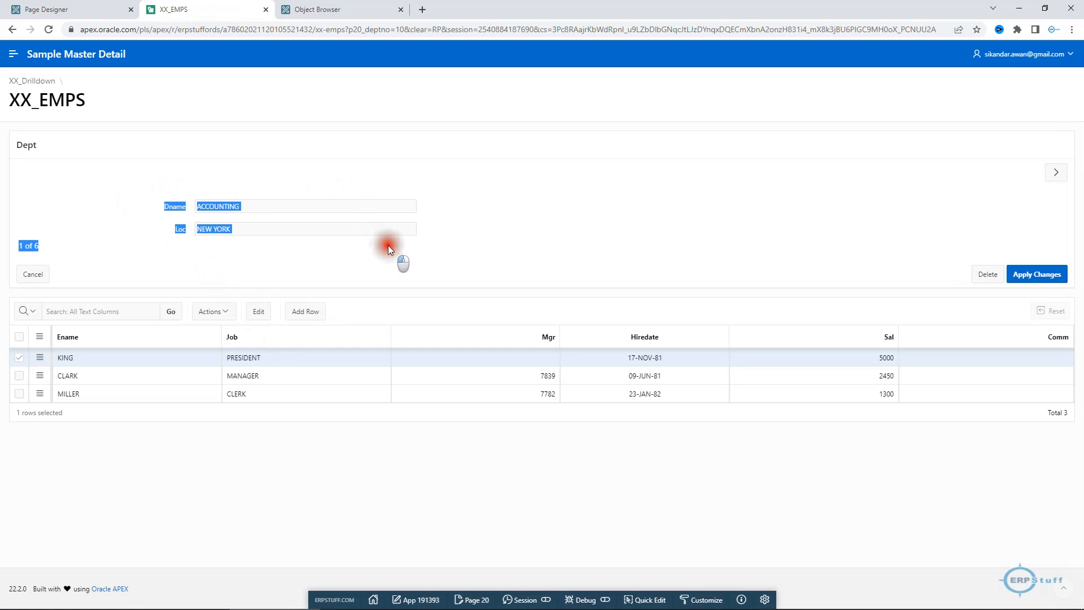
pyautogui.click(283, 259)
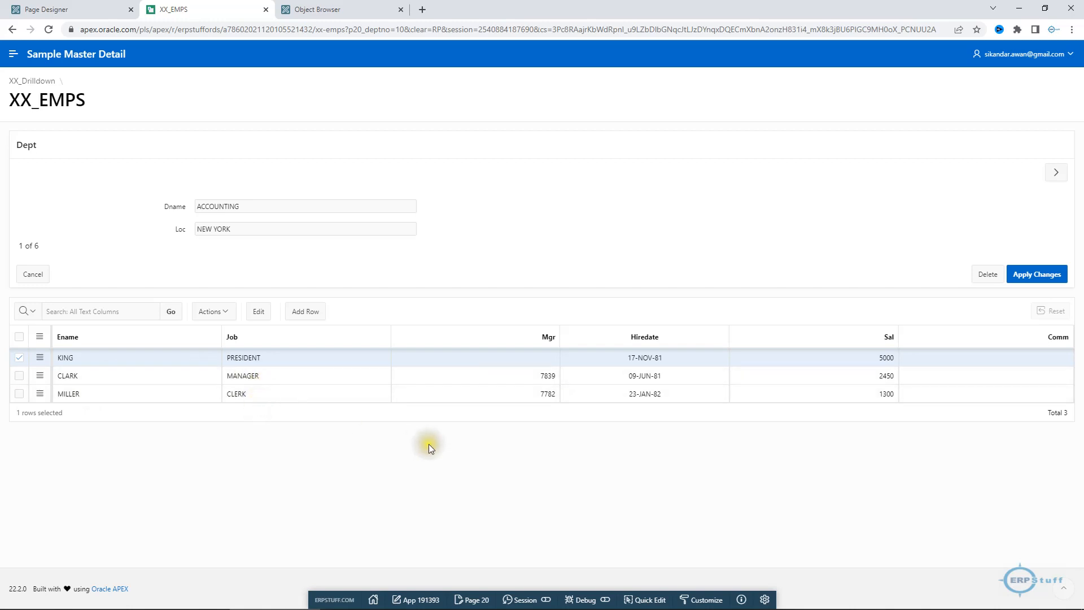
# Step: Open page 20 in Page Designer and examine the Dept form region's source, layout and appearance properties
pyautogui.click(476, 600)
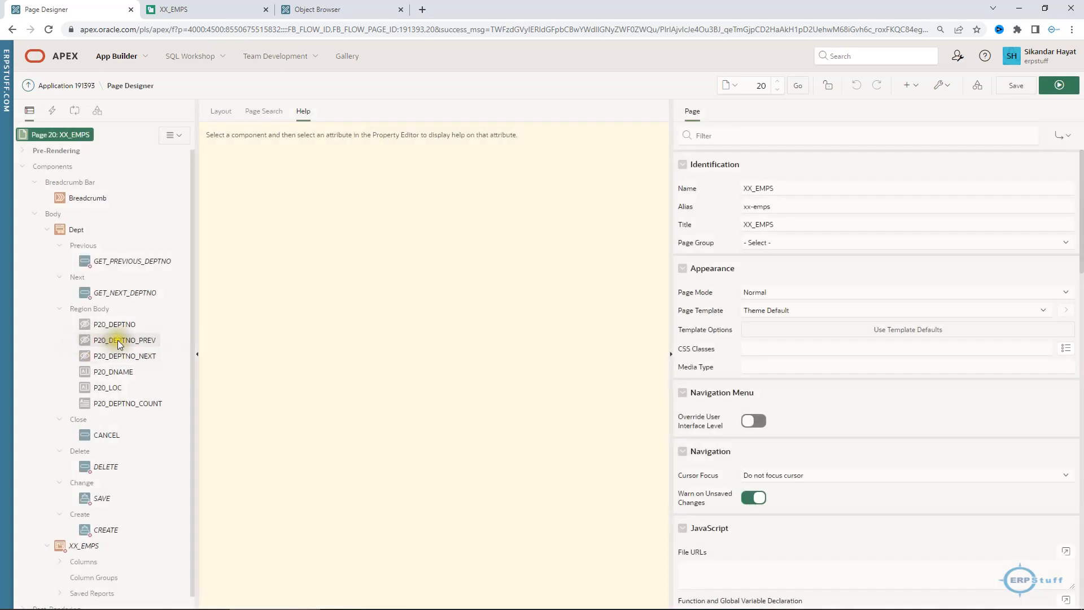
pyautogui.click(79, 234)
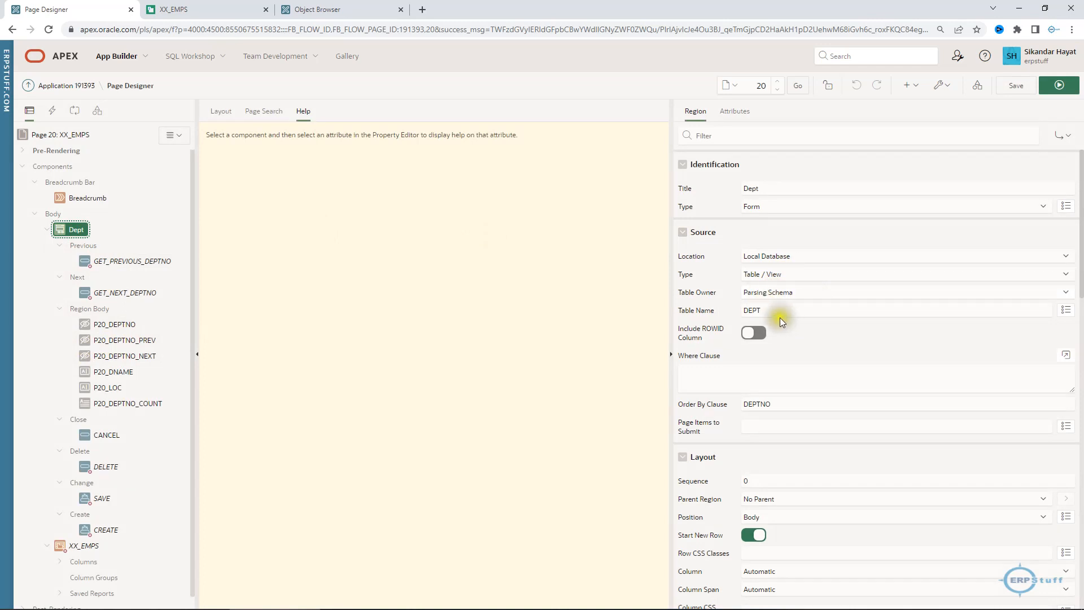
pyautogui.scroll(-1, 799, 416)
pyautogui.scroll(-5, 799, 417)
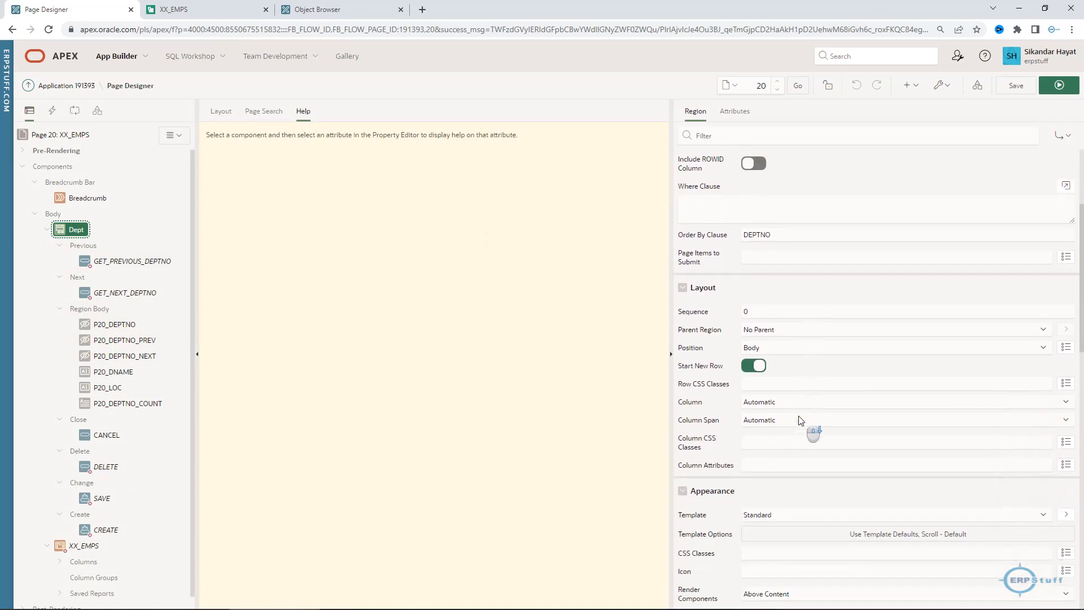
pyautogui.scroll(-1, 798, 419)
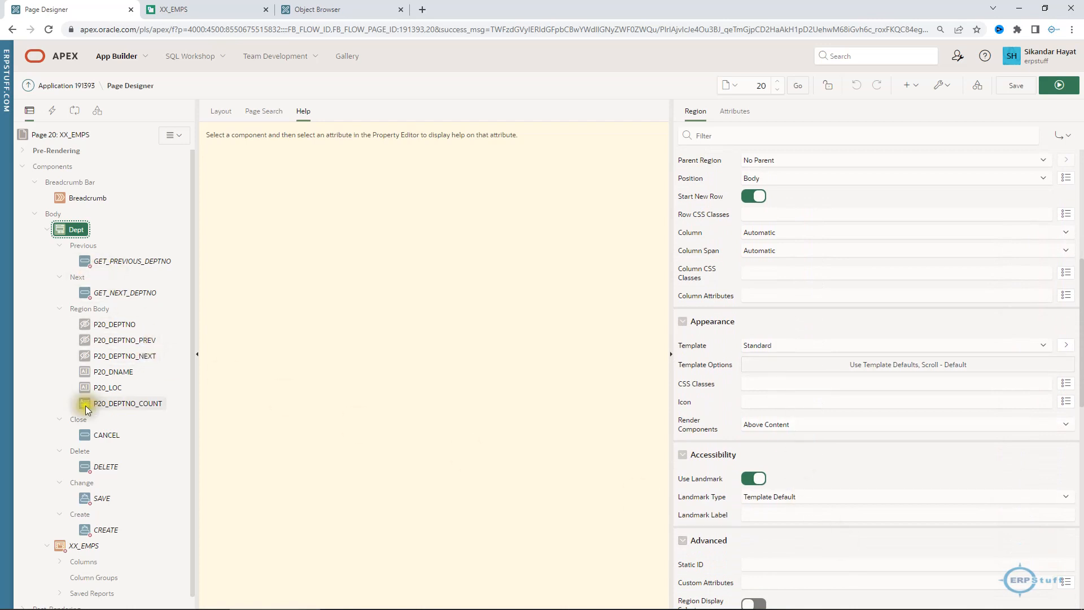
# Step: Collapse the Dept region and examine the XX_EMPS region's where clause, page items to submit and remaining properties
pyautogui.click(48, 231)
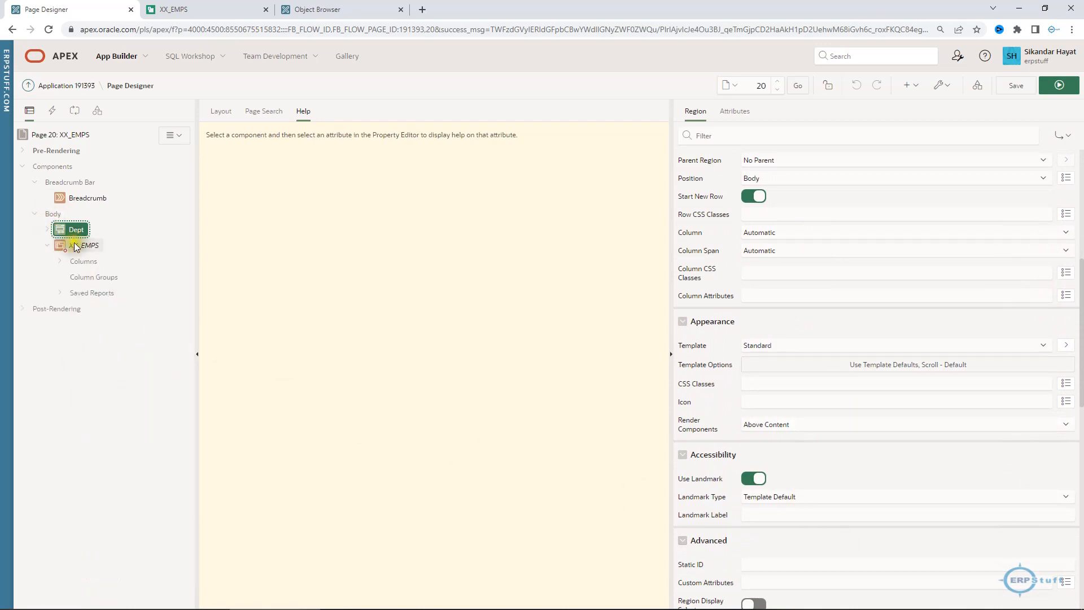
pyautogui.click(79, 246)
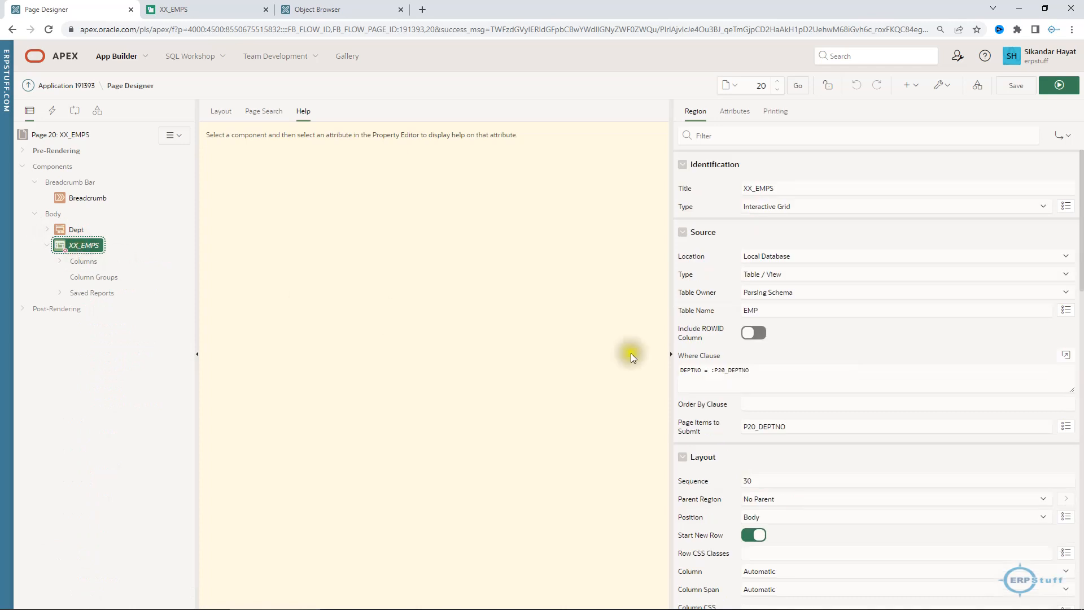
pyautogui.moveTo(745, 372); pyautogui.dragTo(675, 371)
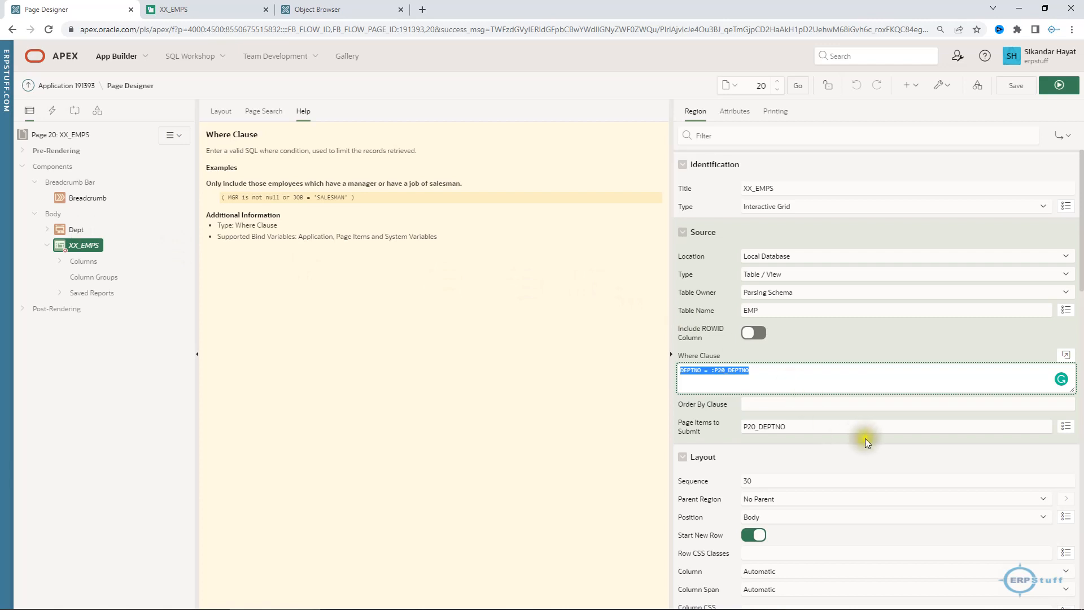
pyautogui.scroll(-3, 854, 468)
pyautogui.scroll(-2, 856, 472)
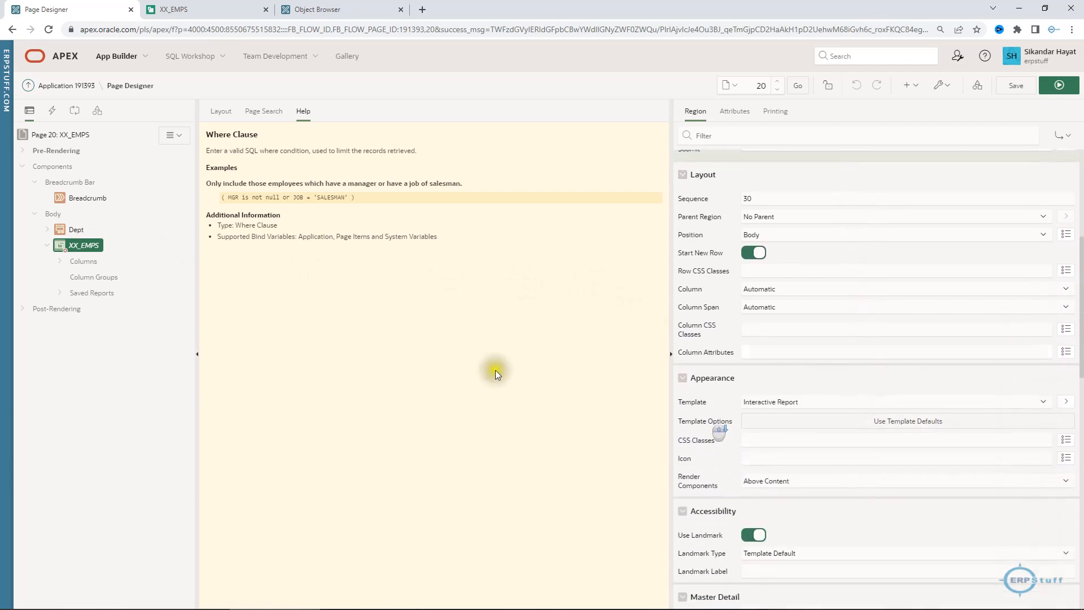
# Step: Expand the XX_EMPS columns and examine the DEPTNO column's source, default item, name and type
pyautogui.click(58, 264)
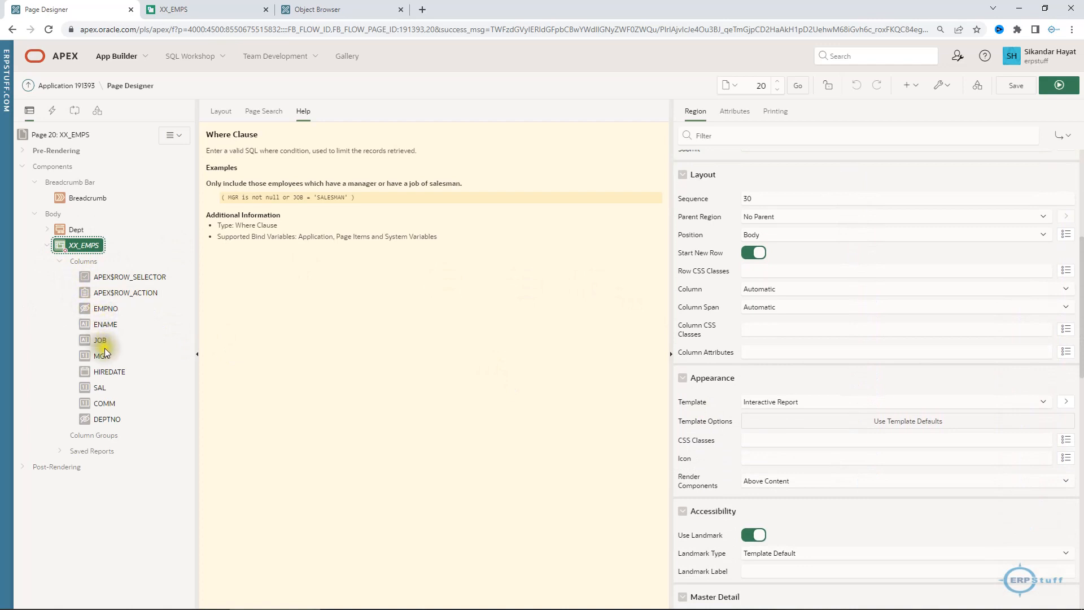
pyautogui.click(106, 421)
pyautogui.scroll(-4, 914, 423)
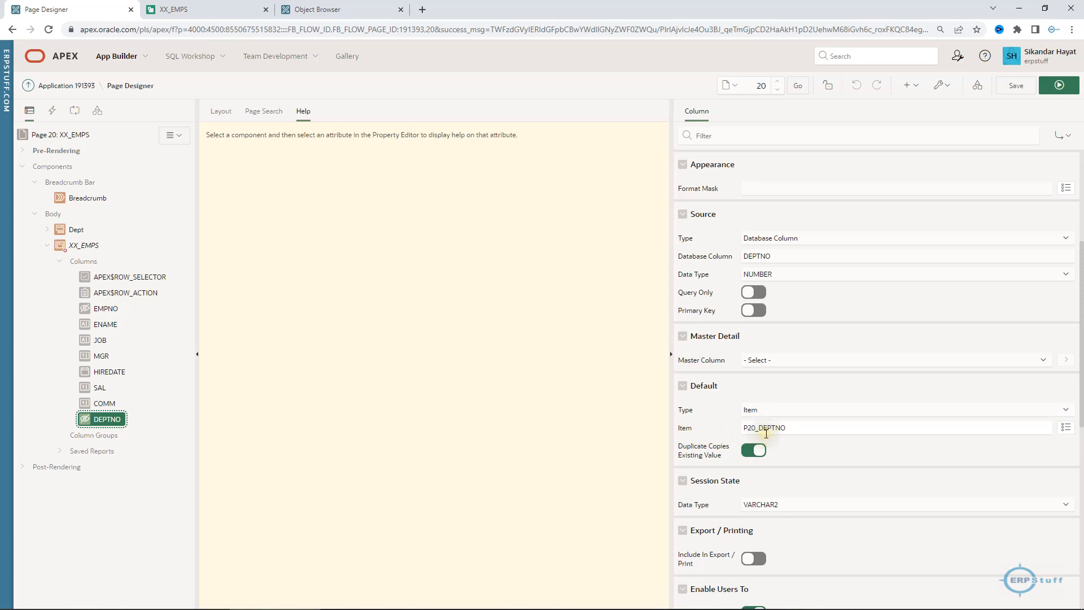
pyautogui.doubleClick(803, 427)
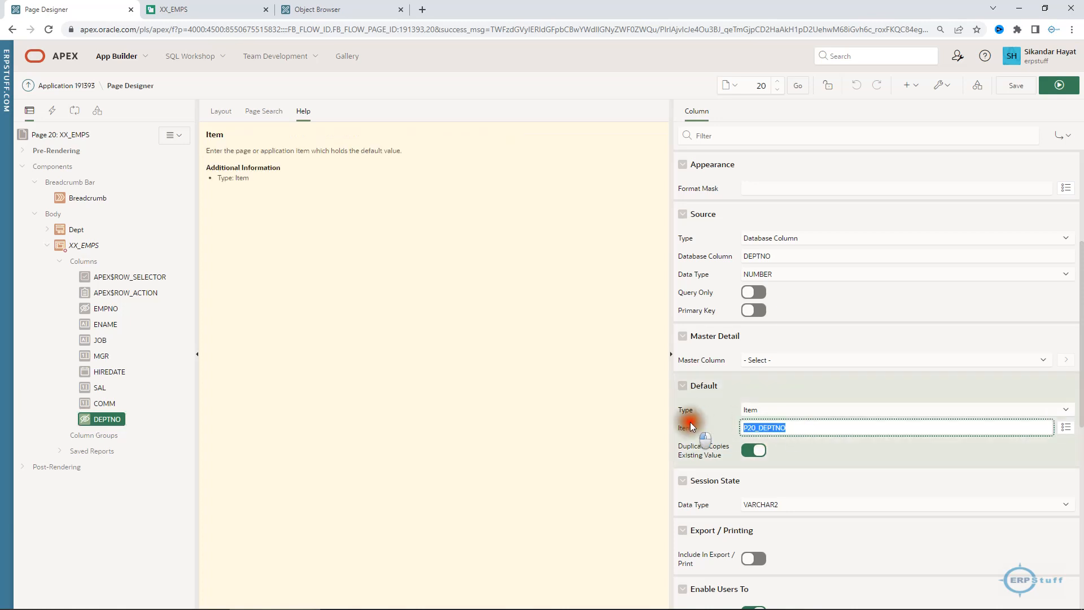
pyautogui.click(87, 419)
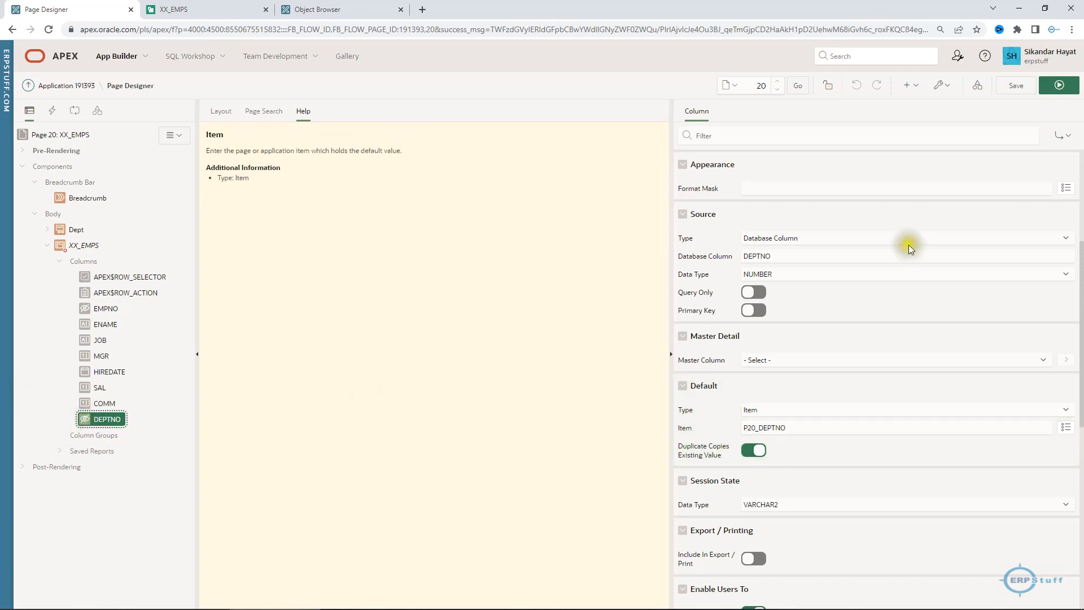
pyautogui.scroll(4, 847, 237)
pyautogui.click(794, 198)
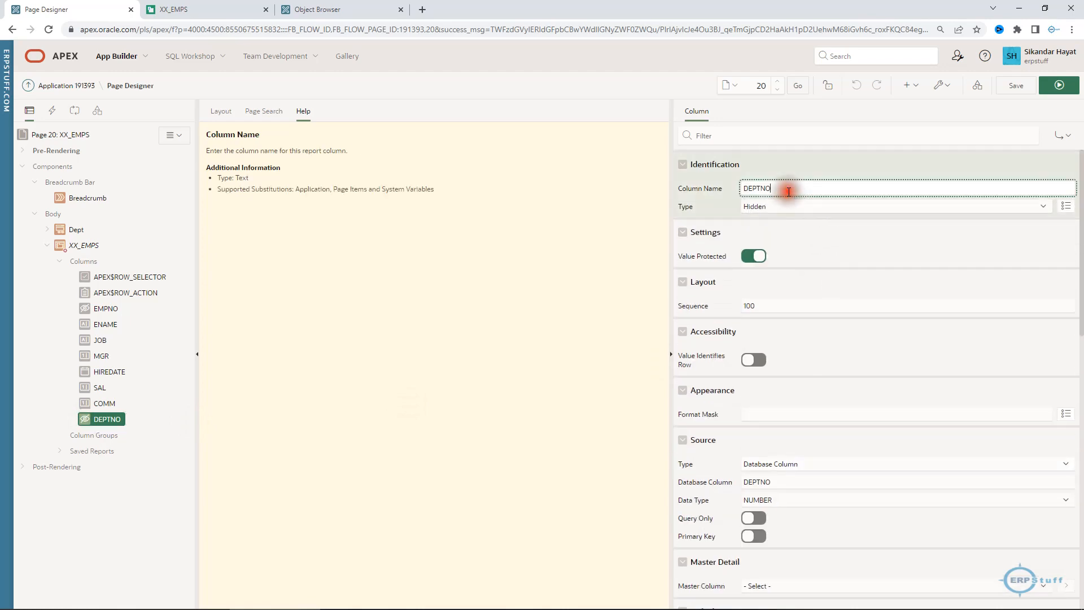
# Step: Change the DEPTNO column's type to Text Field, set its heading to DEPTNO_MASTER, and save the page
pyautogui.click(781, 206)
pyautogui.press('t')
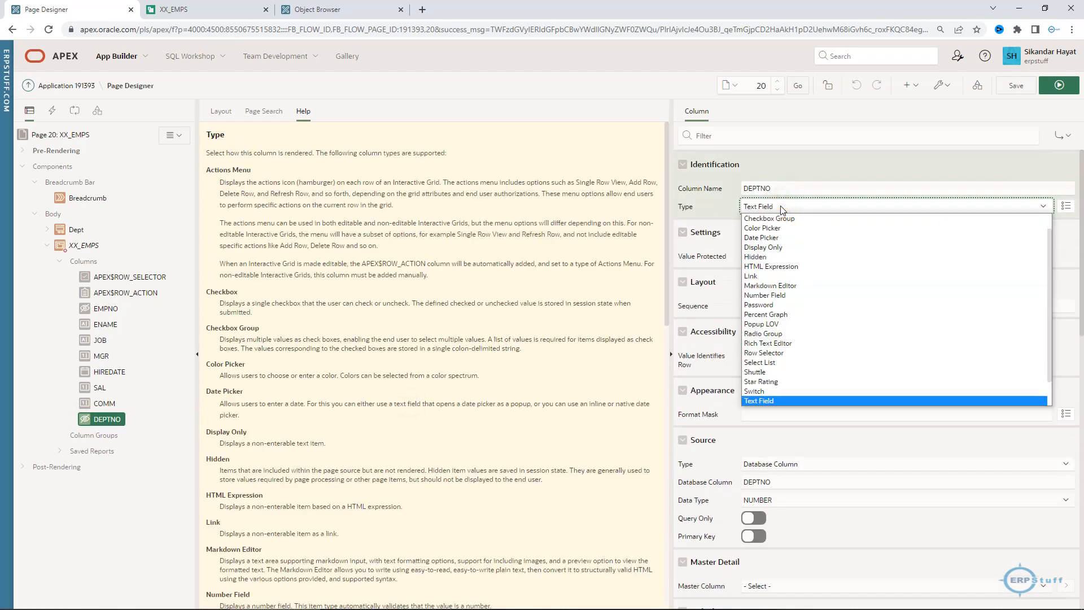
pyautogui.press('Return')
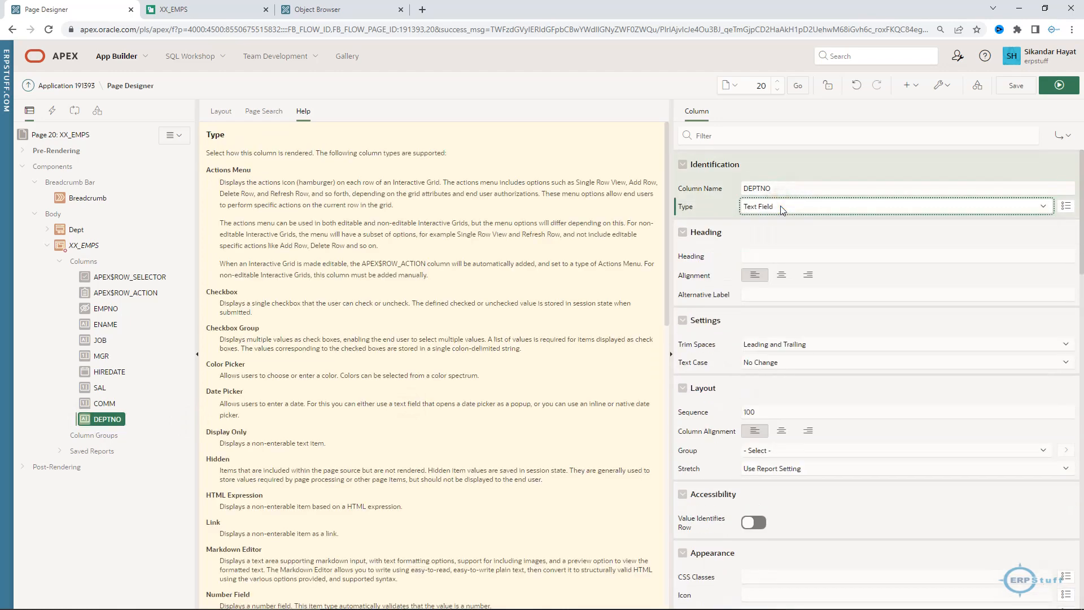
pyautogui.click(769, 257)
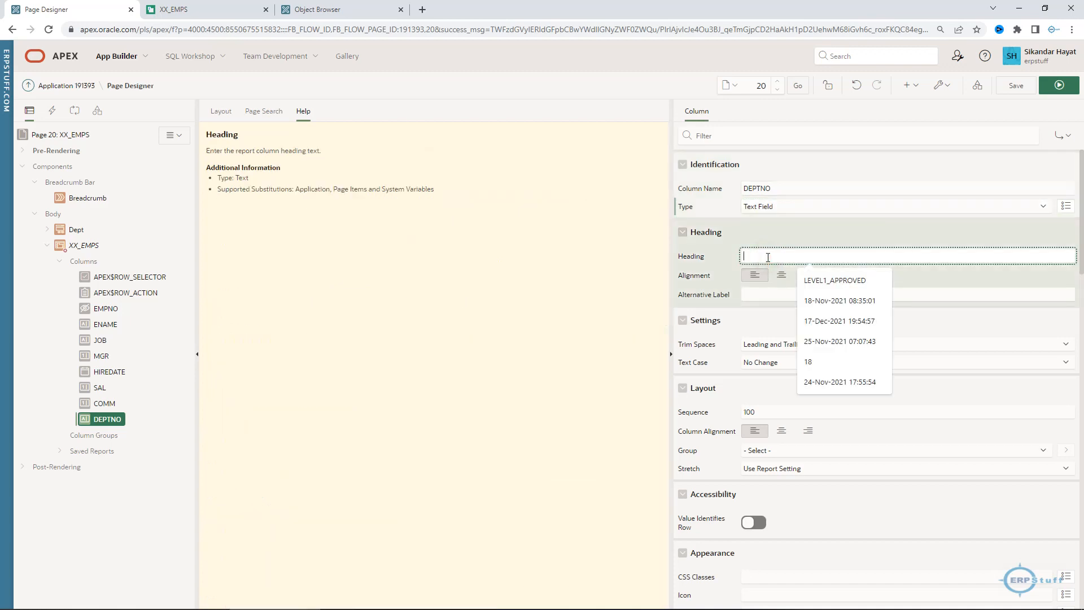
pyautogui.write('DEPTNO')
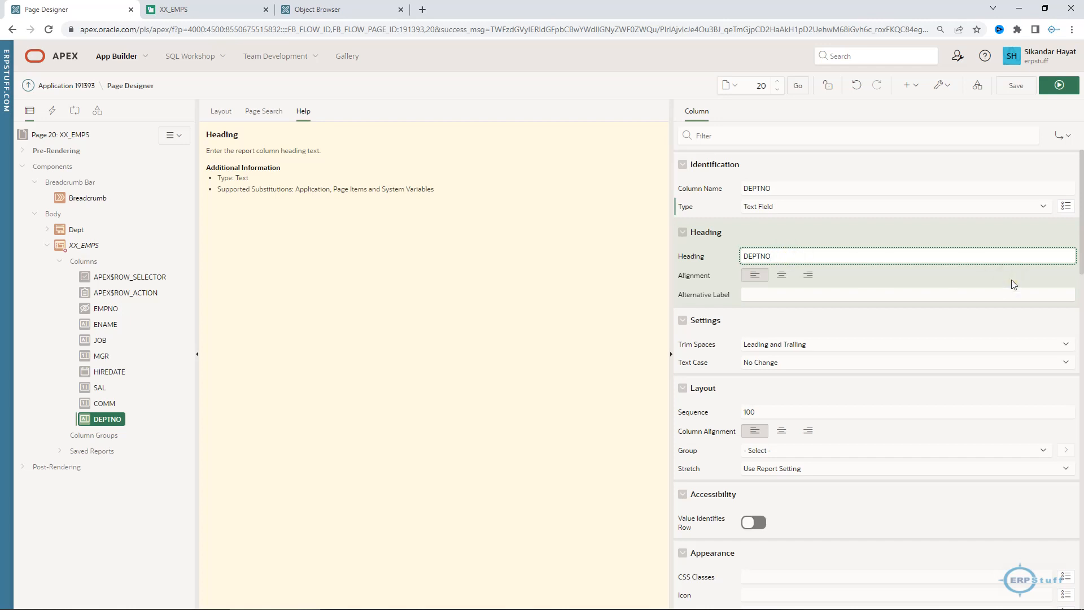
pyautogui.write('MASTER')
pyautogui.click(1075, 86)
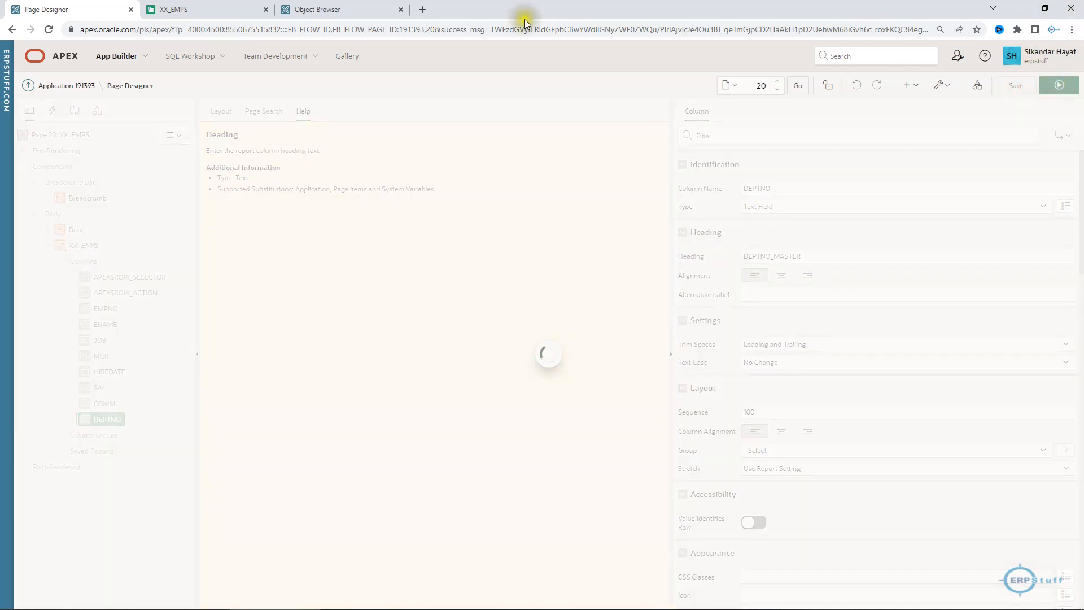
# Step: Reload the running XX_EMPS page, add an employee row, and examine the DEPTNO_MASTER value it receives by default
pyautogui.click(177, 13)
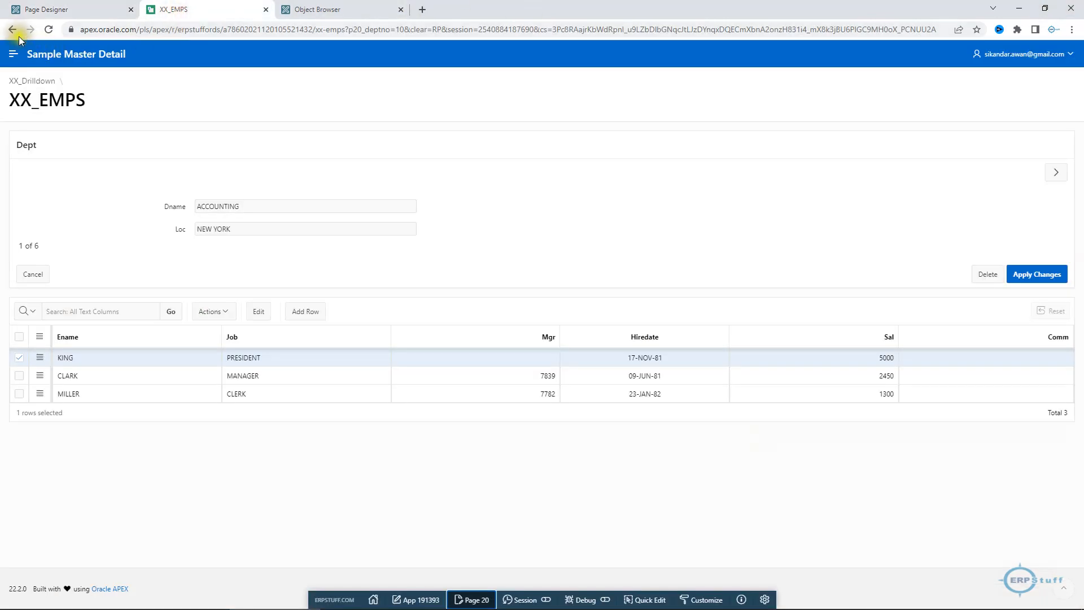
pyautogui.click(48, 30)
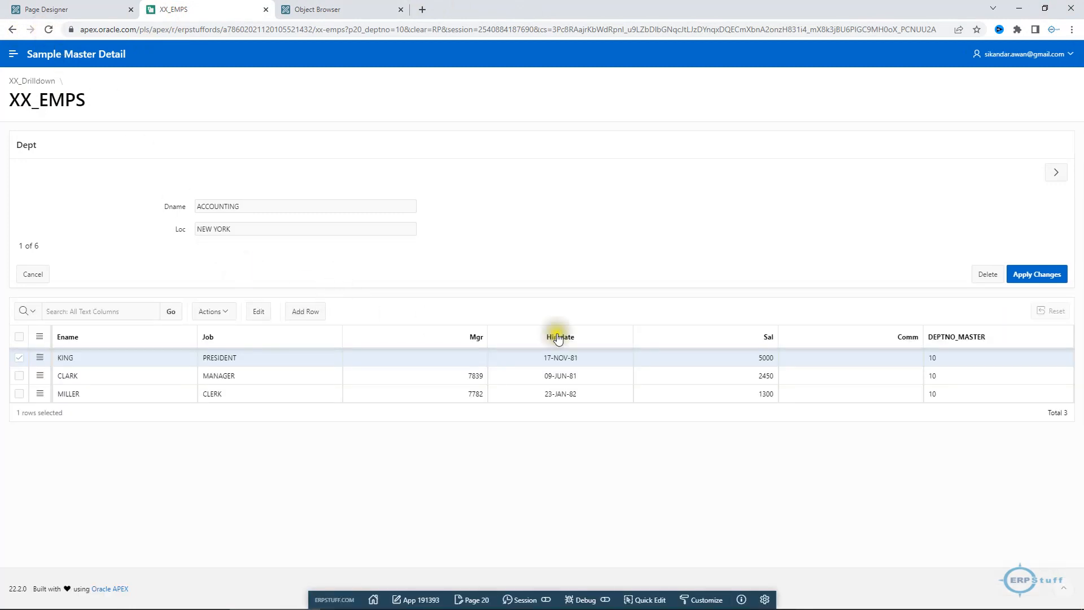
pyautogui.click(989, 338)
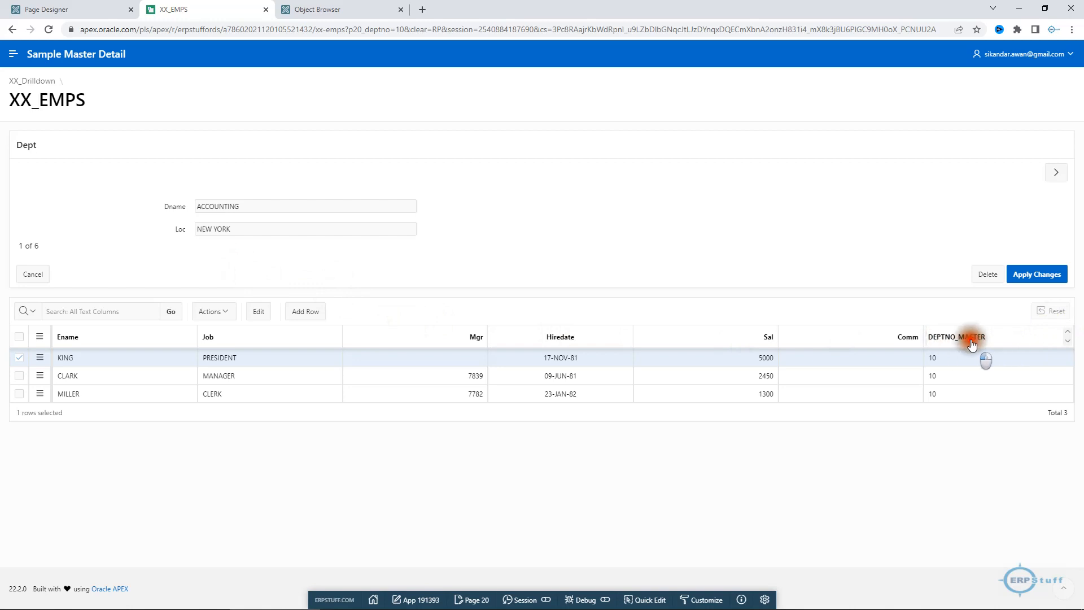
pyautogui.click(967, 338)
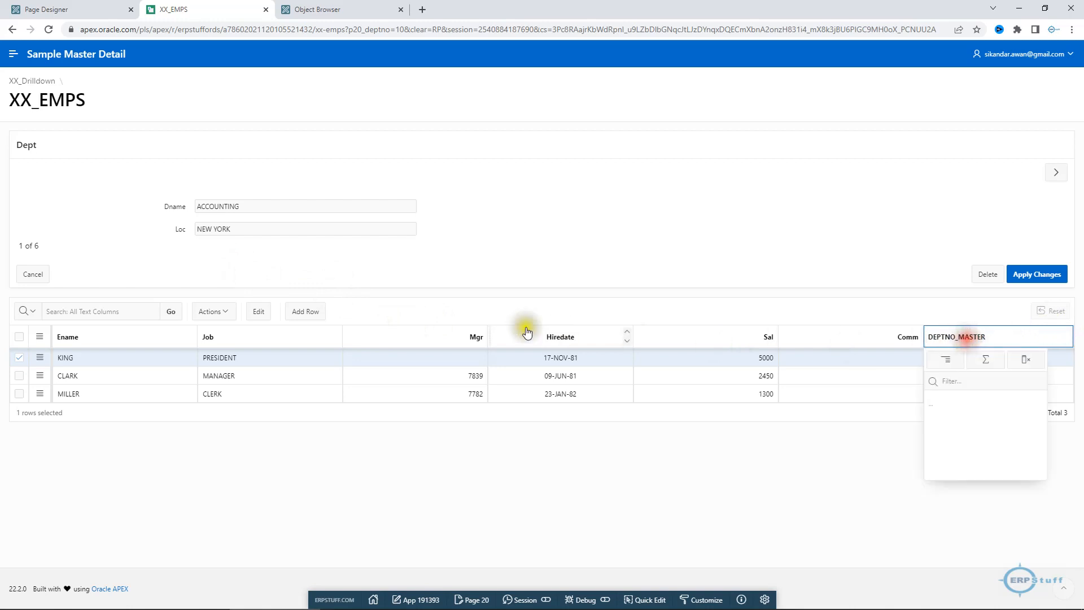
pyautogui.click(298, 315)
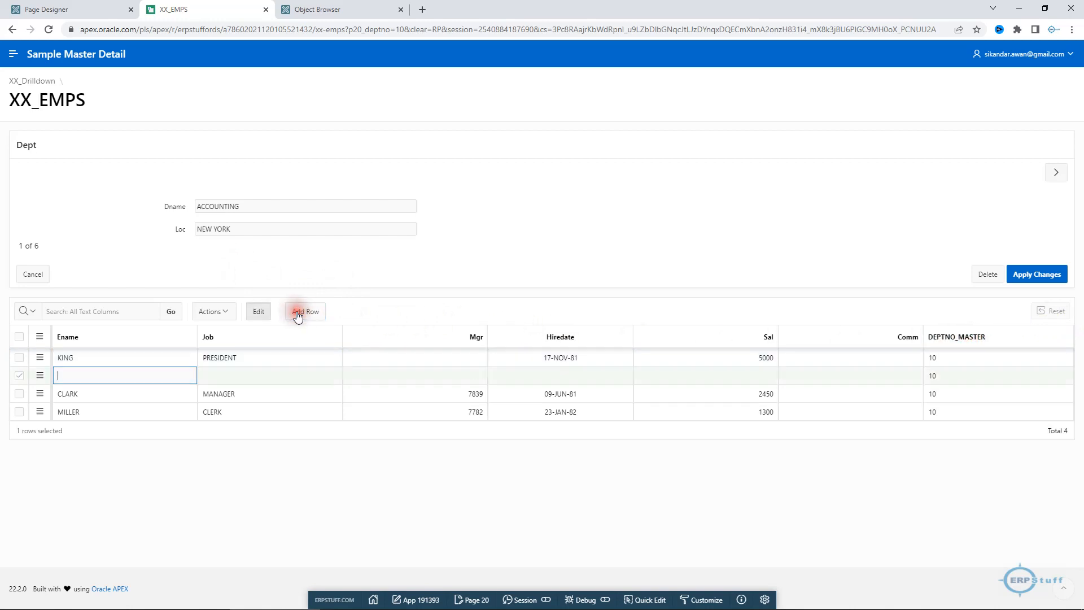
pyautogui.click(944, 376)
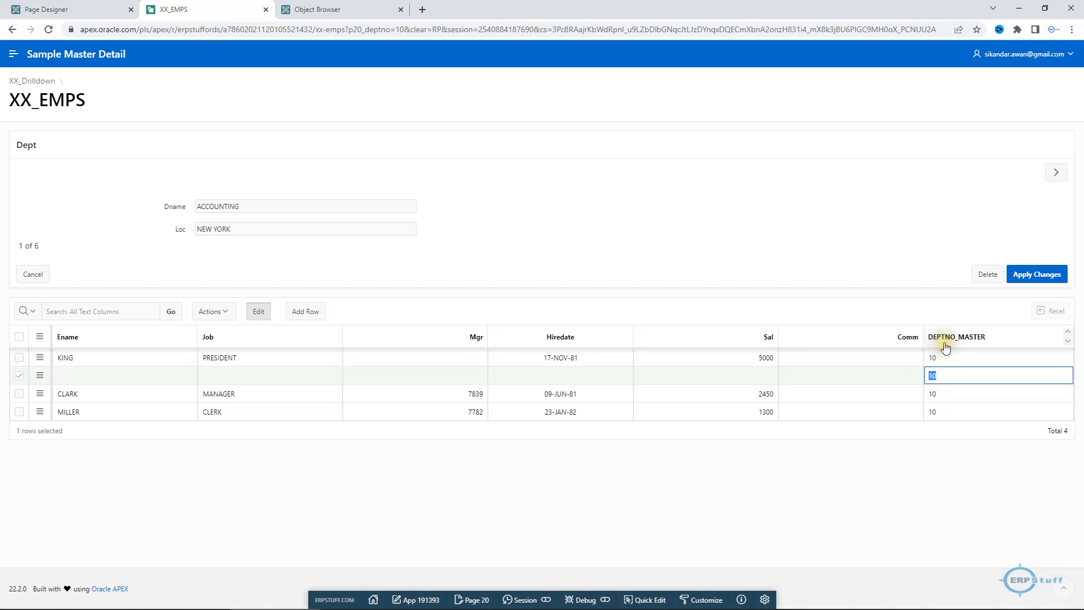
pyautogui.click(223, 190)
pyautogui.click(261, 181)
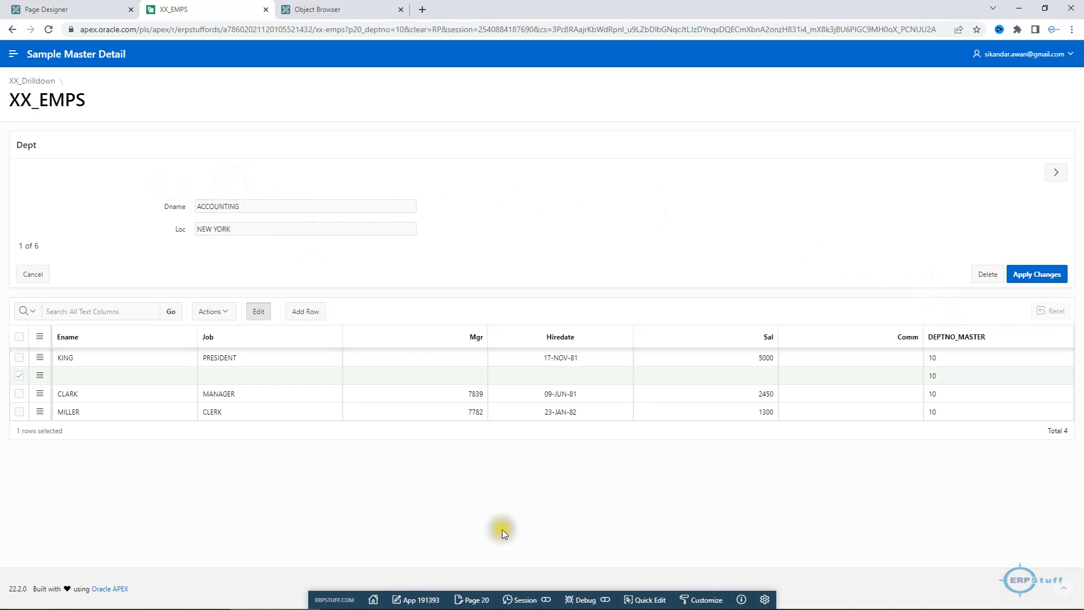
# Step: Change the P20_DEPTNO item in the Dept region to a Text Field labelled Deptno and save page 20
pyautogui.click(479, 599)
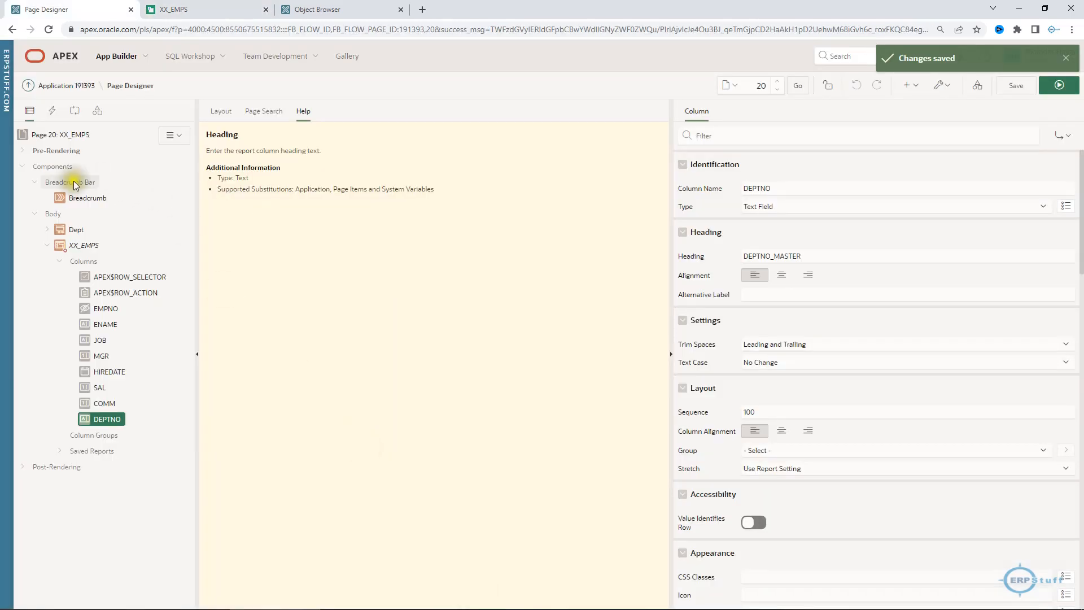
pyautogui.click(46, 229)
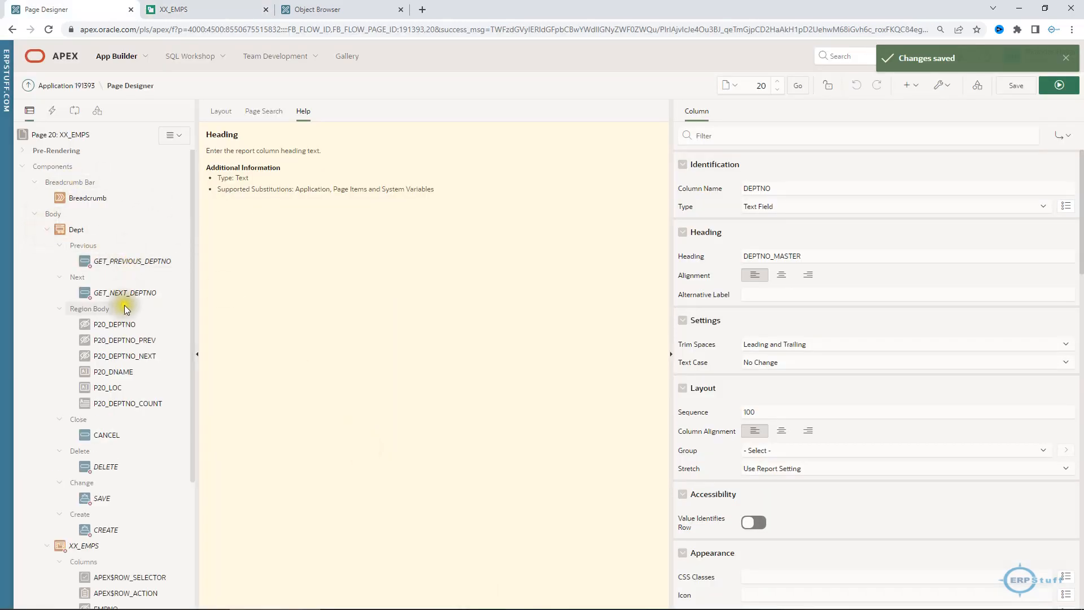
pyautogui.click(122, 324)
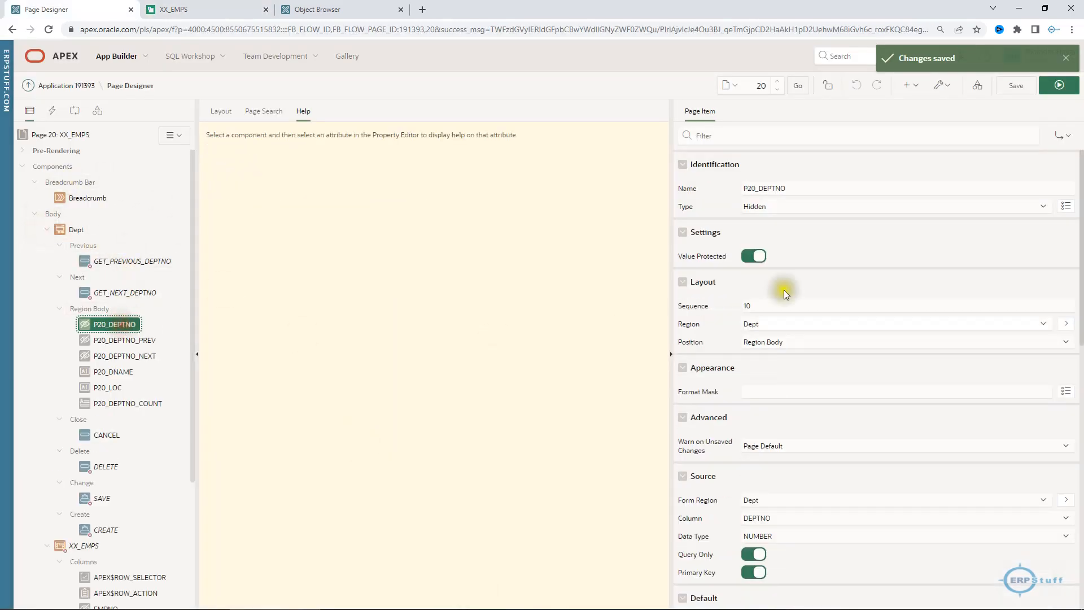
pyautogui.click(789, 204)
pyautogui.press('t')
pyautogui.press('Return')
pyautogui.press('Tab')
pyautogui.write('Deptno')
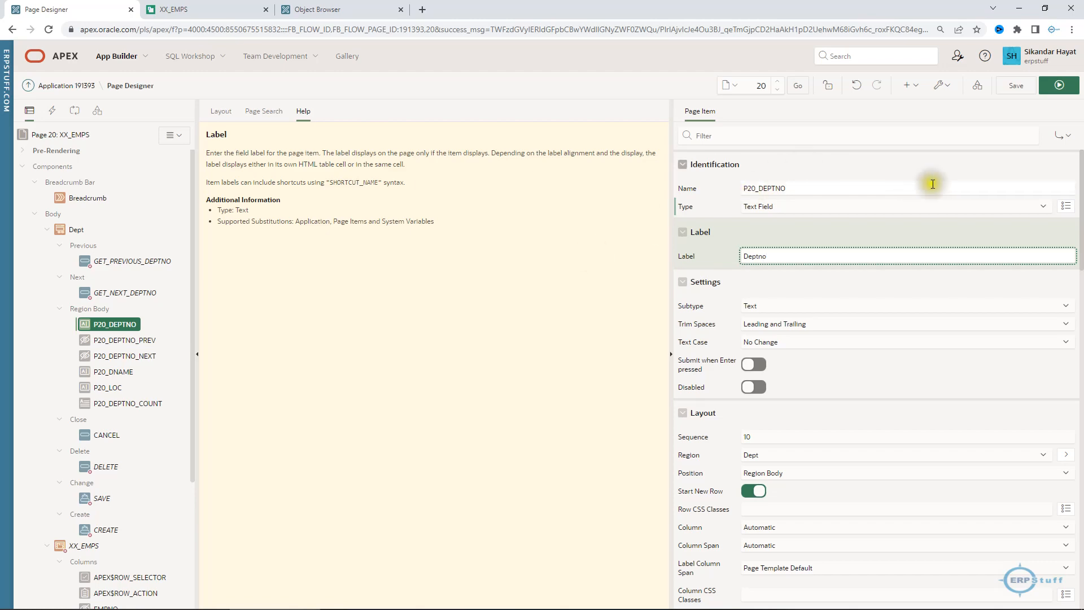
pyautogui.click(1016, 85)
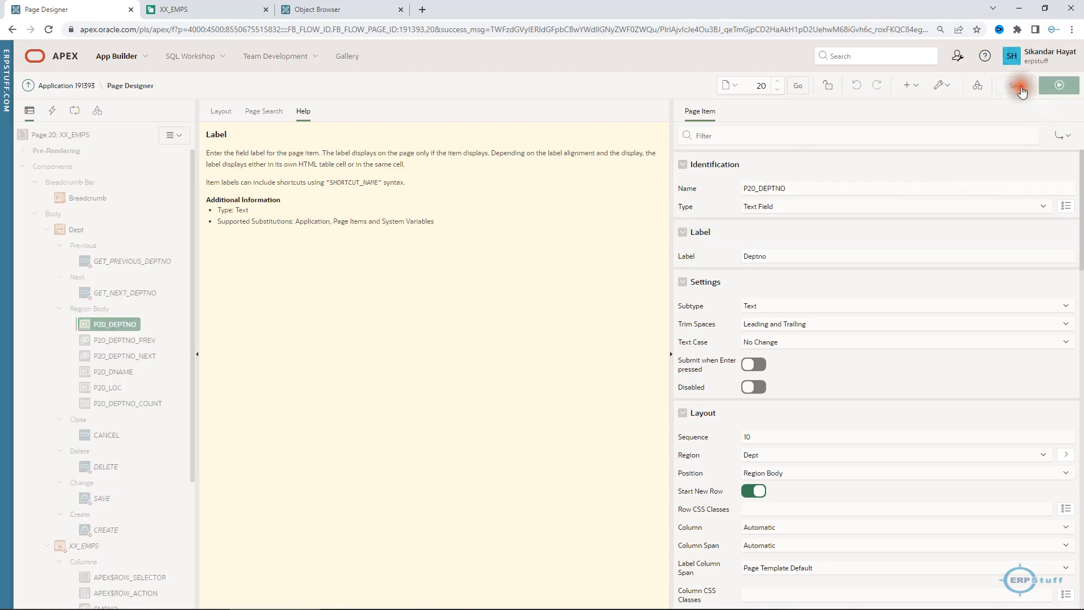
# Step: Reload the running page, discarding unsaved edits, add an employee row, and compare its DEPTNO_MASTER value with the Dept form's Deptno
pyautogui.click(213, 10)
pyautogui.click(49, 28)
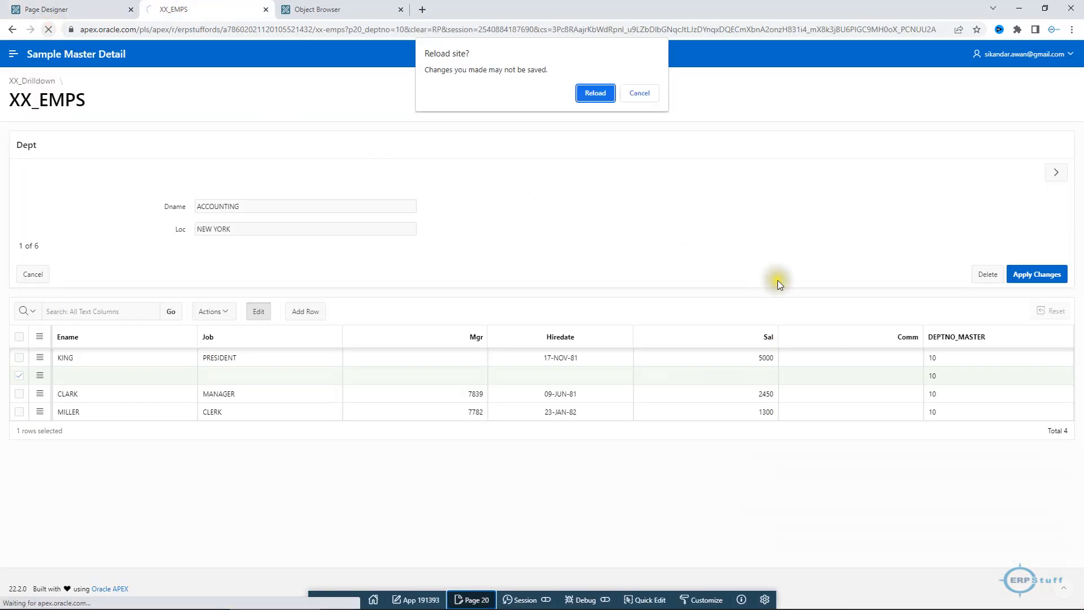
pyautogui.click(590, 96)
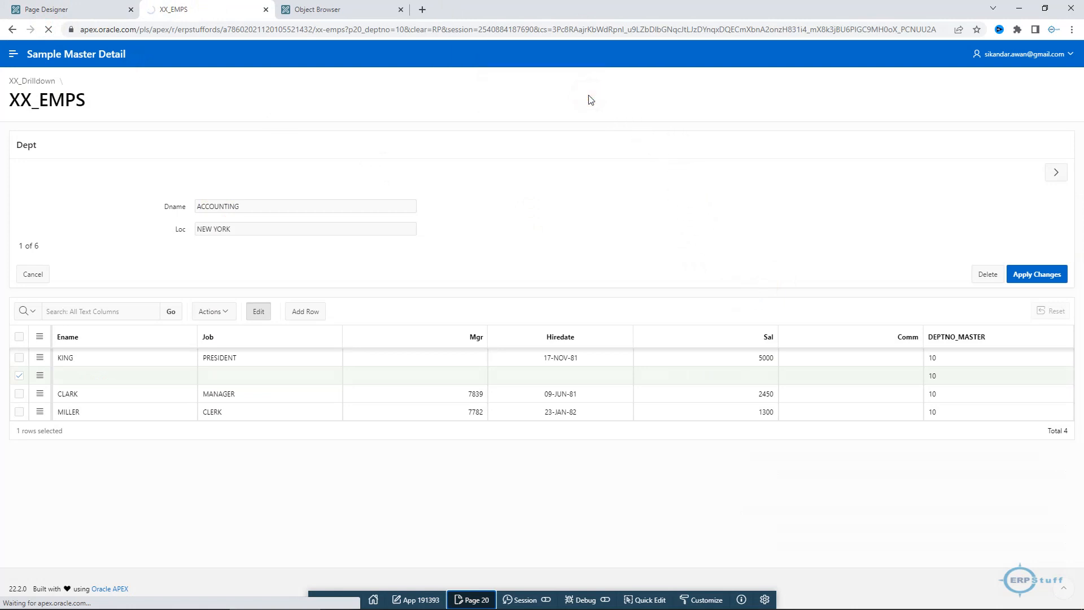
pyautogui.click(205, 208)
pyautogui.moveTo(205, 208); pyautogui.dragTo(181, 209)
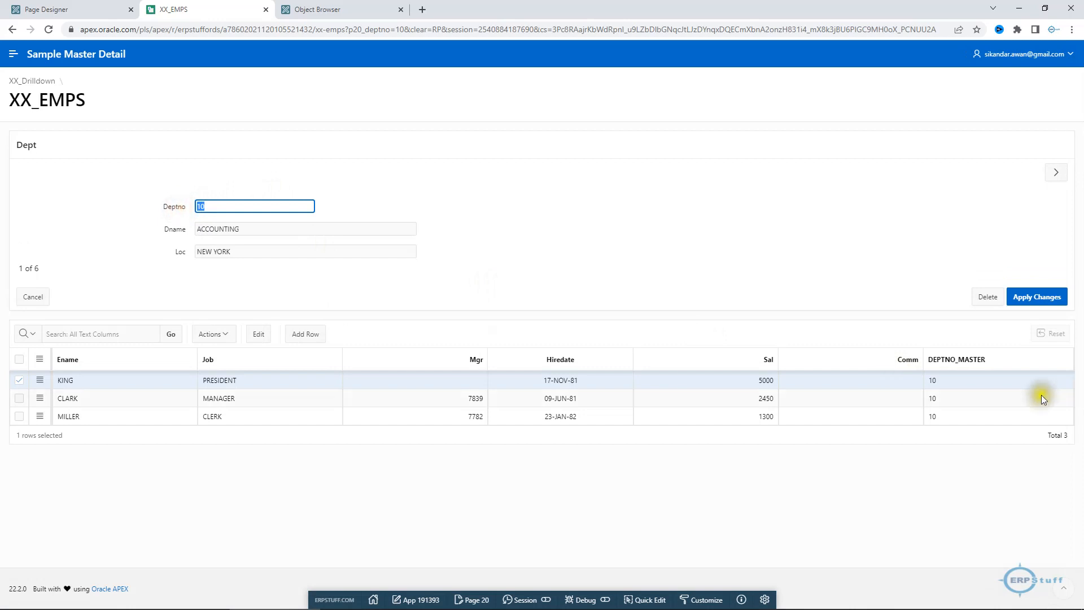
pyautogui.click(314, 337)
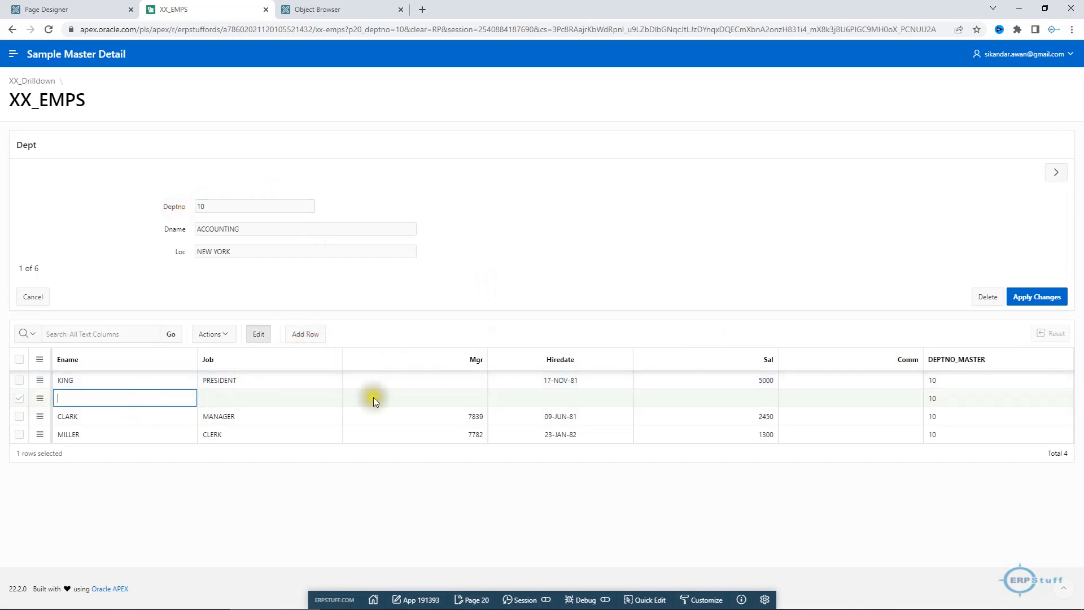
pyautogui.click(944, 396)
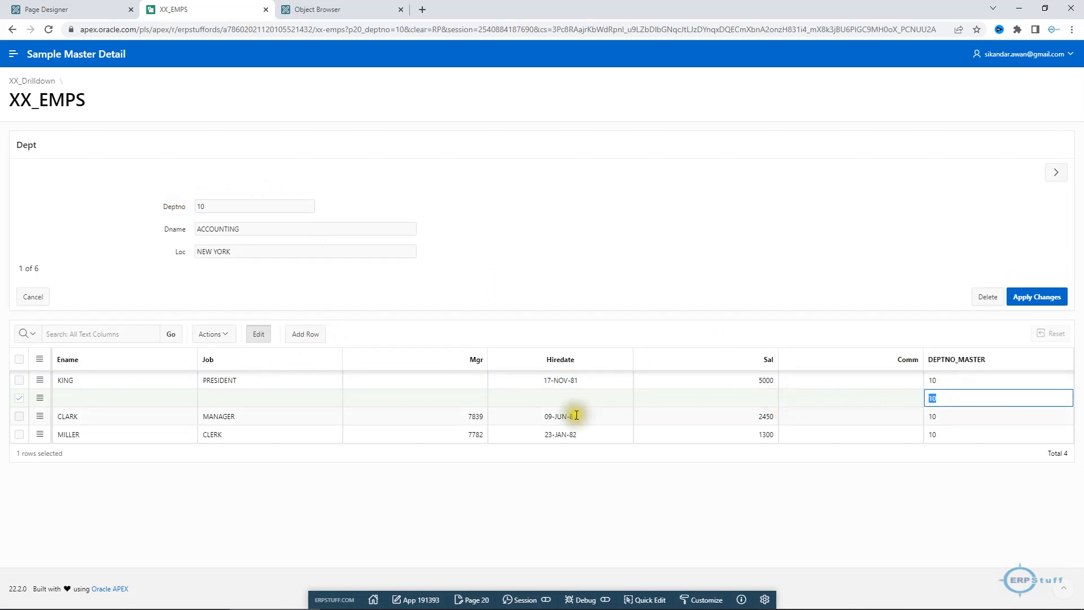
# Step: Return to XX_Drilldown, open the OPERATIONS department, enter fdsafsad as Ename in the blank row, and compare DEPTNO_MASTER with Deptno
pyautogui.click(40, 304)
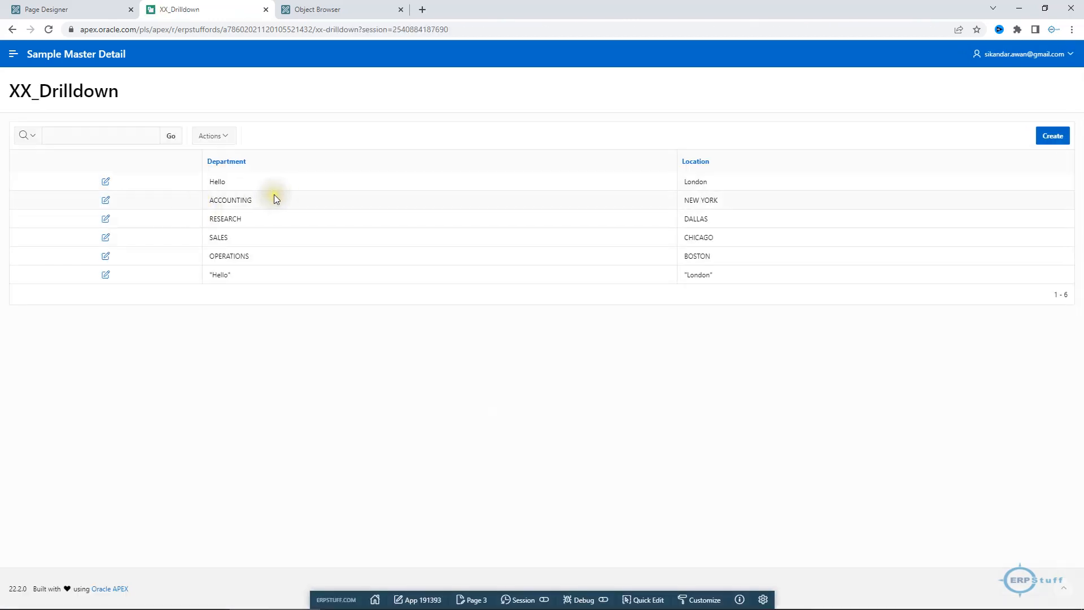
pyautogui.click(104, 258)
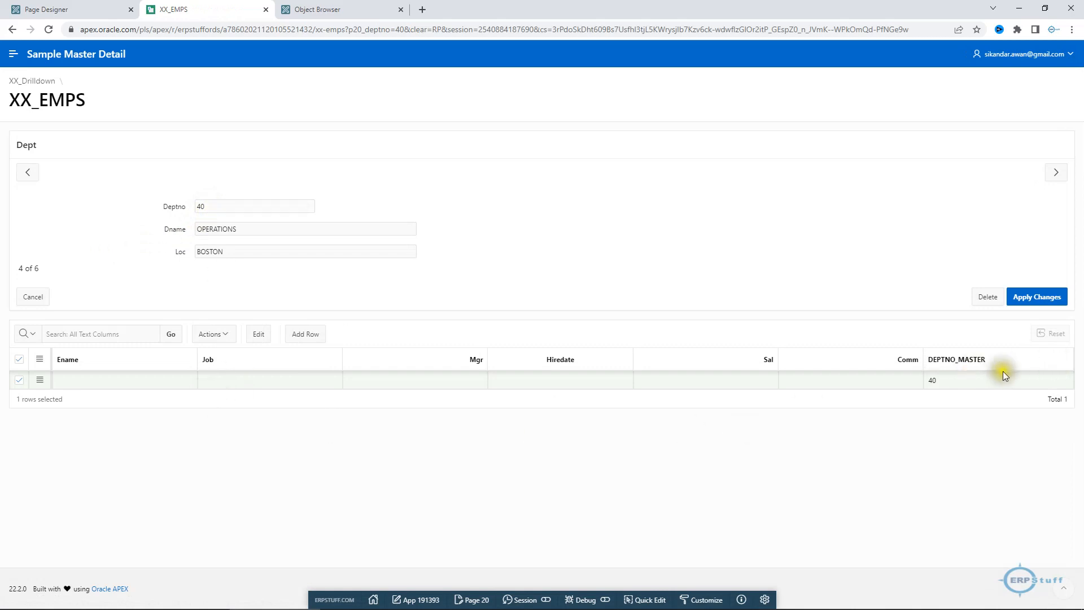
pyautogui.click(934, 382)
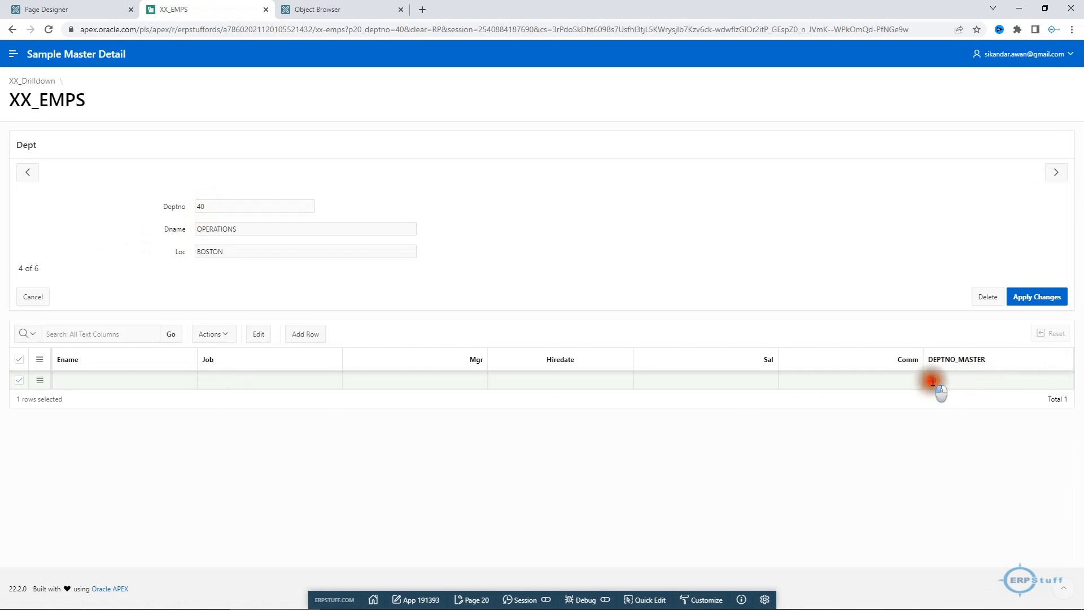
pyautogui.click(152, 384)
pyautogui.write('fdsafsad')
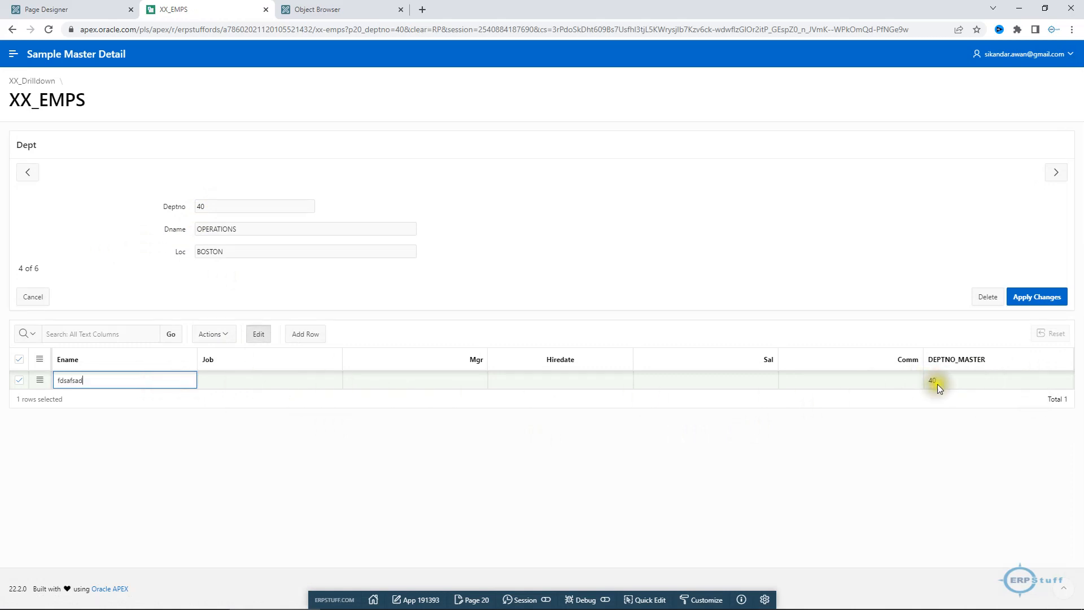
pyautogui.doubleClick(209, 204)
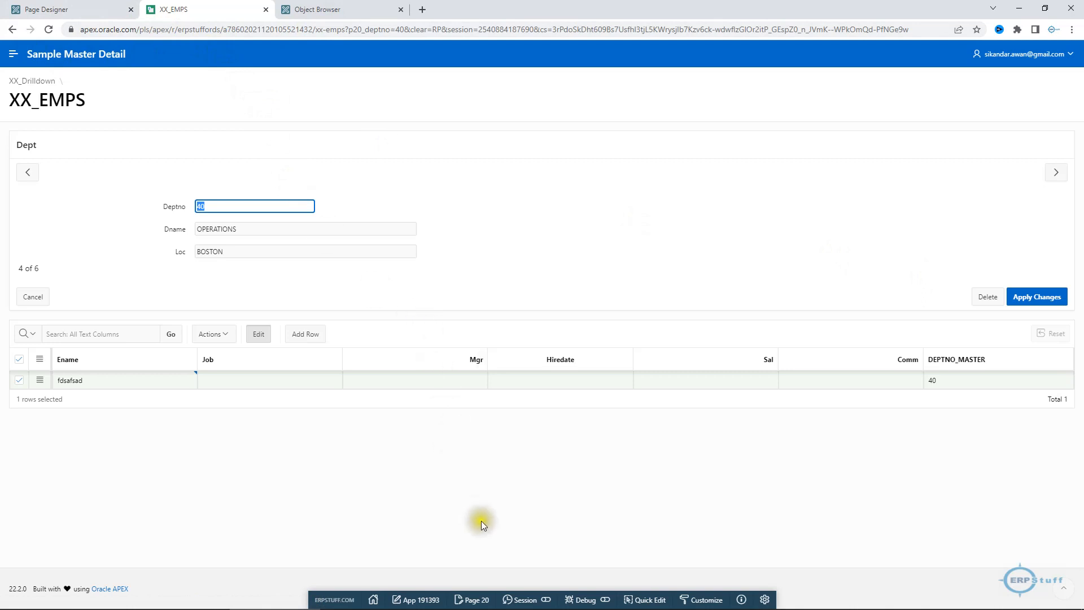
# Step: Delete the Dept and XX_EMPS regions and the breadcrumb from page 20 in Page Designer, and save the page
pyautogui.click(475, 599)
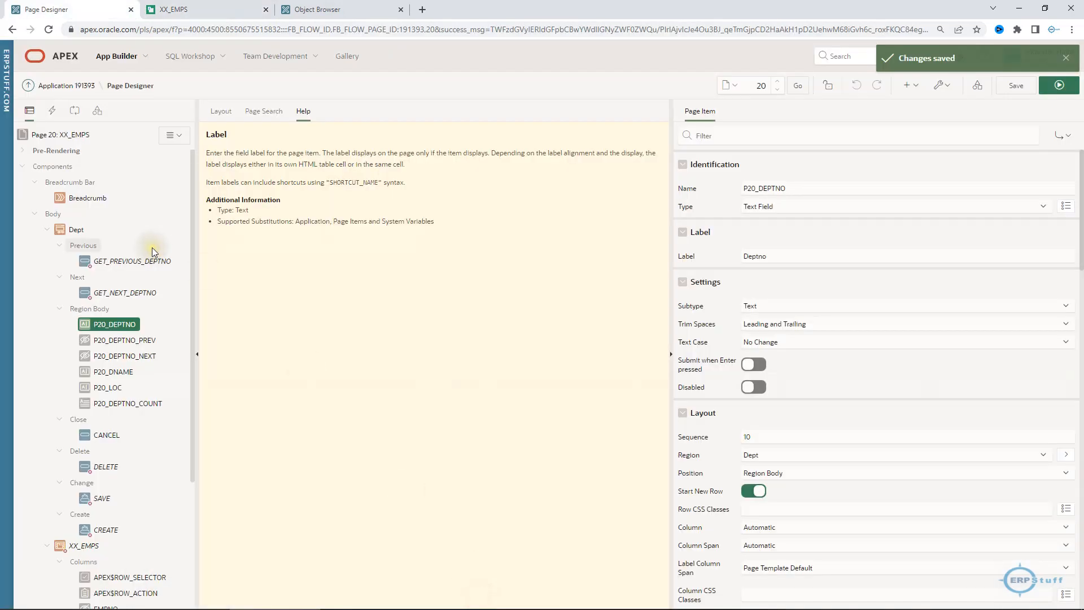
pyautogui.click(75, 234)
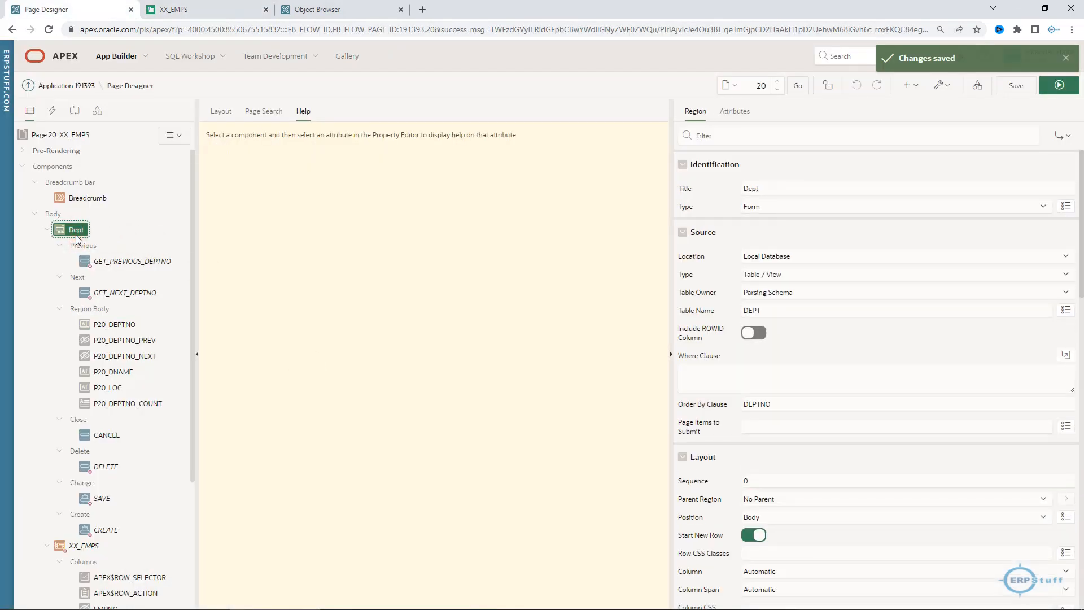
pyautogui.press('Delete')
pyautogui.click(76, 233)
pyautogui.press('Delete')
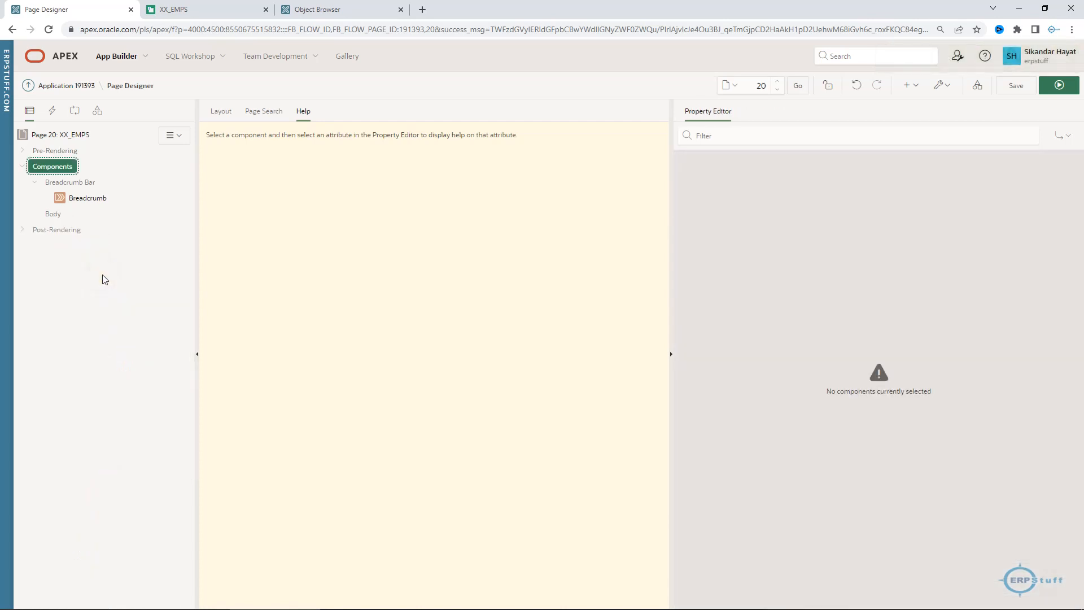
pyautogui.click(87, 198)
pyautogui.press('Delete')
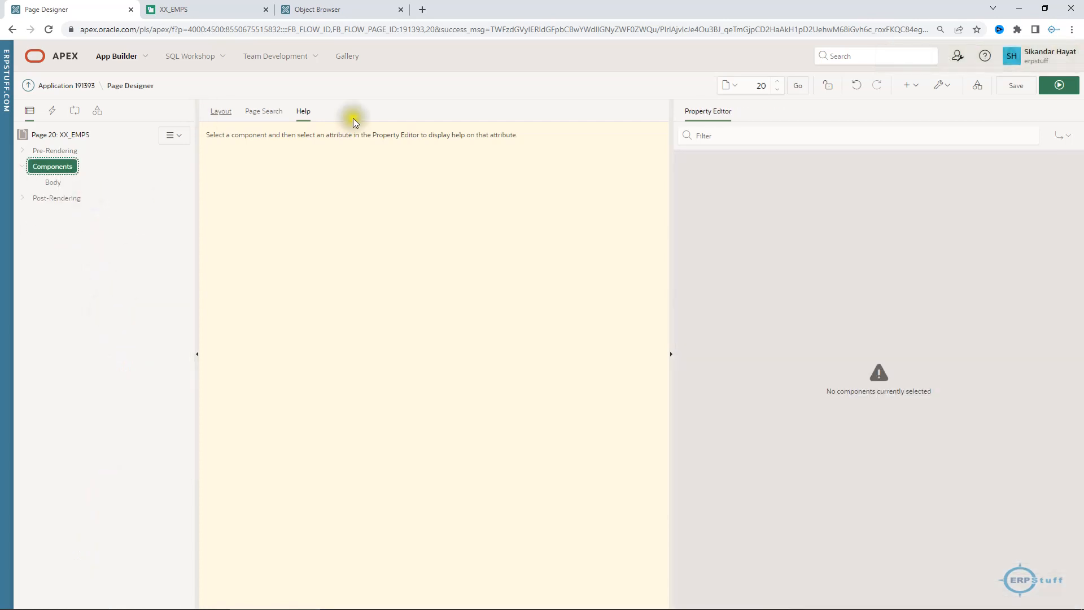
pyautogui.click(1015, 86)
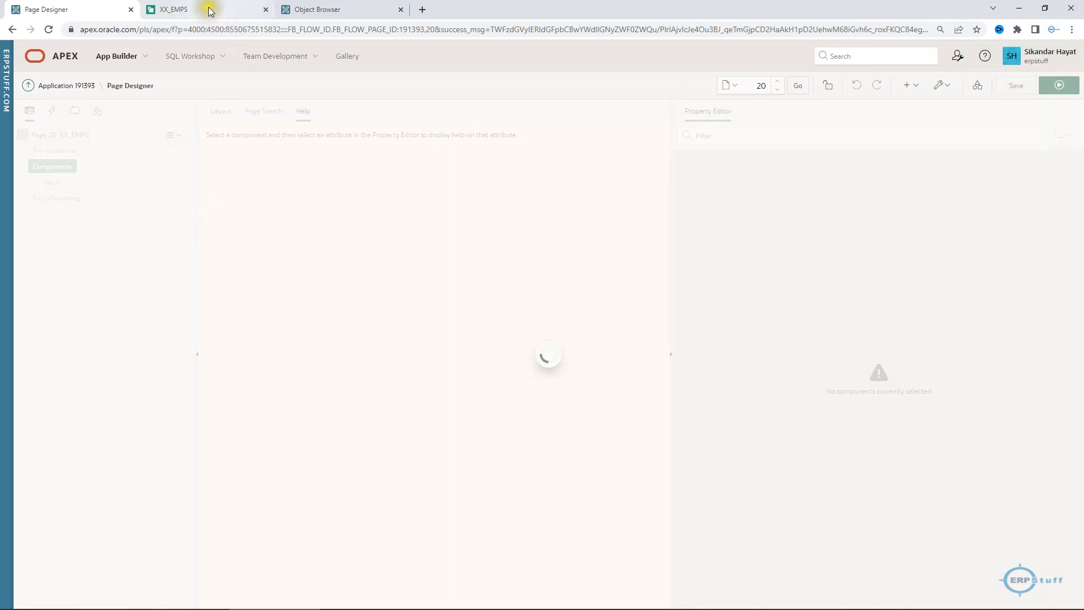
# Step: Reload the running XX_EMPS page discarding unsaved edits, return to XX_Drilldown, open the ACCOUNTING department, and read the resulting page's message
pyautogui.moveTo(210, 12)
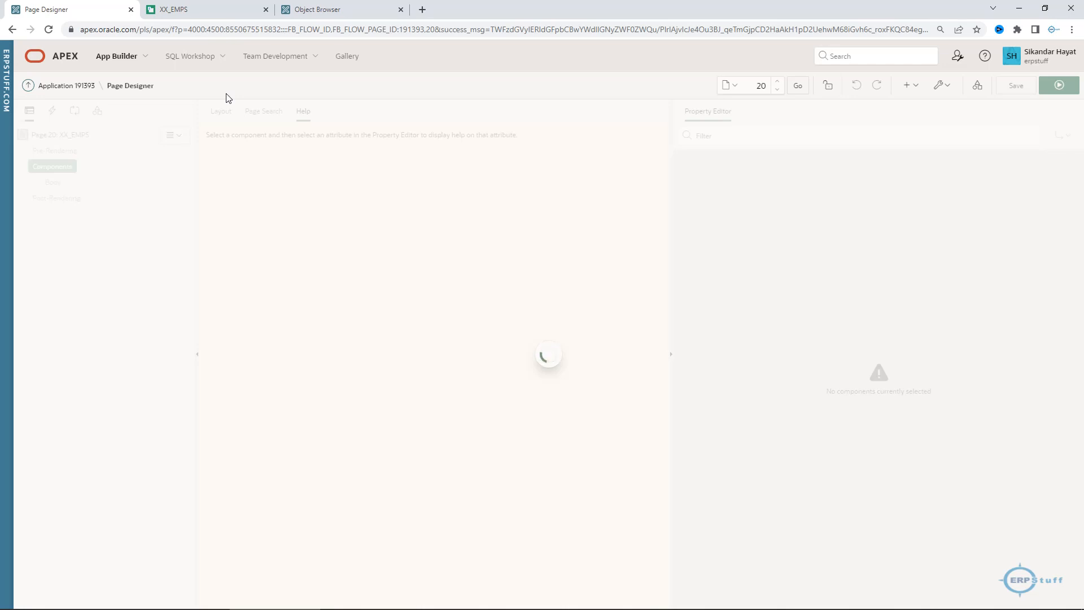
pyautogui.click(206, 7)
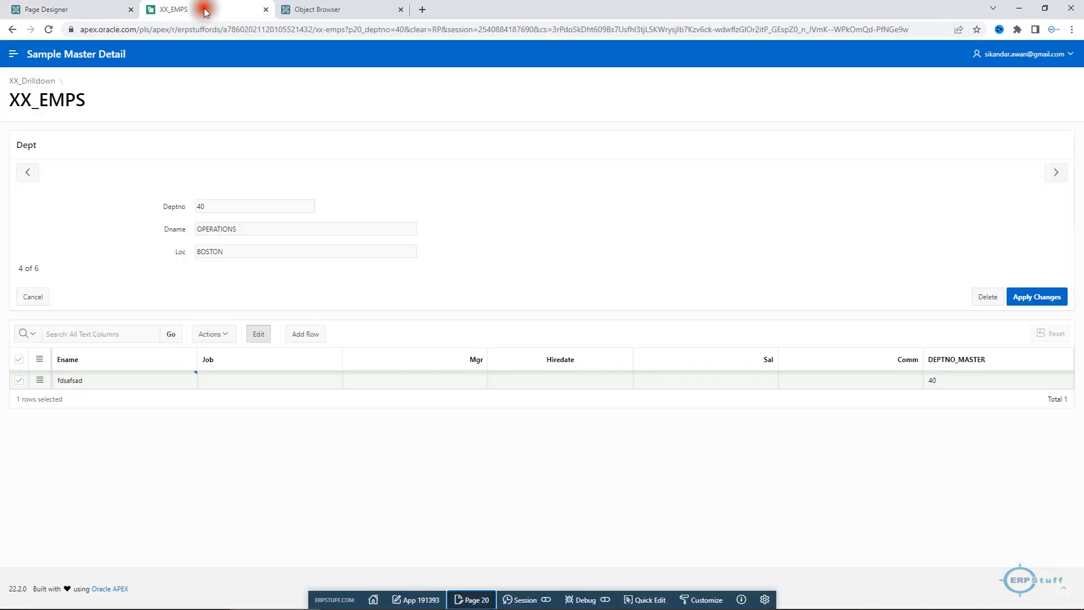
pyautogui.click(49, 31)
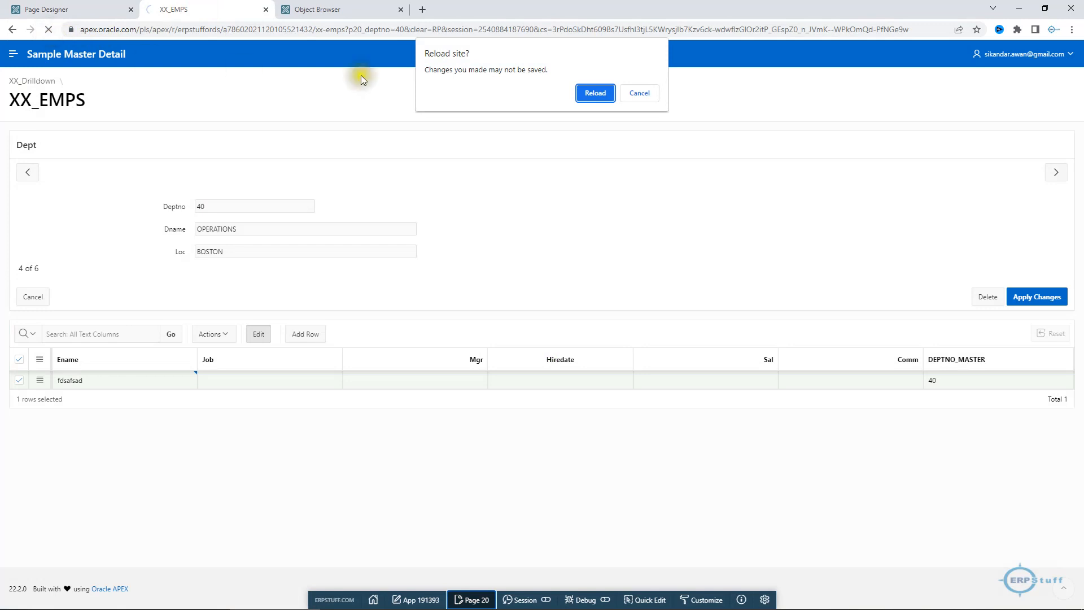
pyautogui.click(596, 96)
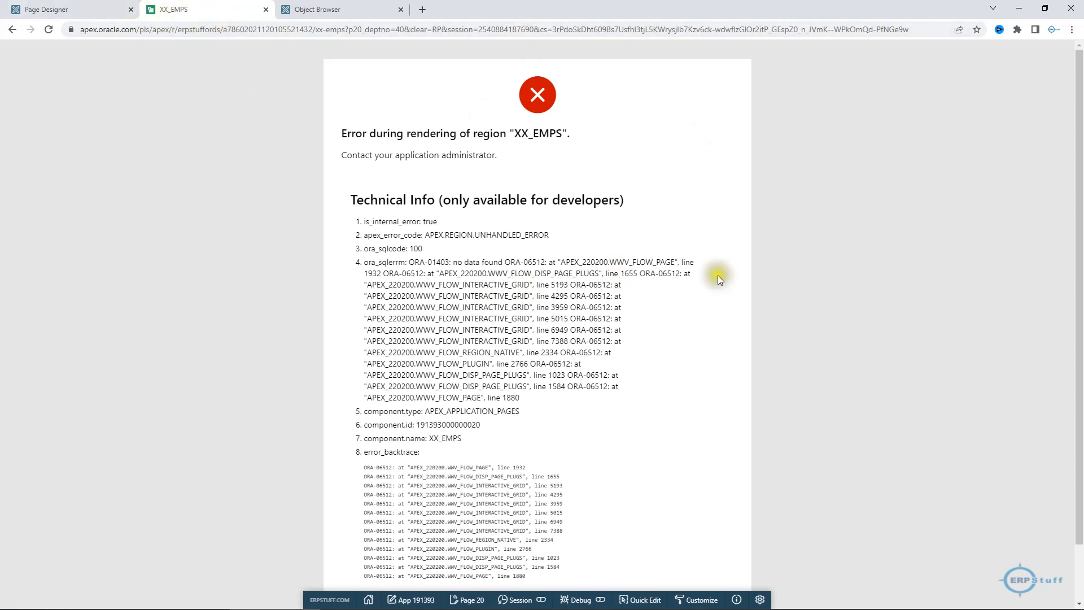
pyautogui.click(14, 31)
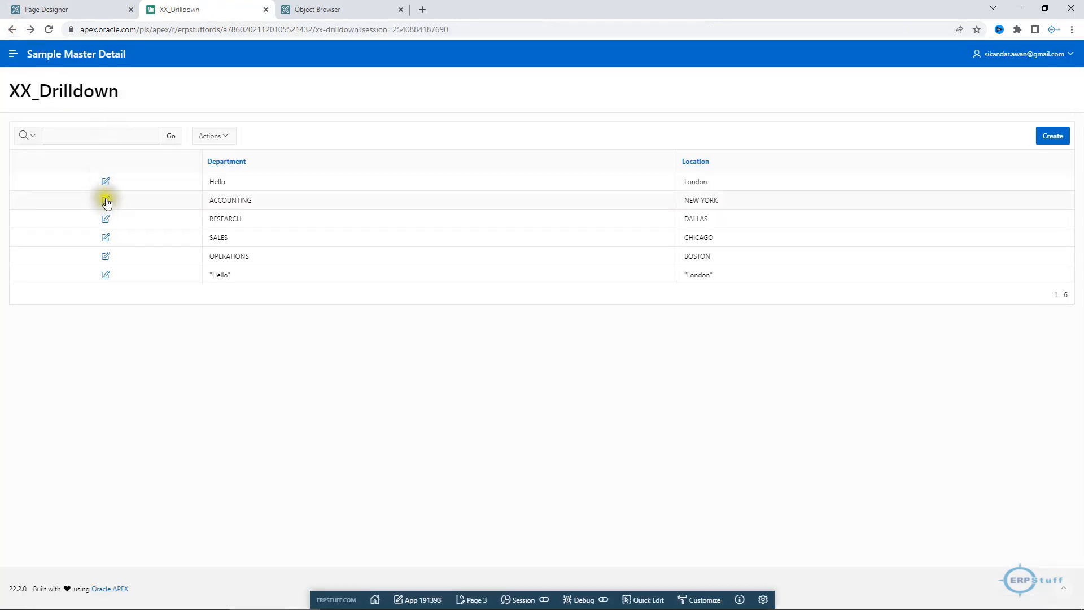
pyautogui.click(106, 201)
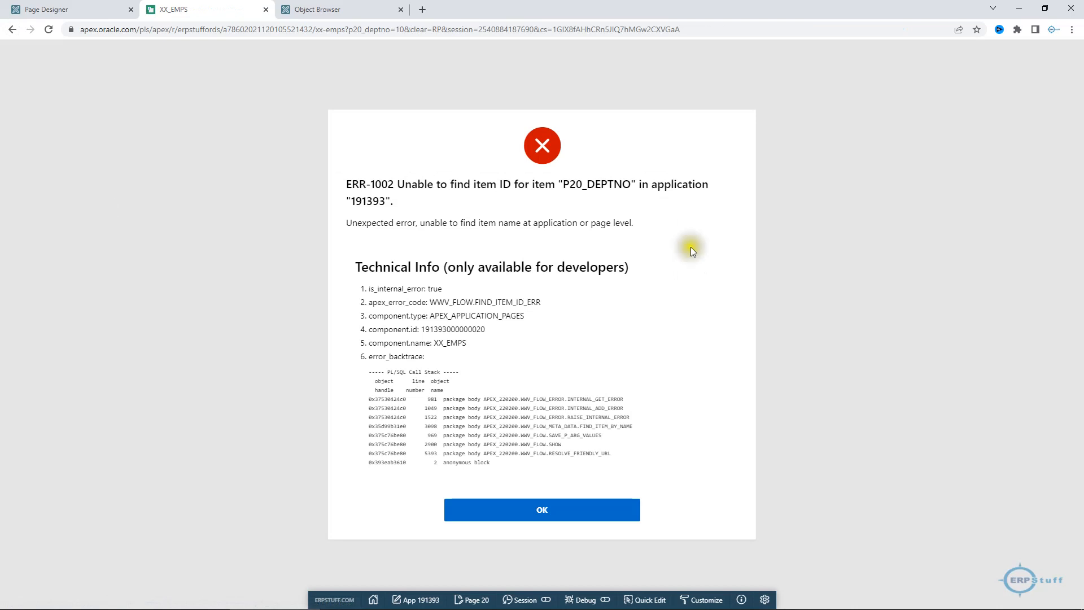
pyautogui.moveTo(497, 185); pyautogui.dragTo(722, 188)
# Step: In Page Designer, create a new region under Body on page 20 and set its type to Form
pyautogui.click(96, 16)
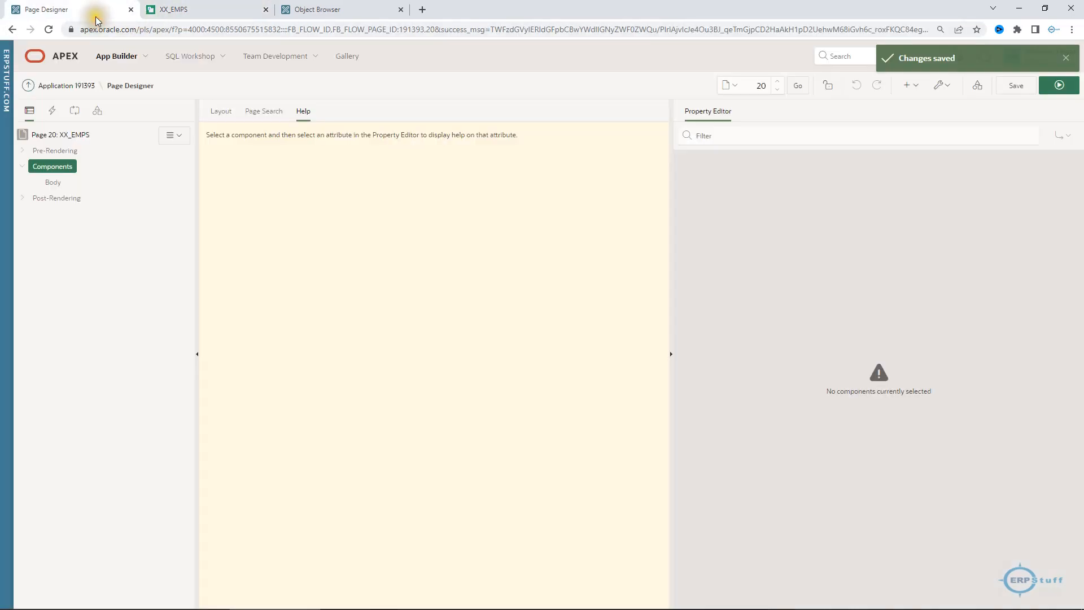
pyautogui.rightClick(49, 168)
pyautogui.click(59, 184)
pyautogui.rightClick(61, 188)
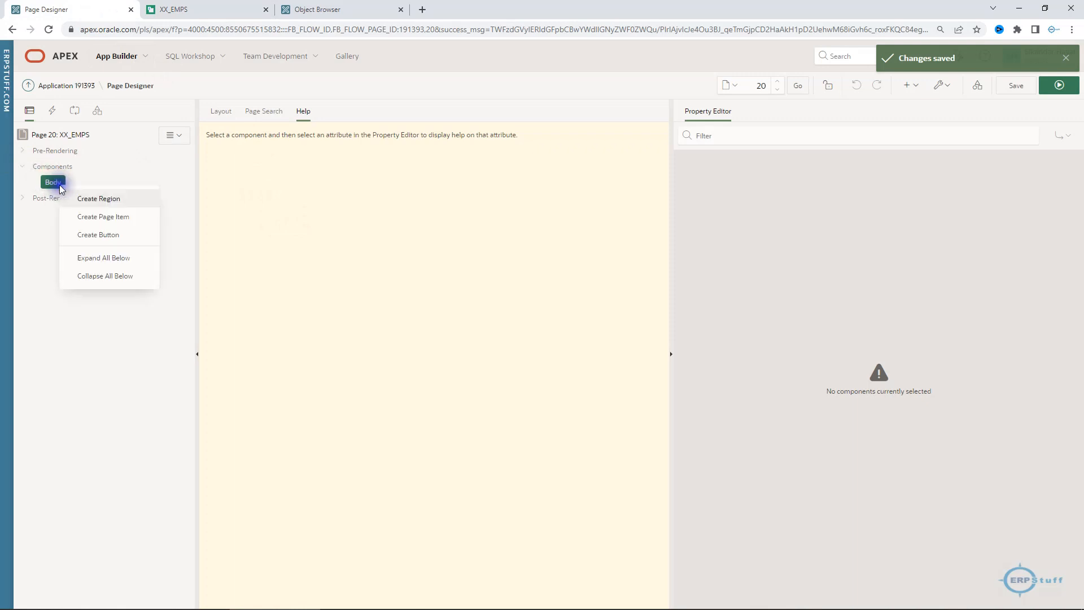
pyautogui.click(113, 205)
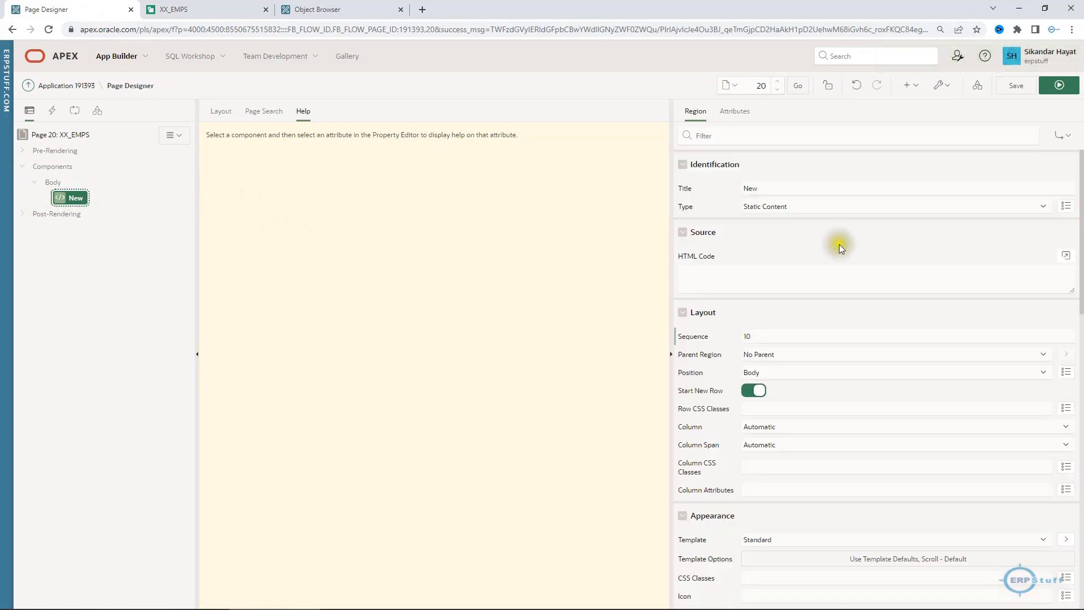
pyautogui.click(842, 208)
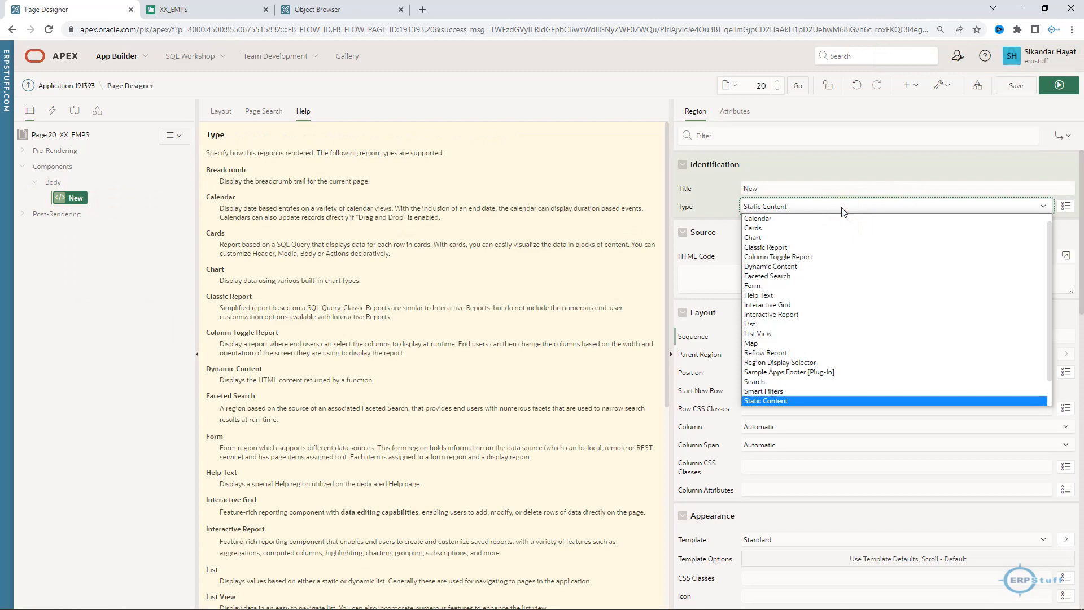
pyautogui.click(783, 313)
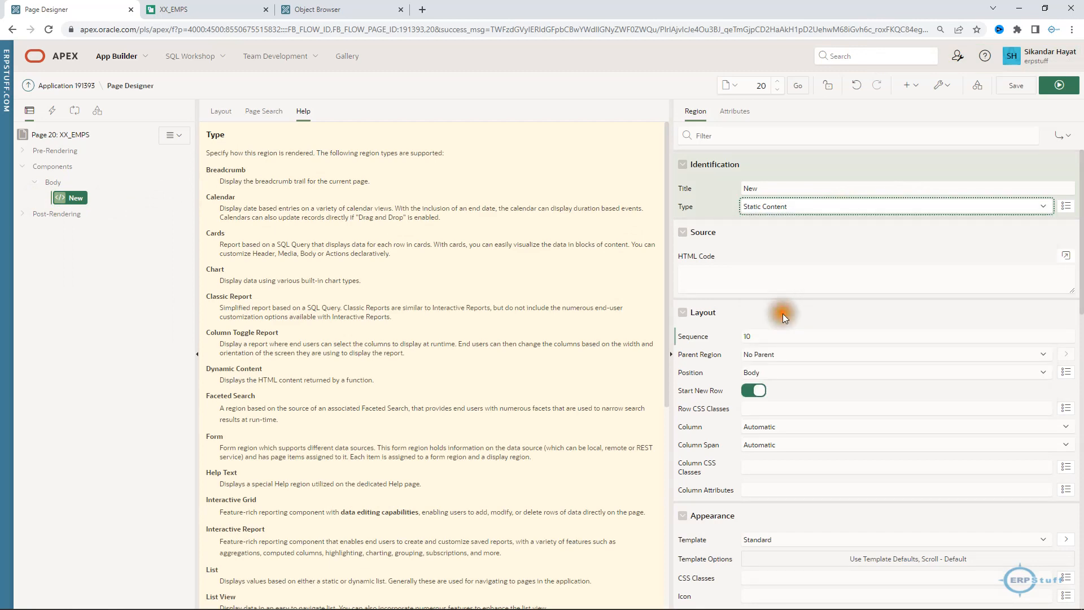
pyautogui.click(782, 206)
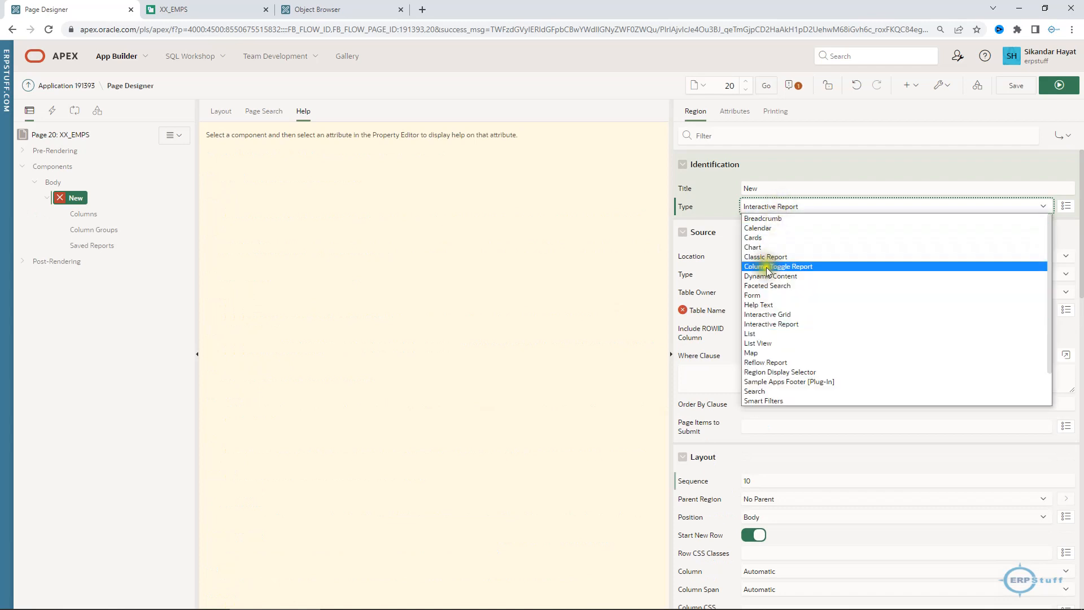
pyautogui.click(757, 295)
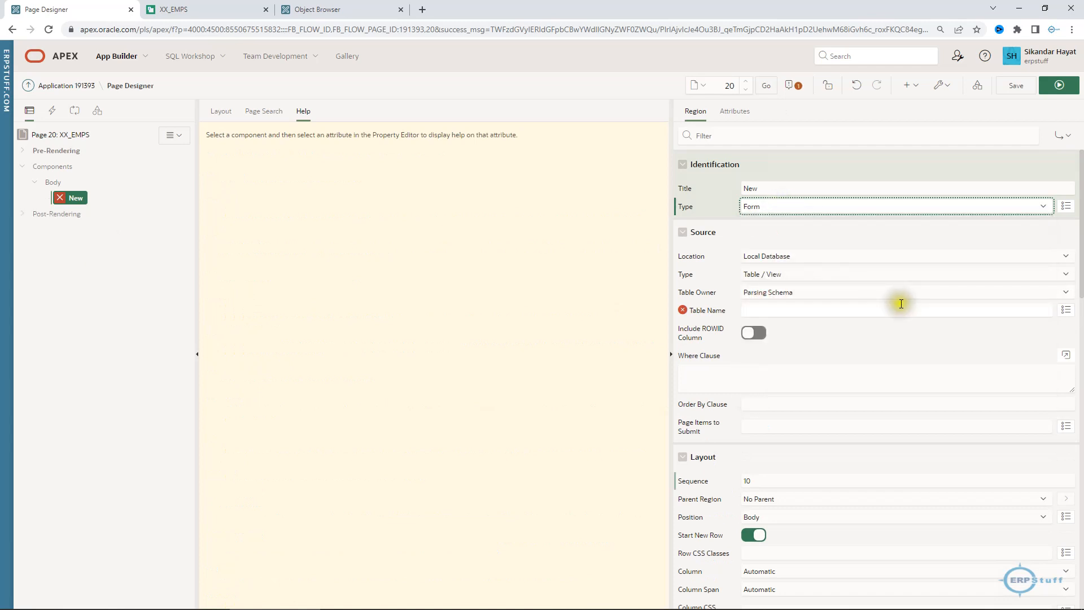
pyautogui.click(1069, 315)
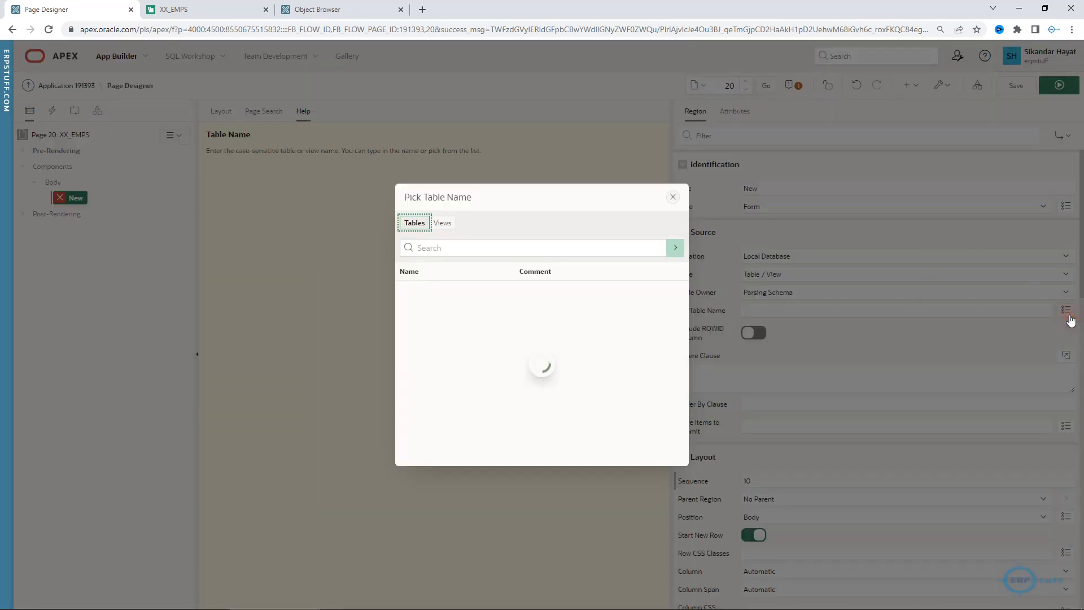
pyautogui.click(458, 247)
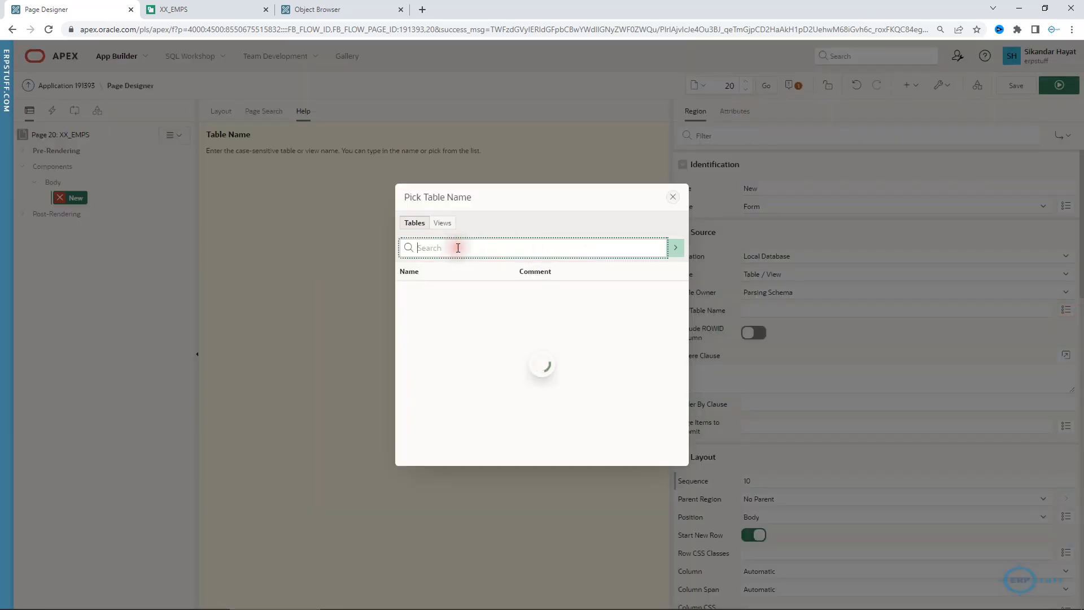
pyautogui.write('DEPT')
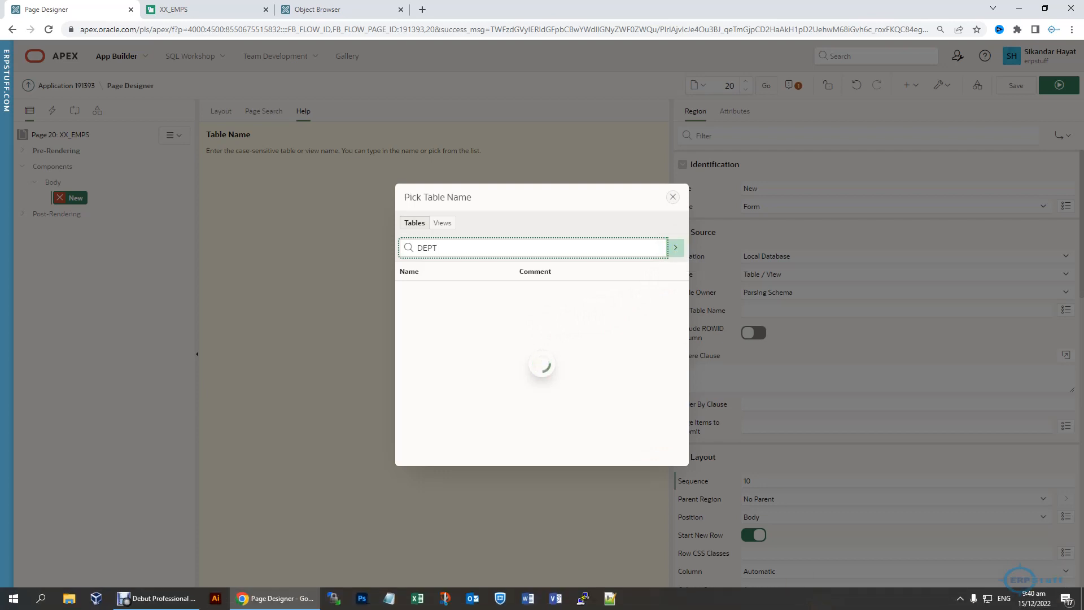
pyautogui.click(677, 248)
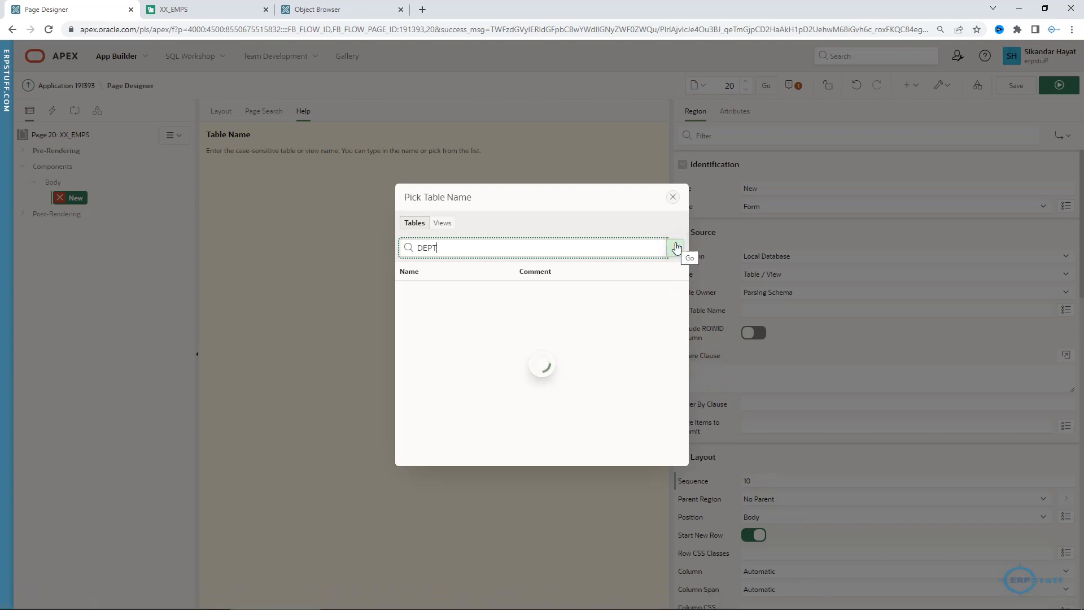
pyautogui.click(673, 196)
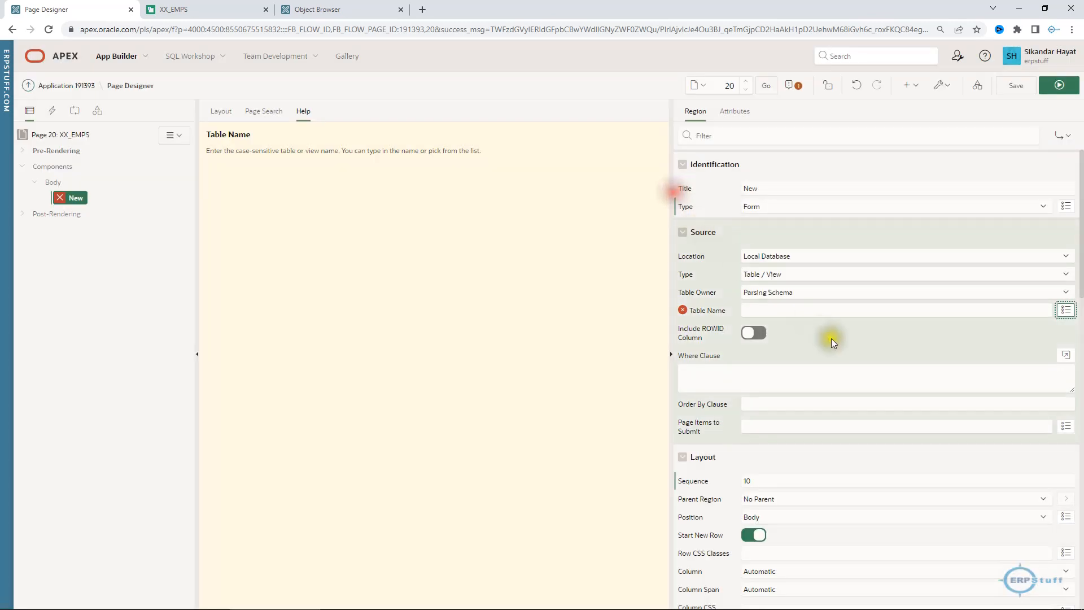
# Step: Set the Form region's source table name to DEPT and save page 20
pyautogui.click(793, 307)
pyautogui.write('DEP')
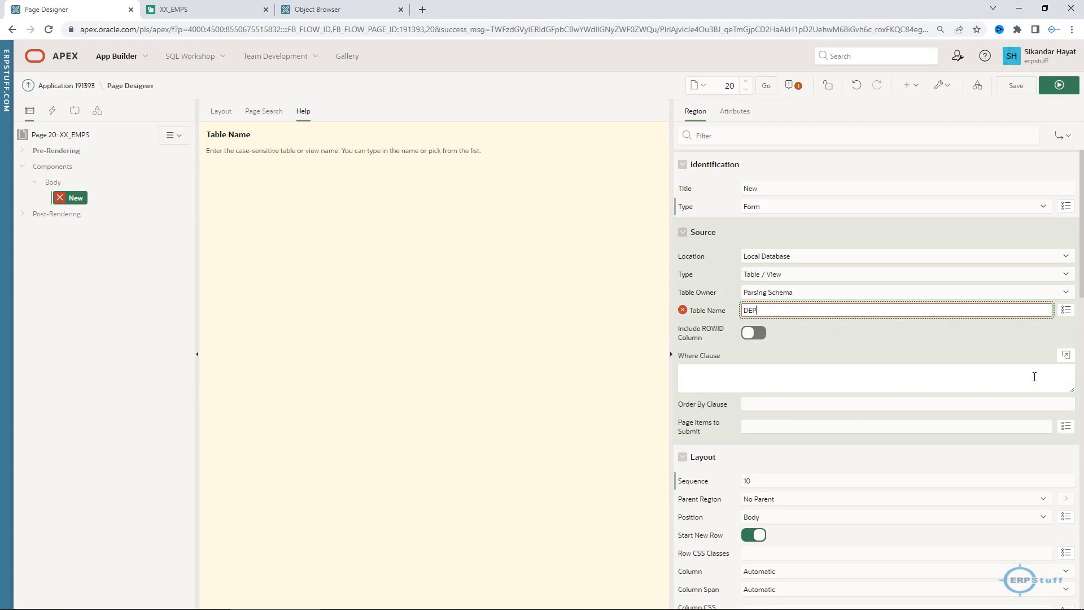
pyautogui.click(802, 384)
pyautogui.click(753, 381)
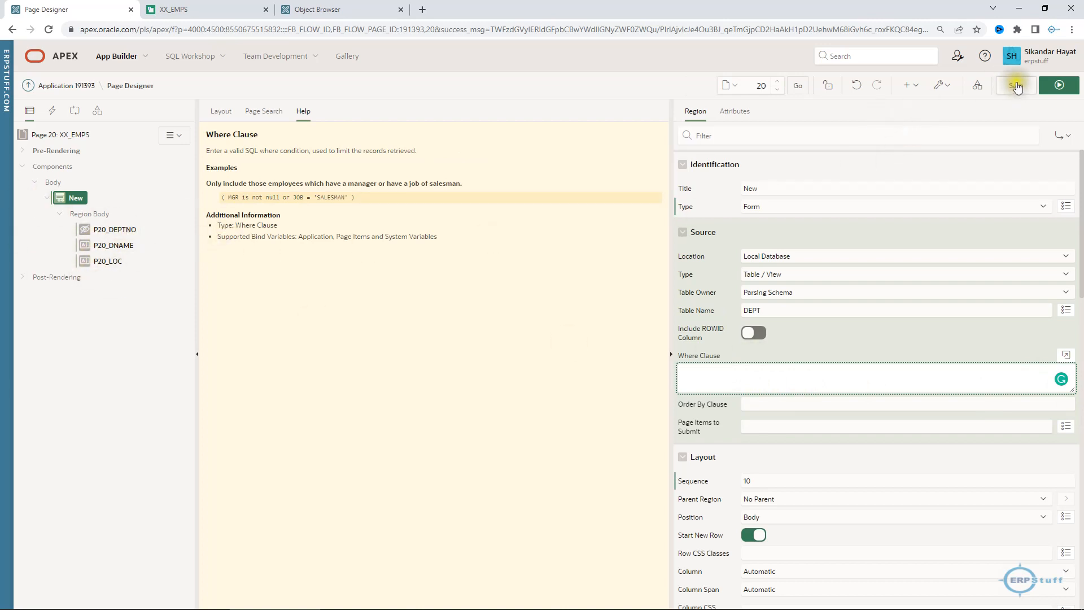
pyautogui.click(1018, 85)
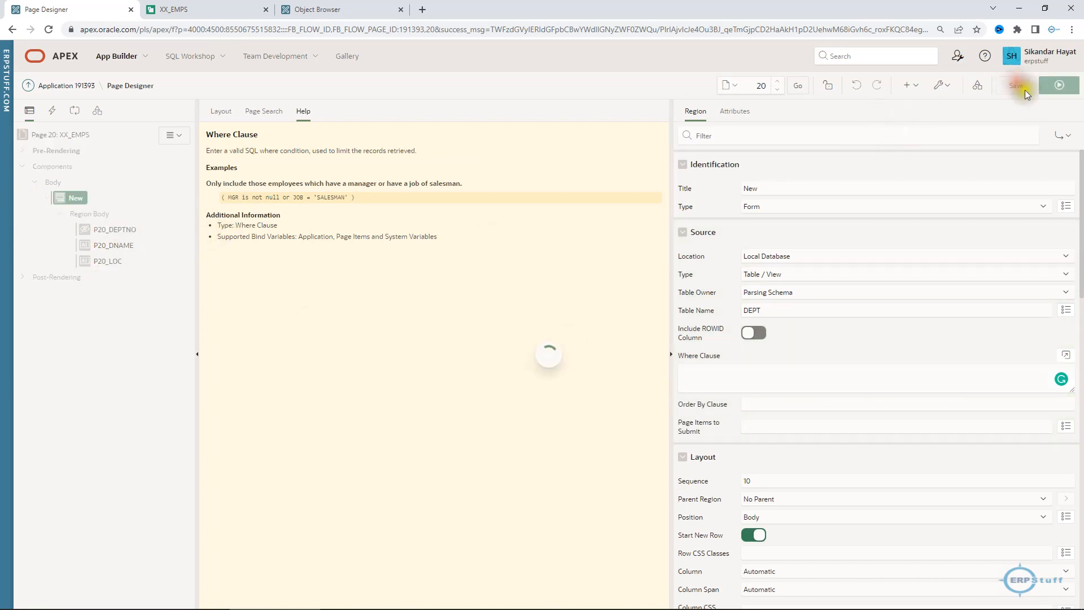
# Step: In the running application, return to XX_Drilldown and open the ACCOUNTING department to check the rebuilt form
pyautogui.click(184, 13)
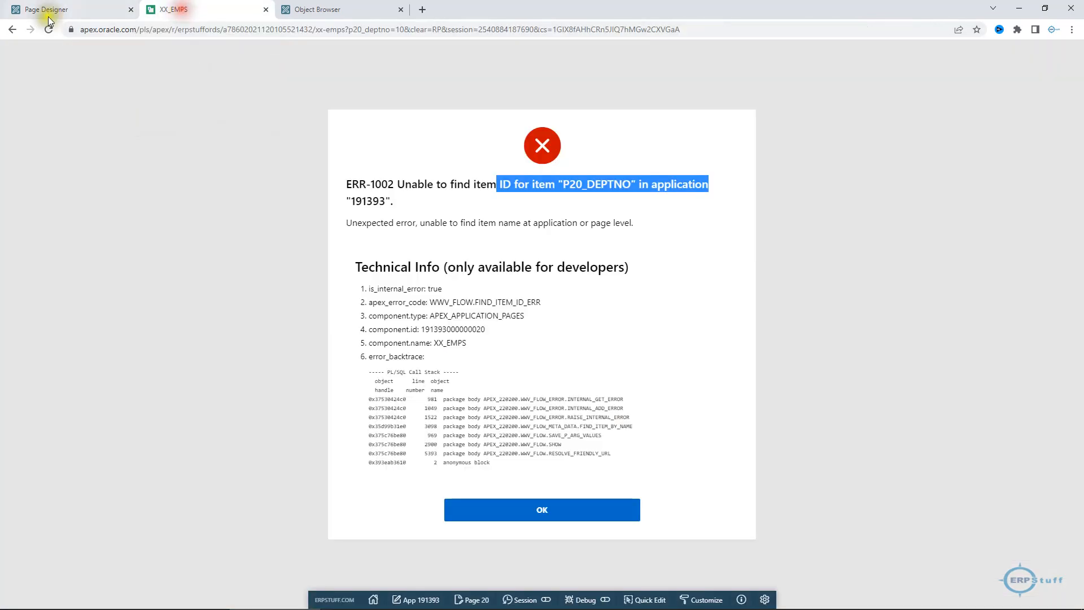
pyautogui.click(14, 29)
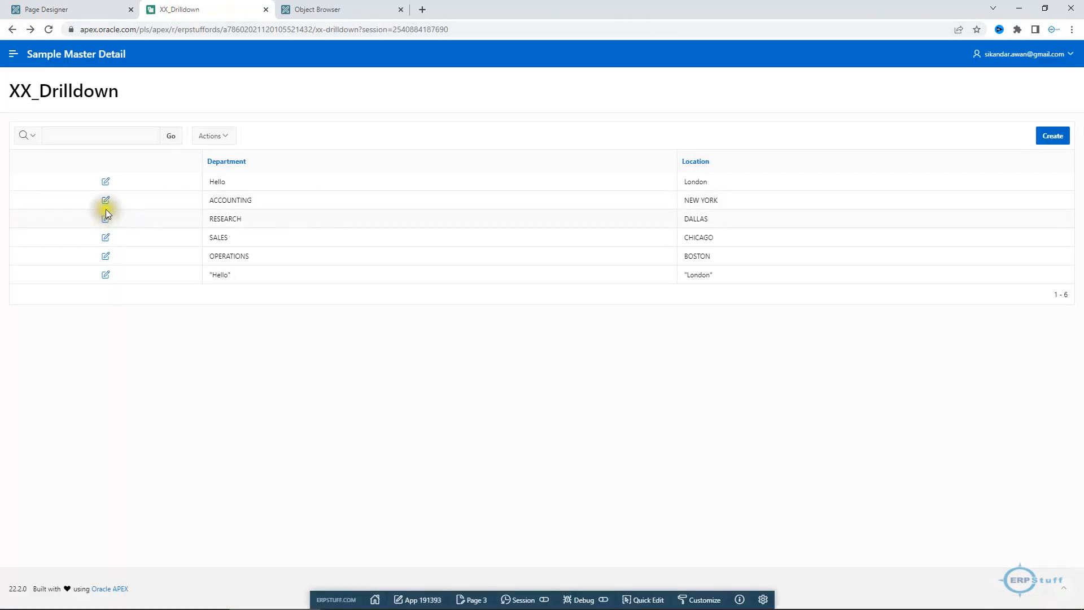
pyautogui.click(106, 203)
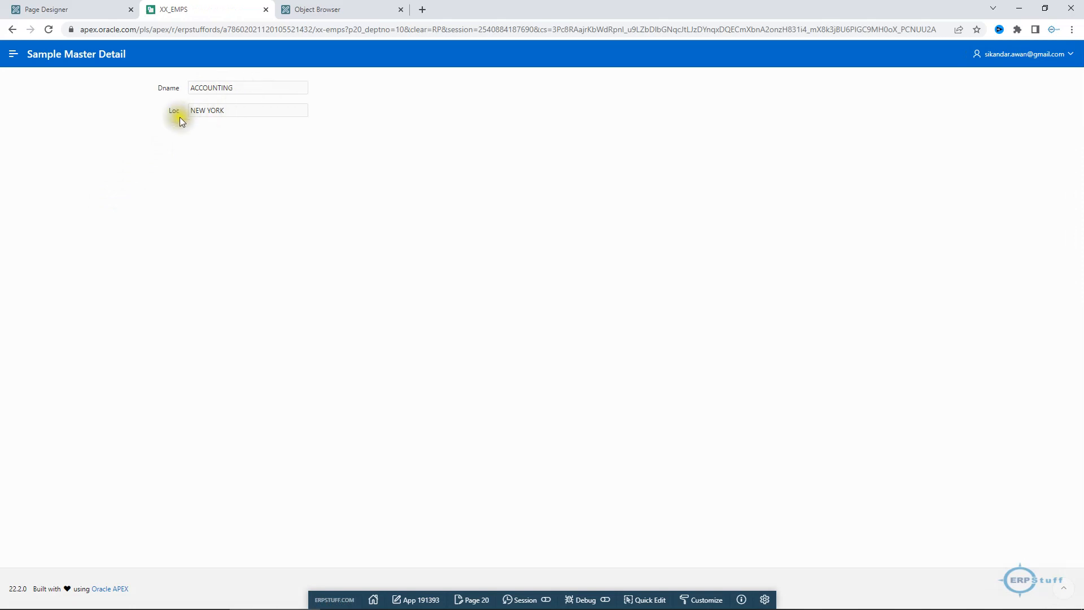
# Step: In Page Designer, create a second region under Body on page 20 with the Interactive Grid type
pyautogui.click(74, 14)
pyautogui.rightClick(60, 182)
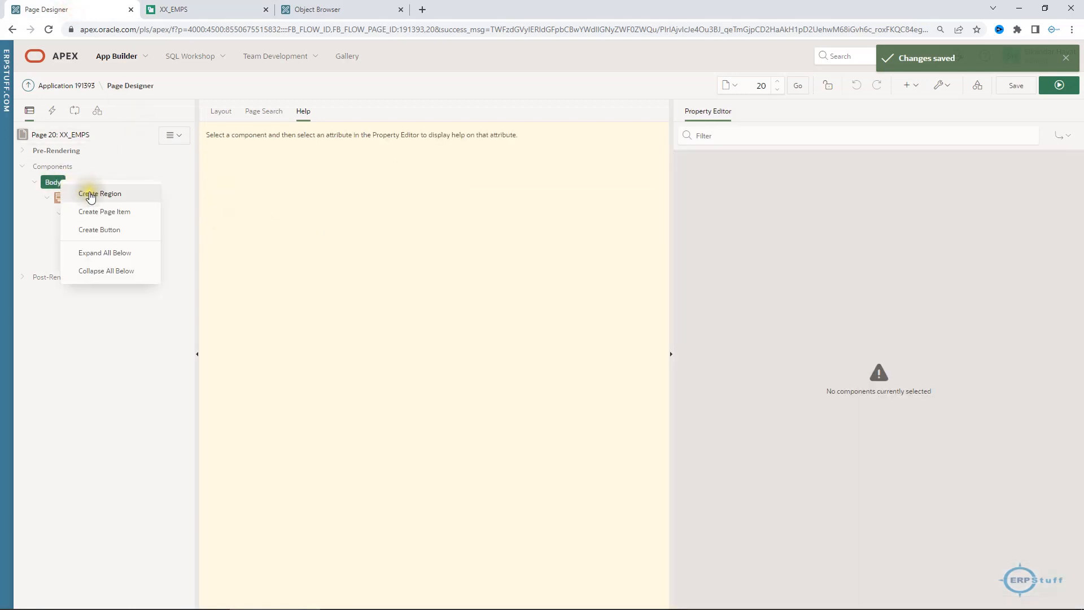
pyautogui.click(91, 194)
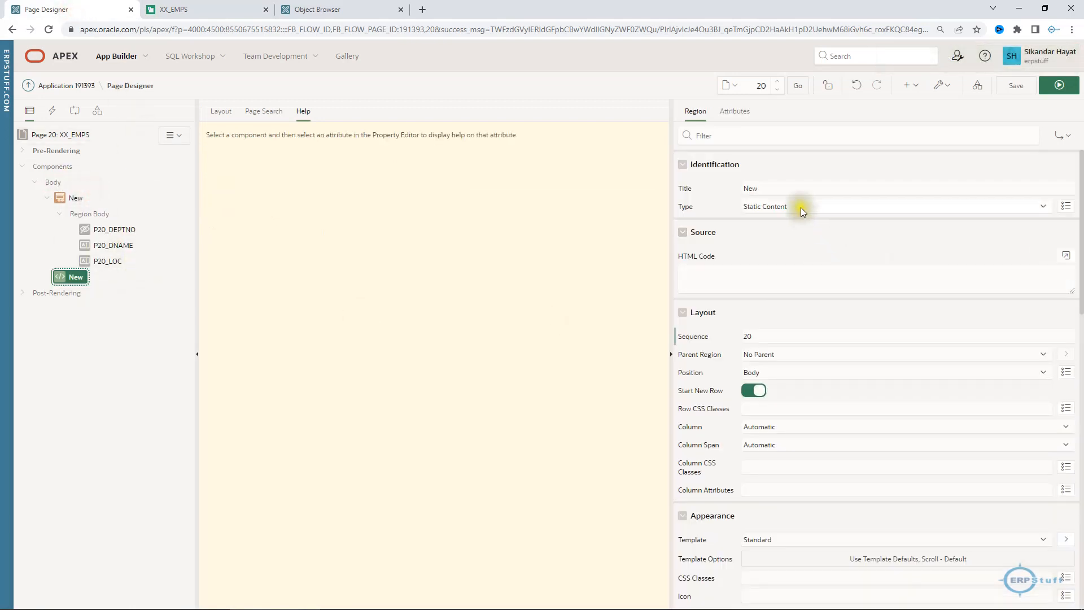
pyautogui.click(801, 208)
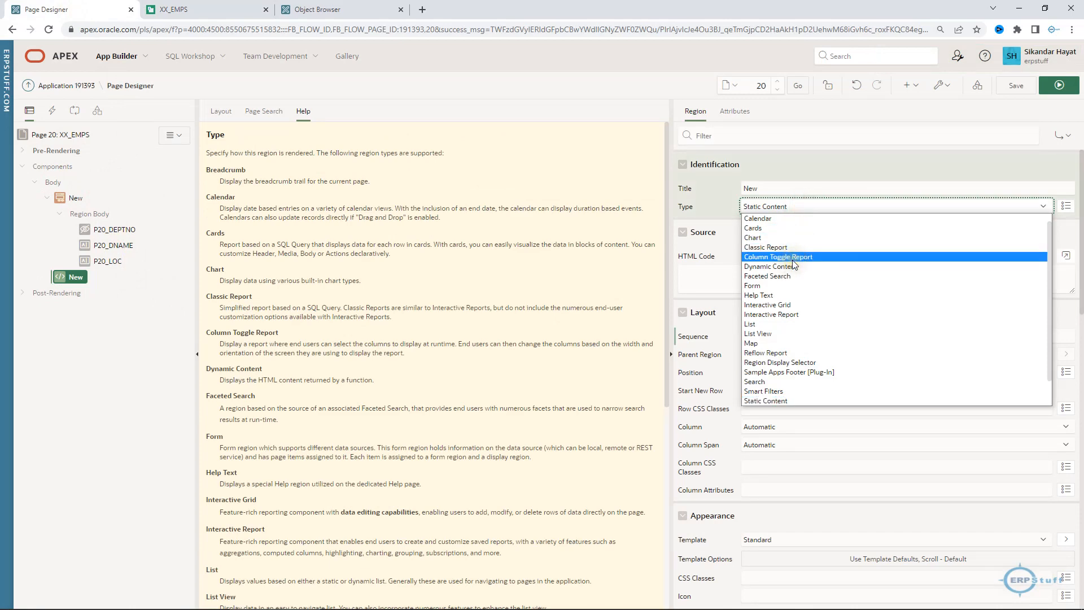
pyautogui.click(790, 304)
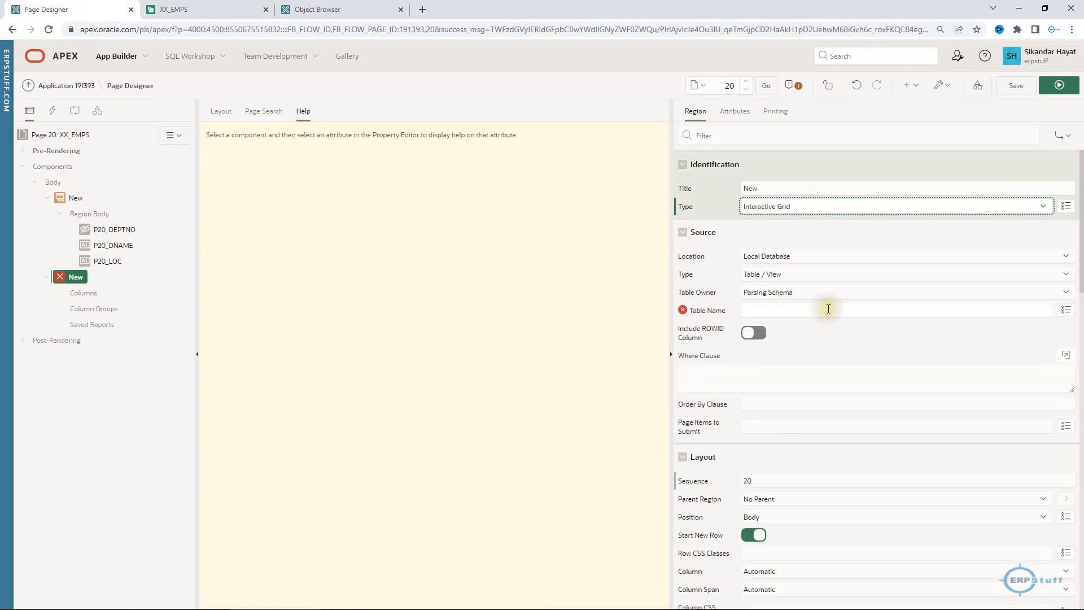
# Step: Set the Interactive Grid region's source table name to EMP and save the page
pyautogui.click(780, 314)
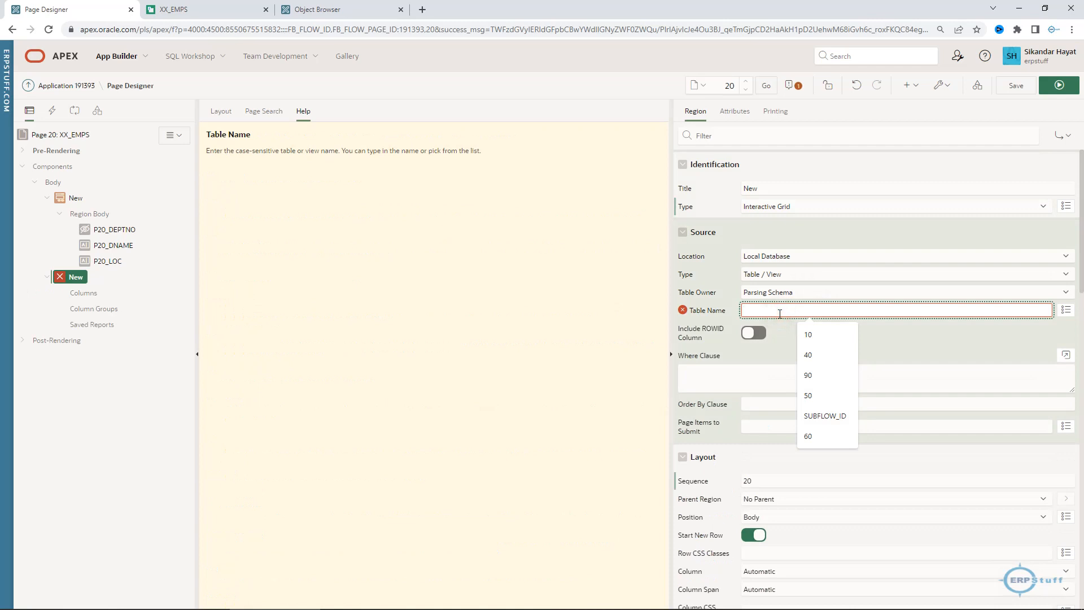
pyautogui.write('EMP')
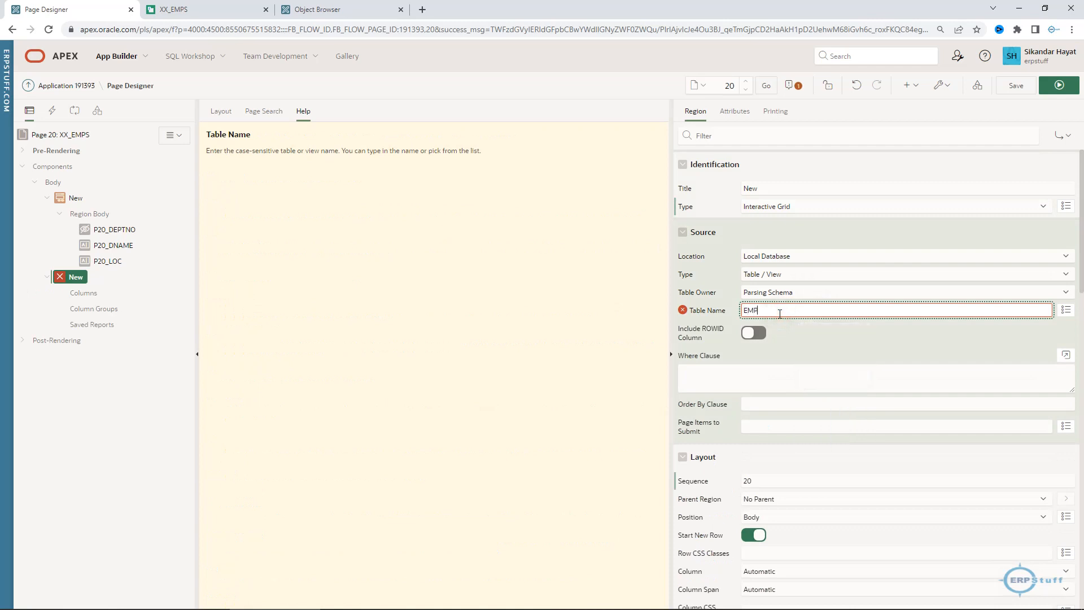
pyautogui.click(761, 382)
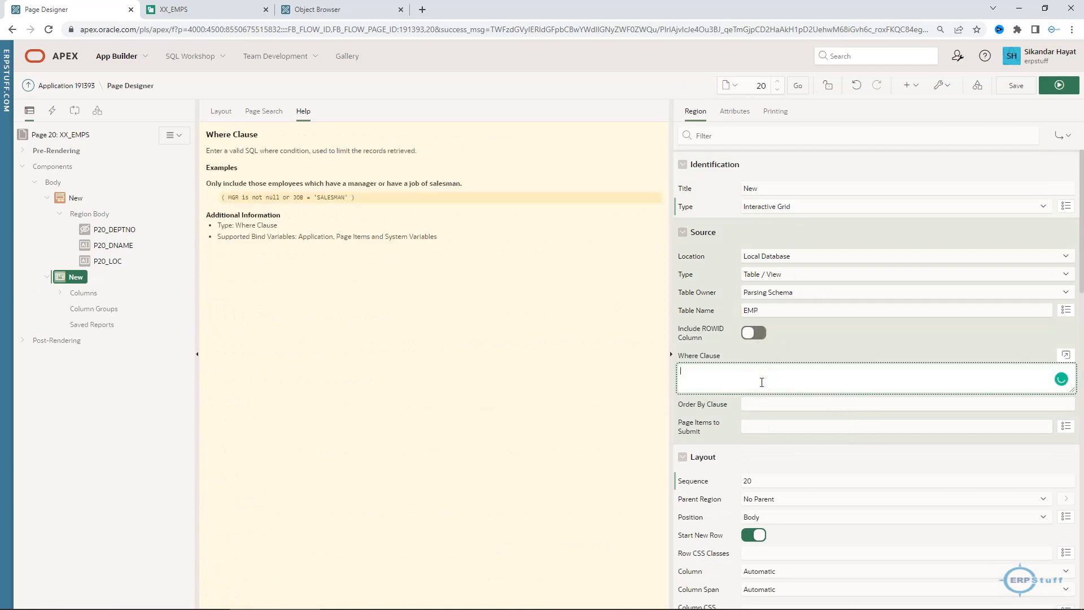
pyautogui.click(1011, 94)
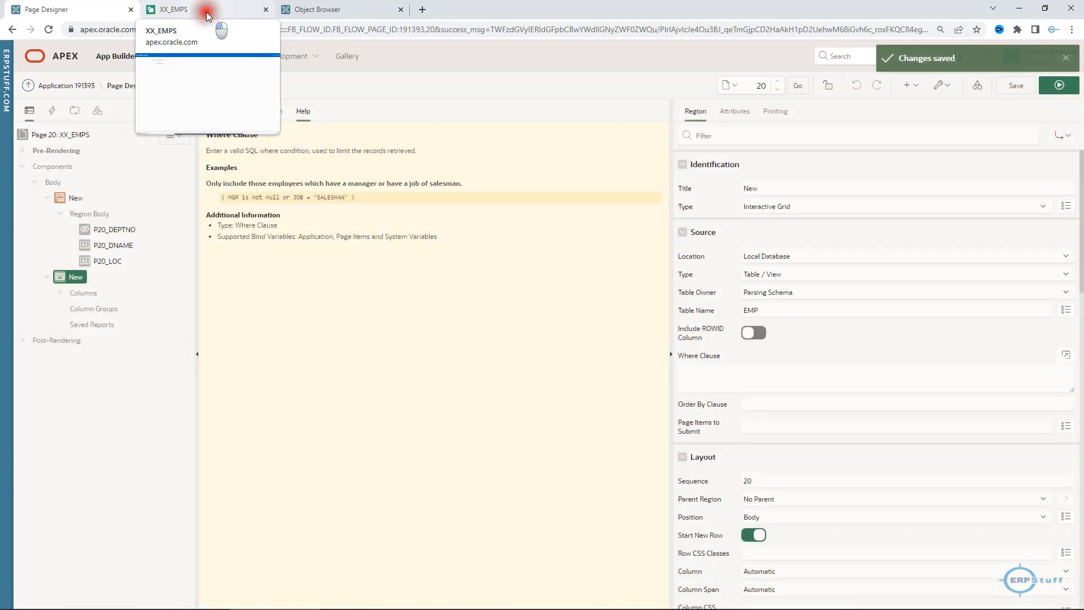
# Step: Reload the running XX_EMPS page, compare the form's Dname with the employee rows' Deptno values, and return to Page Designer
pyautogui.click(207, 14)
pyautogui.click(49, 29)
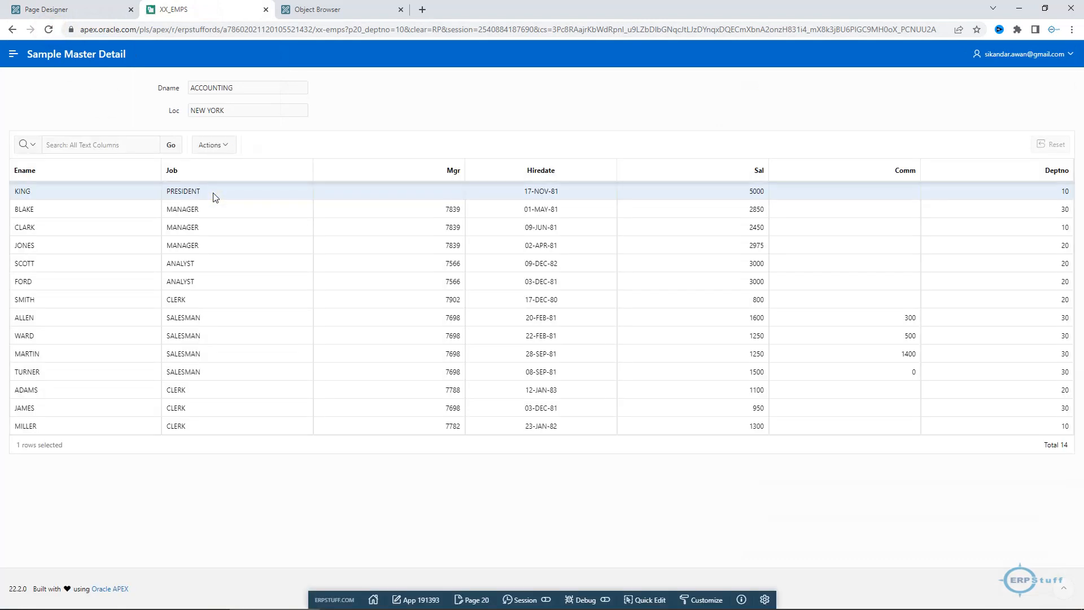
pyautogui.moveTo(237, 86); pyautogui.dragTo(160, 92)
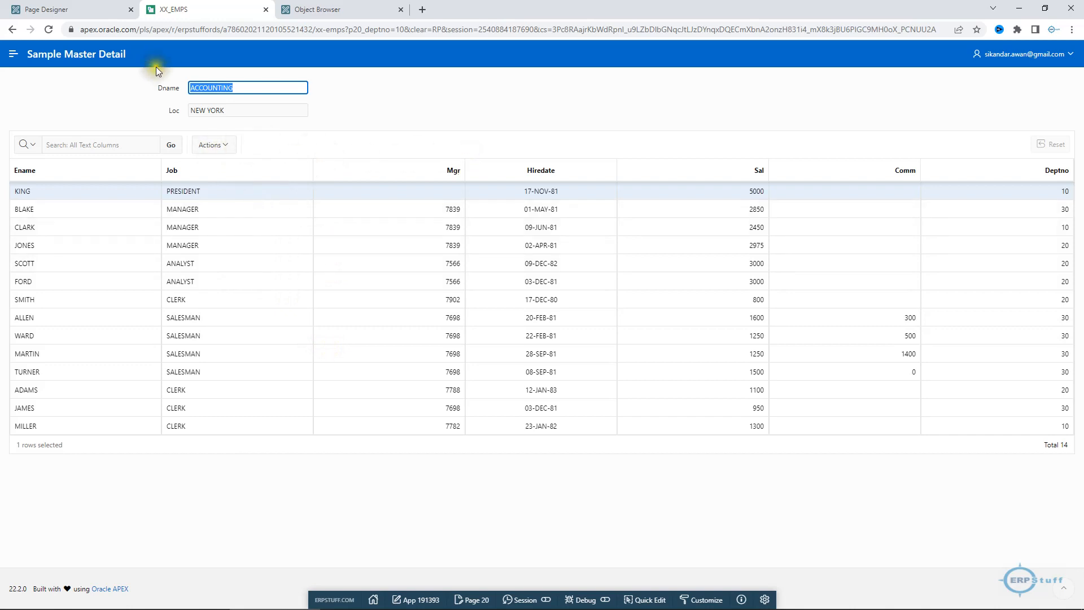
pyautogui.click(84, 11)
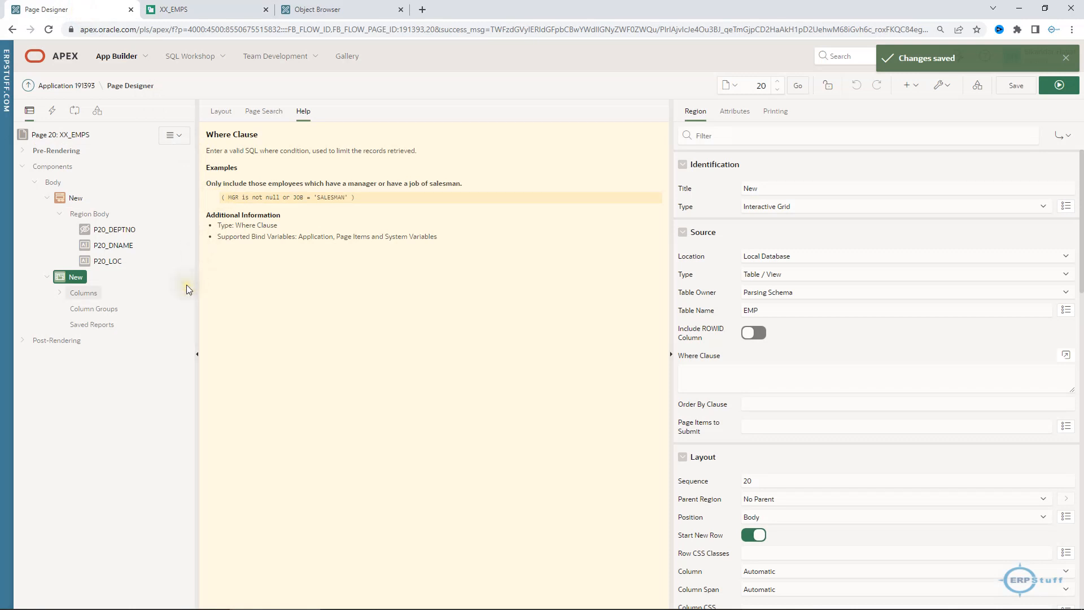
# Step: Set the title of the DEPT form region on page 20 to Master
pyautogui.click(72, 277)
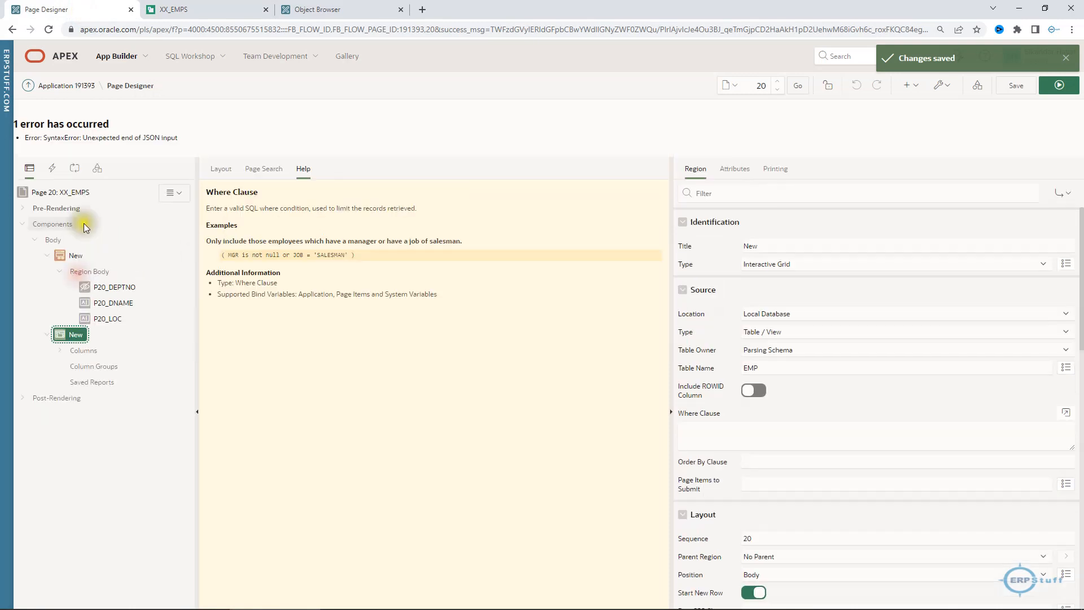
pyautogui.click(74, 254)
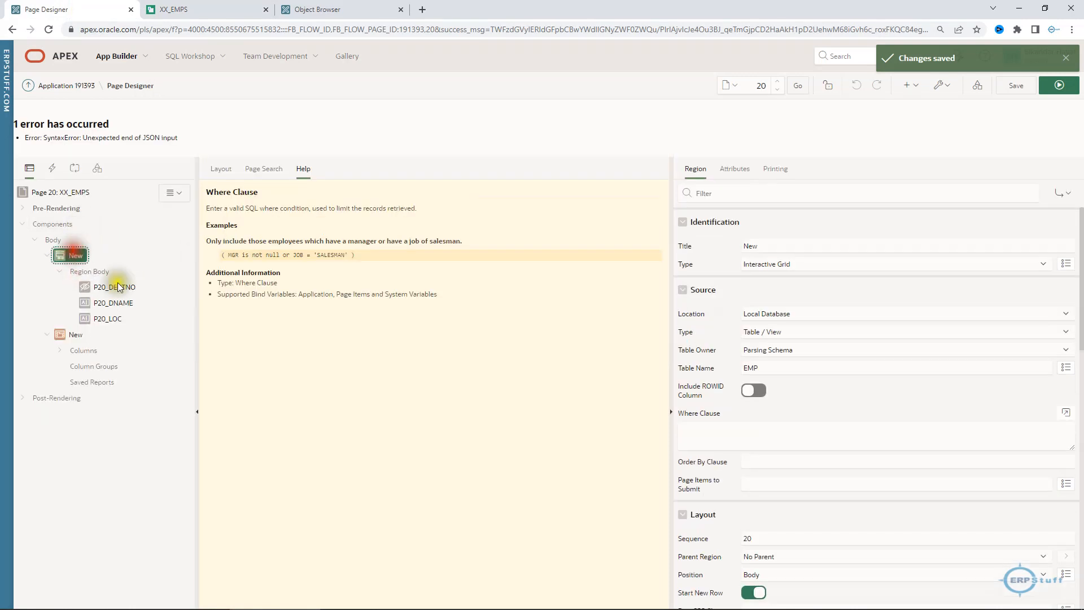
pyautogui.click(782, 246)
pyautogui.write('MAster')
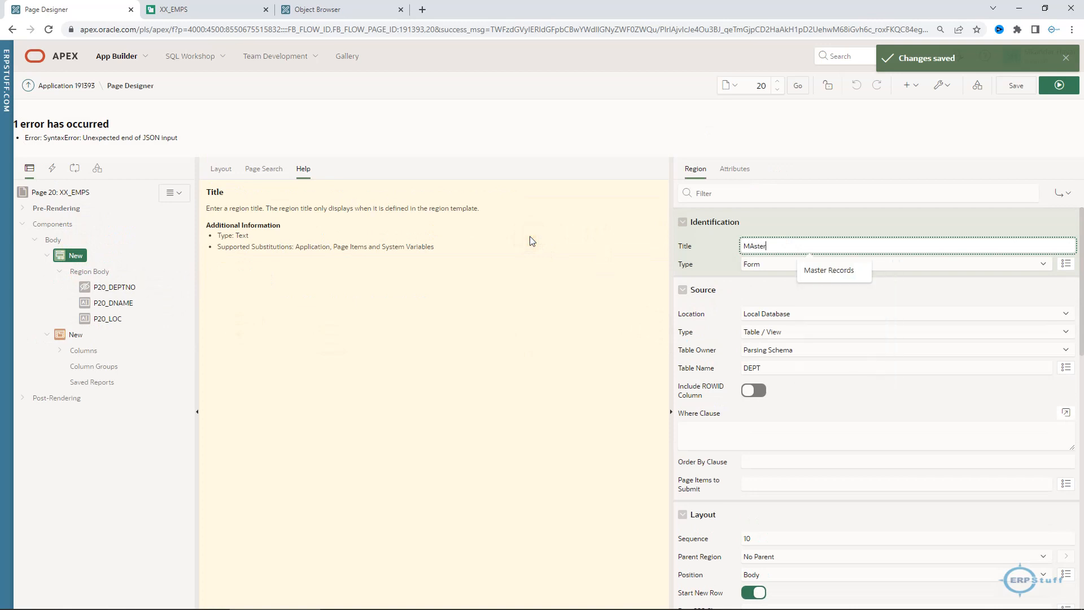
pyautogui.press('Delete')
pyautogui.write('a')
pyautogui.press('Return')
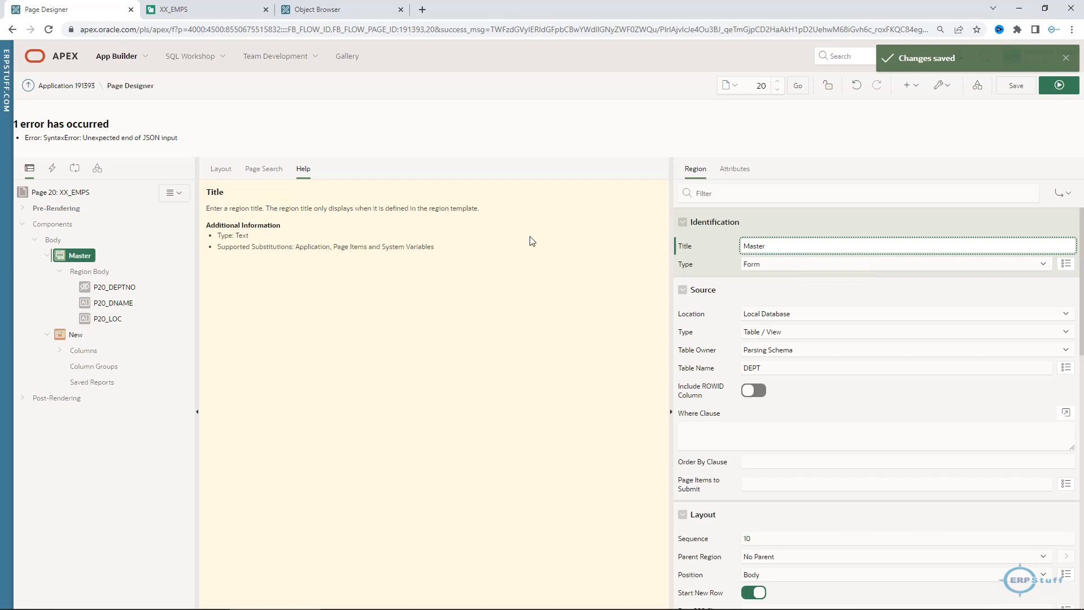
# Step: Set the title of the EMP Interactive Grid region to Detail
pyautogui.click(77, 337)
pyautogui.moveTo(812, 239); pyautogui.dragTo(624, 249)
pyautogui.click(686, 252)
pyautogui.write('Detail')
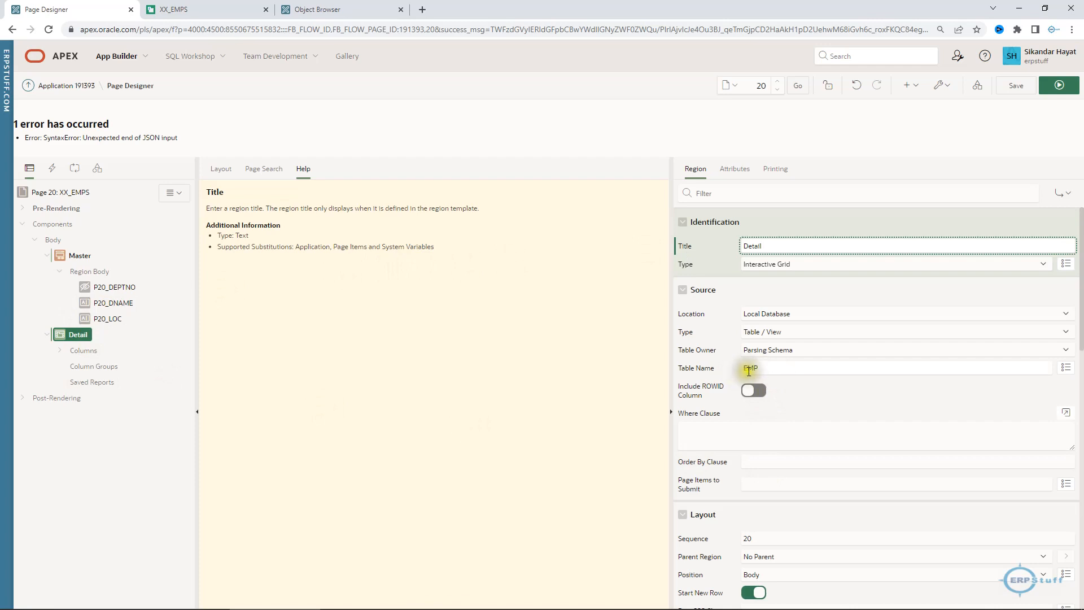
# Step: Copy the DEPTNO column name from the EMP table in Object Browser and begin the Detail region's where clause with "DEPTNO ="
pyautogui.click(353, 11)
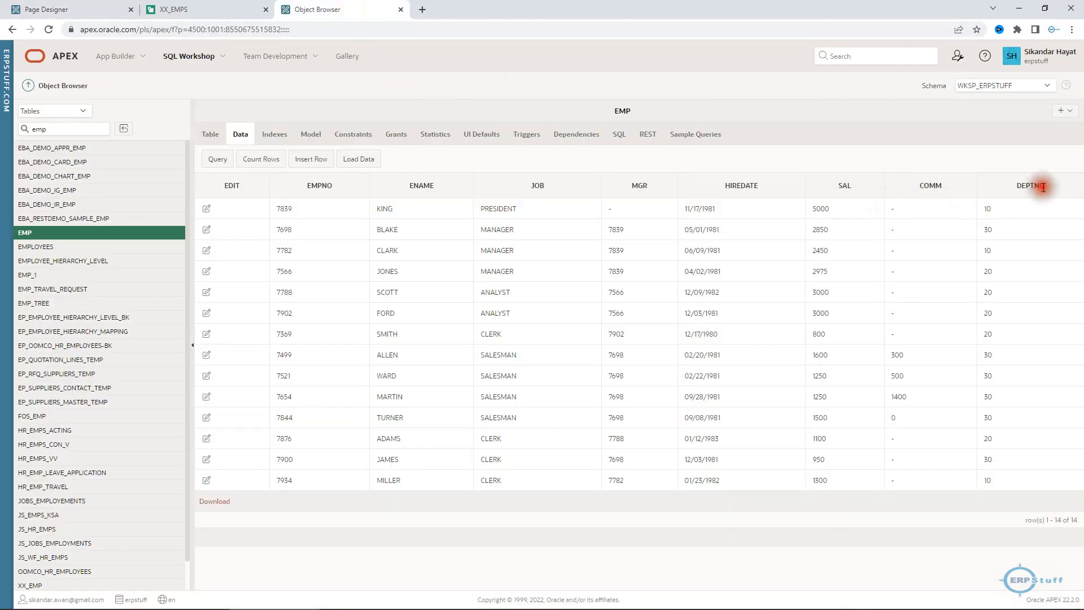
pyautogui.doubleClick(1018, 188)
pyautogui.hotkey('ctrl', 'c')
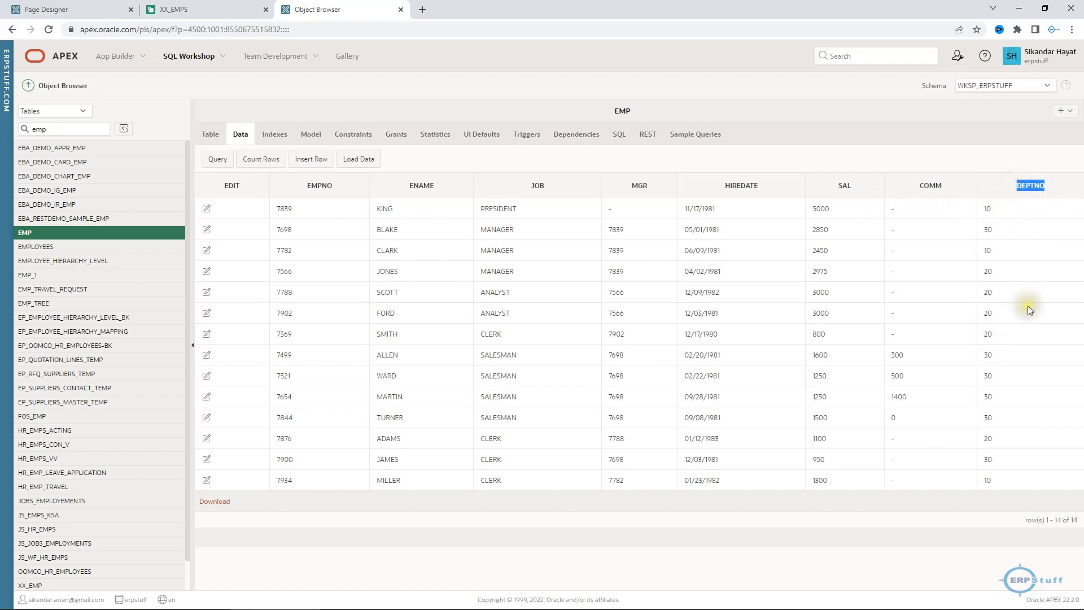
pyautogui.click(89, 7)
pyautogui.click(721, 435)
pyautogui.hotkey('ctrl', 'v')
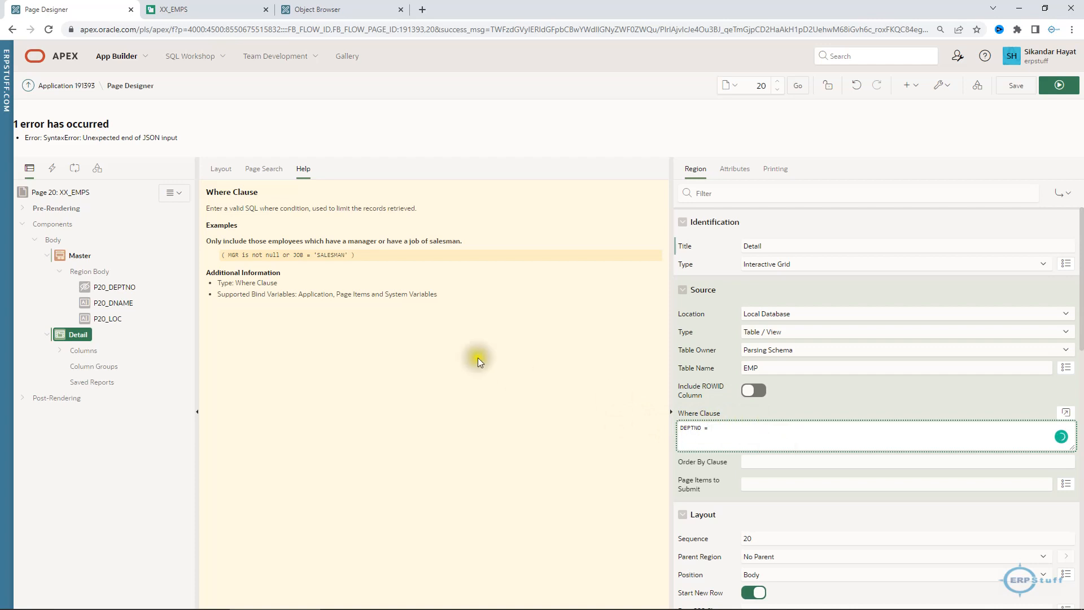
# Step: Complete the Detail region's where clause as DEPTNO = :P20_DEPTNO, copying the item name from the Master region's department number item
pyautogui.click(111, 287)
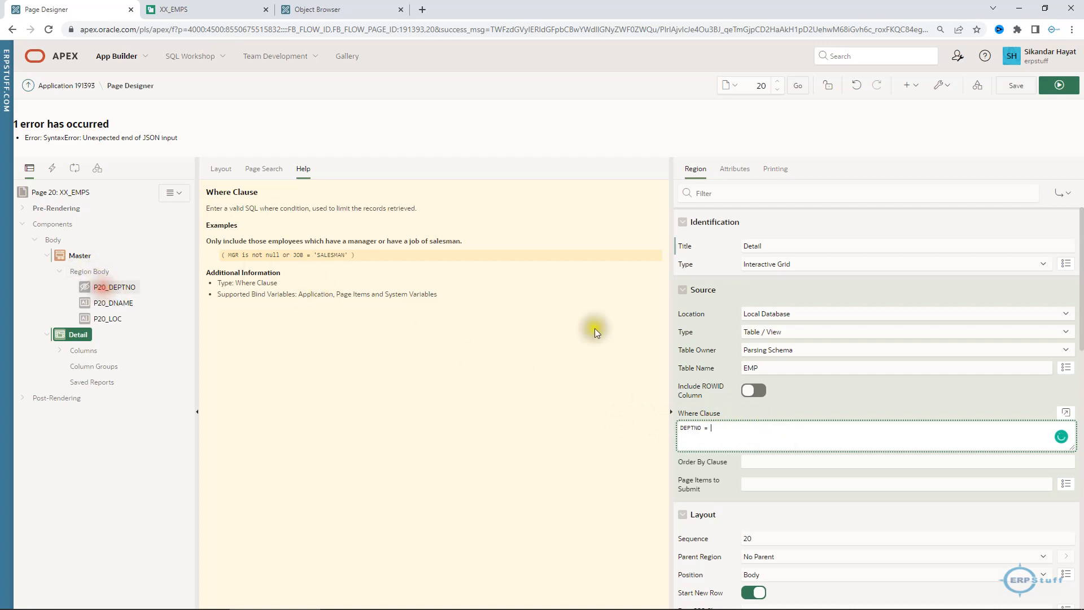
pyautogui.click(688, 247)
pyautogui.hotkey('ctrl', 'c')
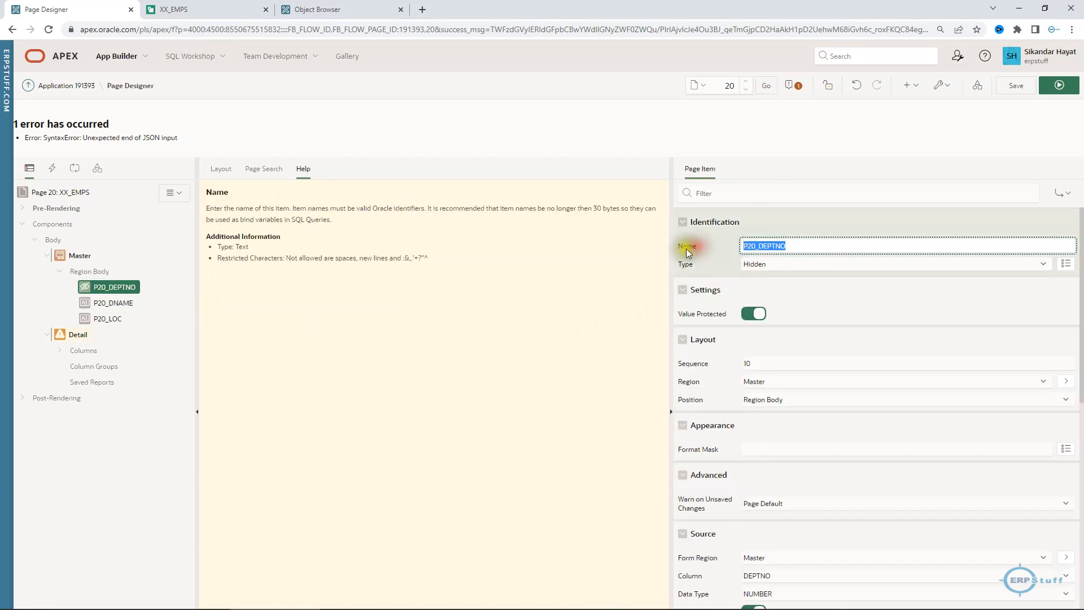
pyautogui.click(82, 335)
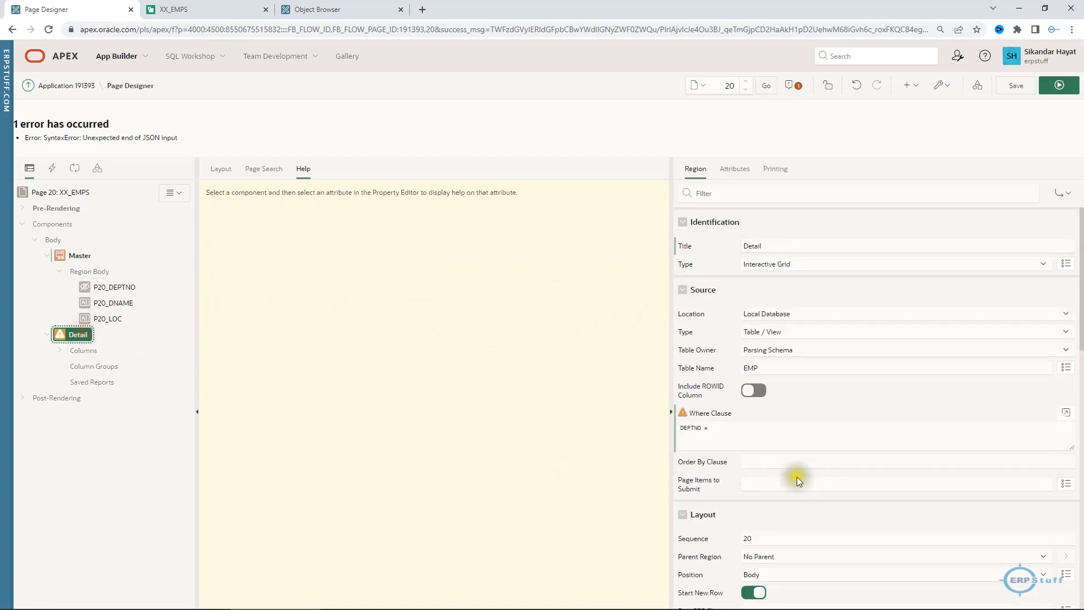
pyautogui.click(745, 445)
pyautogui.hotkey('ctrl', 'v')
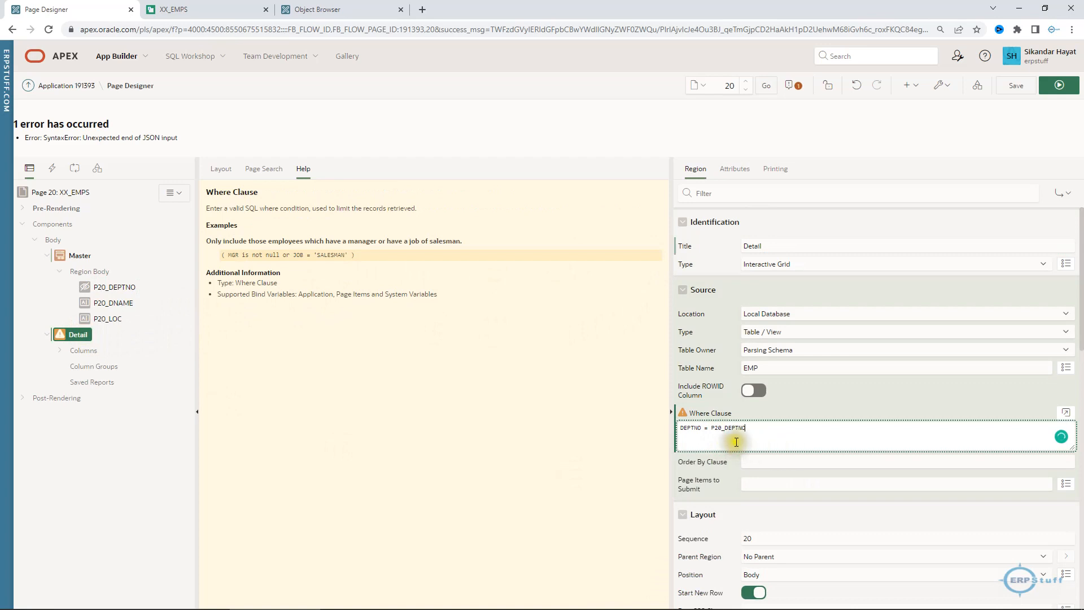
pyautogui.click(762, 428)
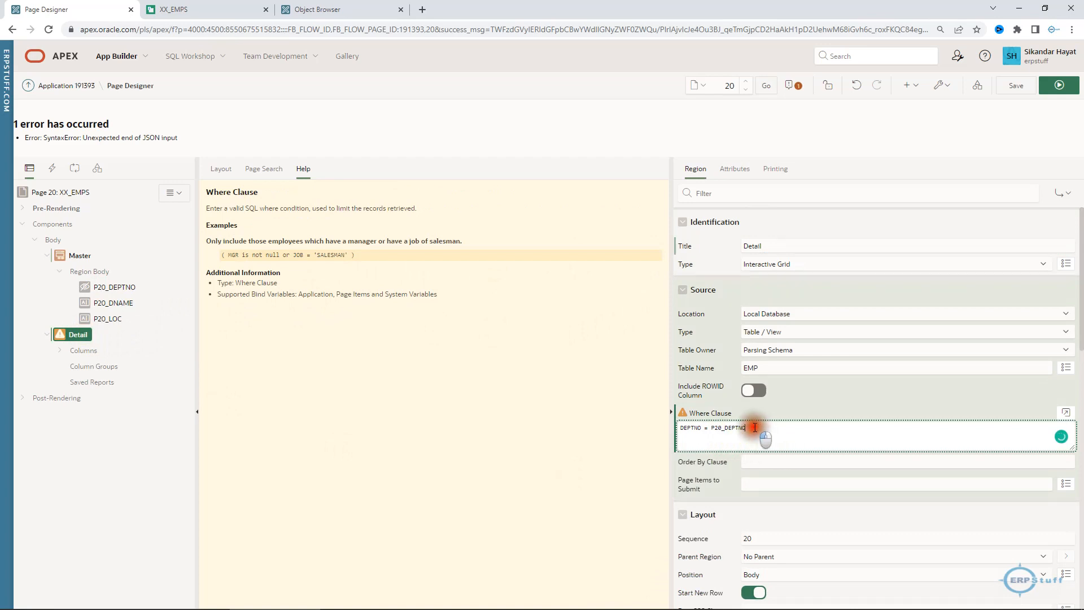
pyautogui.click(711, 428)
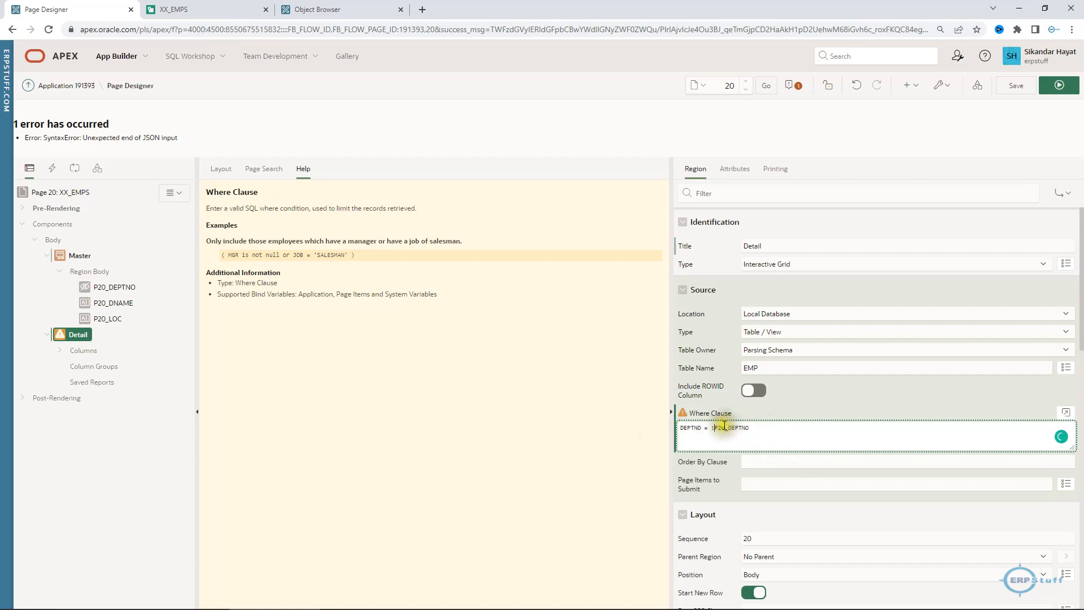
pyautogui.moveTo(749, 428); pyautogui.dragTo(711, 428)
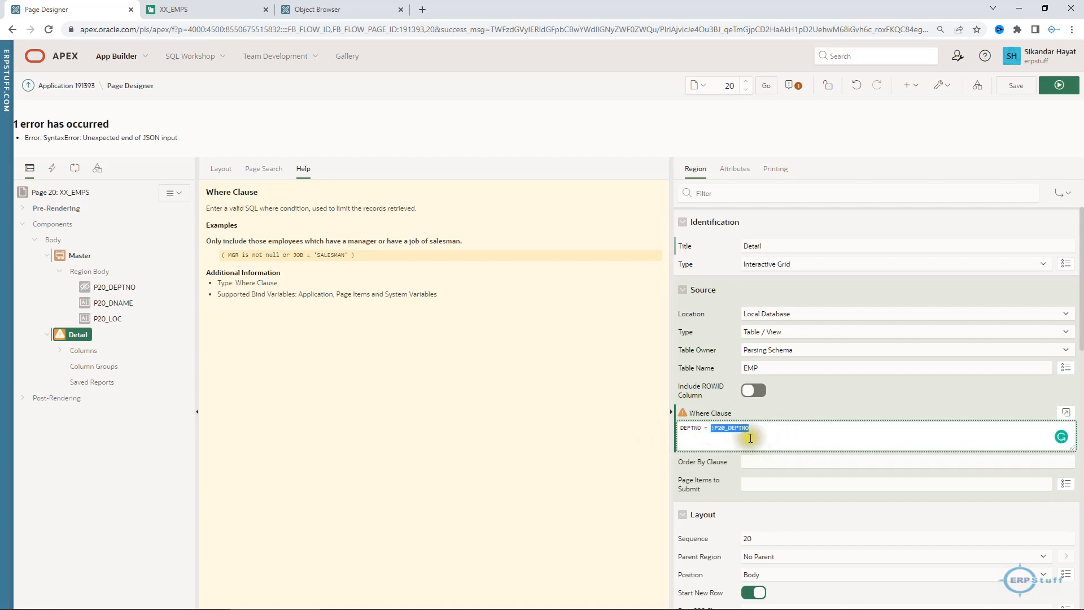
pyautogui.click(764, 431)
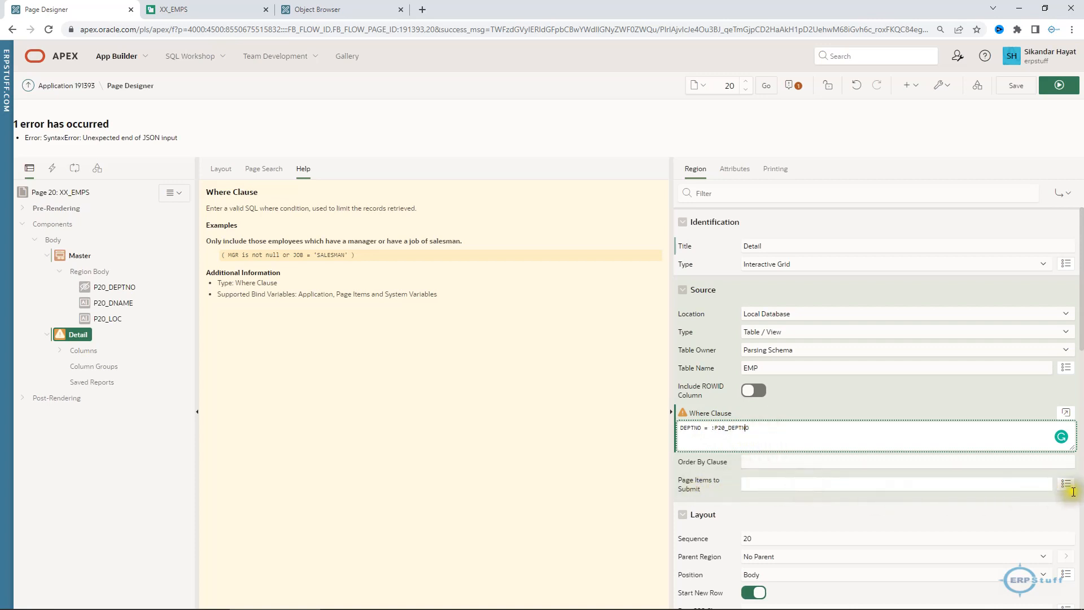
# Step: Choose P20_DEPTNO as the Detail region's page item to submit and save the page
pyautogui.click(739, 485)
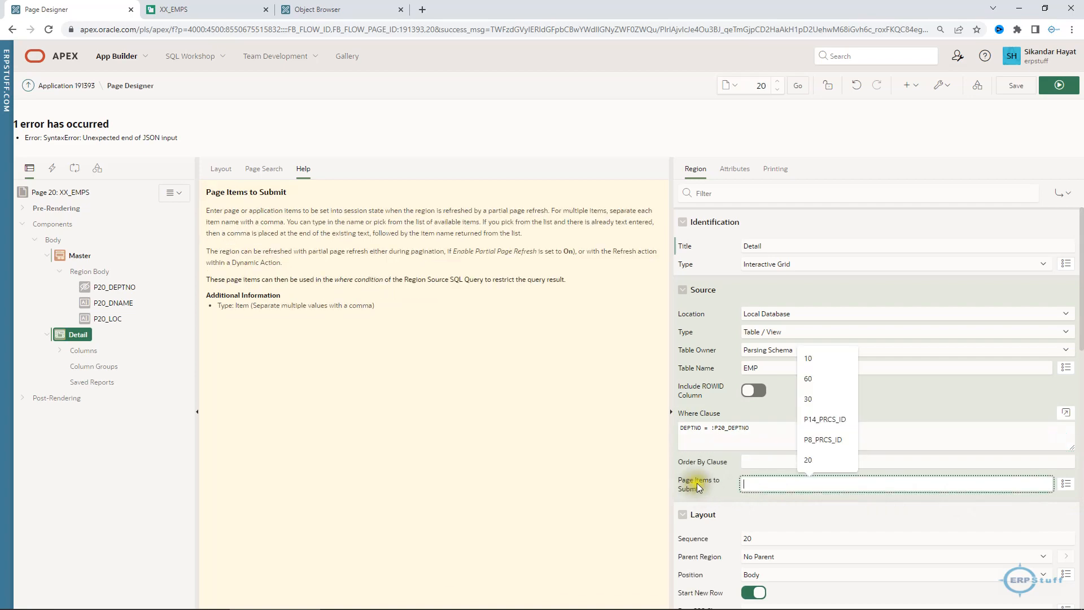
pyautogui.click(1067, 484)
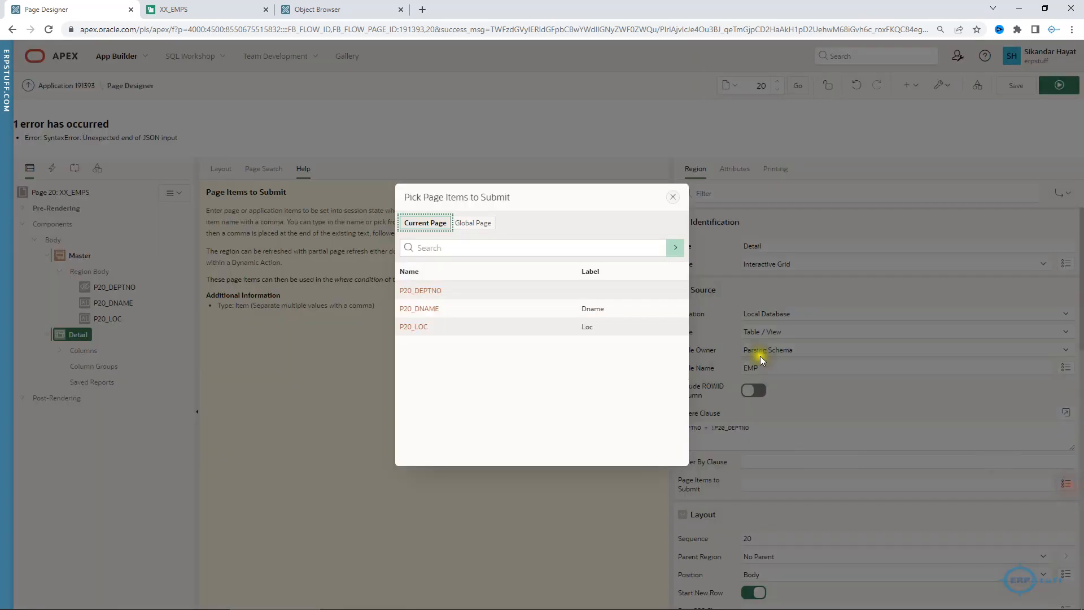
pyautogui.click(428, 291)
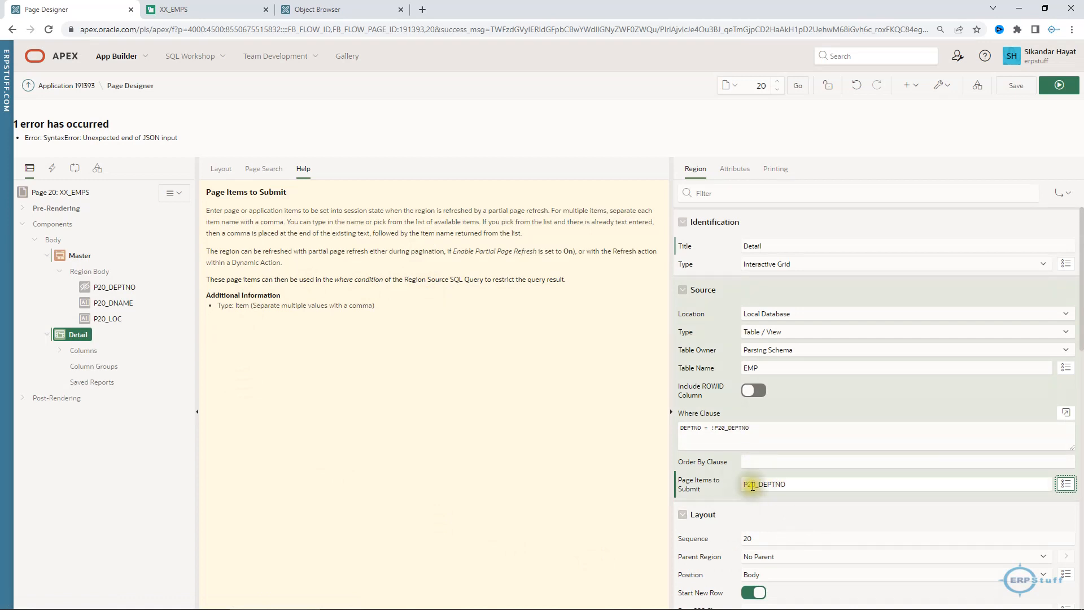
pyautogui.moveTo(798, 484); pyautogui.dragTo(742, 487)
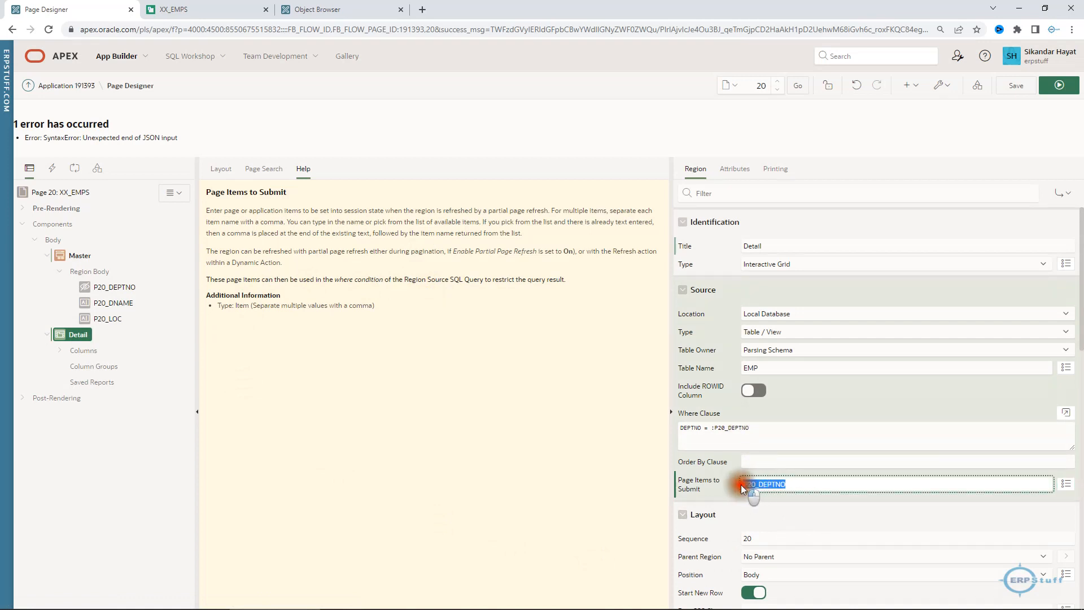
pyautogui.click(735, 430)
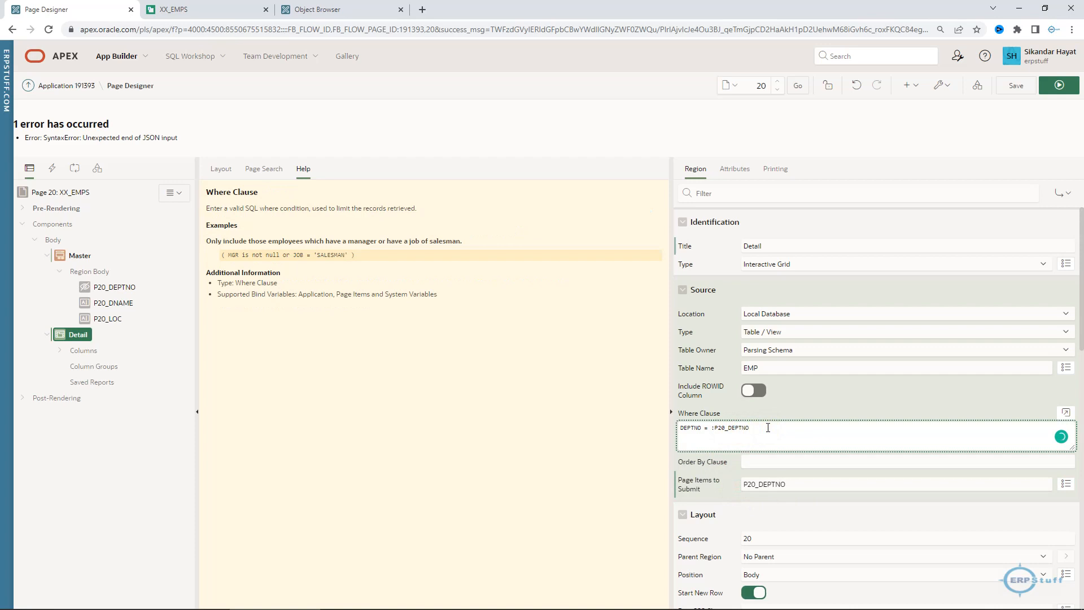
pyautogui.moveTo(769, 427); pyautogui.dragTo(663, 432)
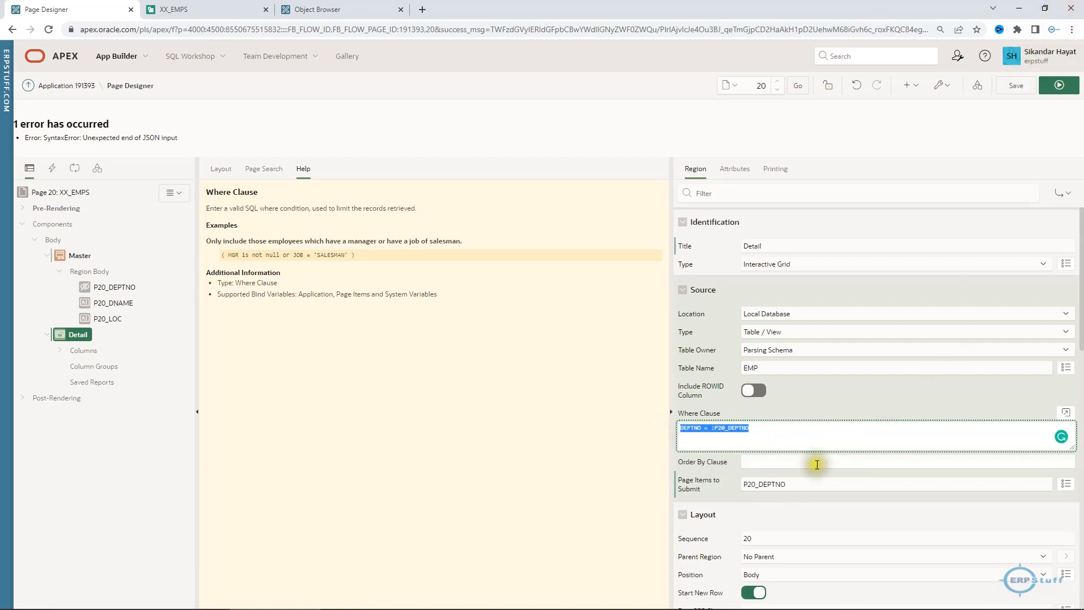
pyautogui.click(801, 484)
pyautogui.click(1012, 86)
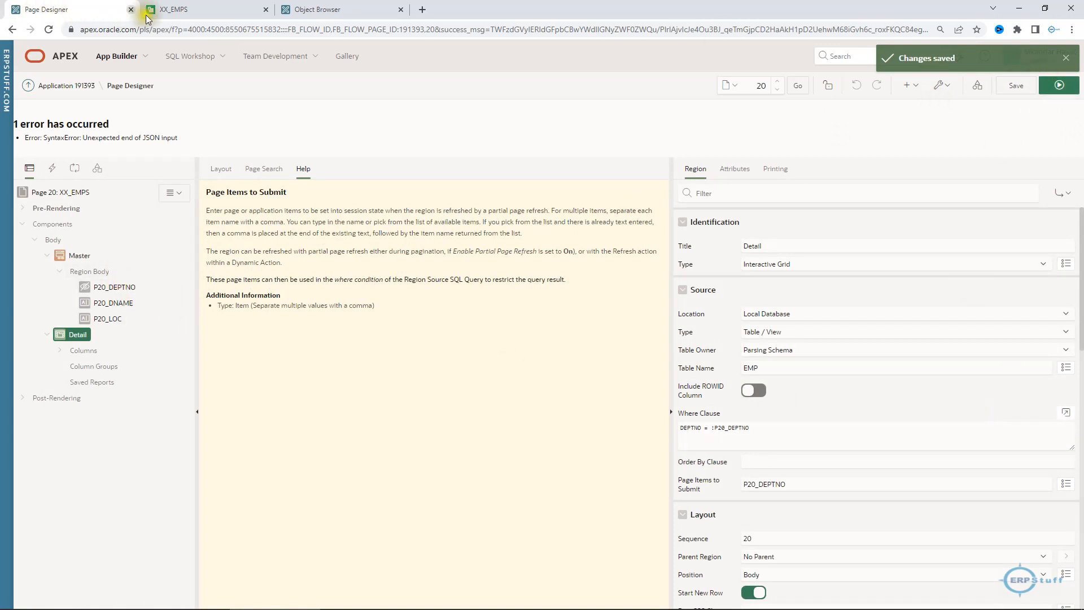
# Step: Reload the running XX_EMPS page, check the grid's employee rows against the ACCOUNTING department, and return to Page Designer
pyautogui.click(187, 10)
pyautogui.click(48, 29)
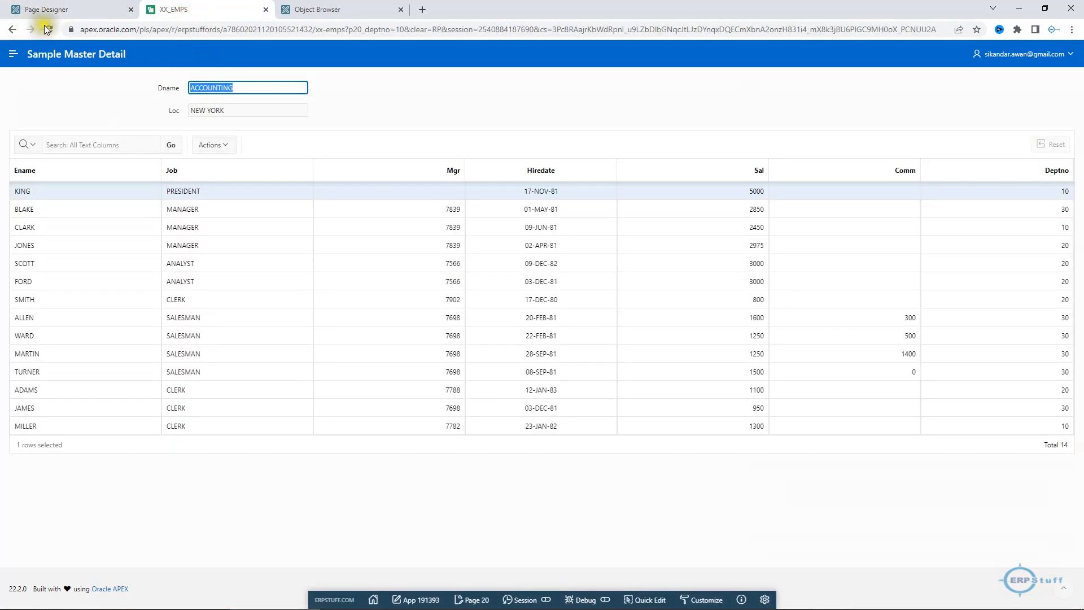
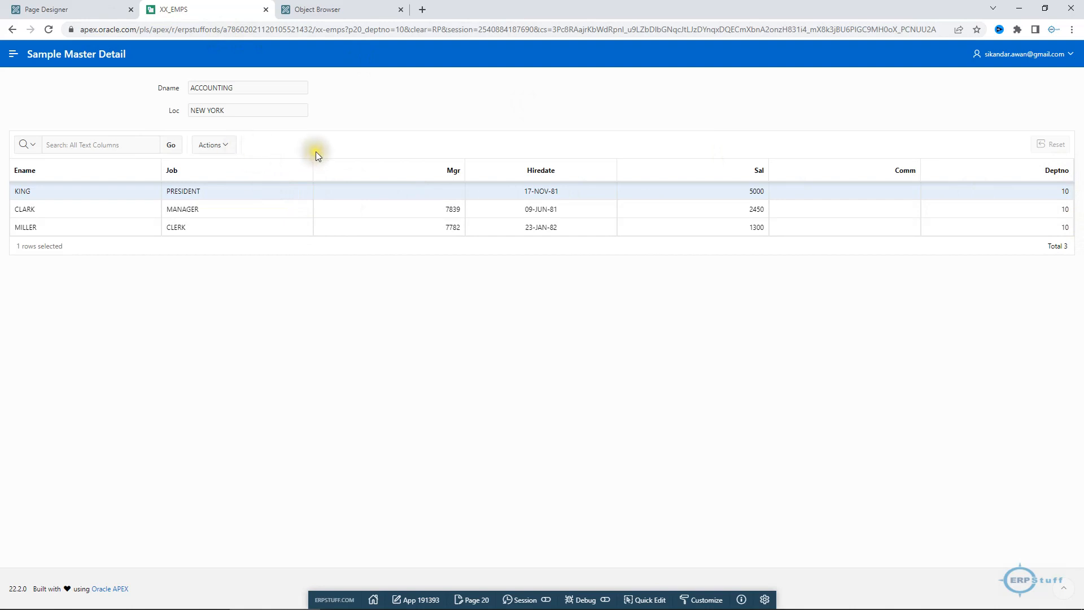
pyautogui.click(57, 10)
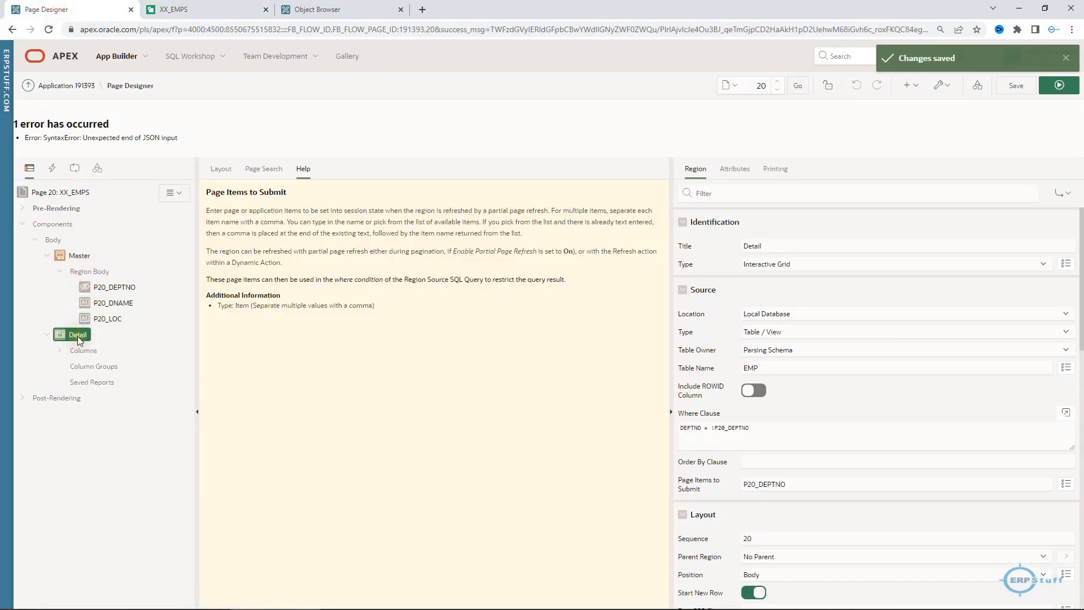
# Step: Enable editing for the Detail Interactive Grid with add, update and delete row operations allowed, and save the page
pyautogui.click(734, 169)
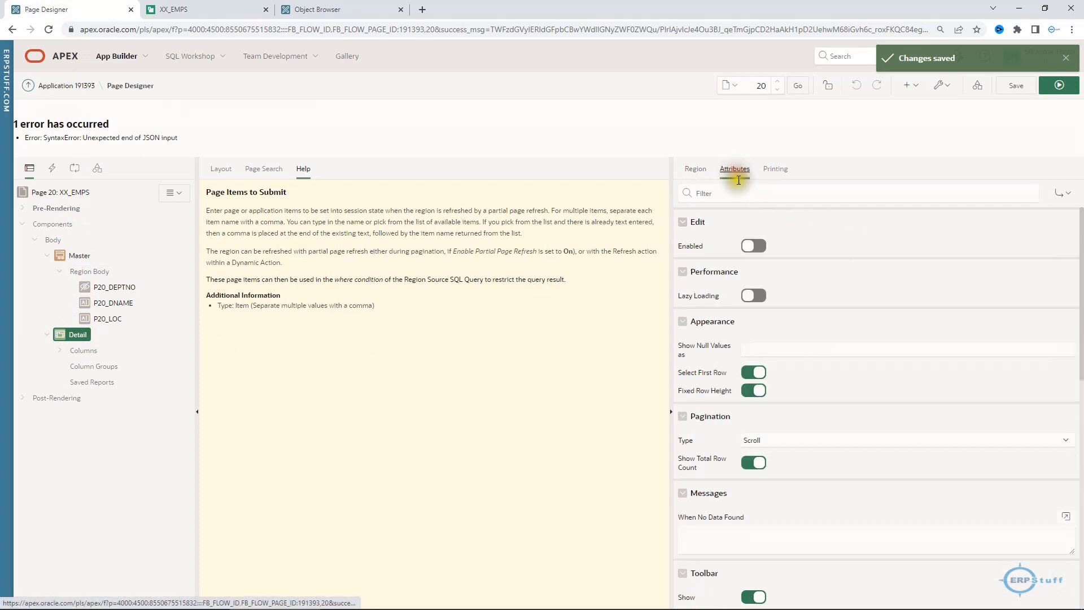
pyautogui.click(757, 246)
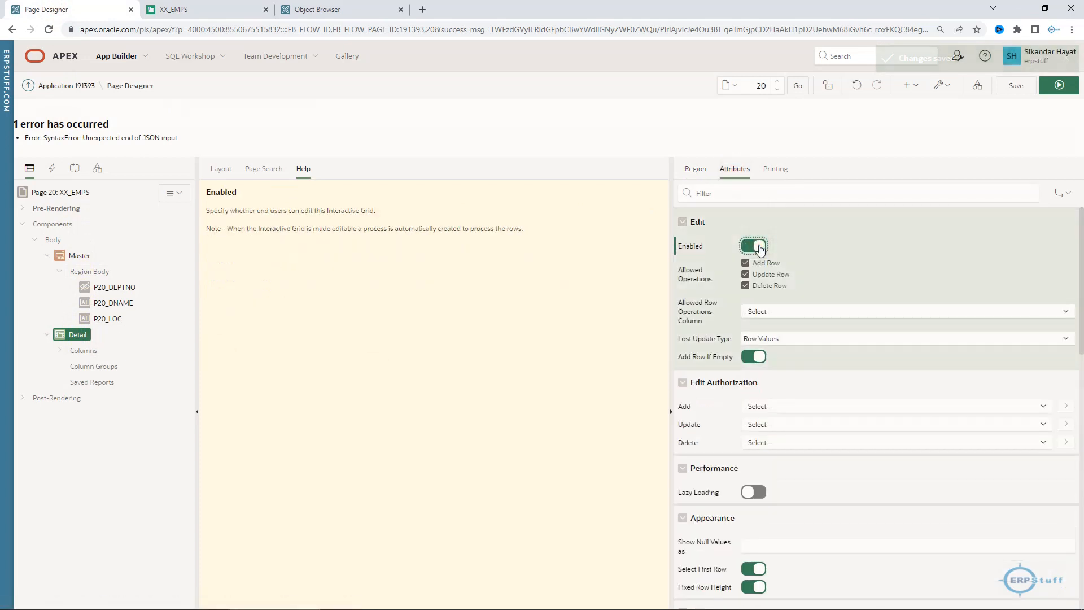
pyautogui.click(1015, 86)
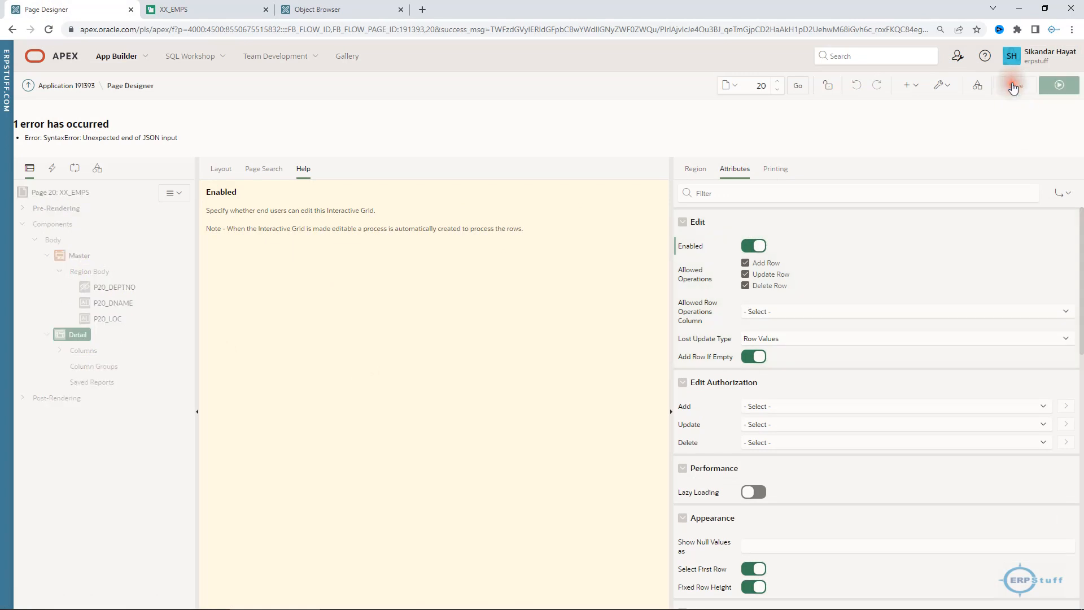
# Step: Reload the running XX_EMPS page, add a new row to the employee grid and open its Deptno cell for entry
pyautogui.click(190, 12)
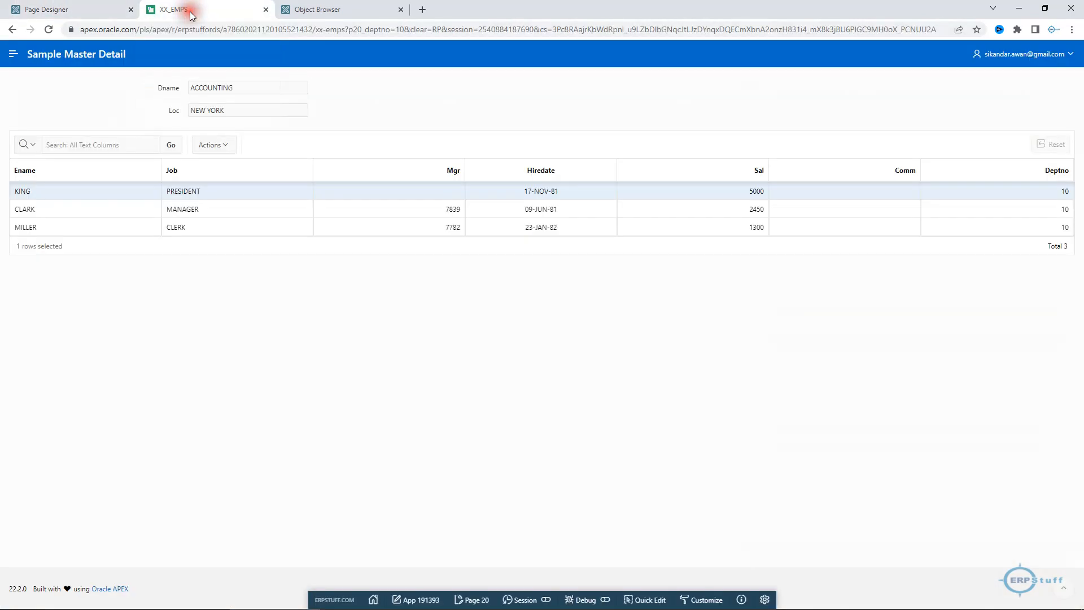
pyautogui.click(46, 31)
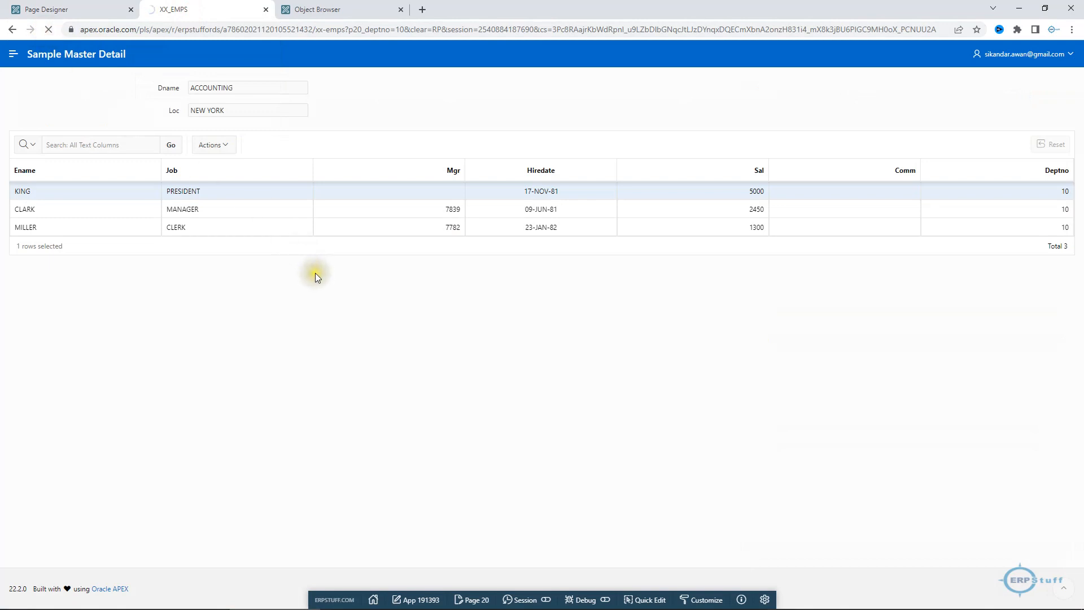
pyautogui.click(334, 145)
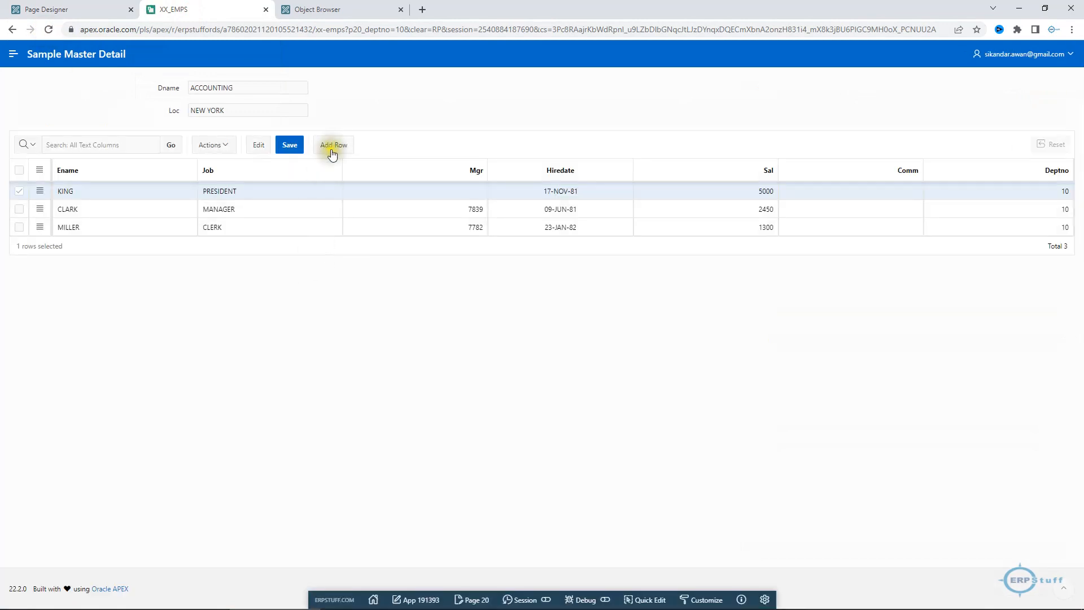
pyautogui.click(342, 150)
pyautogui.click(343, 149)
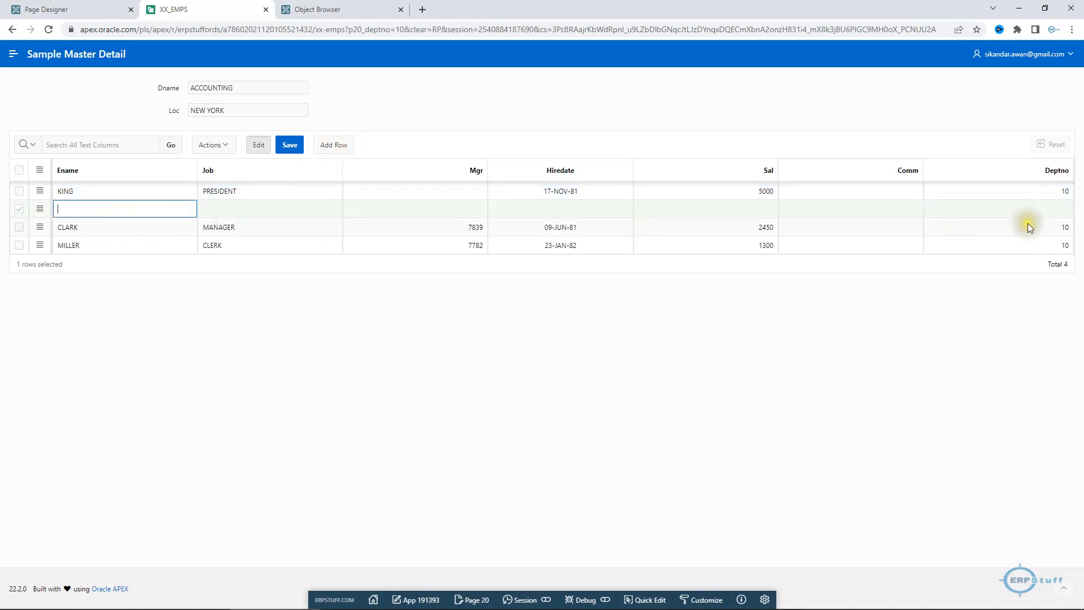
pyautogui.click(1056, 210)
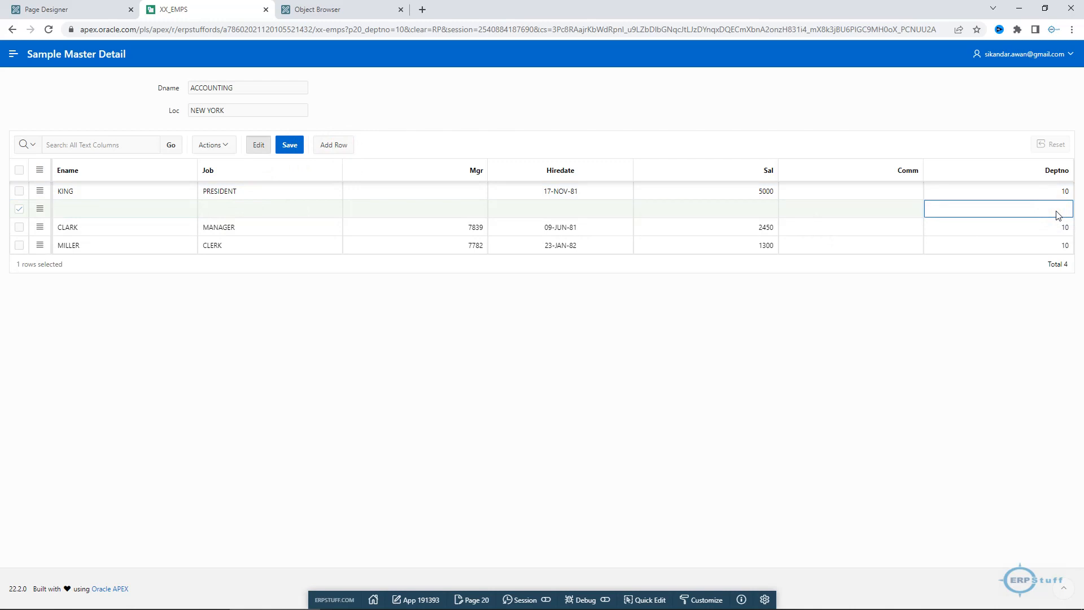
pyautogui.click(1060, 206)
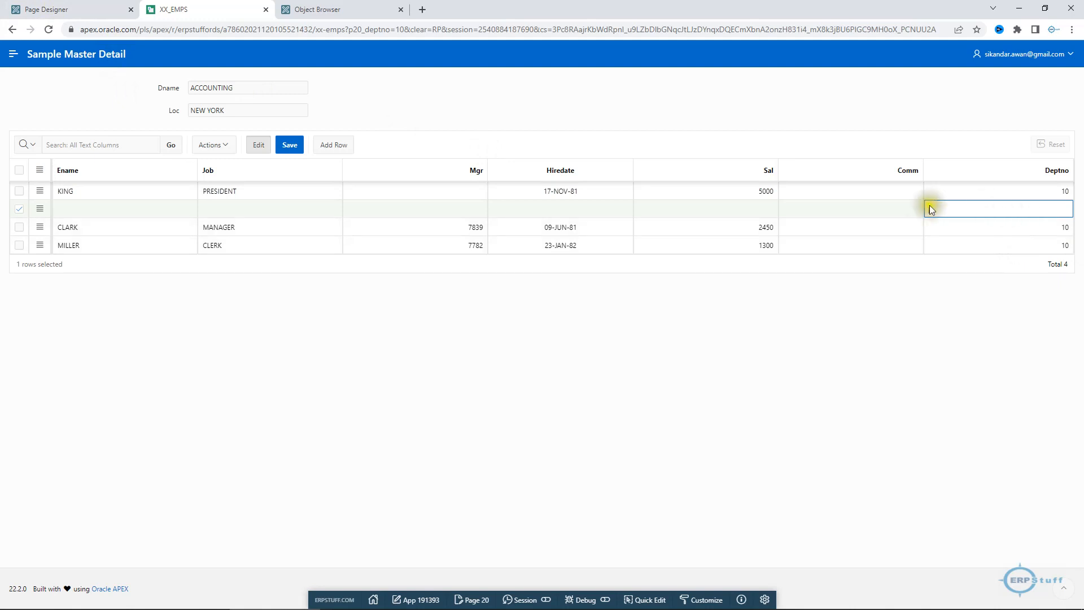
# Step: Return to Page Designer and open the properties of the Detail region's DEPTNO column at its master-detail and default settings
pyautogui.click(42, 9)
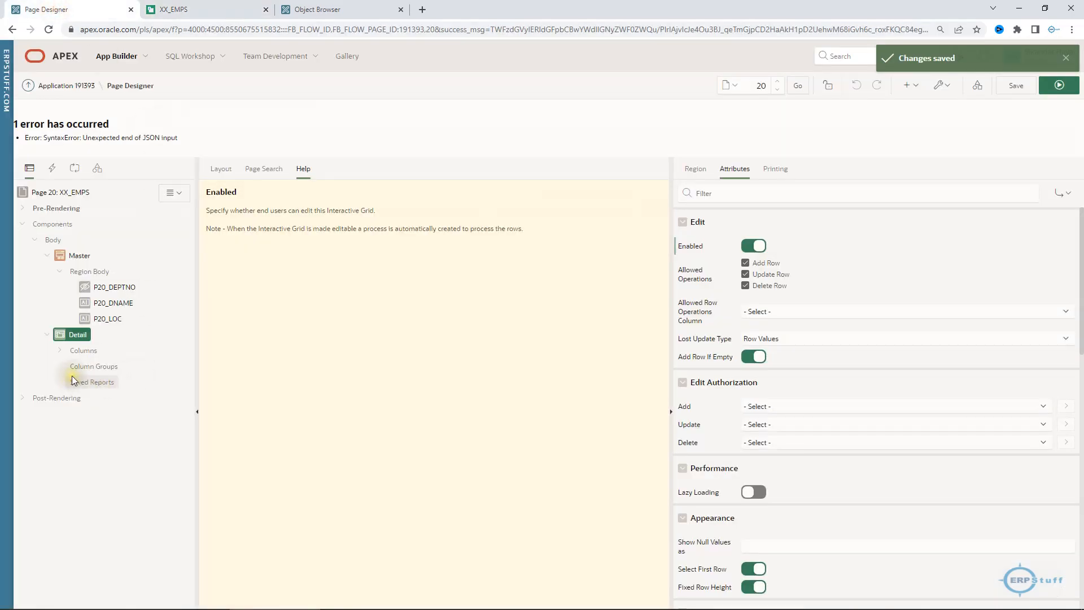
pyautogui.click(60, 350)
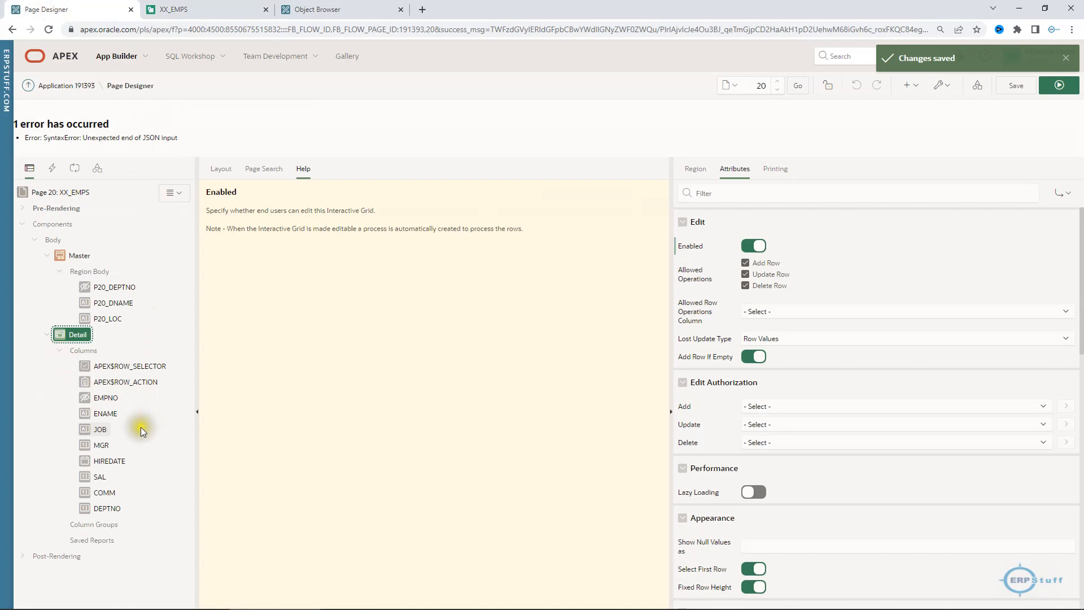
pyautogui.click(106, 509)
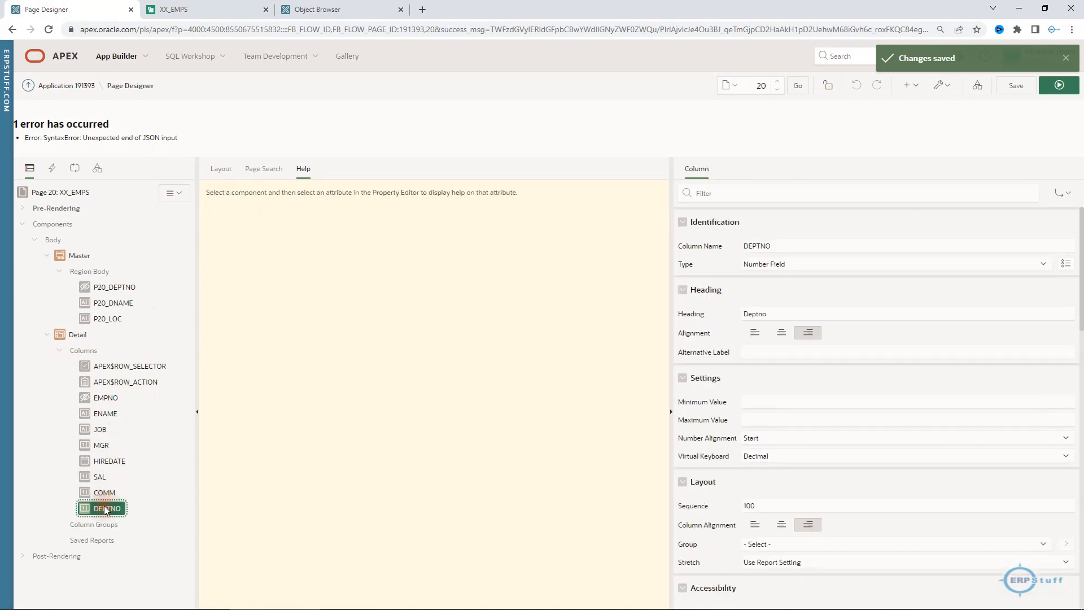
pyautogui.scroll(-5, 992, 395)
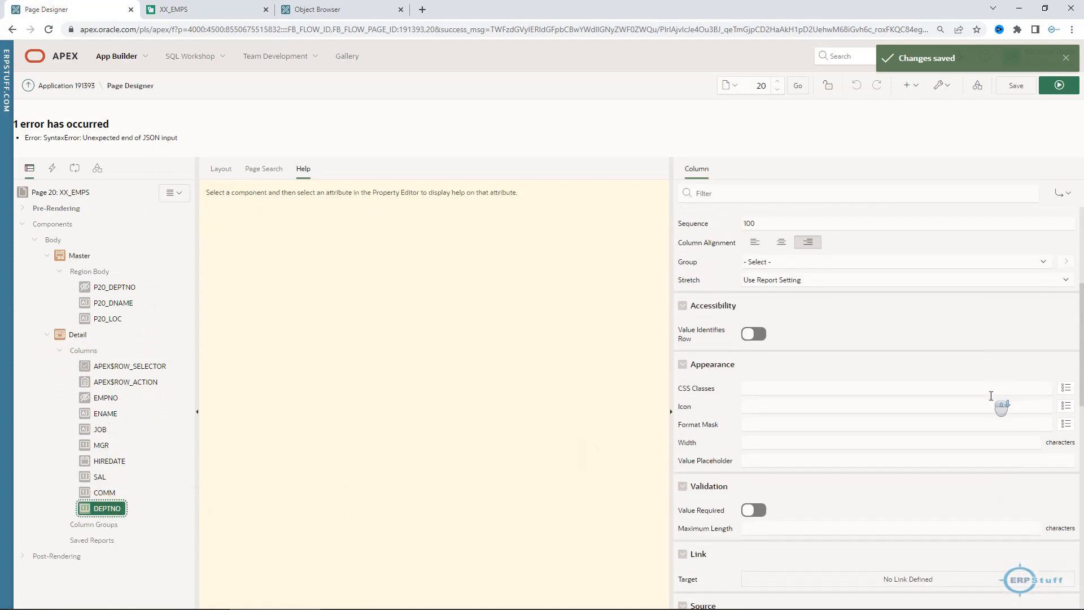
pyautogui.scroll(-6, 991, 395)
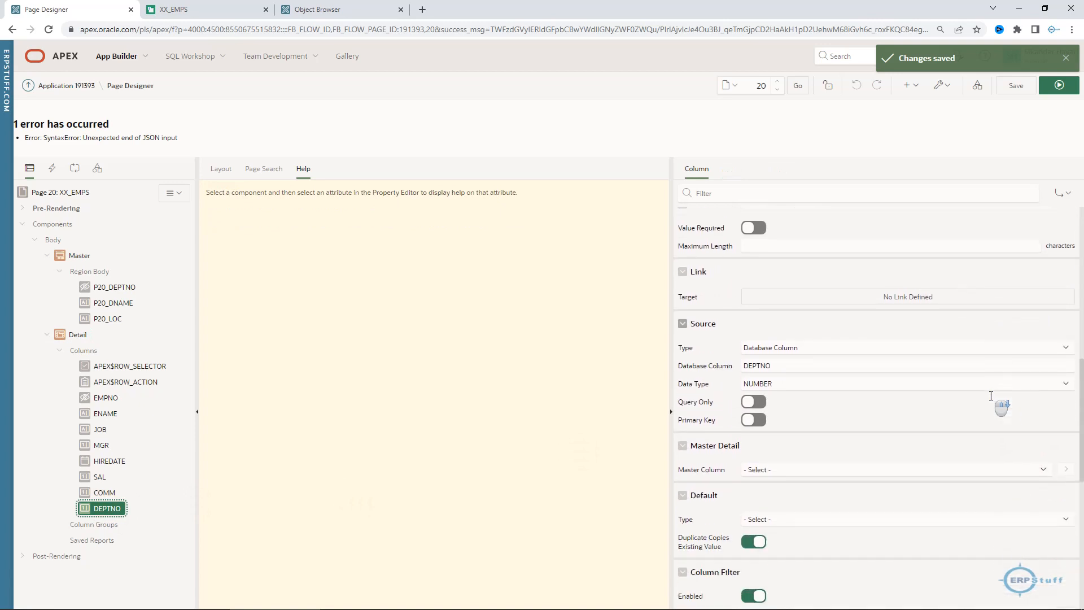
pyautogui.scroll(-2, 991, 395)
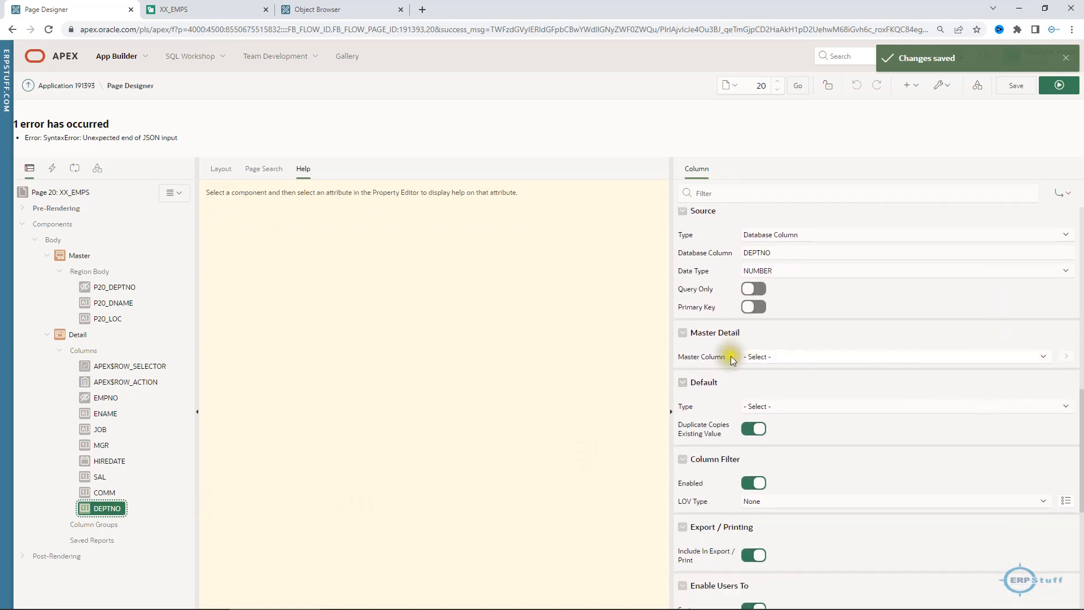
# Step: Check which choices the DEPTNO column's Master Column setting offers, without changing it
pyautogui.click(762, 357)
pyautogui.click(798, 356)
pyautogui.click(798, 355)
pyautogui.click(798, 356)
pyautogui.click(798, 356)
pyautogui.click(798, 356)
pyautogui.click(798, 356)
pyautogui.click(798, 356)
pyautogui.click(798, 356)
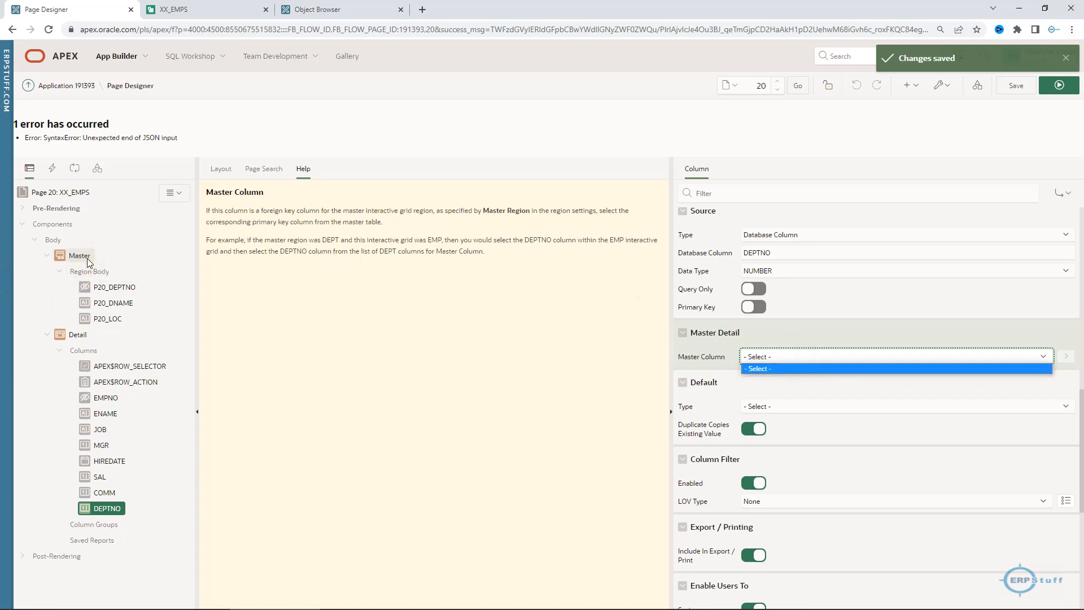
pyautogui.click(779, 356)
pyautogui.click(779, 356)
pyautogui.click(778, 356)
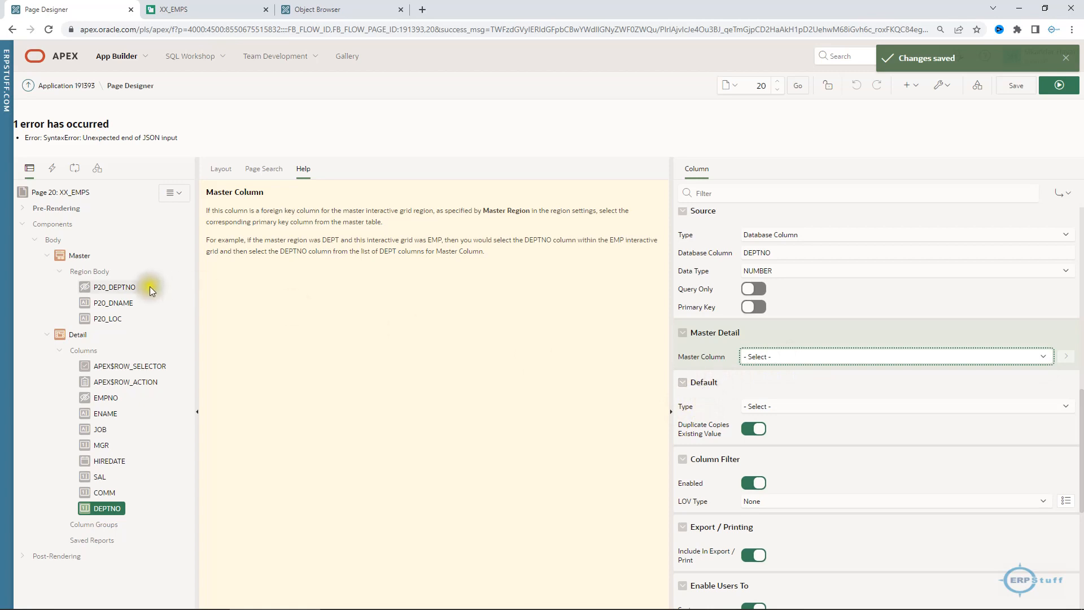
# Step: Set the DEPTNO column's default type to Item with P20_DEPTNO as the source item, and save the page
pyautogui.click(758, 406)
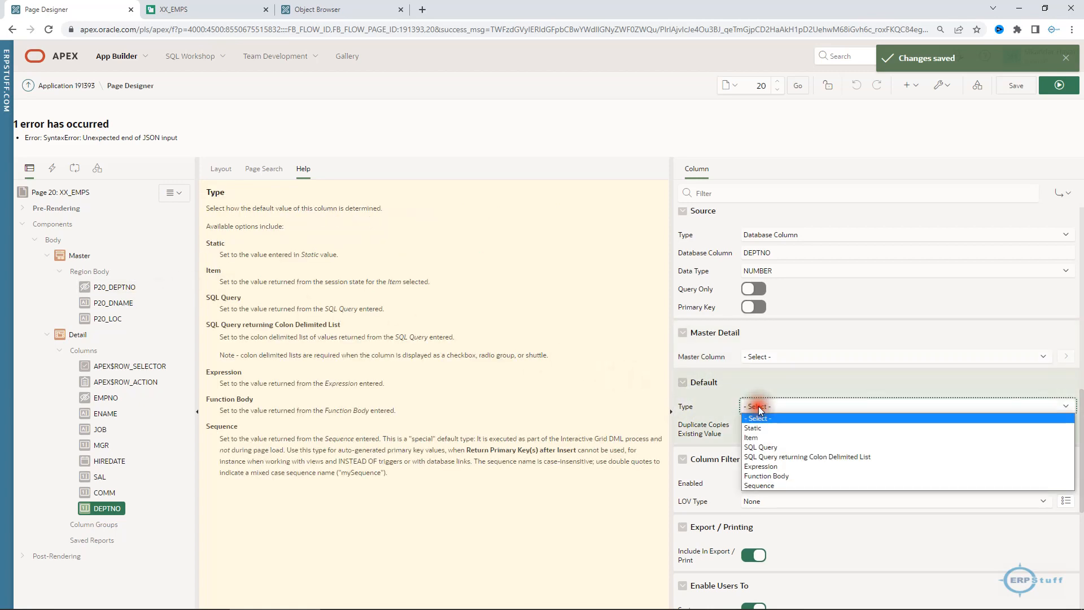
pyautogui.click(758, 436)
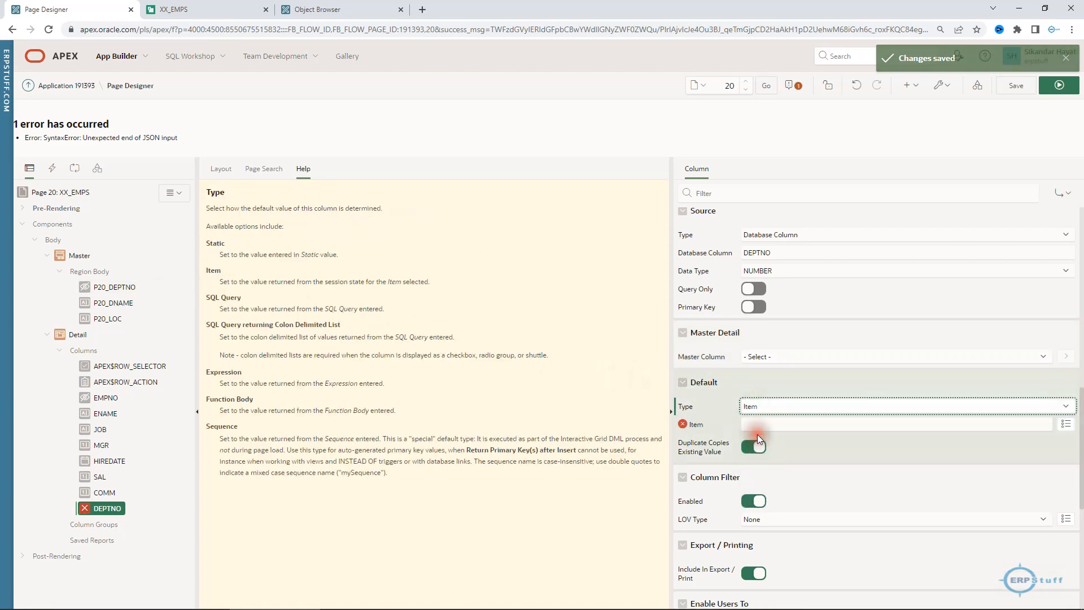
pyautogui.click(1066, 425)
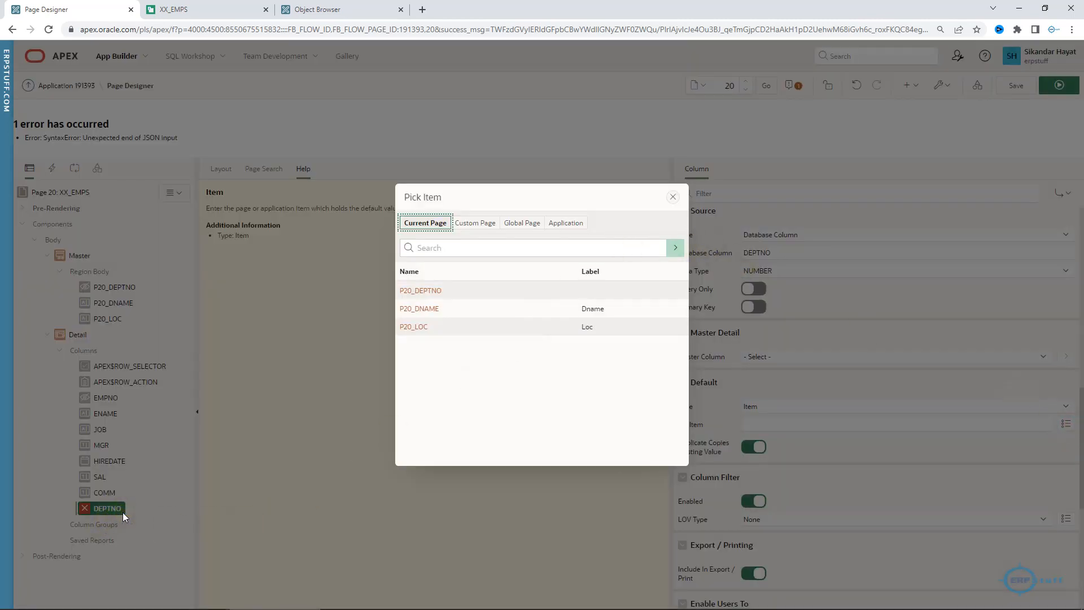
pyautogui.click(432, 290)
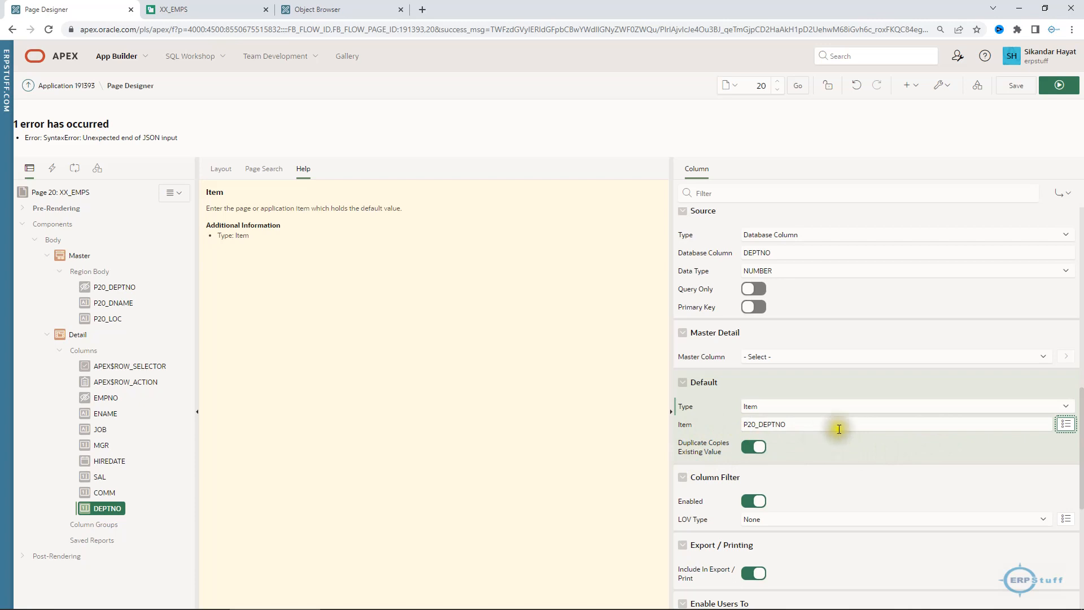
pyautogui.click(1015, 85)
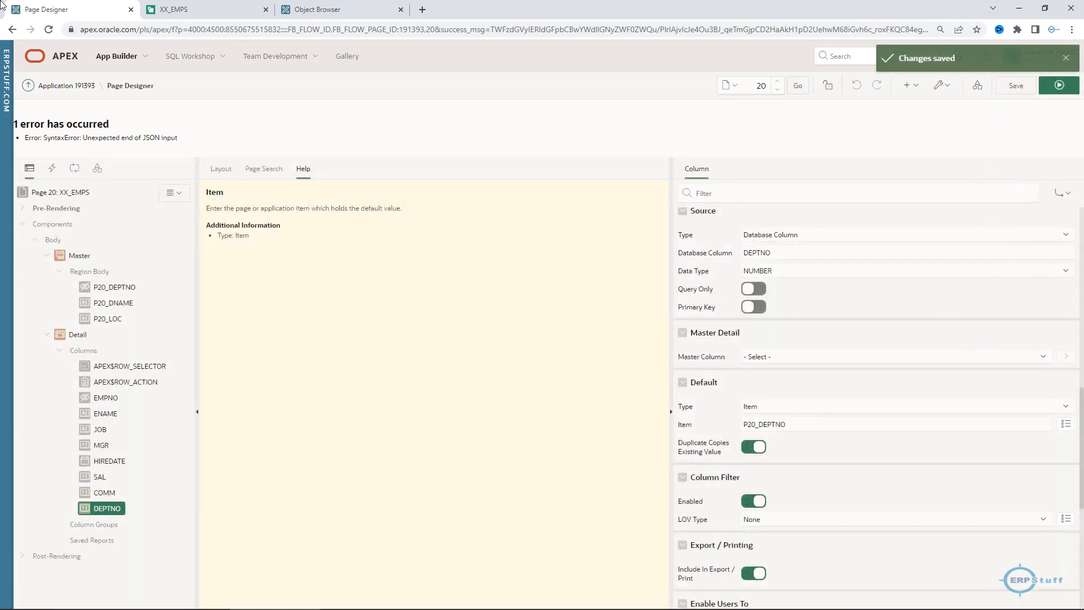
# Step: Reload the running XX_EMPS page, discarding unsaved changes, then add an employee row and check its default Deptno value
pyautogui.click(165, 9)
pyautogui.click(50, 27)
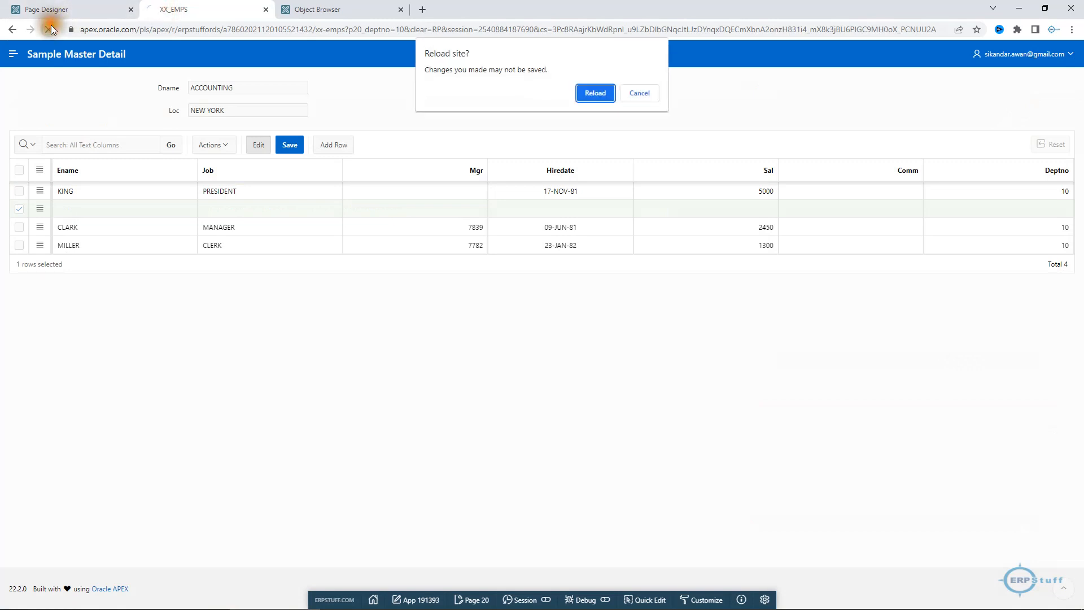
pyautogui.click(602, 97)
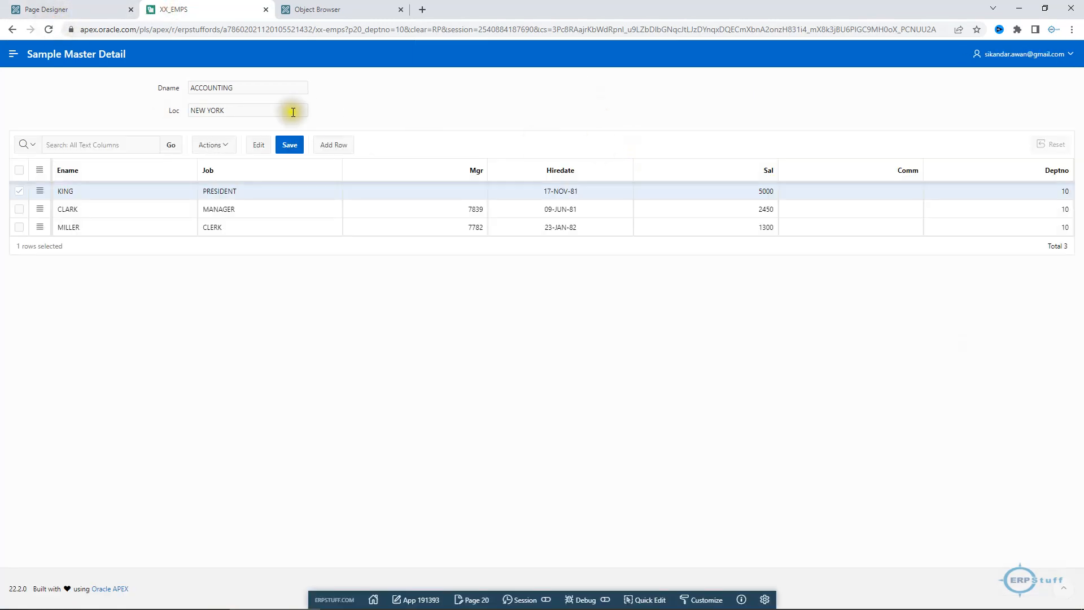
pyautogui.click(339, 145)
pyautogui.click(1044, 210)
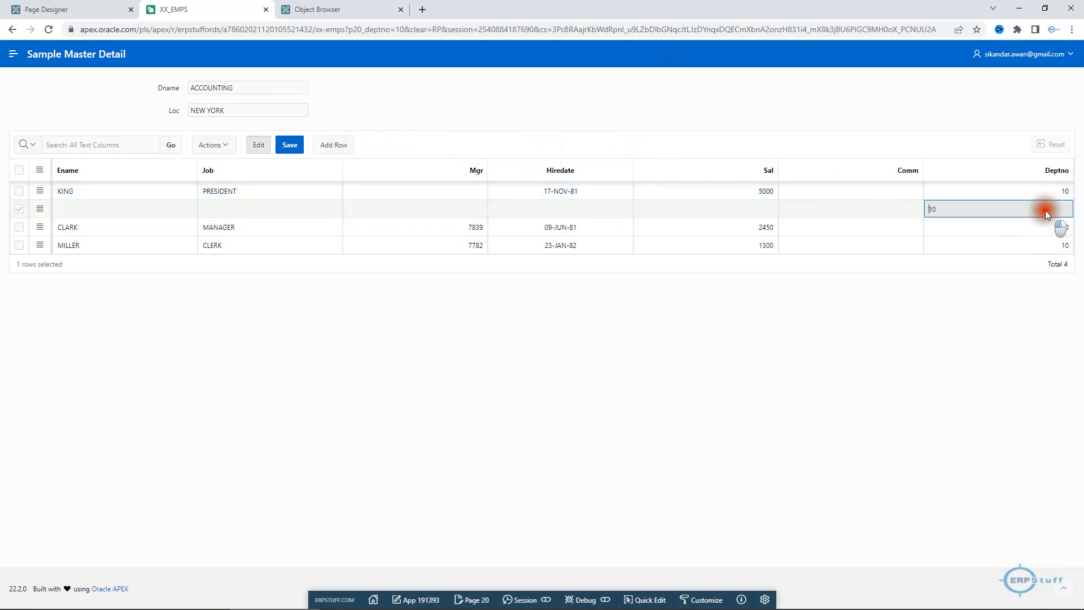
pyautogui.moveTo(975, 209); pyautogui.dragTo(920, 209)
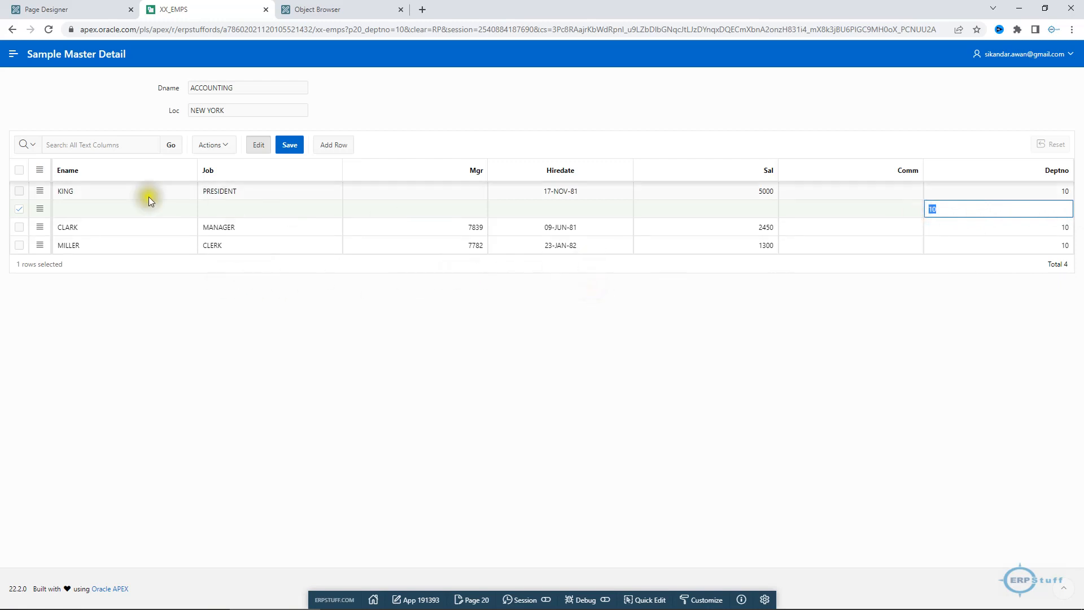
# Step: Enter the employee's name and the job Consultant in the new grid row
pyautogui.click(117, 211)
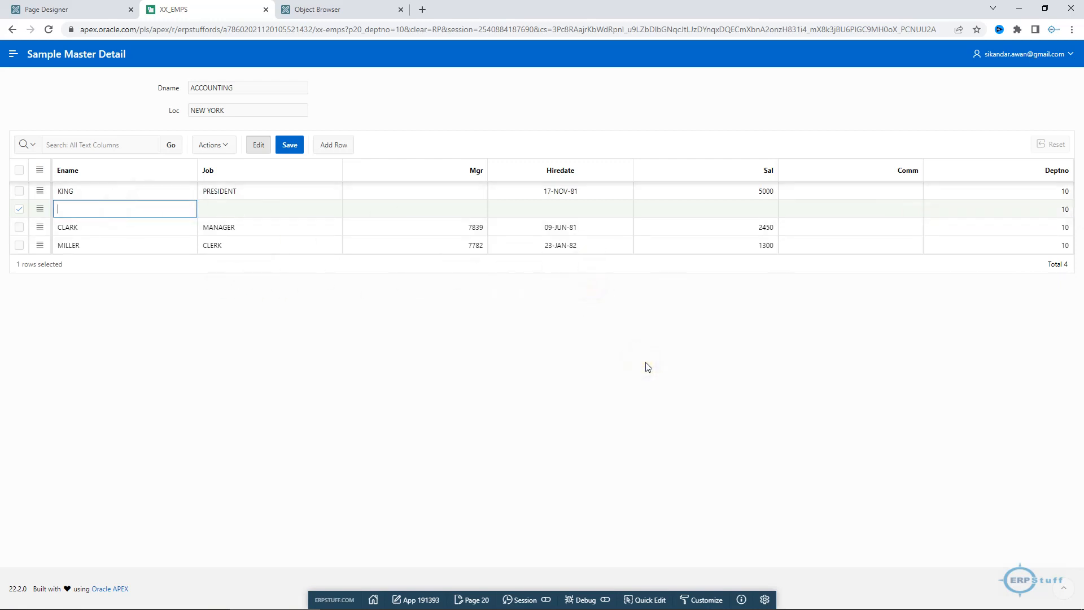
pyautogui.write('Mahrukh')
pyautogui.press('Tab')
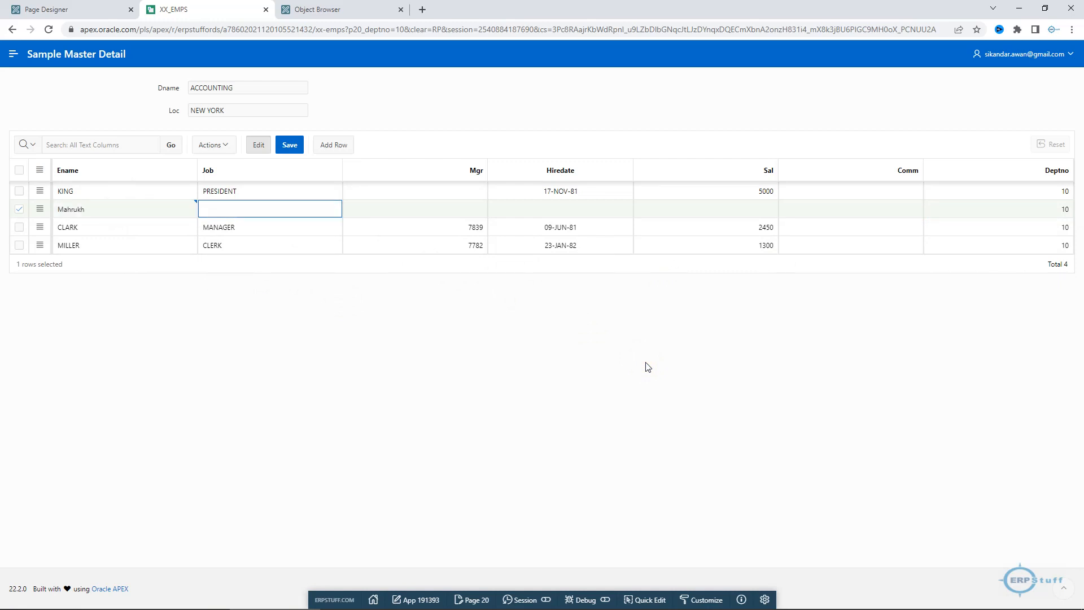
pyautogui.write('Consultant')
pyautogui.press('Tab')
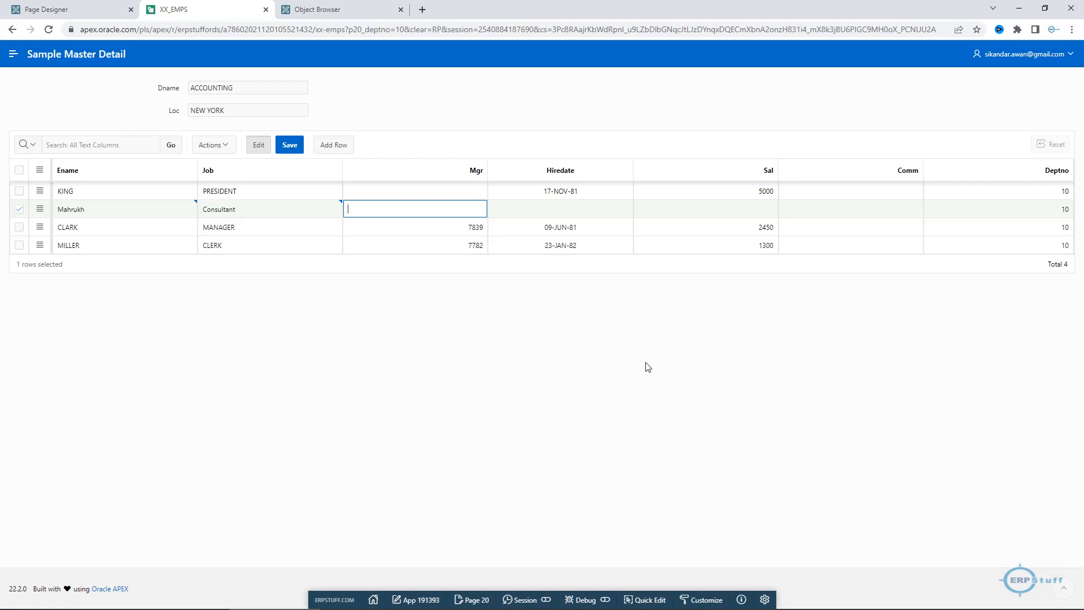
# Step: Leave Mgr empty, enter hire date 15-DEC-22, salary 100000 and commission 1000 in the new row, and try to save the grid
pyautogui.press('Tab')
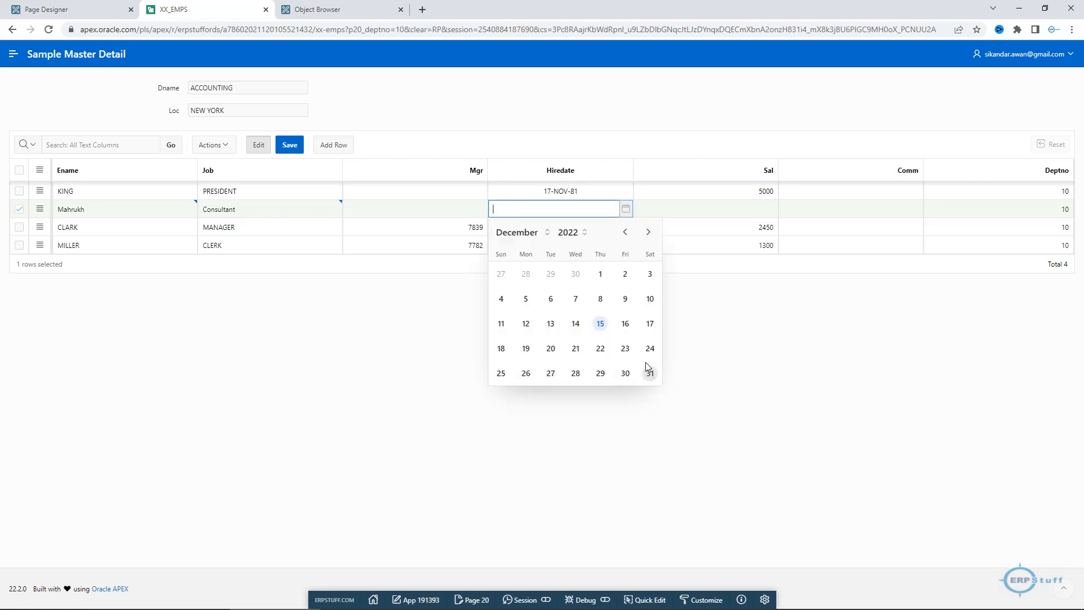
pyautogui.click(600, 323)
pyautogui.click(765, 210)
pyautogui.write('100000')
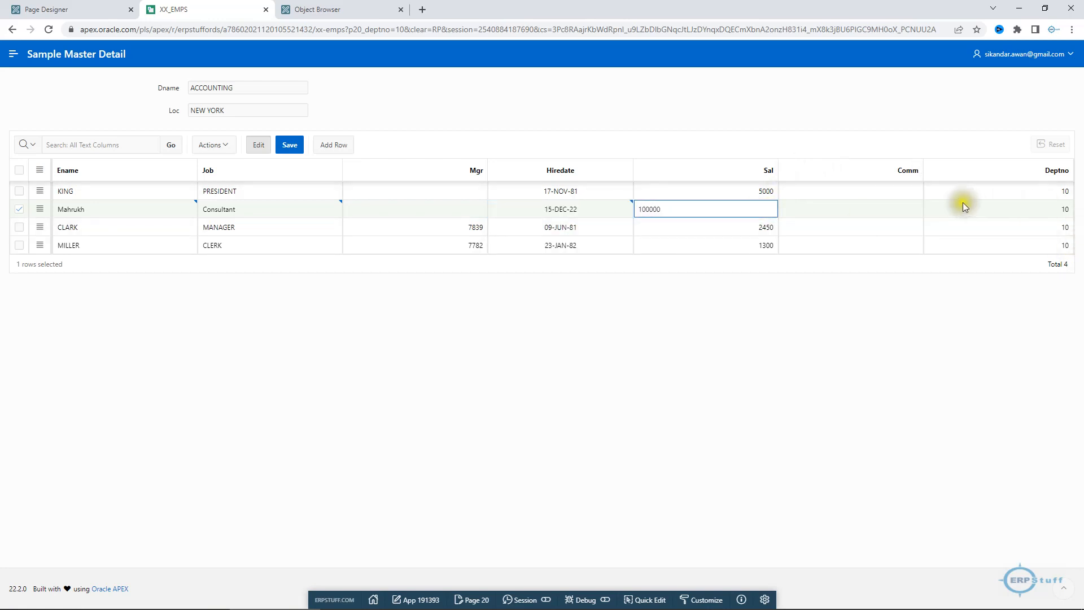
pyautogui.click(894, 207)
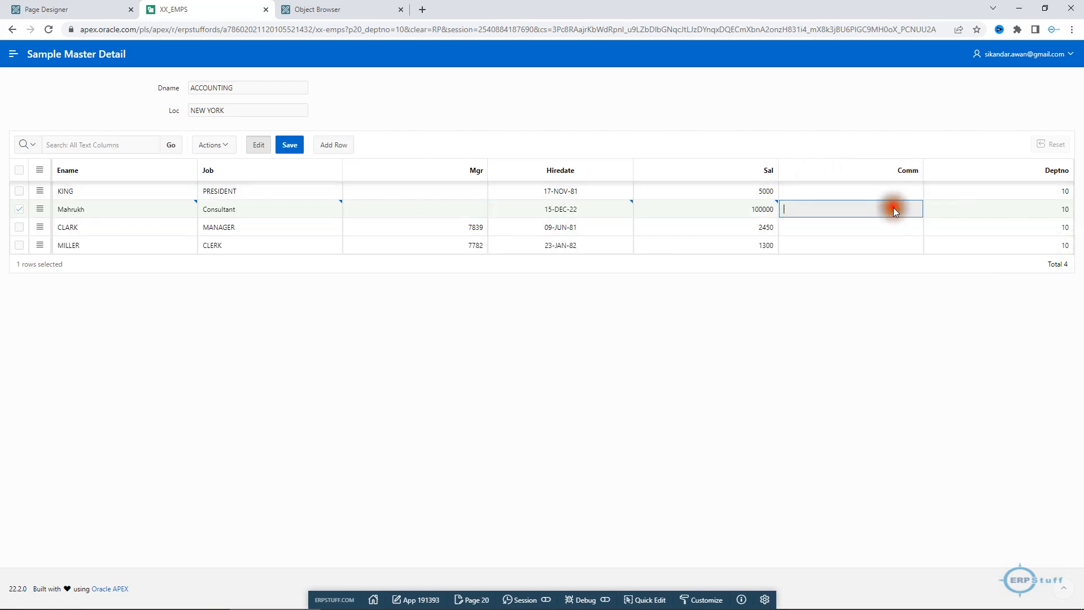
pyautogui.write('1000')
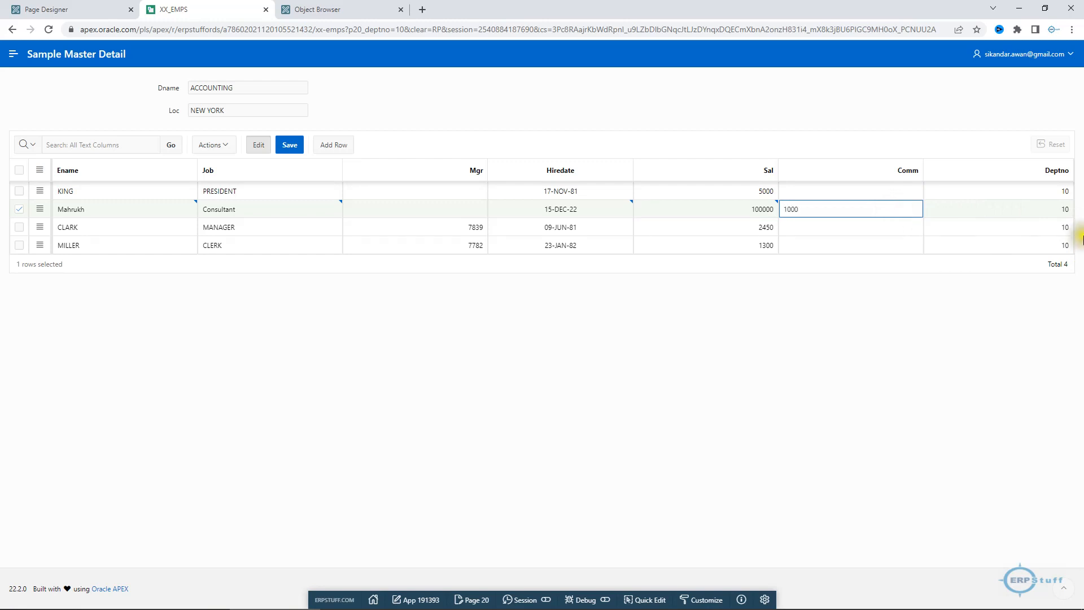
pyautogui.click(281, 146)
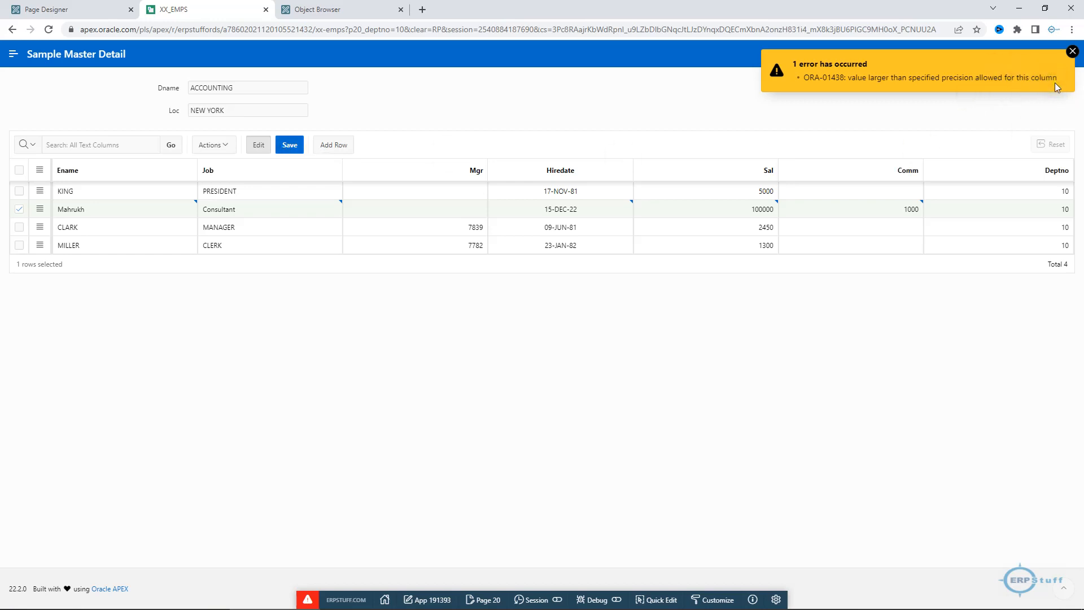
# Step: Change the new row's salary to 1000 and commission to 10, save the grid, and dismiss the messages
pyautogui.click(748, 213)
pyautogui.press('BackSpace')
pyautogui.press('BackSpace')
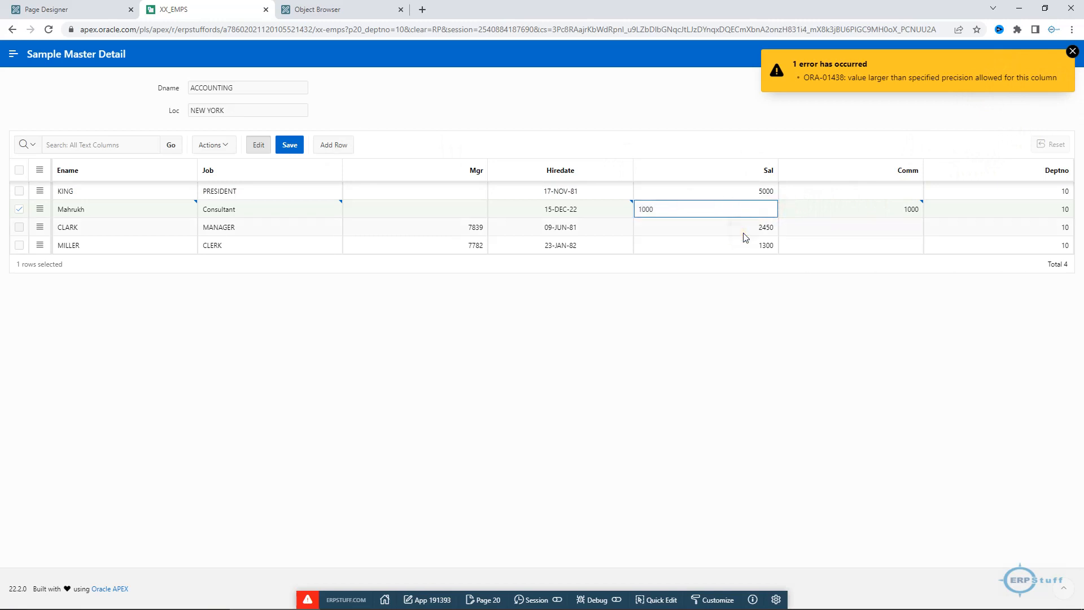
pyautogui.click(914, 207)
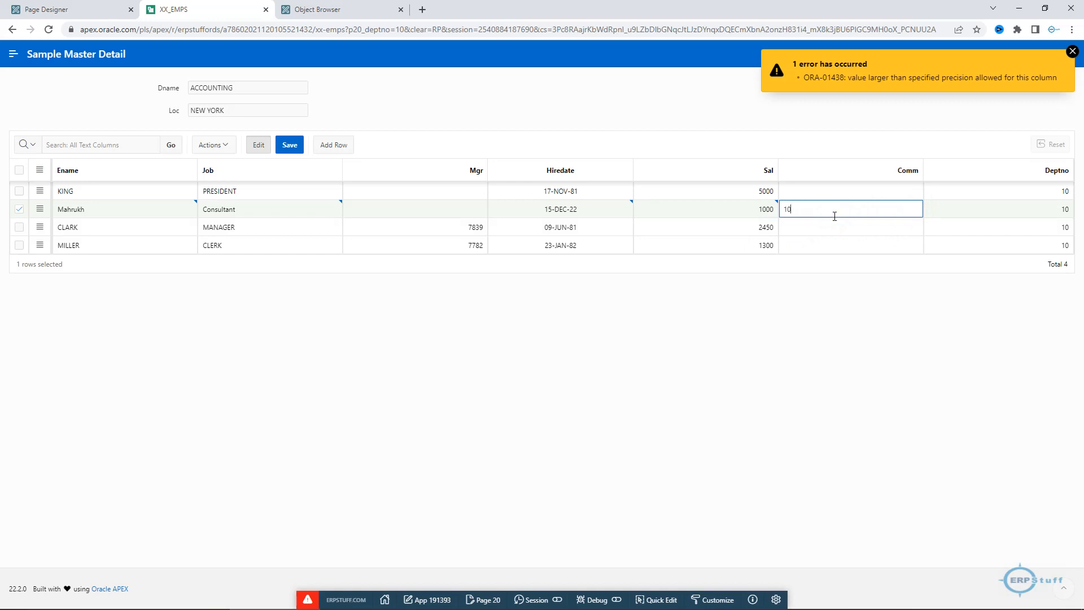
pyautogui.click(1072, 51)
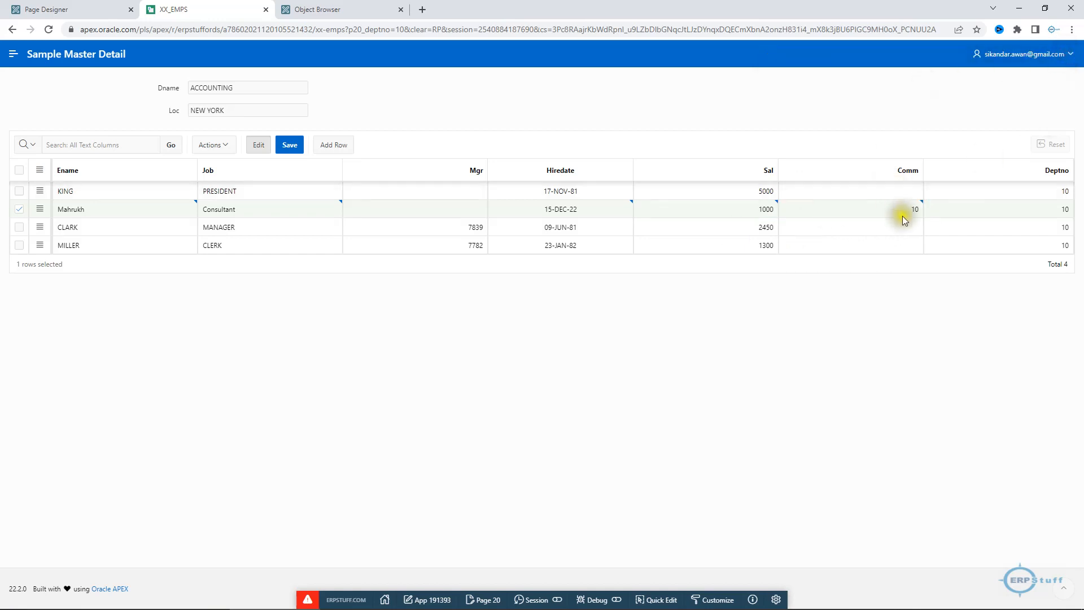
pyautogui.click(292, 148)
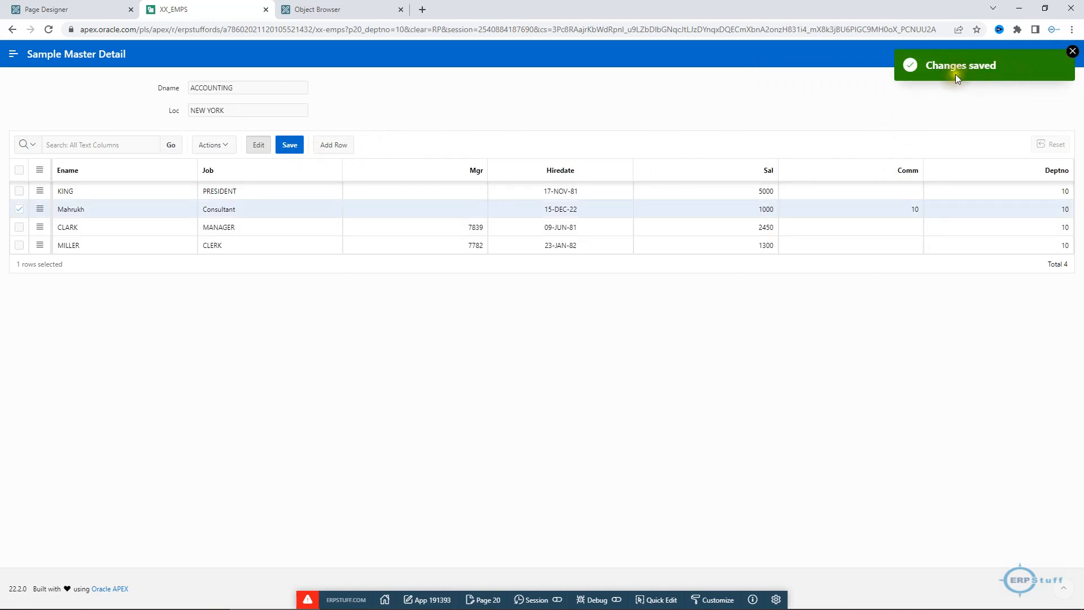
pyautogui.click(1073, 51)
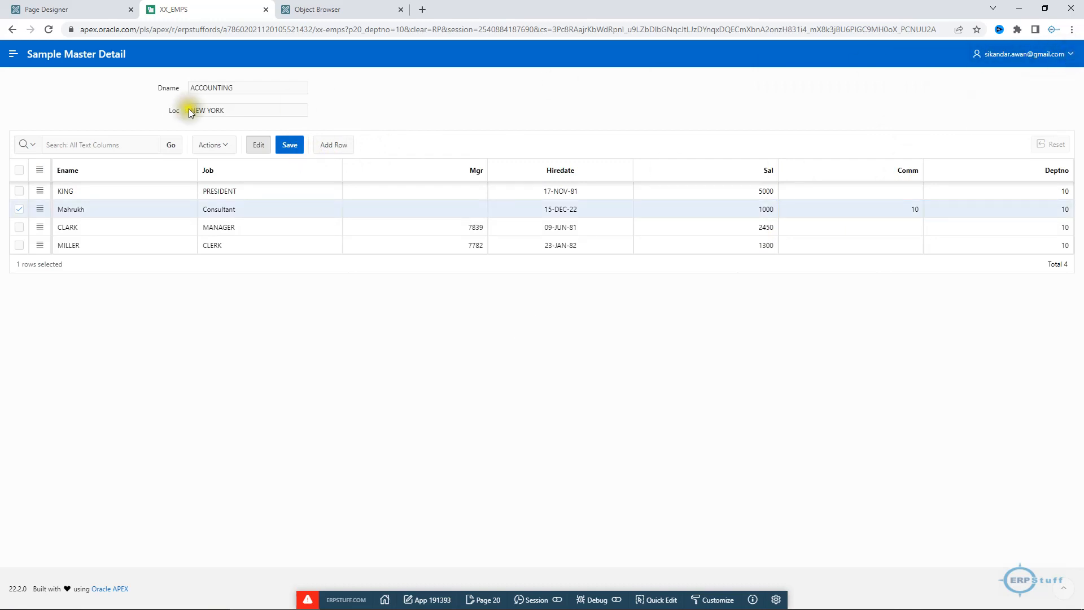
# Step: Reopen the ACCOUNTING department from the XX_Drilldown report, check the added employee row and its Deptno, and return to Page Designer
pyautogui.moveTo(249, 88); pyautogui.dragTo(156, 87)
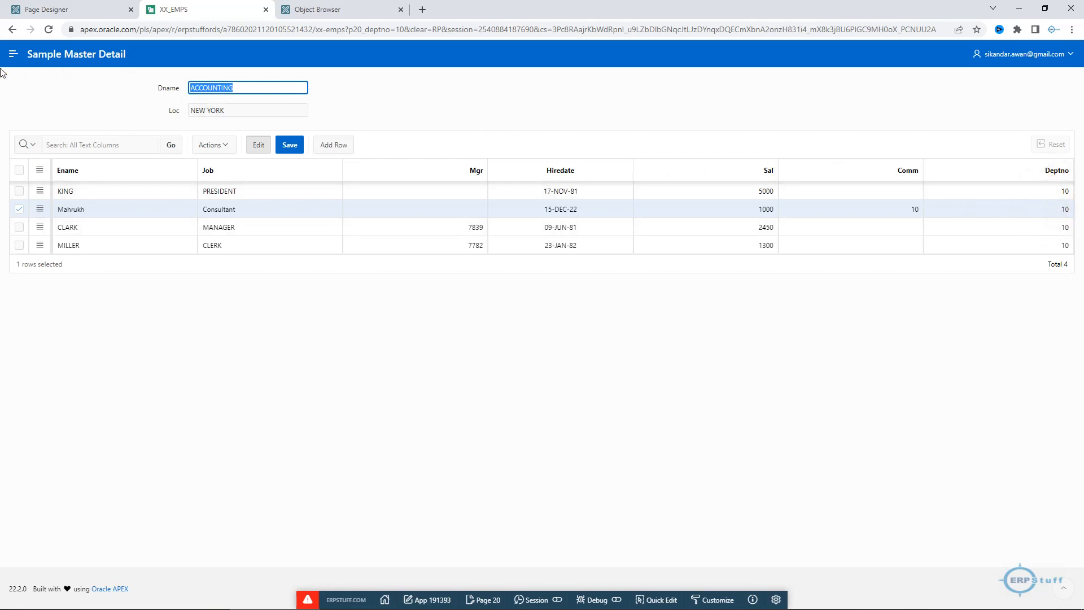
pyautogui.click(14, 30)
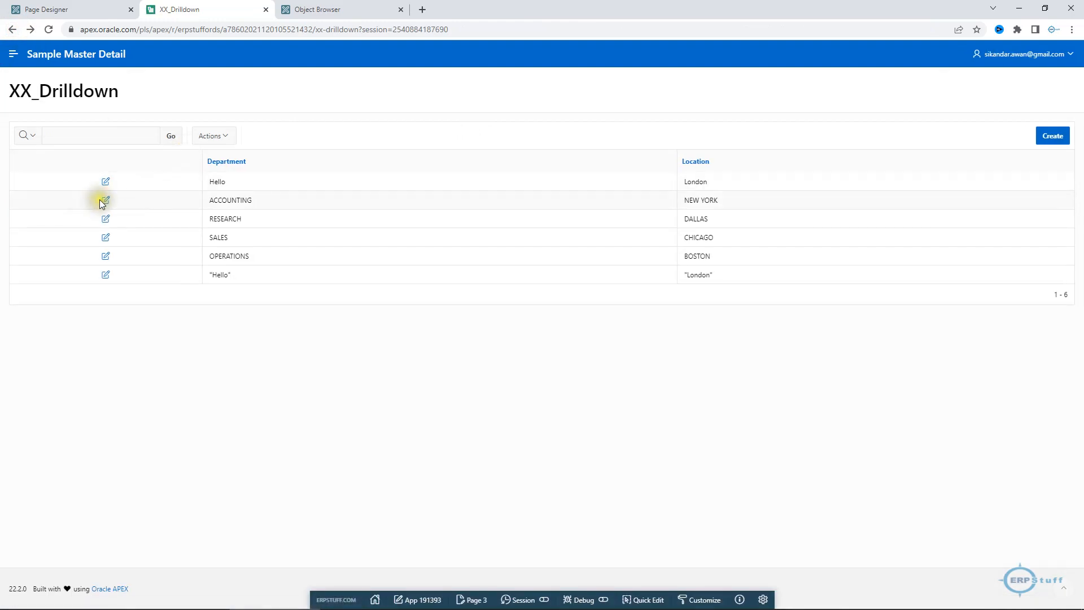
pyautogui.click(102, 201)
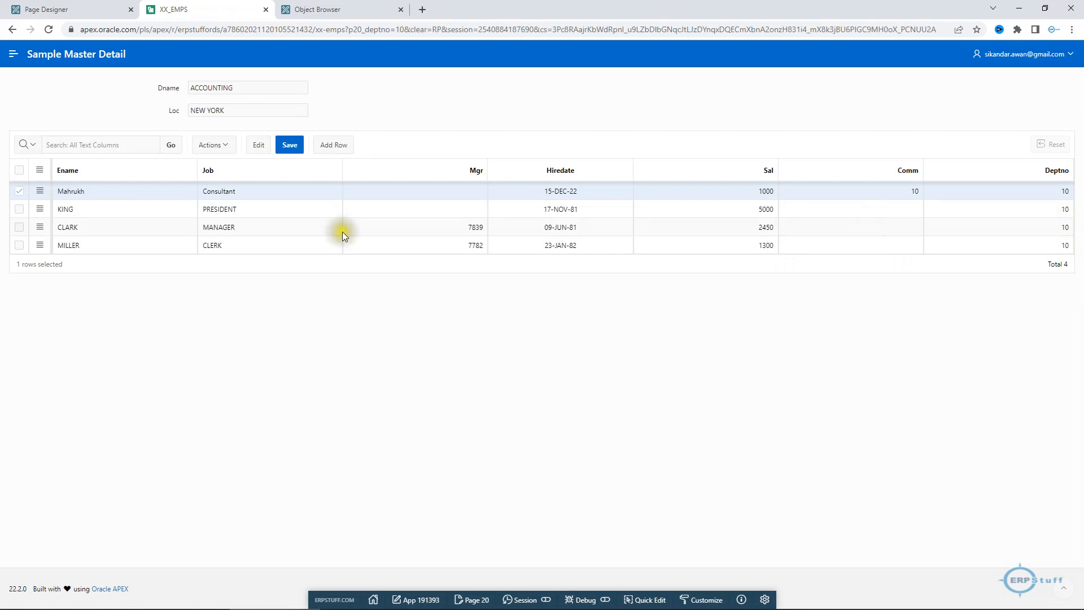
pyautogui.click(242, 191)
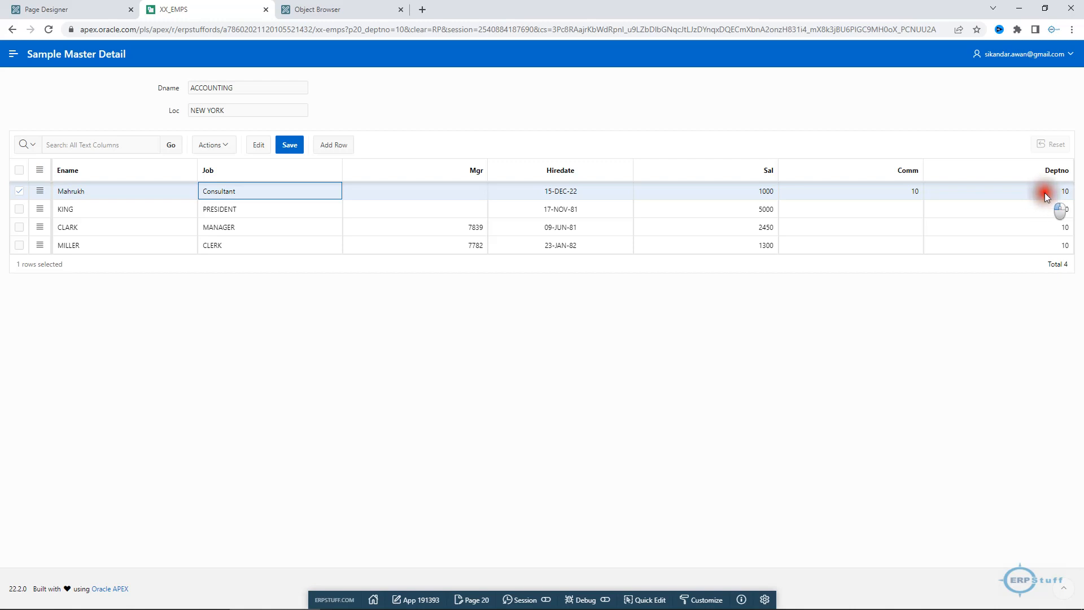
pyautogui.click(1045, 192)
pyautogui.click(46, 9)
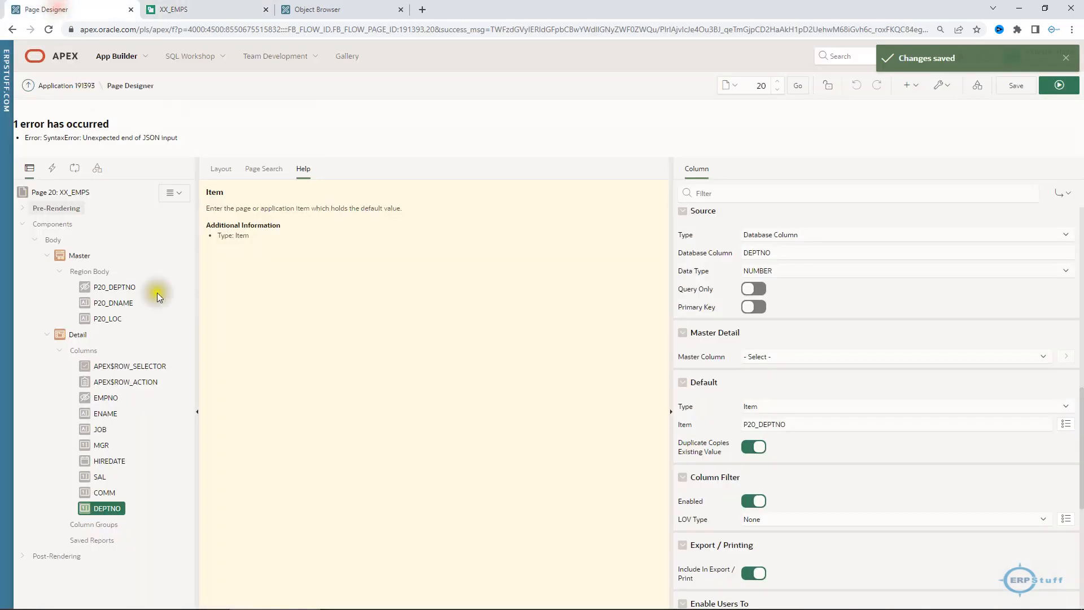
# Step: Change the type of the Detail region's DEPTNO column to Hidden and save page 20
pyautogui.scroll(2, 770, 248)
pyautogui.scroll(6, 768, 245)
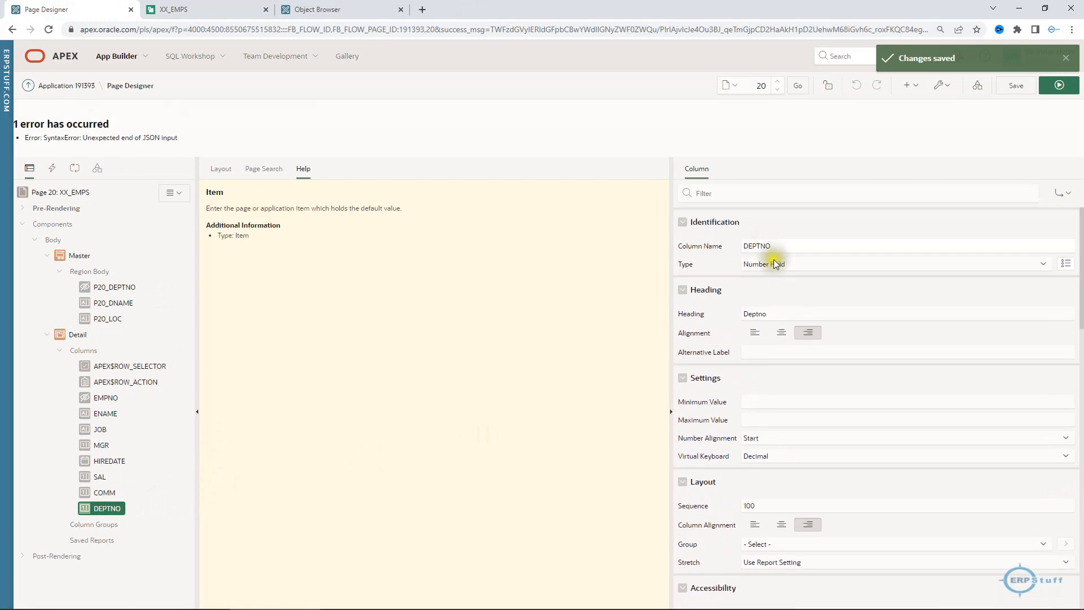
pyautogui.click(775, 264)
pyautogui.press('Up')
pyautogui.press('Up')
pyautogui.press('Up')
pyautogui.press('Up')
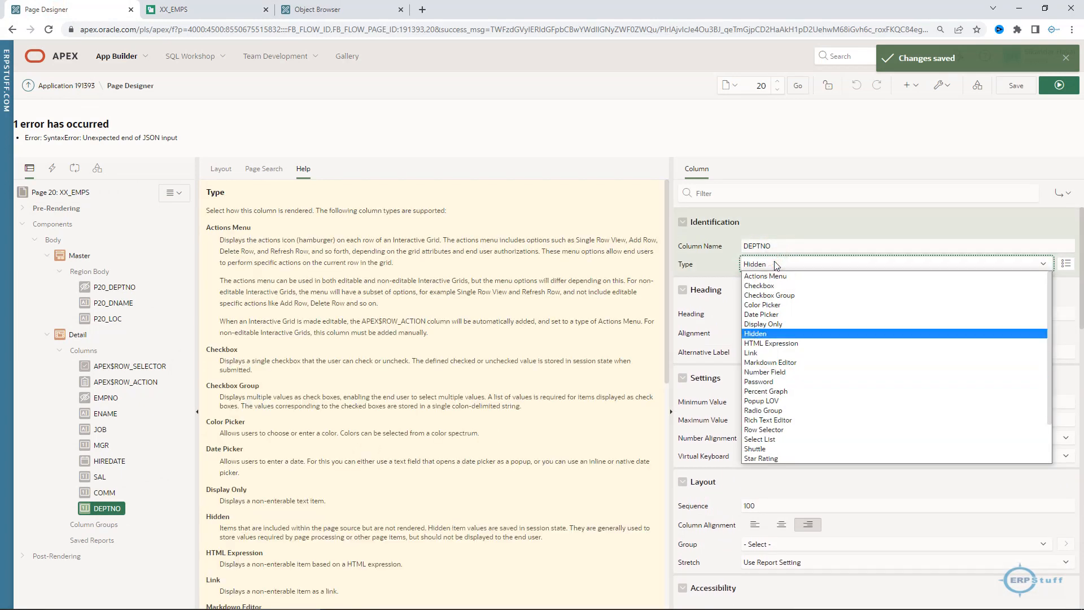
pyautogui.press('Return')
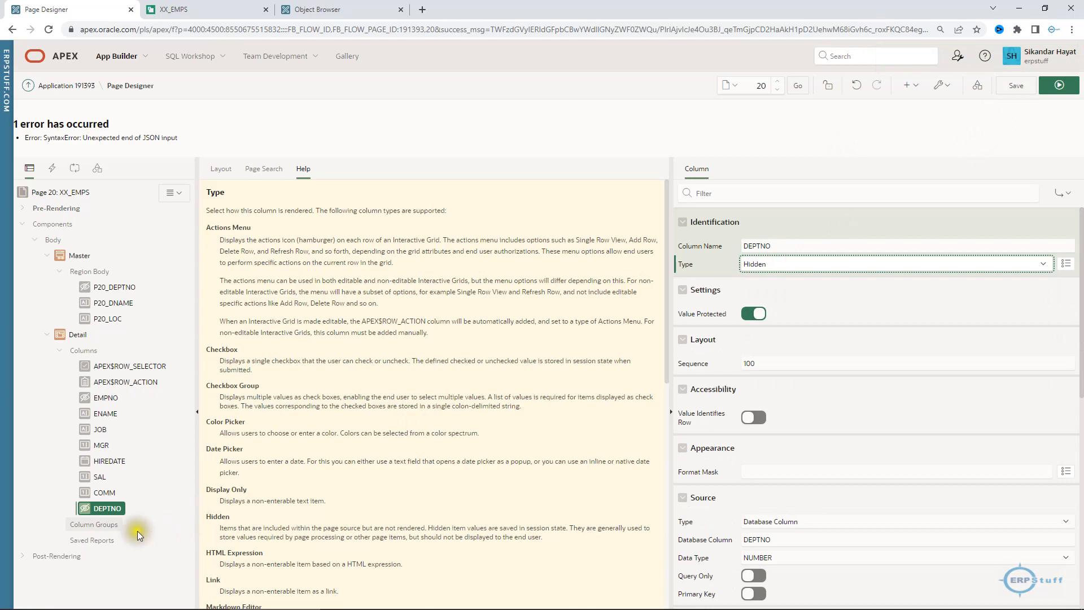
pyautogui.click(1017, 86)
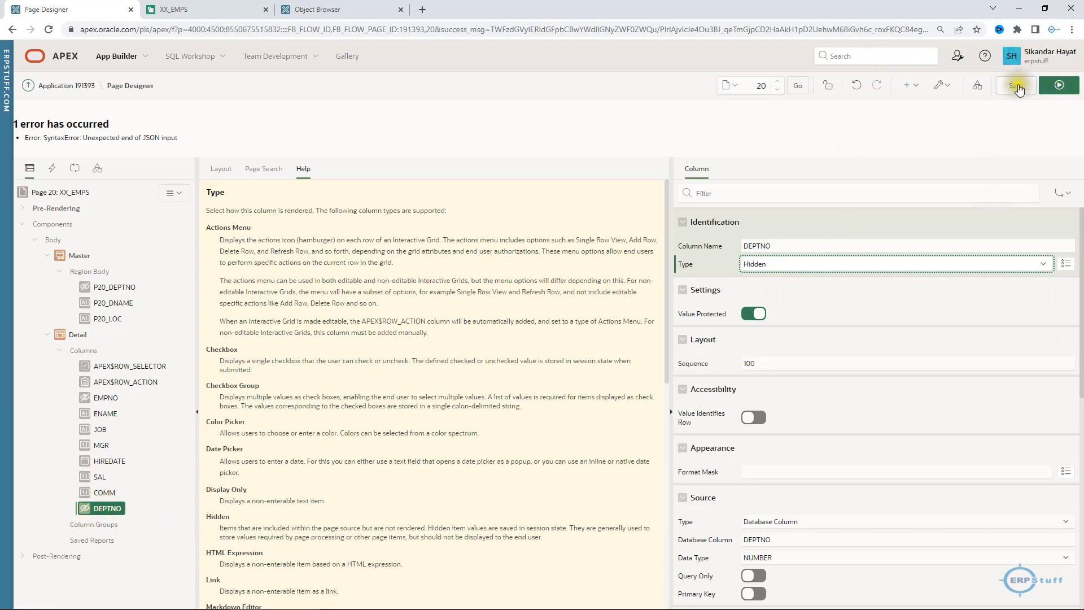
# Step: Reload the running XX_EMPS page, add a new grid row, and enter the employee's name
pyautogui.click(182, 11)
pyautogui.click(49, 29)
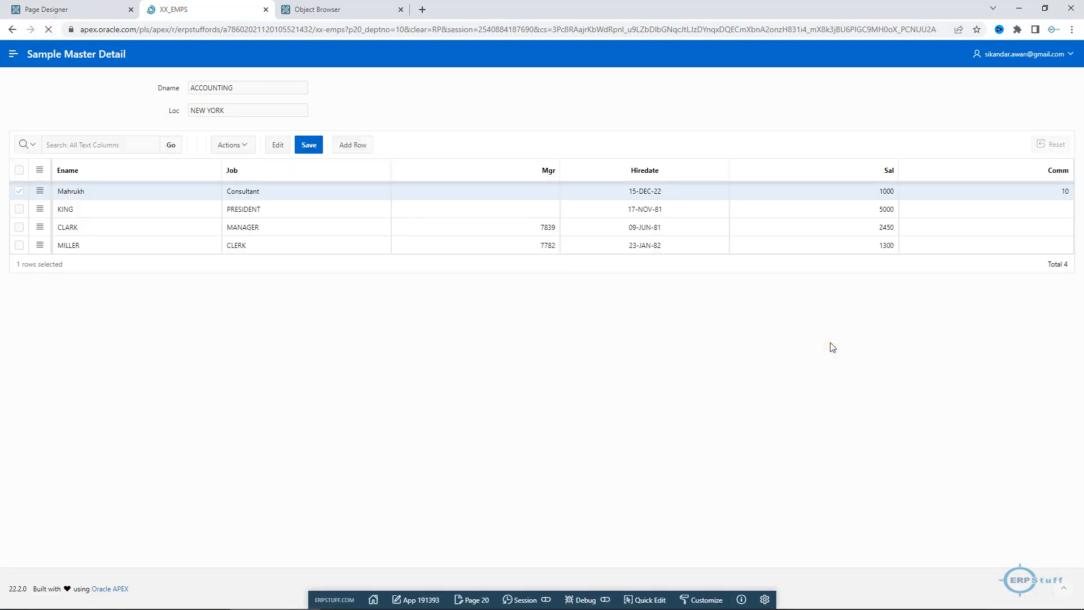
pyautogui.click(333, 145)
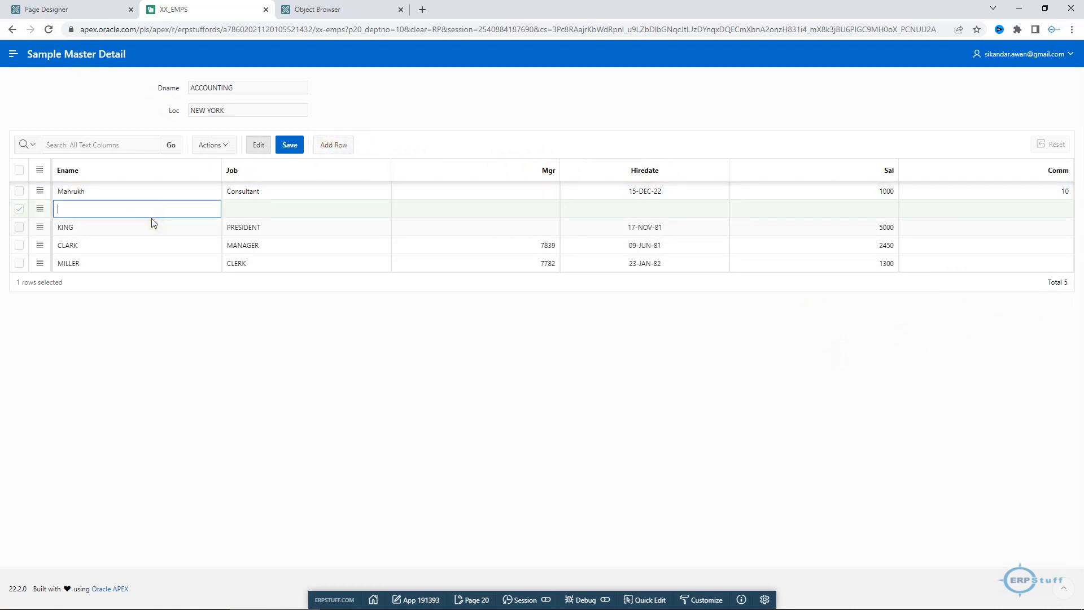
pyautogui.write('Sikandar')
pyautogui.press('Tab')
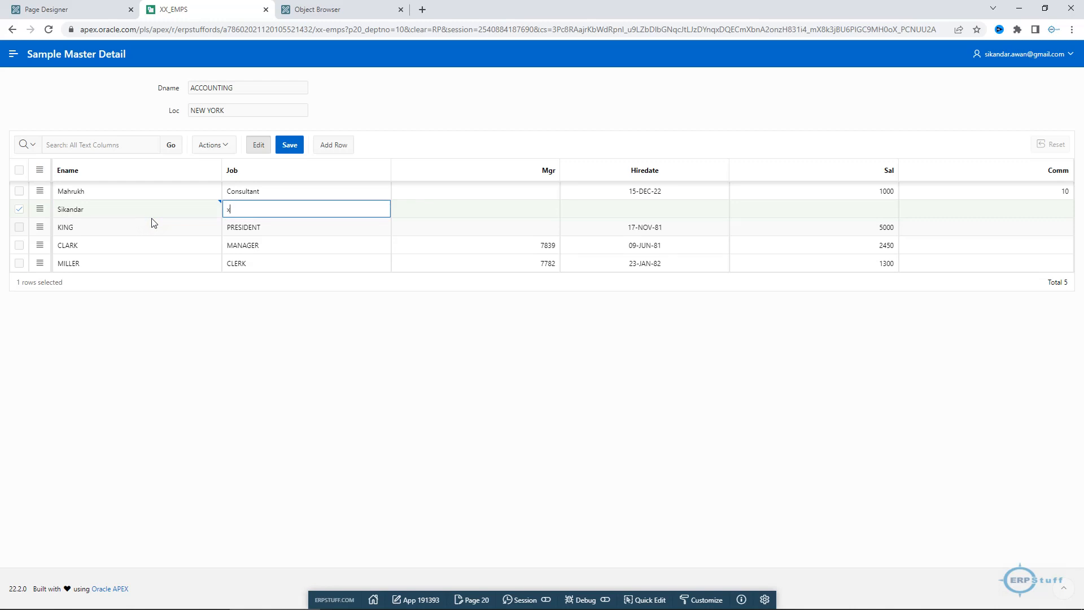
# Step: Leave Mgr empty, set the new row's hire date to 15-DEC-22, and enter the job Analyst
pyautogui.press('Tab')
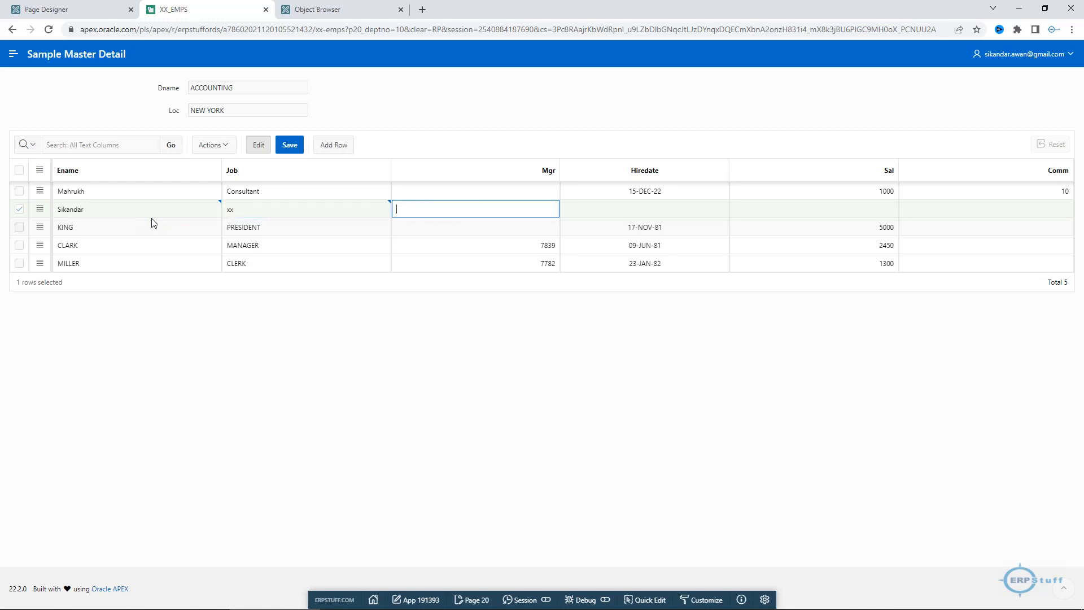
pyautogui.press('Tab')
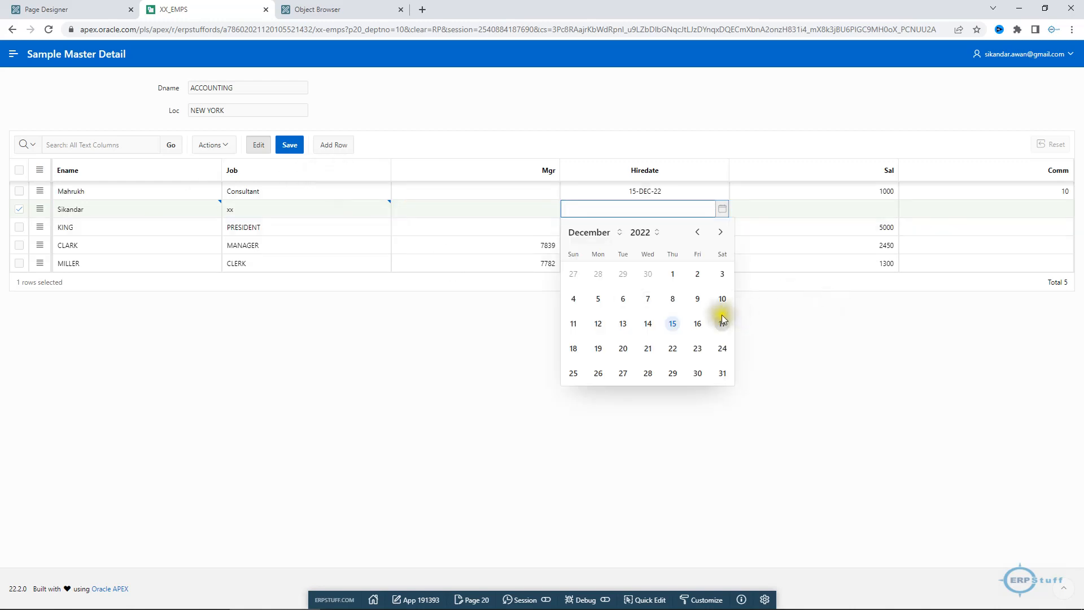
pyautogui.click(672, 323)
pyautogui.click(269, 211)
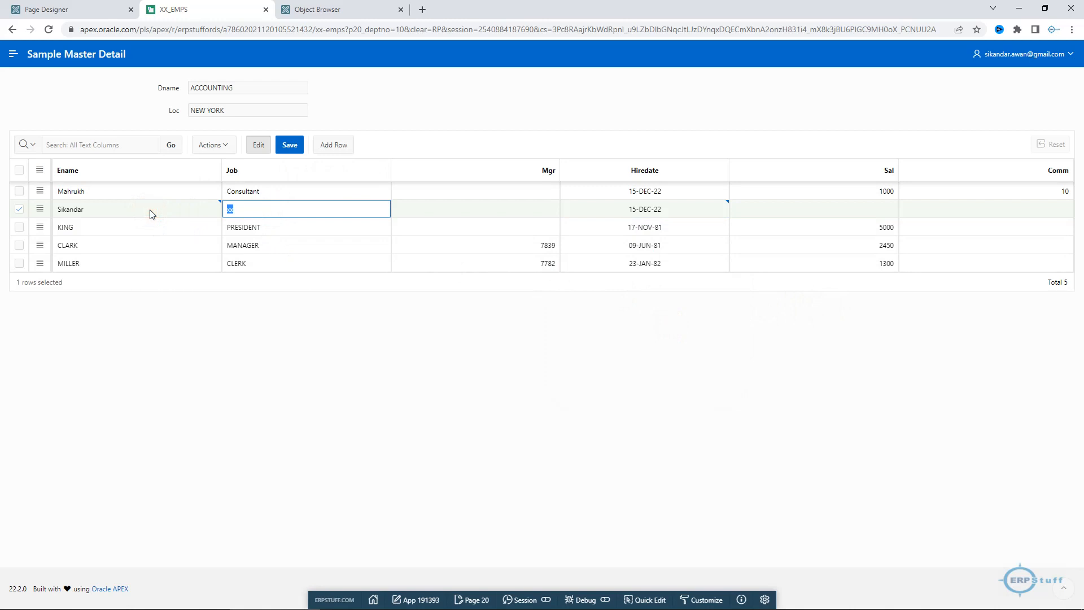
pyautogui.write('Analyst')
# Step: Enter salary 500 and commission 2 in the new row and save the grid
pyautogui.click(870, 212)
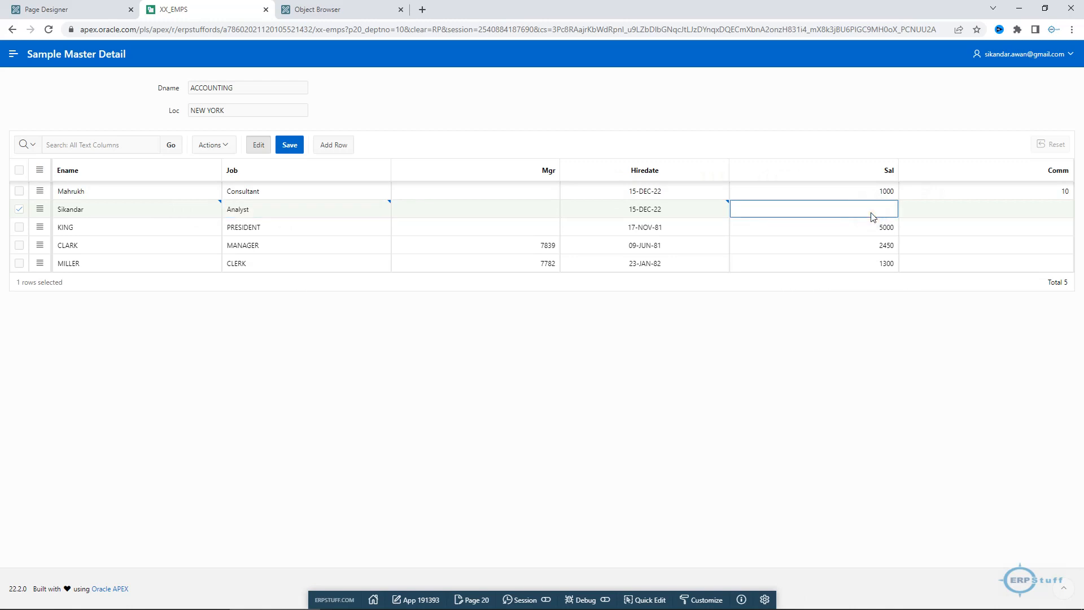
pyautogui.write('500')
pyautogui.press('Tab')
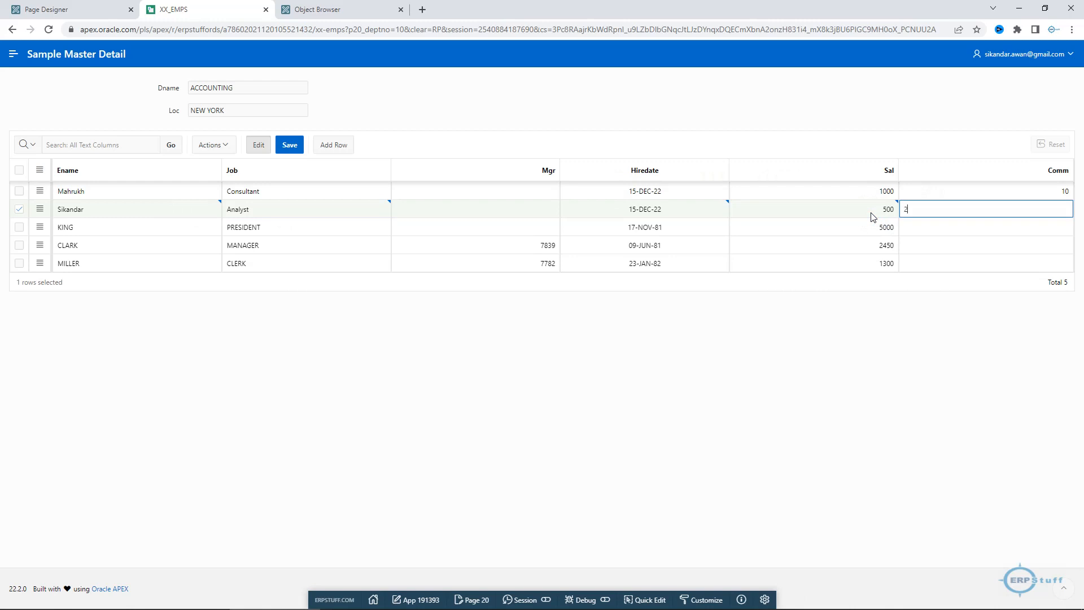
pyautogui.click(291, 147)
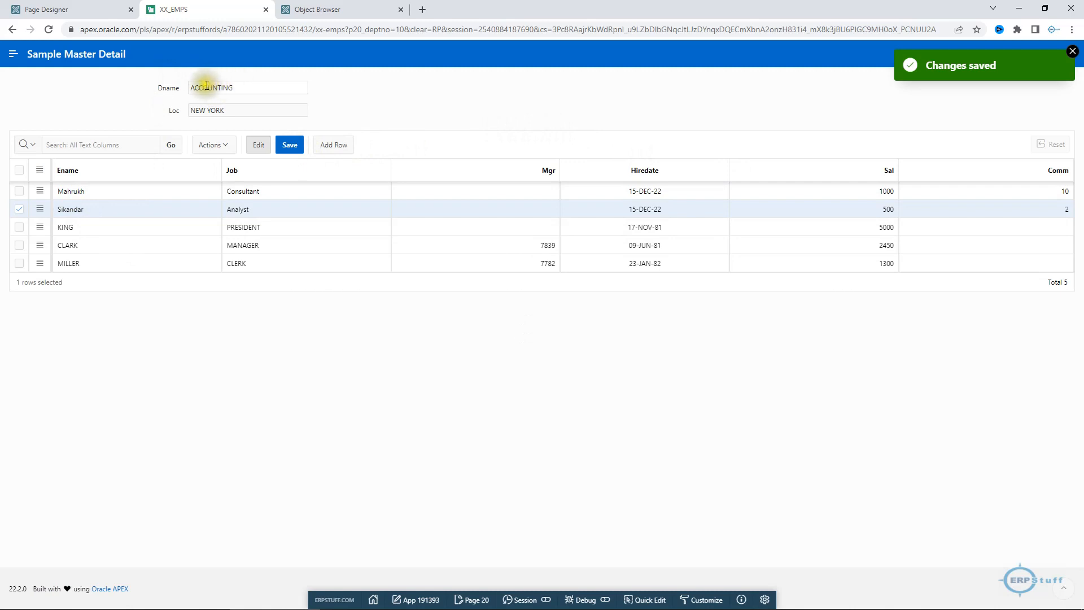
# Step: Go back to the XX_Drilldown report, refresh it, and reopen the ACCOUNTING department to check its employee rows
pyautogui.click(12, 30)
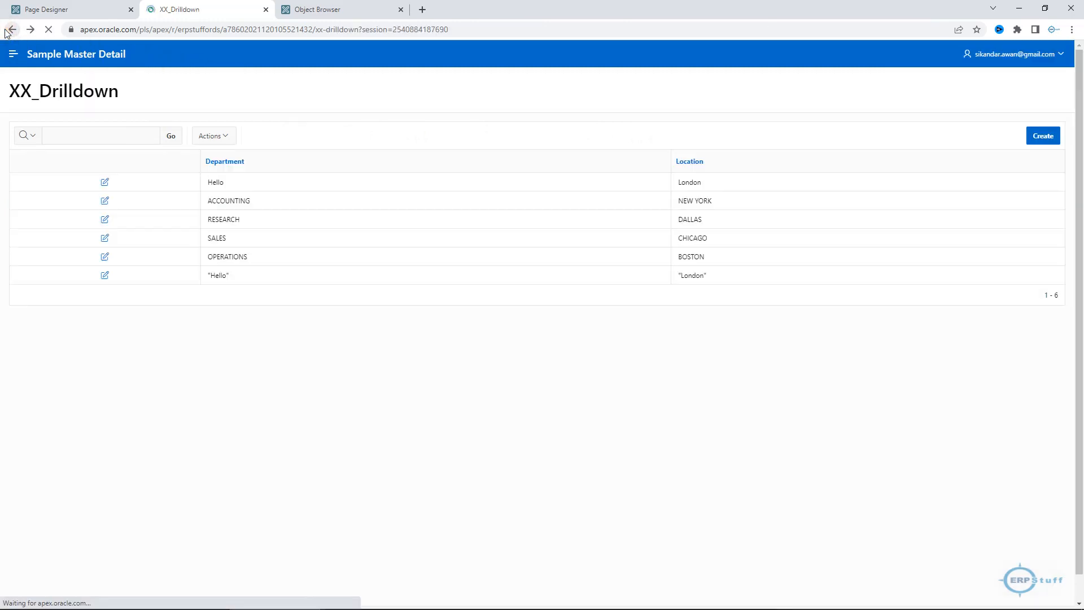
pyautogui.click(47, 30)
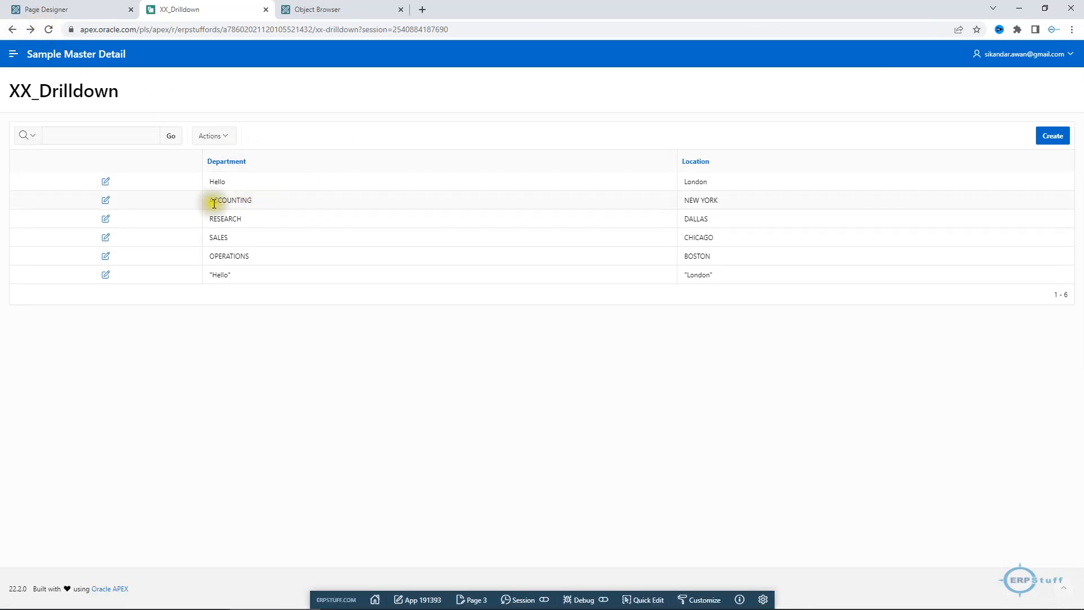
pyautogui.click(105, 201)
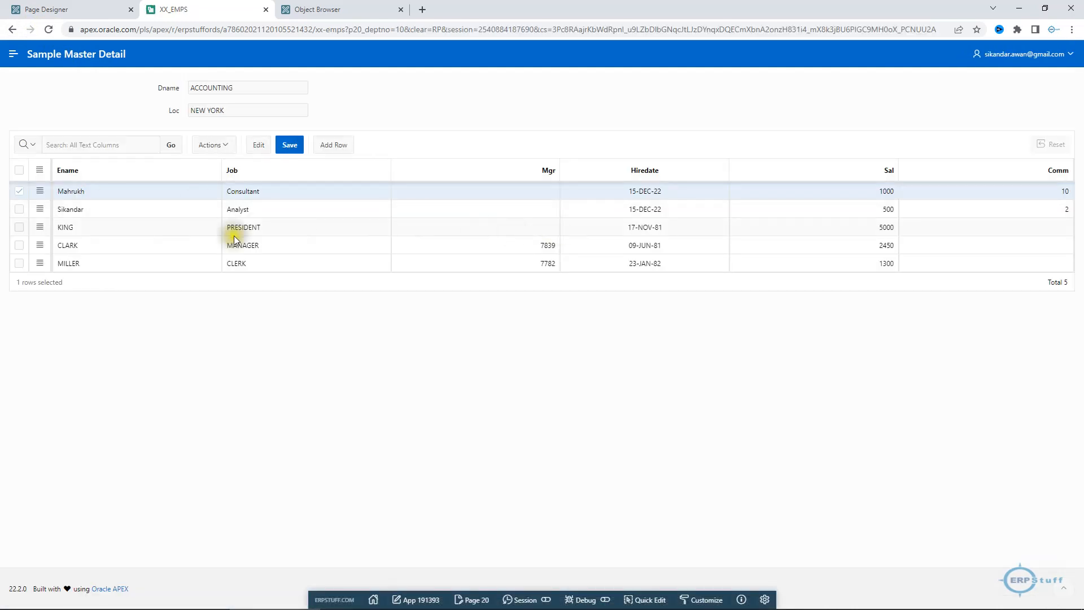
pyautogui.click(288, 205)
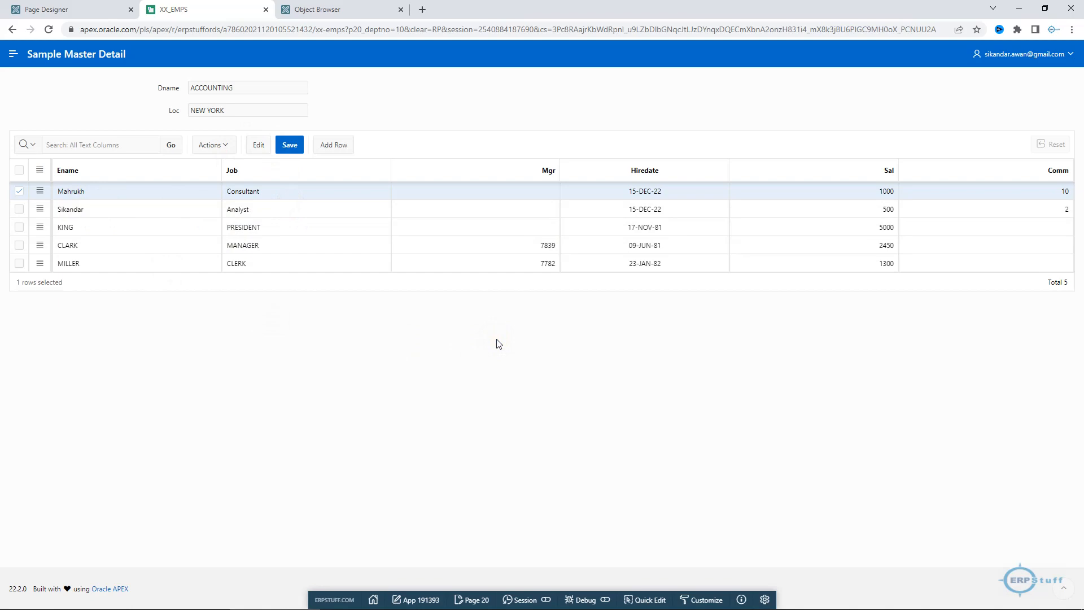
# Step: Return to Page Designer and change the Master region's type to Interactive Grid
pyautogui.click(75, 10)
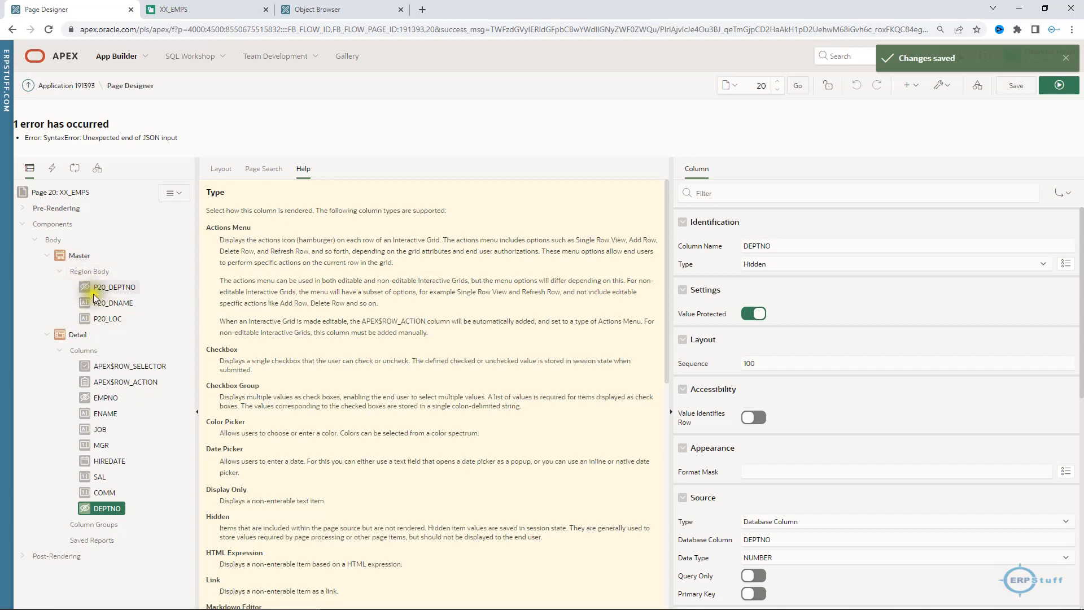
pyautogui.click(87, 259)
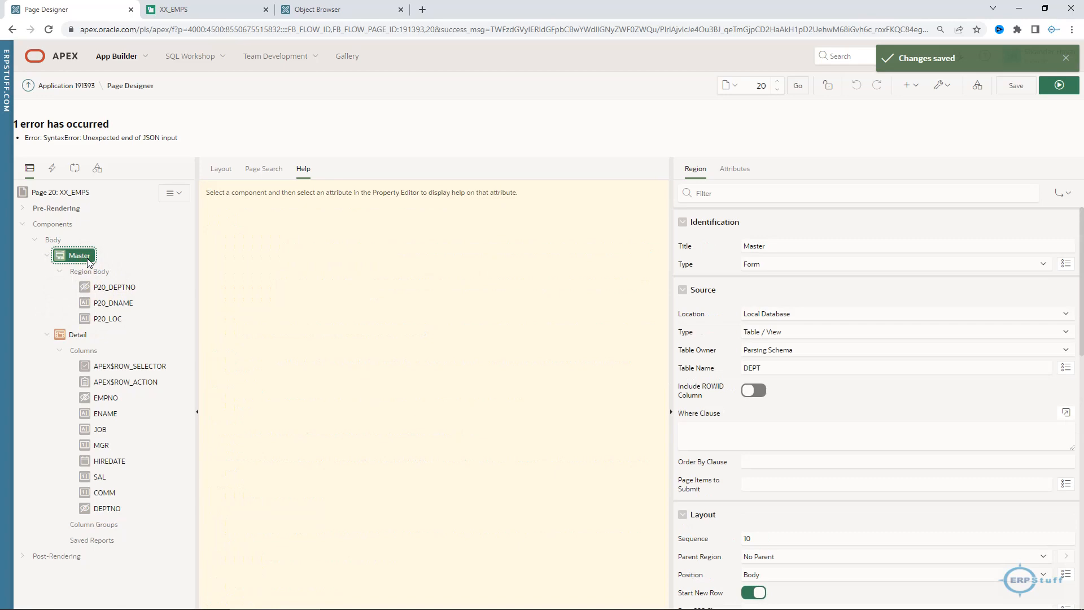
pyautogui.click(781, 264)
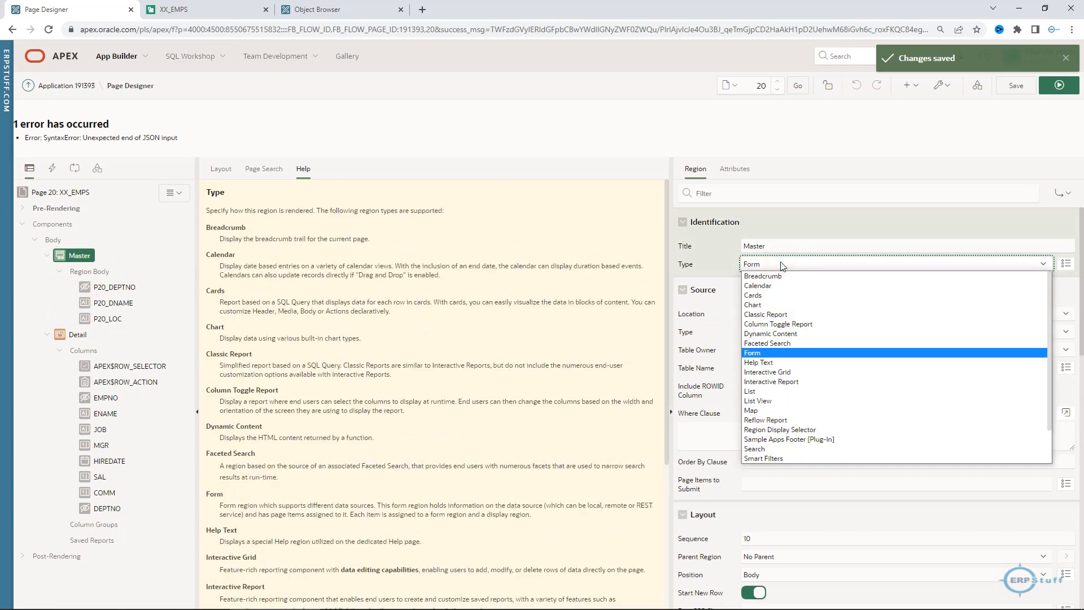
pyautogui.click(773, 373)
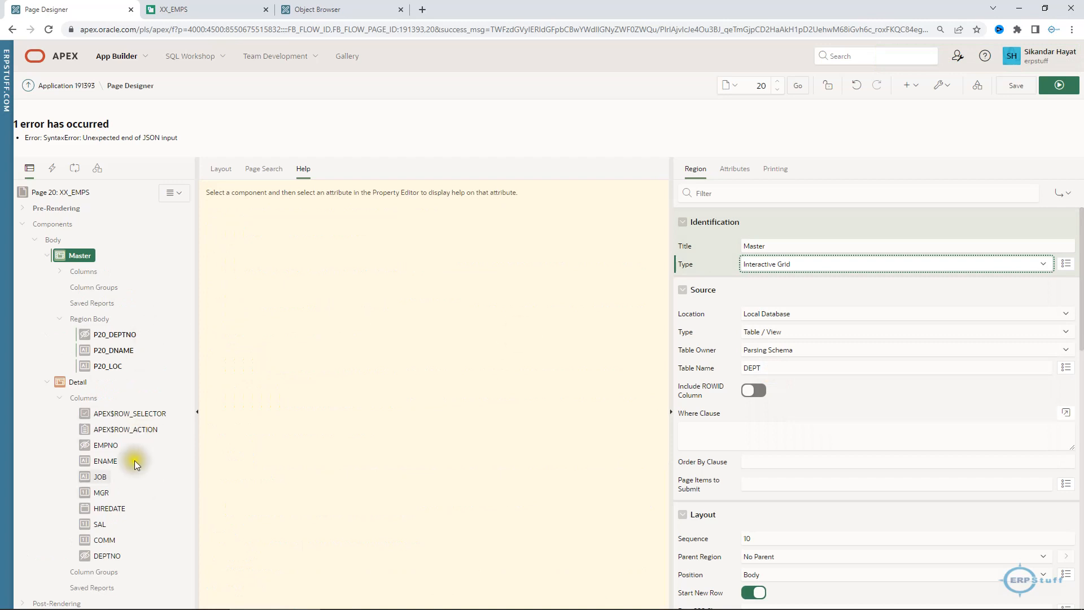
# Step: Remove the default value type from the Detail region's DEPTNO column
pyautogui.click(108, 557)
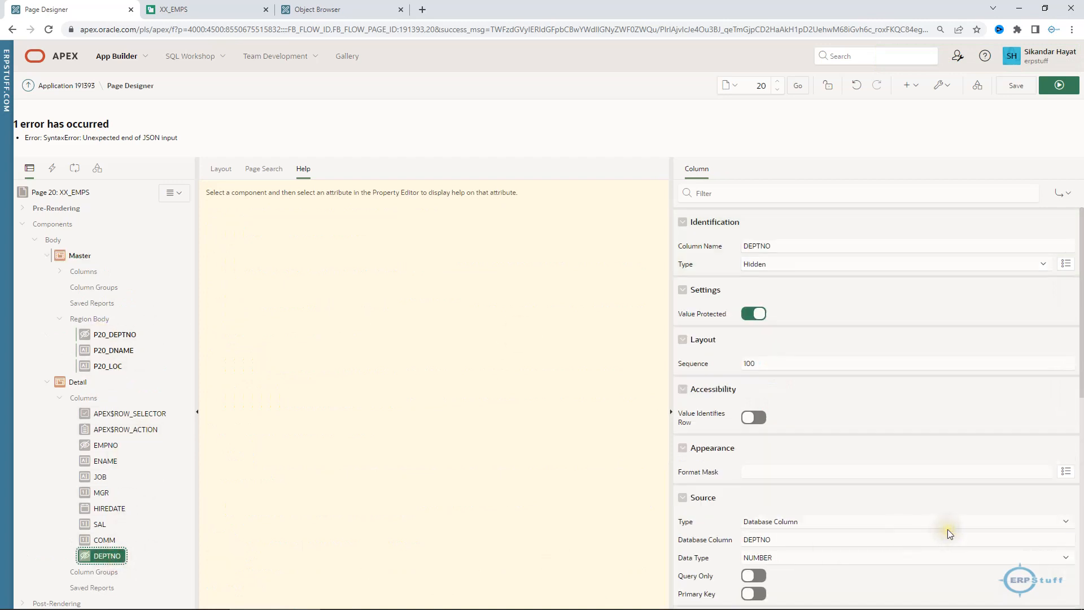
pyautogui.scroll(-2, 948, 531)
pyautogui.scroll(-5, 948, 533)
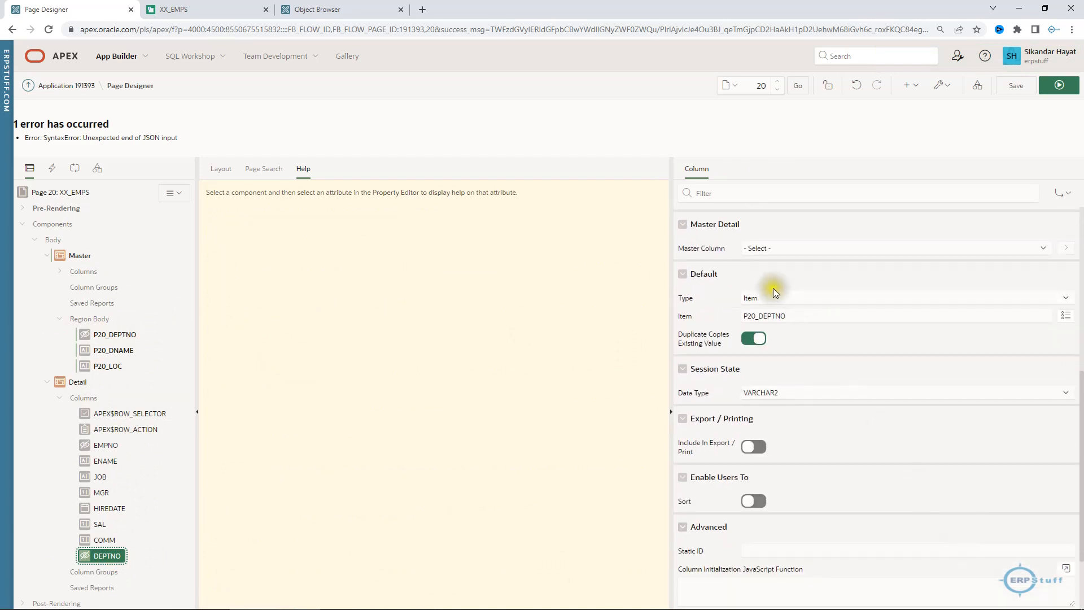
pyautogui.click(770, 292)
pyautogui.click(765, 310)
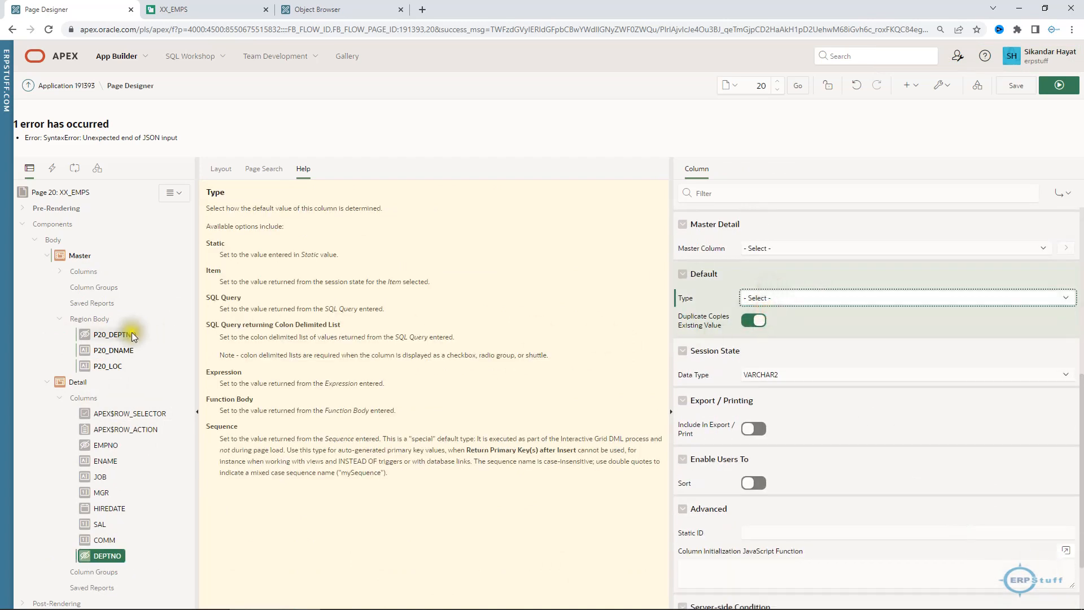
# Step: Delete the DEPTNO = :P20_DEPTNO where clause from the Detail region's source
pyautogui.click(76, 383)
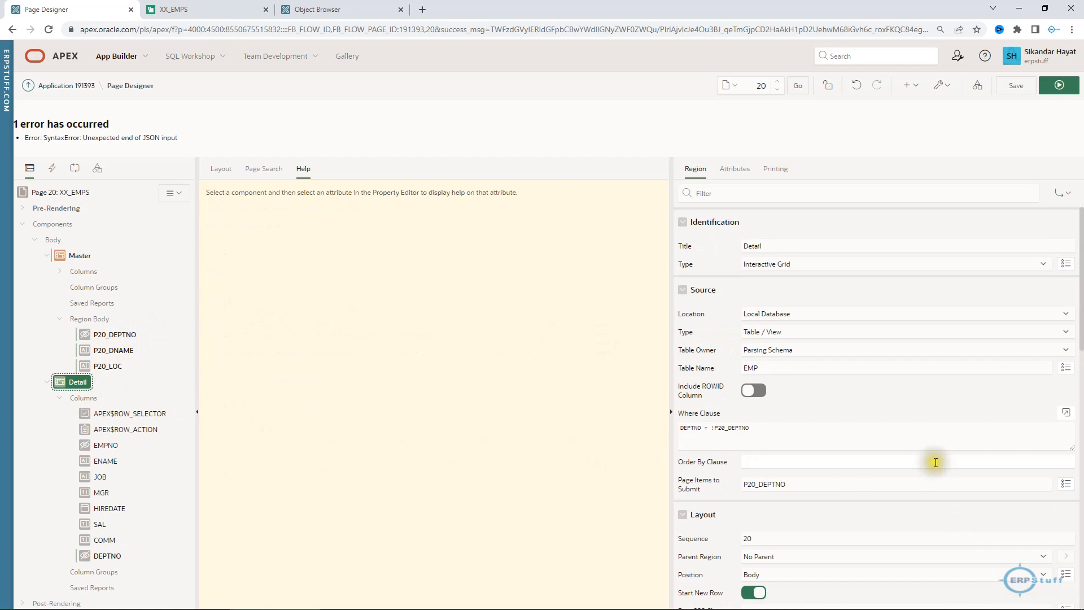
pyautogui.click(762, 429)
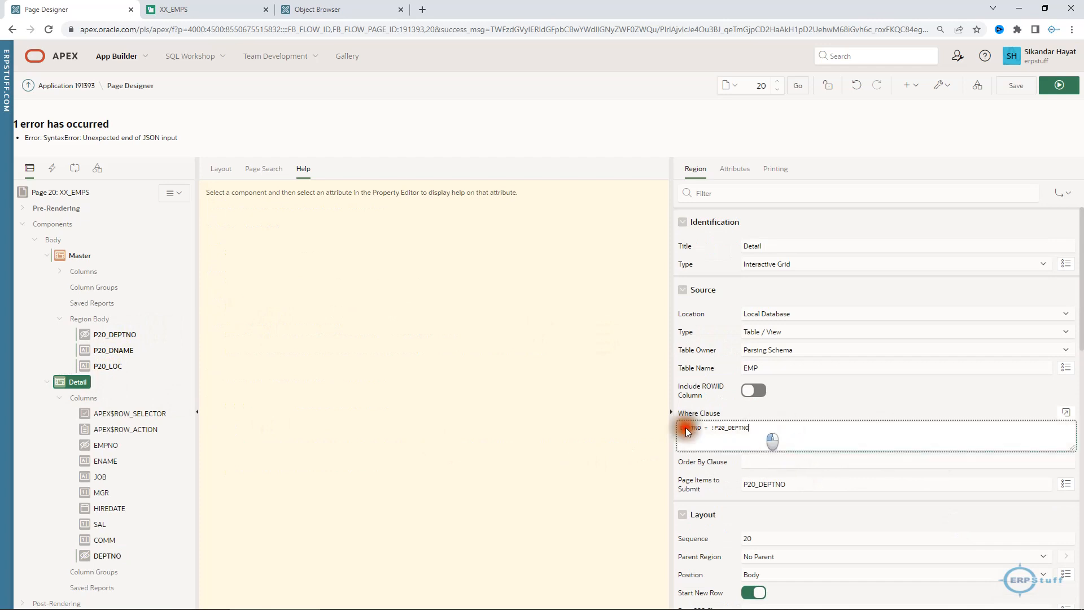
pyautogui.moveTo(762, 429); pyautogui.dragTo(620, 428)
pyautogui.press('BackSpace')
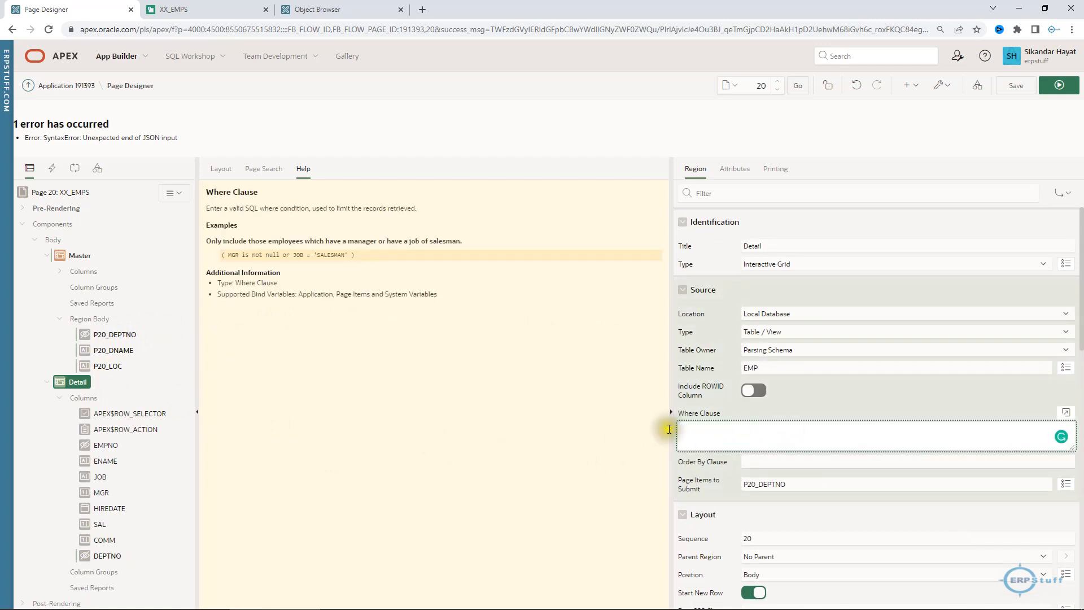
# Step: Set the Detail region's master region to Master and save page 20
pyautogui.scroll(-5, 763, 461)
pyautogui.scroll(-4, 756, 462)
pyautogui.click(758, 453)
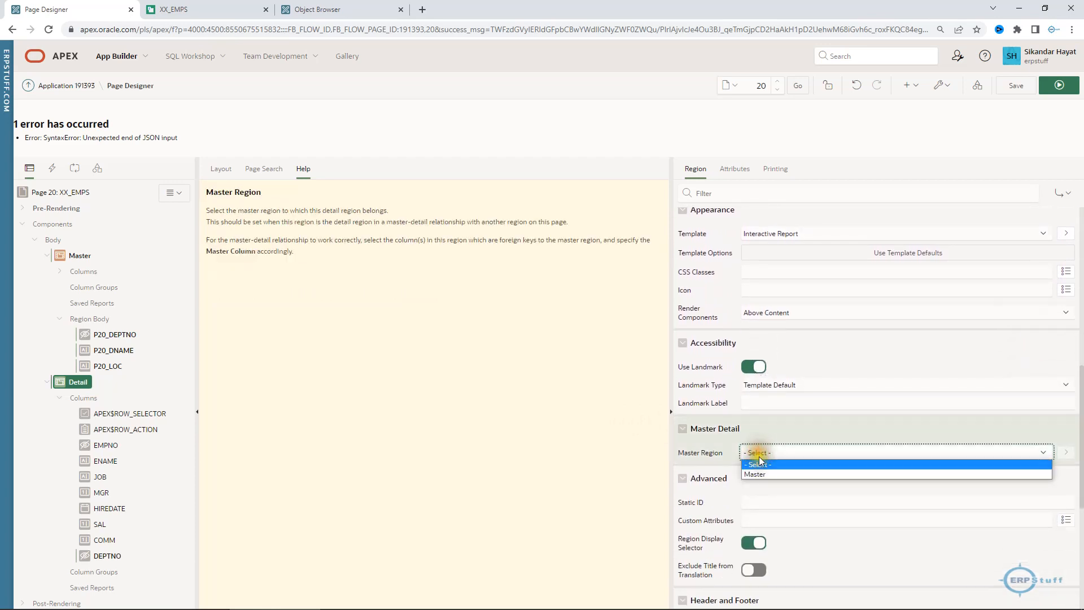
pyautogui.click(756, 474)
pyautogui.click(1020, 87)
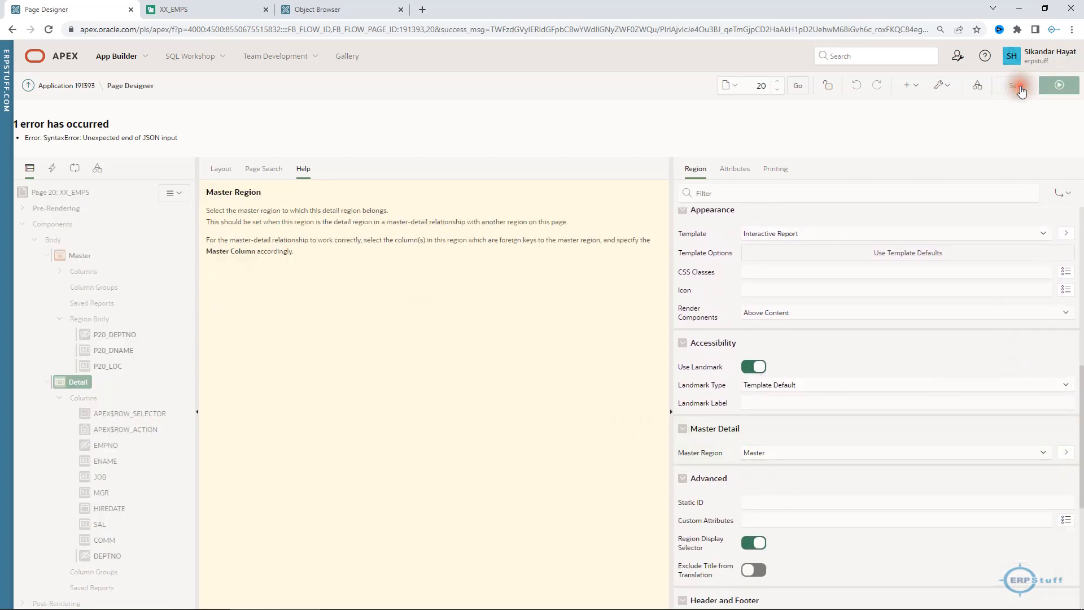
# Step: Highlight the JSON syntax error text above the designer and run page 20 to test the grid-based master detail
pyautogui.click(1061, 88)
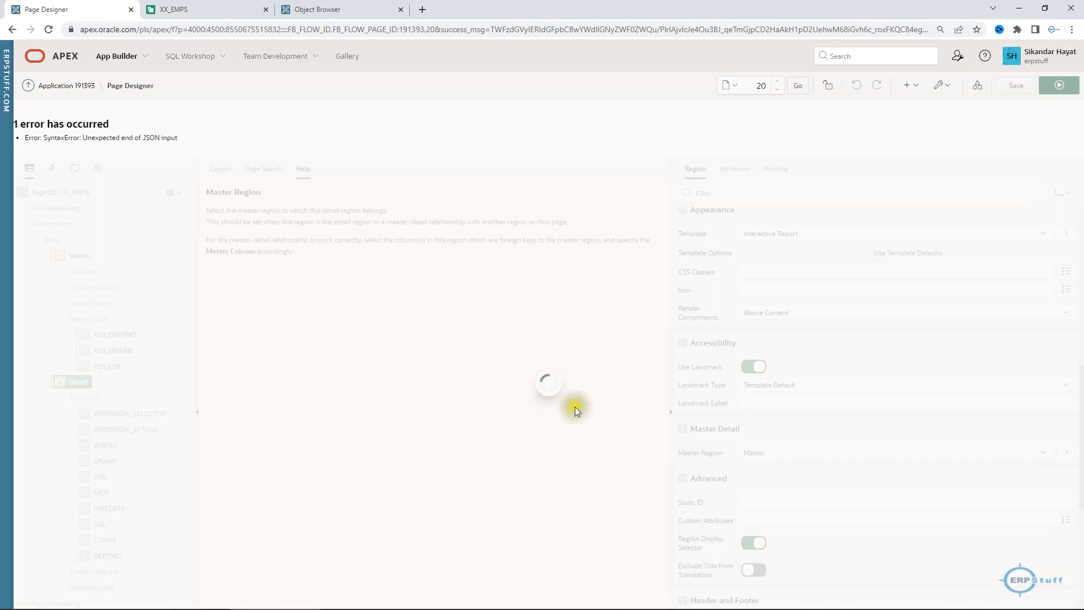
pyautogui.moveTo(43, 138); pyautogui.dragTo(277, 137)
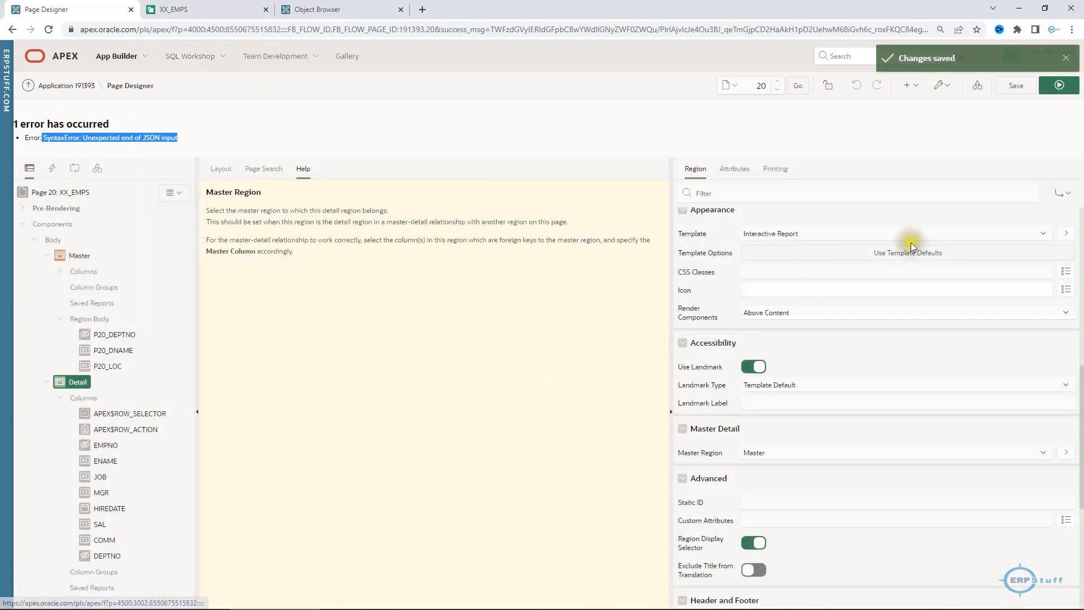
pyautogui.click(1056, 88)
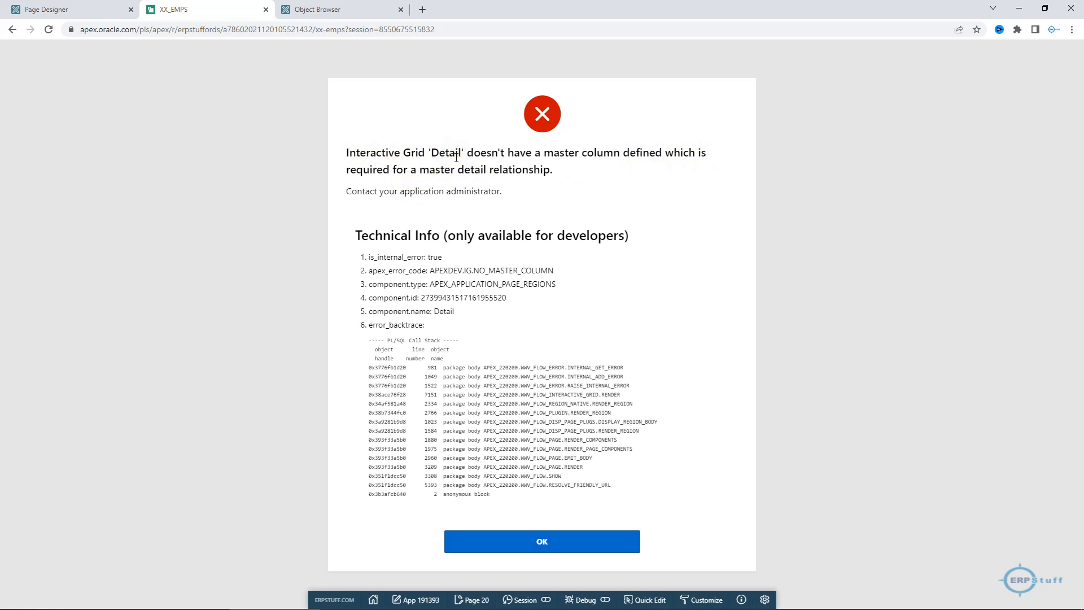
# Step: Return to the page designer and filter the Detail region's properties by "master" to check its master-detail settings
pyautogui.click(43, 10)
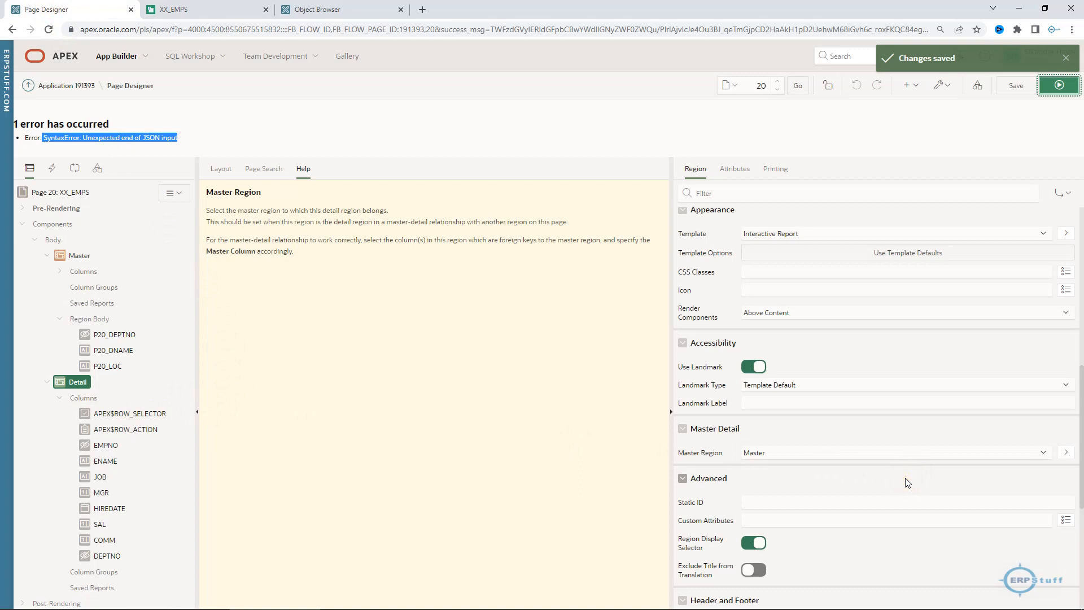
pyautogui.scroll(-1, 906, 479)
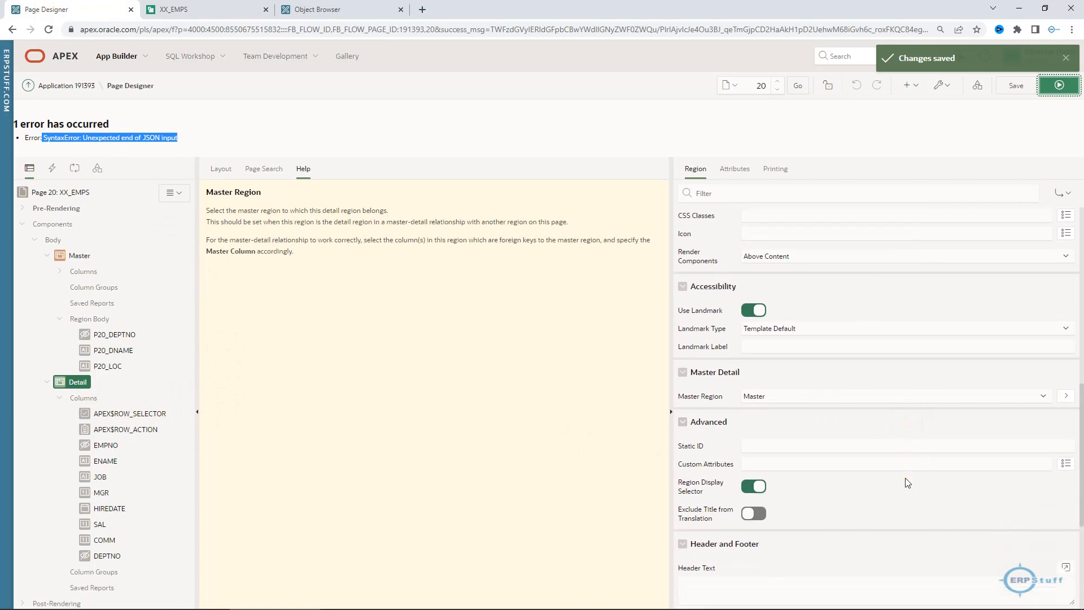
pyautogui.scroll(-2, 908, 482)
pyautogui.scroll(-2, 908, 483)
pyautogui.scroll(-1, 907, 482)
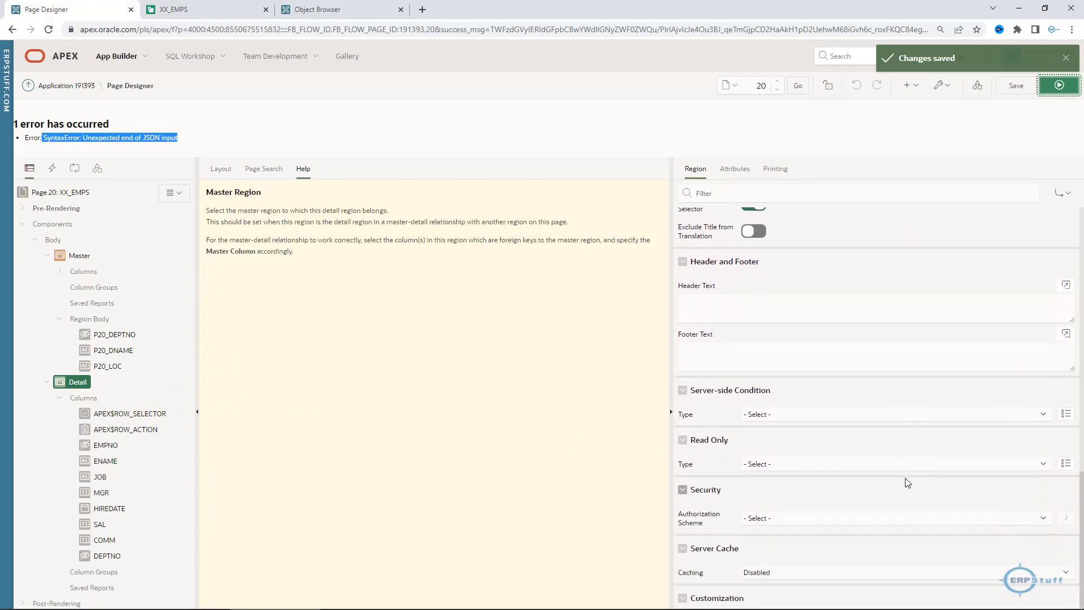
pyautogui.scroll(10, 907, 483)
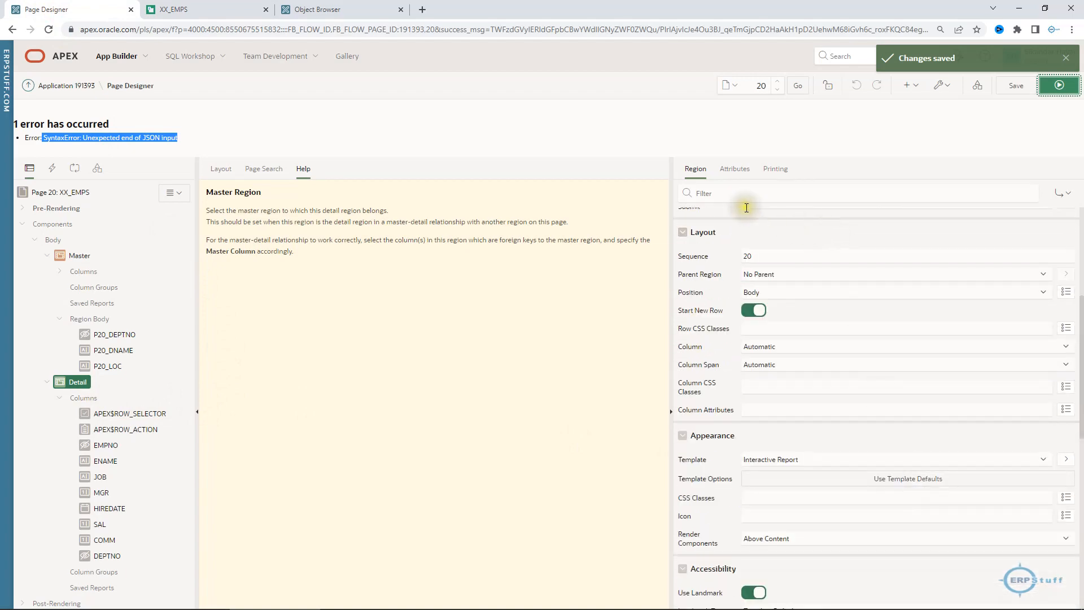
pyautogui.scroll(4, 798, 273)
pyautogui.click(762, 192)
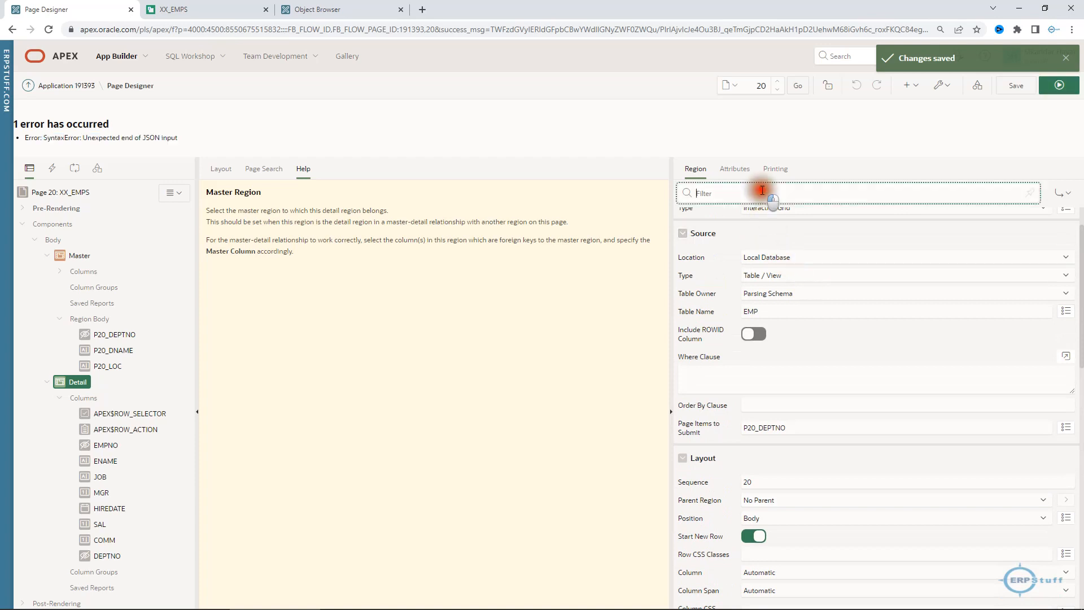
pyautogui.write('master')
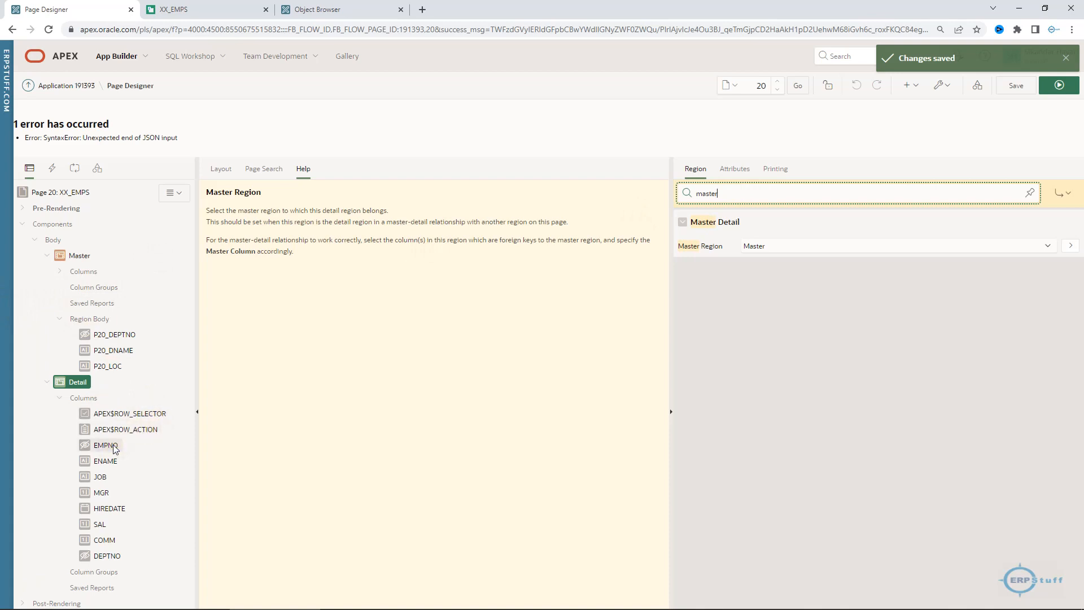
# Step: Set the Master Column of the Detail region's DEPTNO column to DEPTNO and save page 20
pyautogui.click(108, 557)
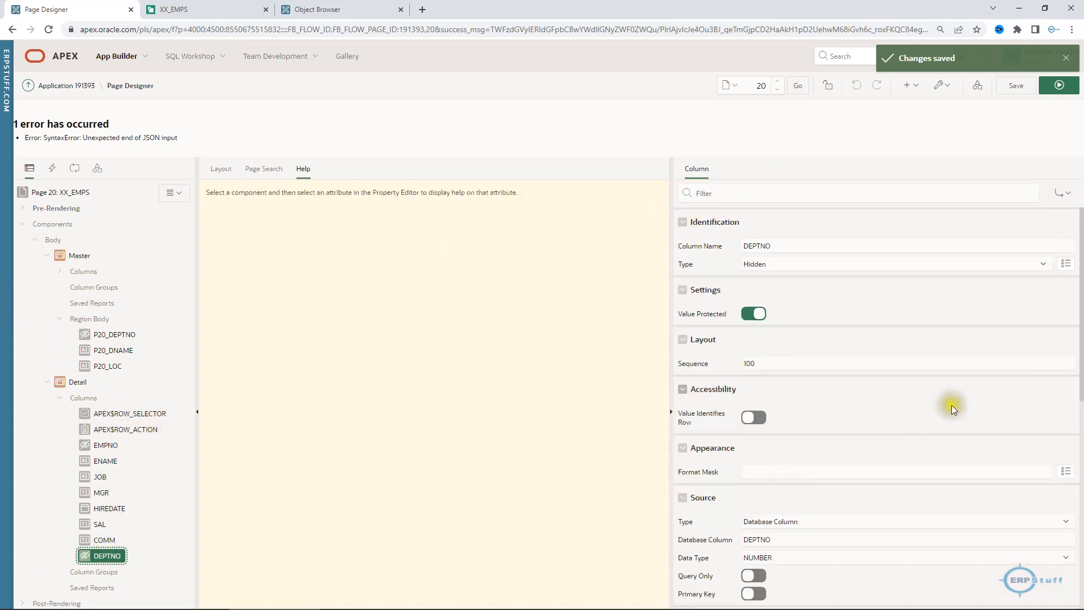
pyautogui.click(751, 193)
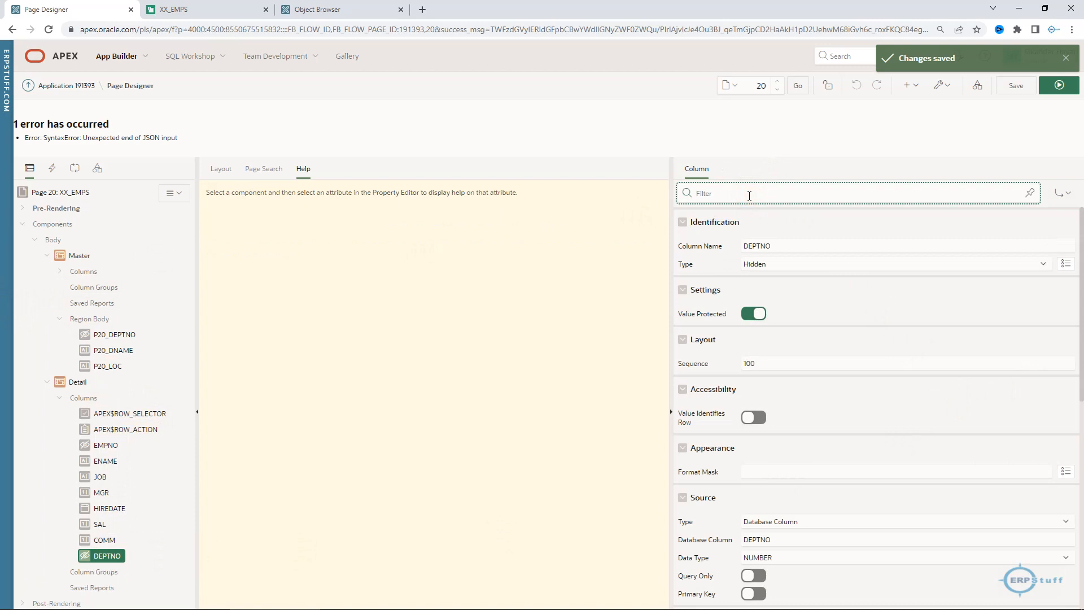
pyautogui.write('mas')
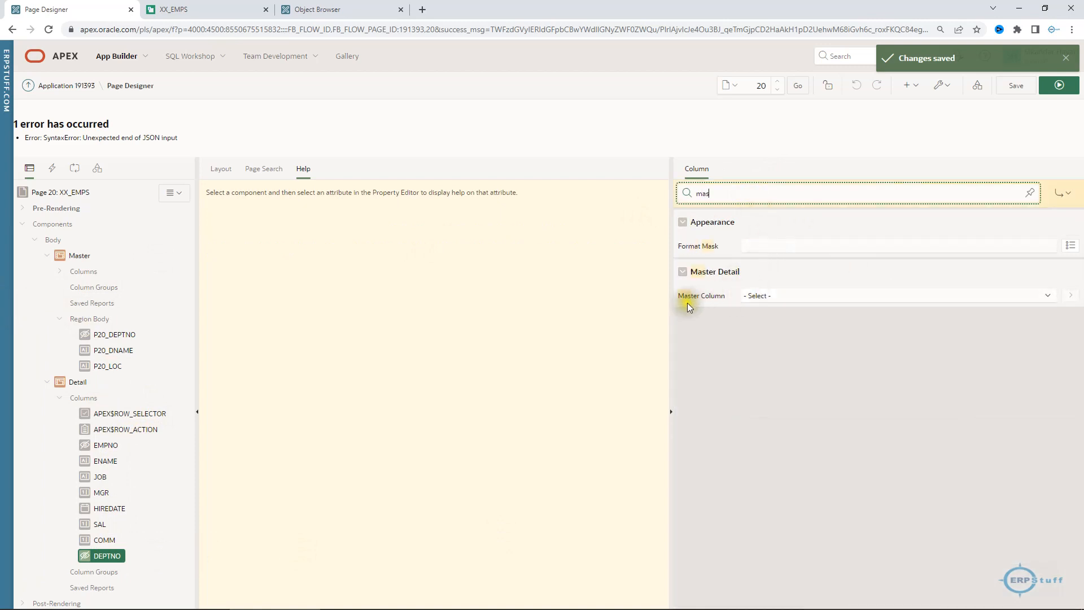
pyautogui.click(780, 296)
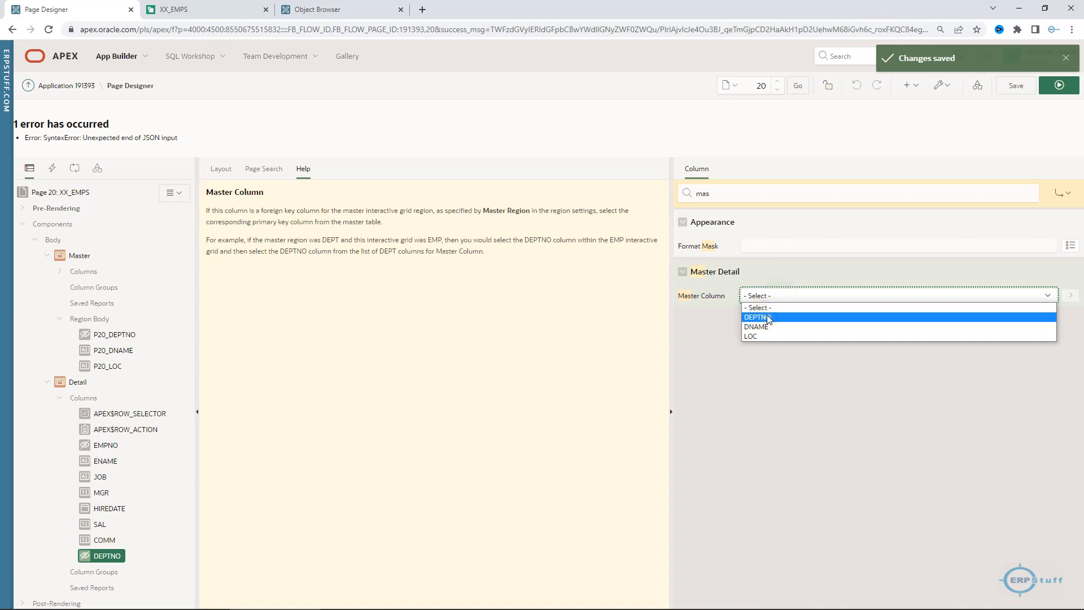
pyautogui.click(768, 317)
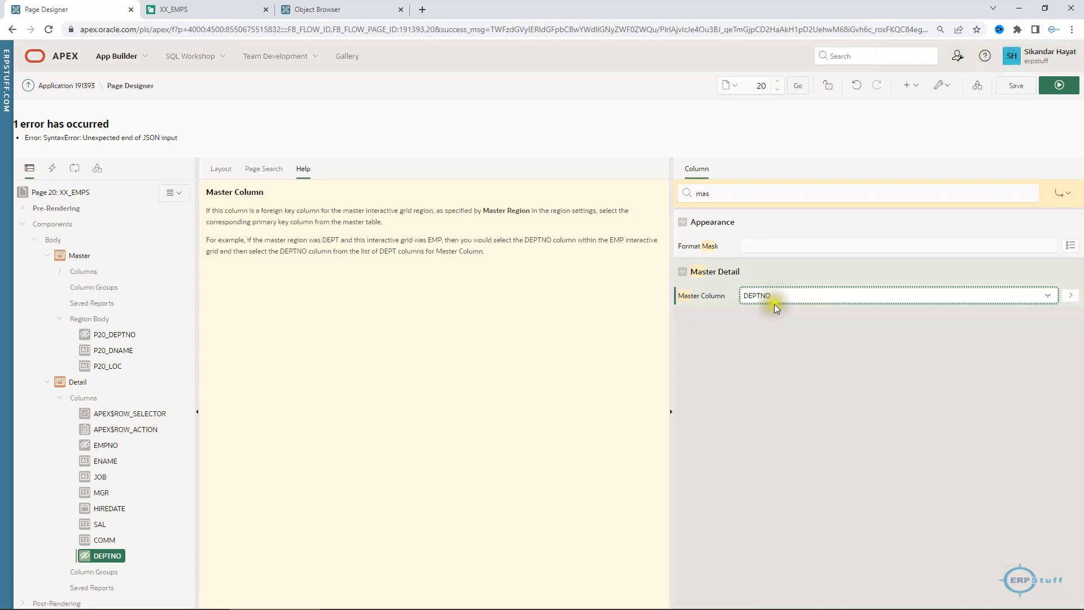
pyautogui.click(776, 300)
pyautogui.click(775, 297)
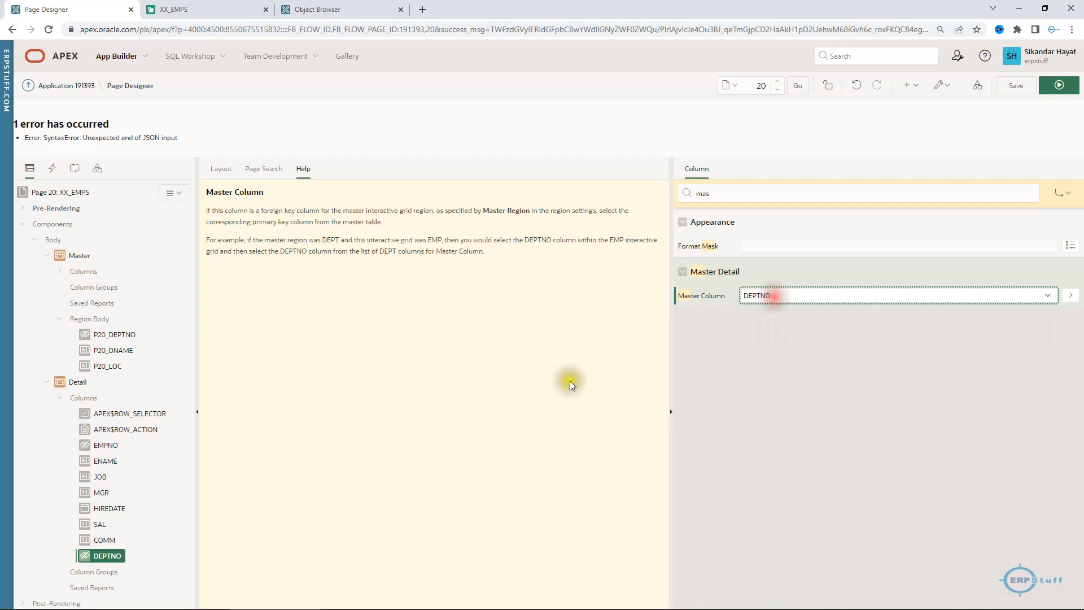
pyautogui.click(1015, 86)
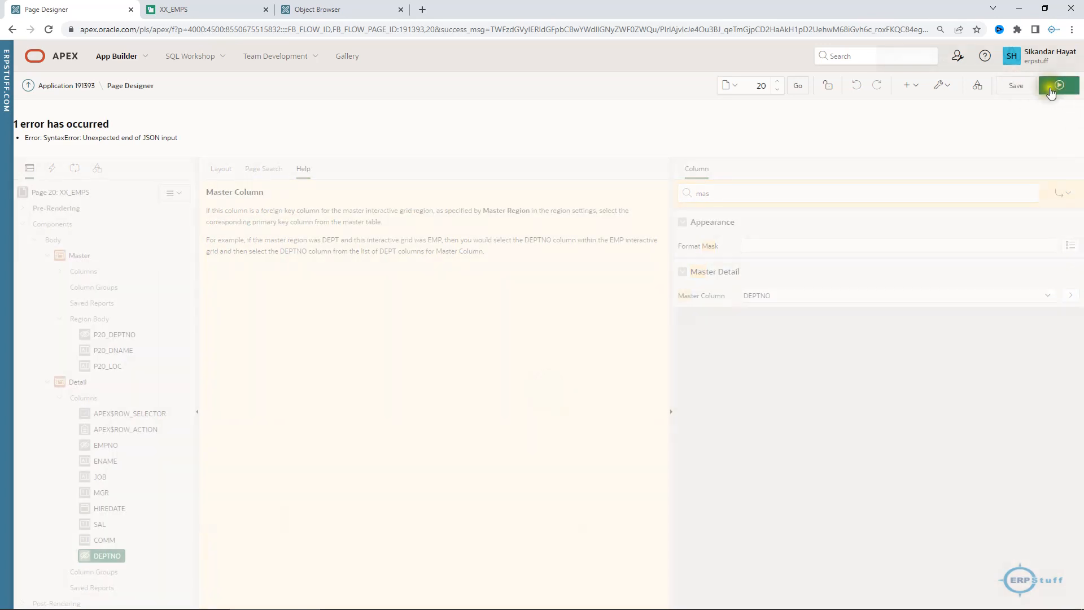
# Step: Run page 20 and select the ACCOUNTING department in the master grid to check the linked employee rows
pyautogui.click(1060, 85)
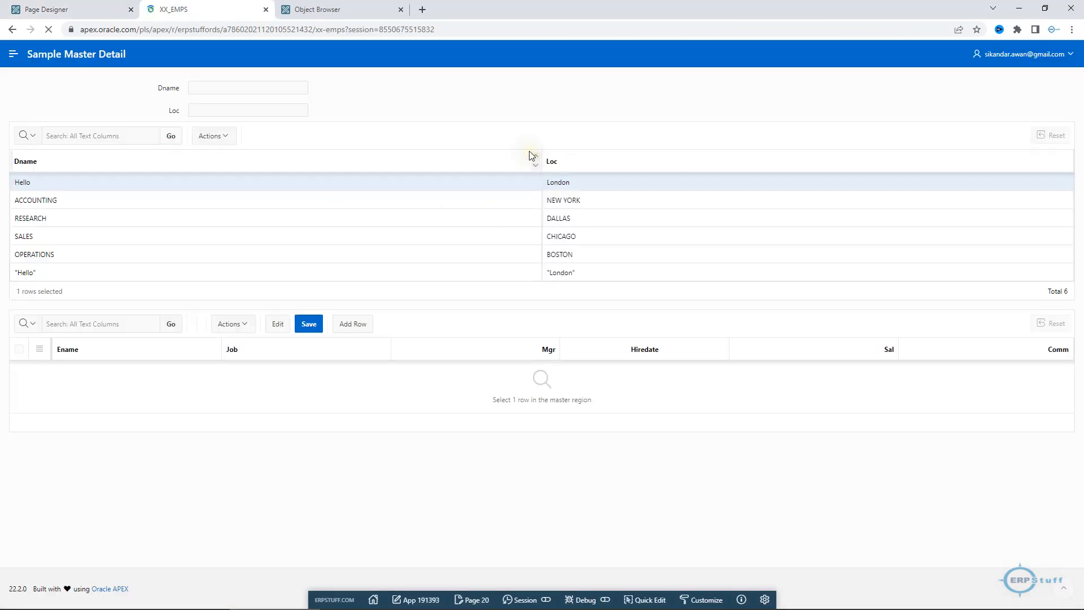
pyautogui.click(40, 200)
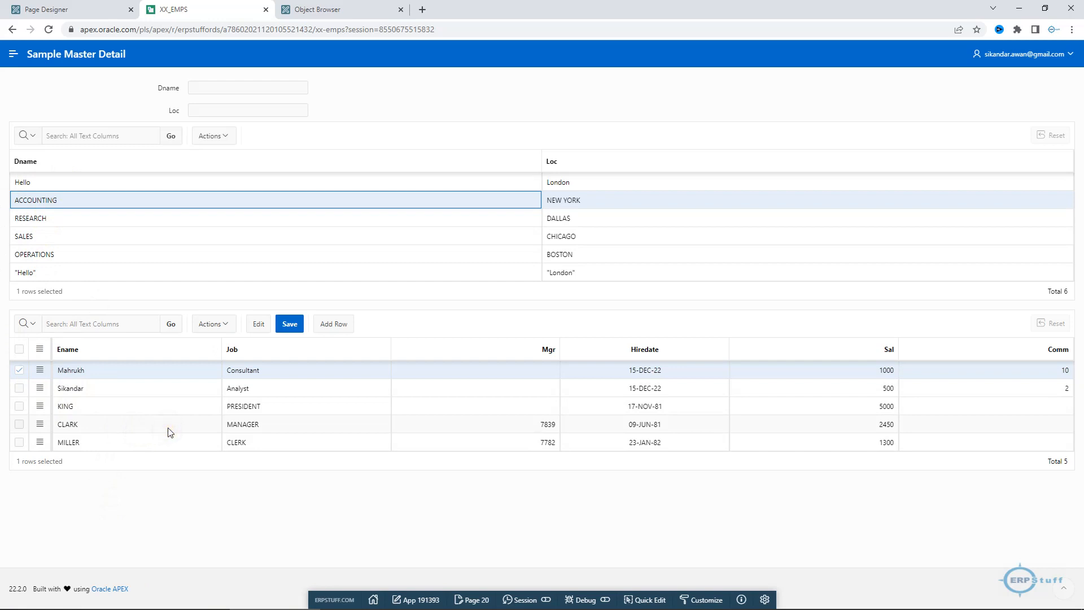
pyautogui.click(219, 86)
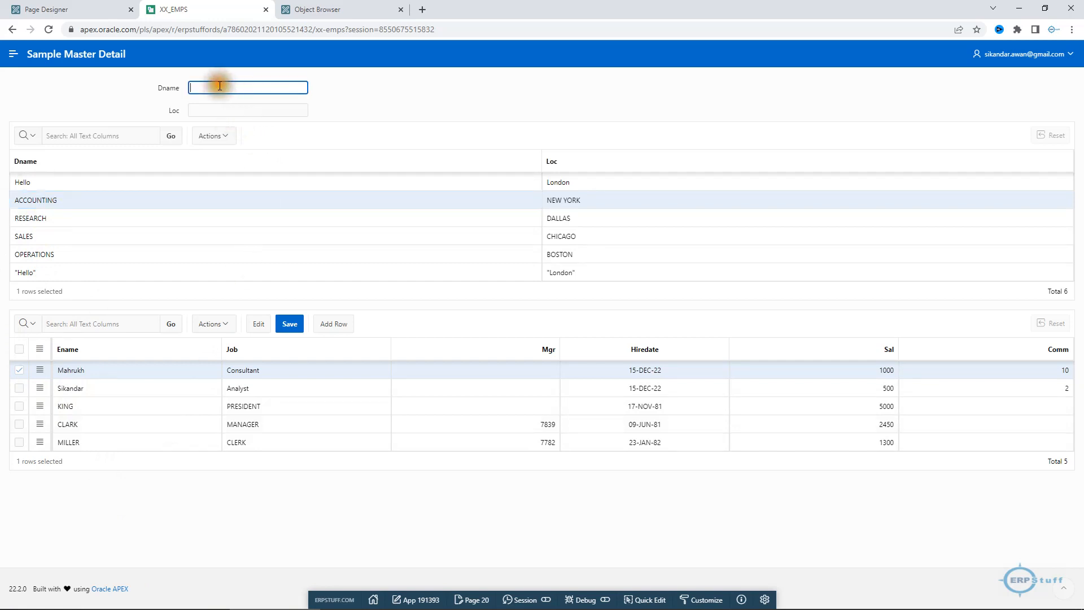
# Step: Expand the Master region's columns in the page designer and compare them with the running XX_EMPS page
pyautogui.click(93, 10)
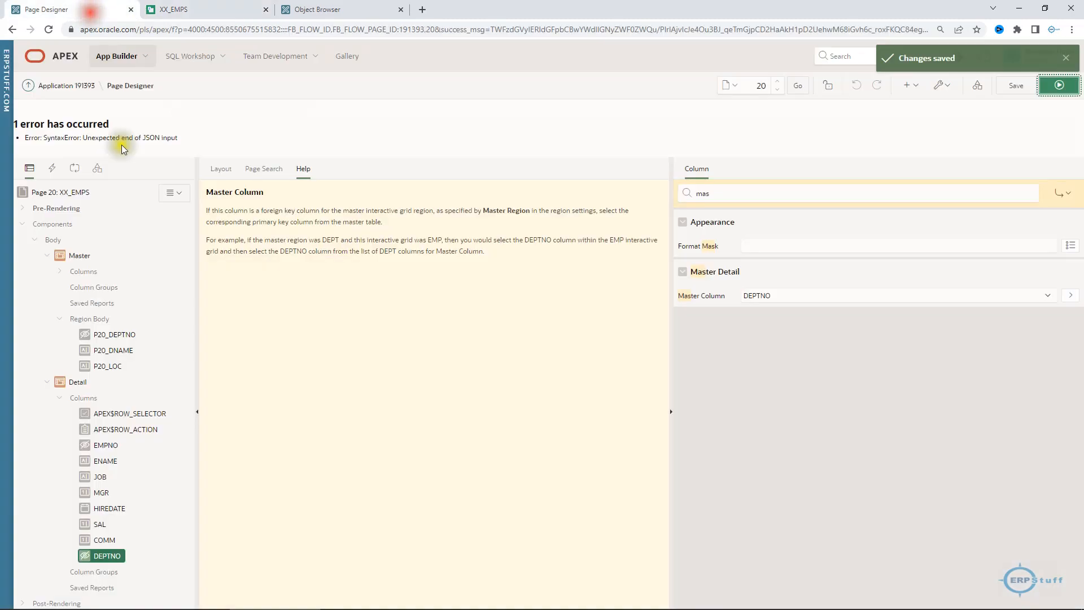
pyautogui.scroll(-1, 149, 342)
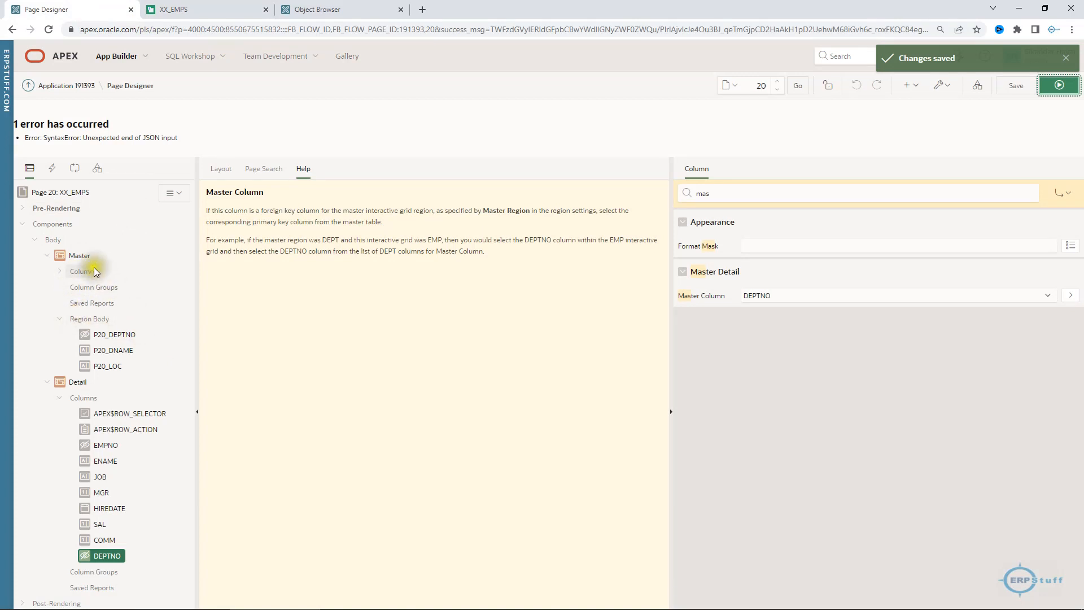
pyautogui.click(64, 277)
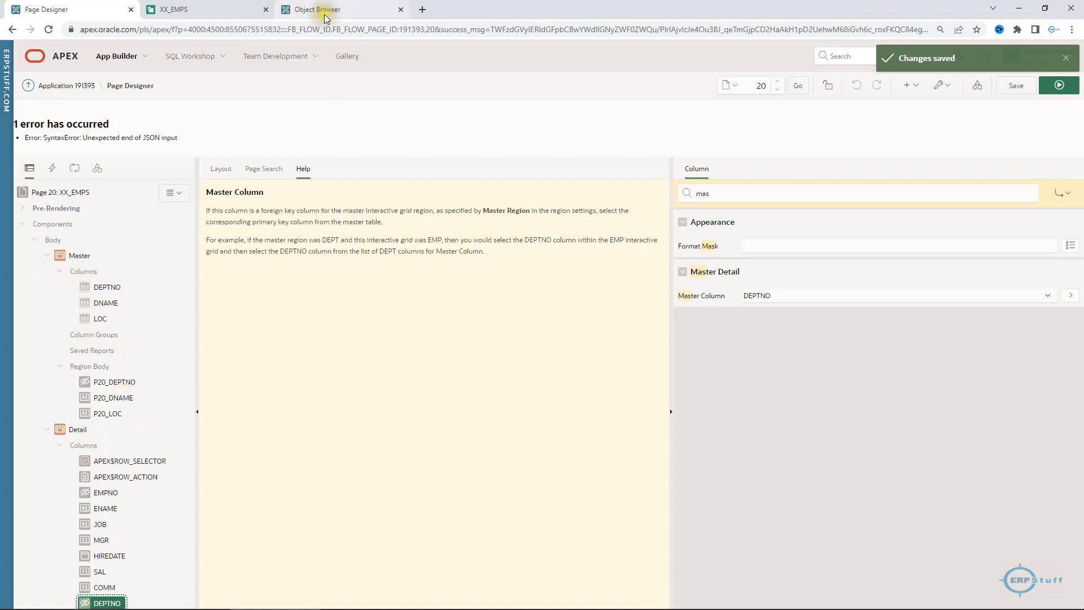
pyautogui.click(230, 10)
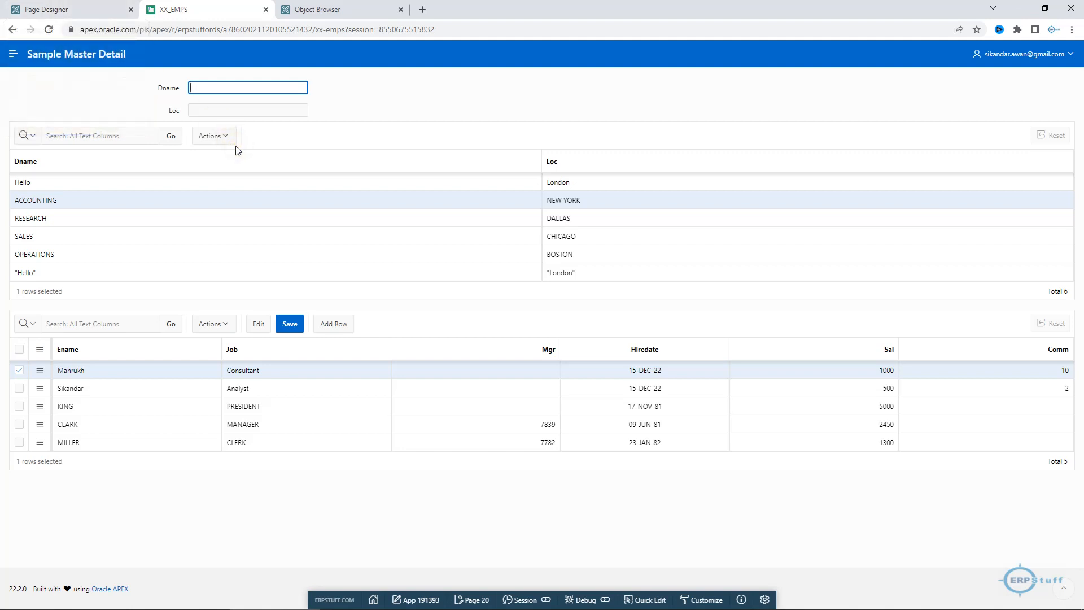
# Step: Return to the page designer and examine the Detail region's source, layout, appearance and master-detail properties
pyautogui.click(79, 9)
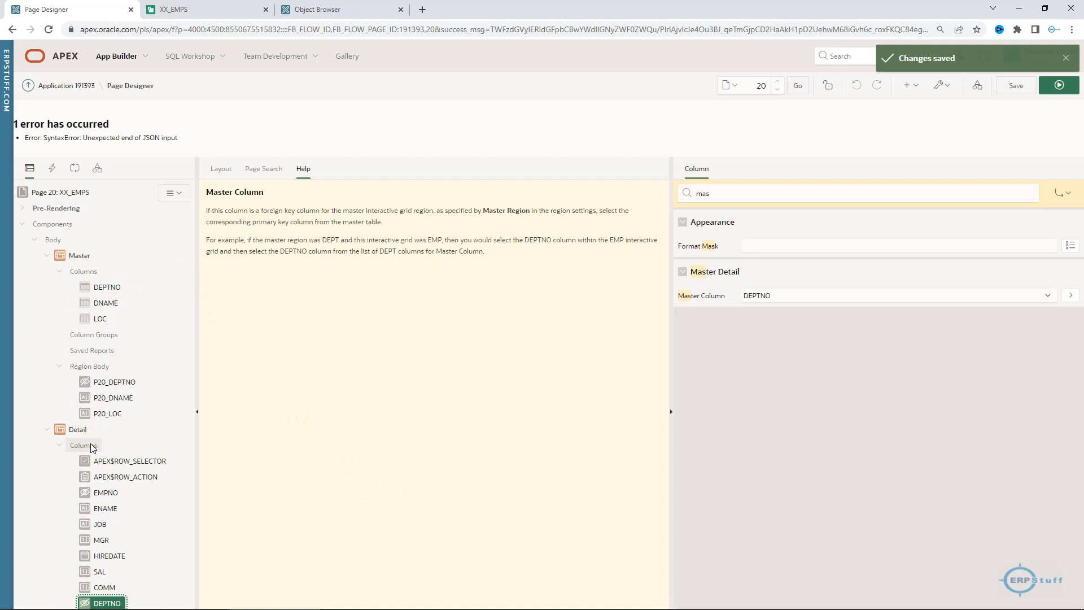
pyautogui.click(78, 430)
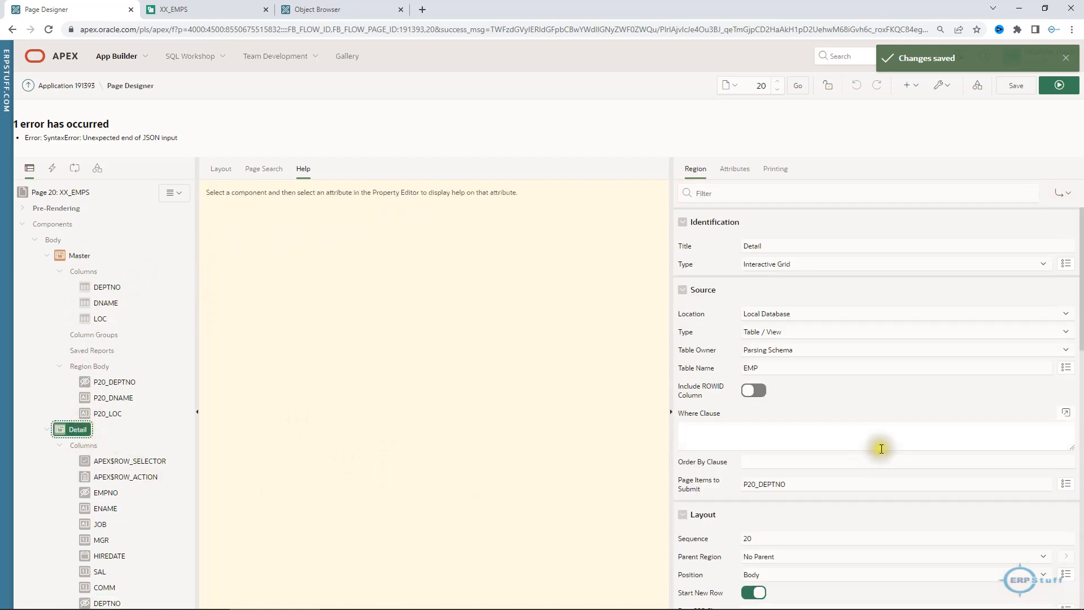
pyautogui.scroll(-7, 885, 449)
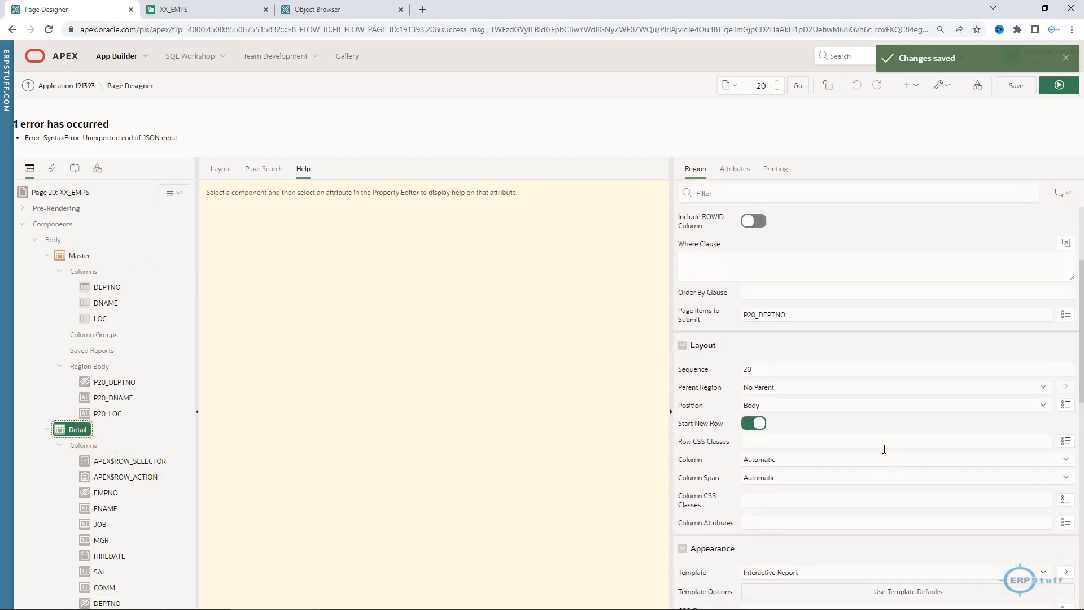
pyautogui.scroll(-4, 885, 449)
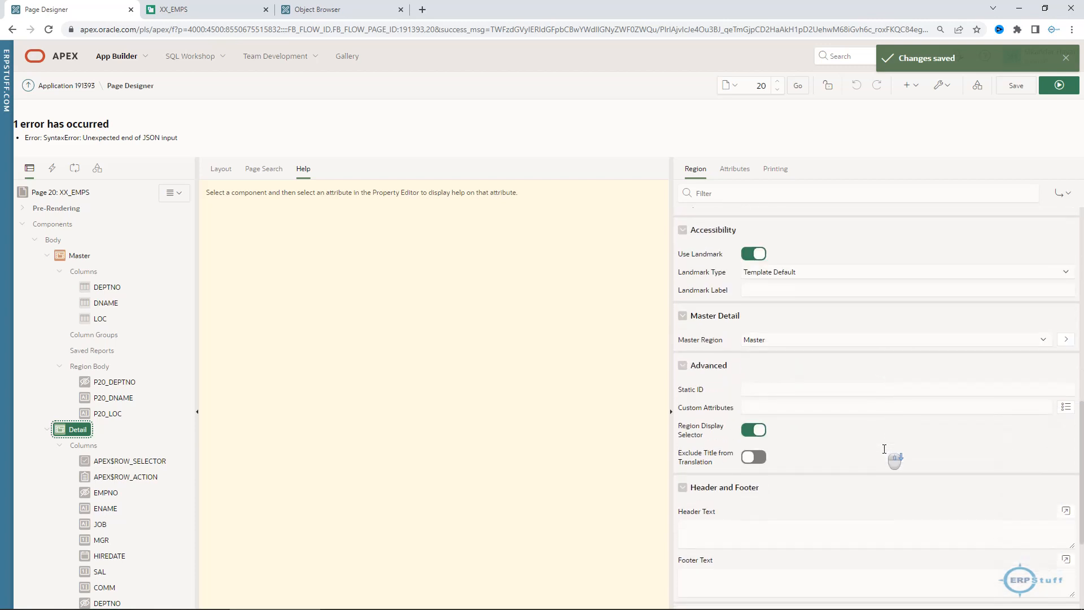
pyautogui.scroll(-6, 884, 449)
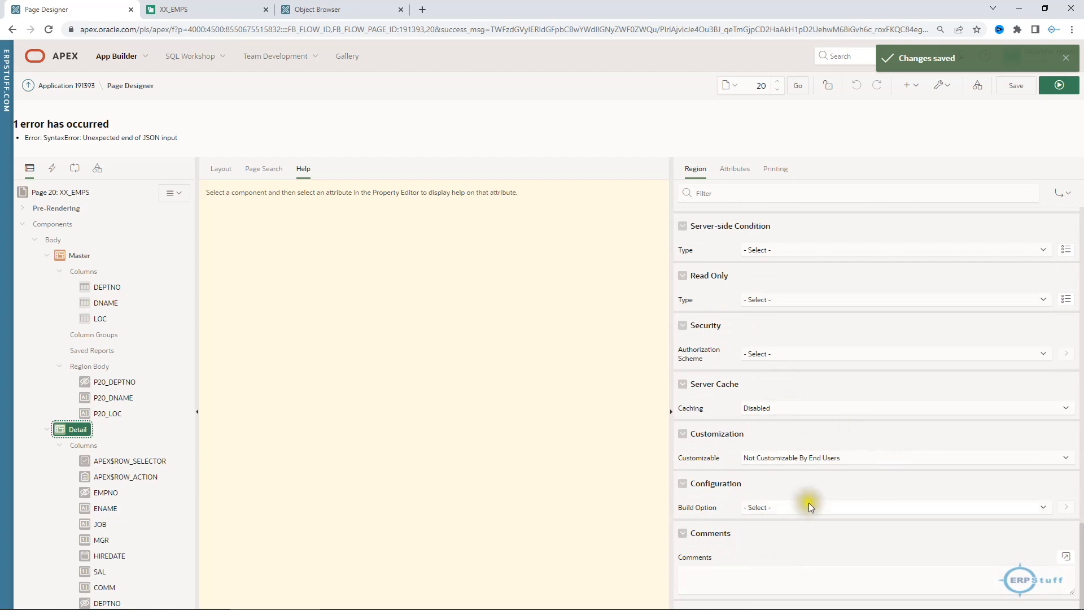
pyautogui.scroll(5, 809, 490)
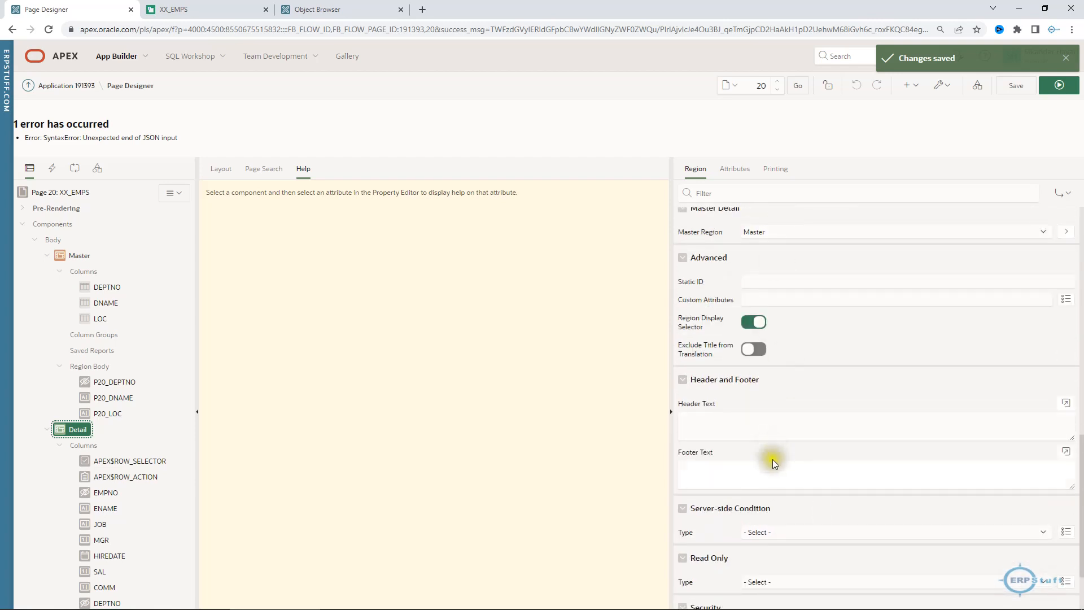
pyautogui.scroll(5, 784, 474)
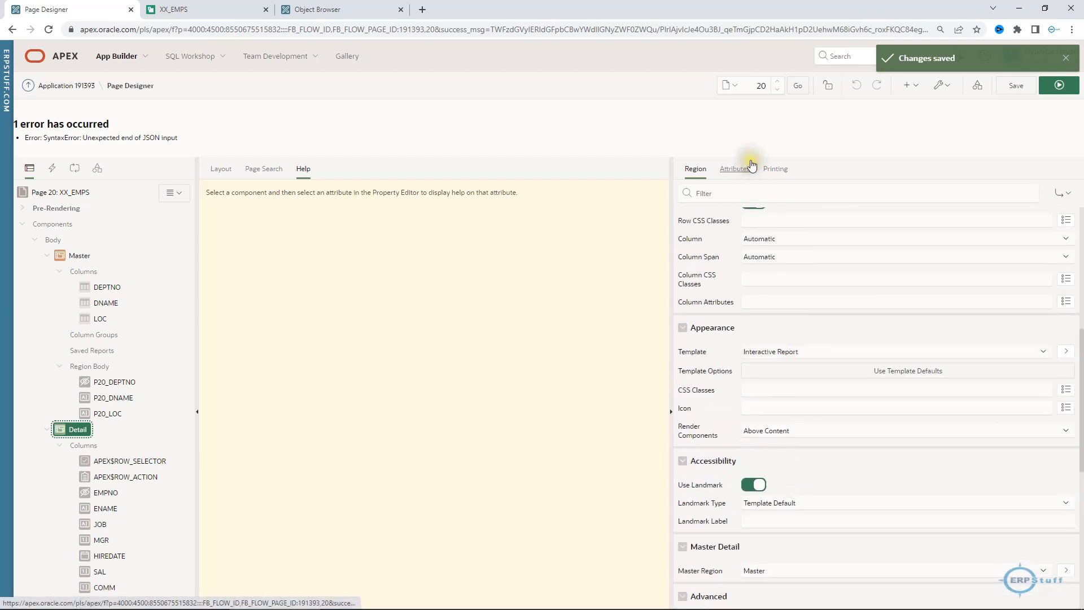
pyautogui.click(749, 192)
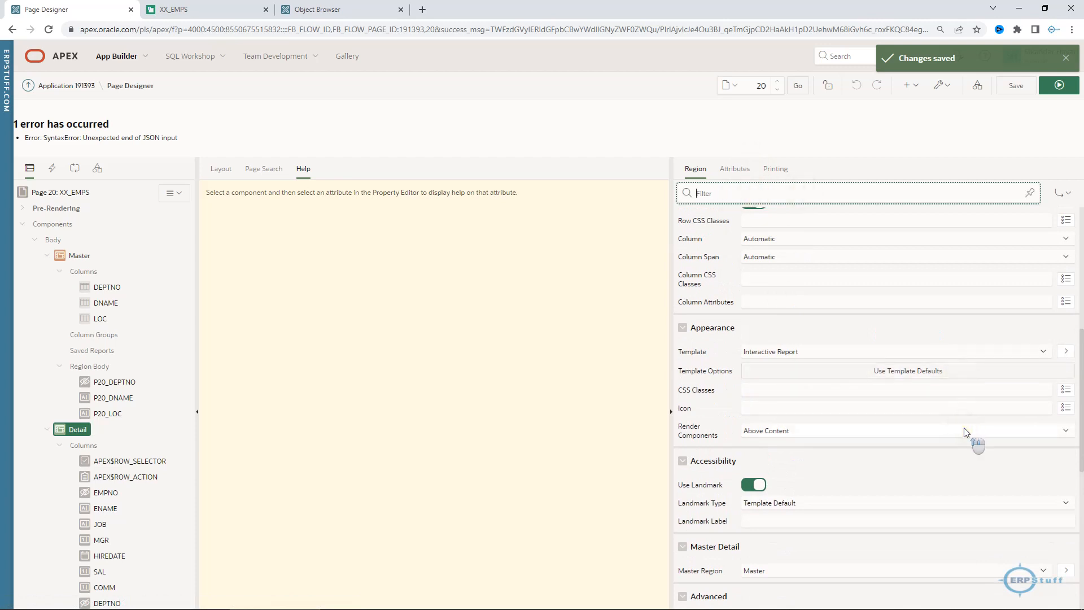
pyautogui.scroll(6, 964, 428)
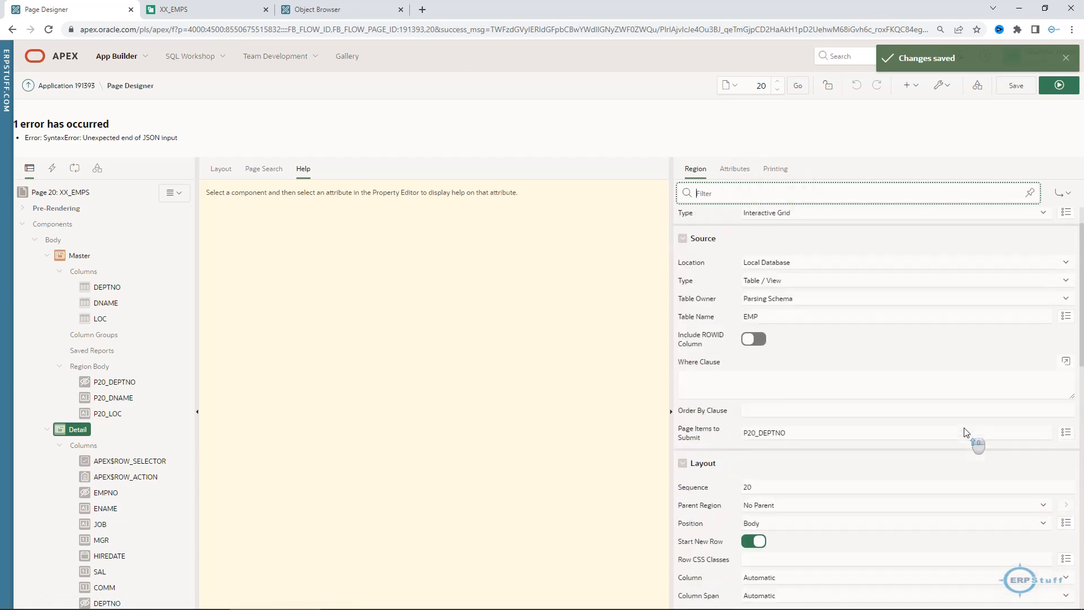
# Step: Examine the Detail grid's attributes, from editing, pagination and toolbar to download, heading and advanced settings
pyautogui.click(734, 169)
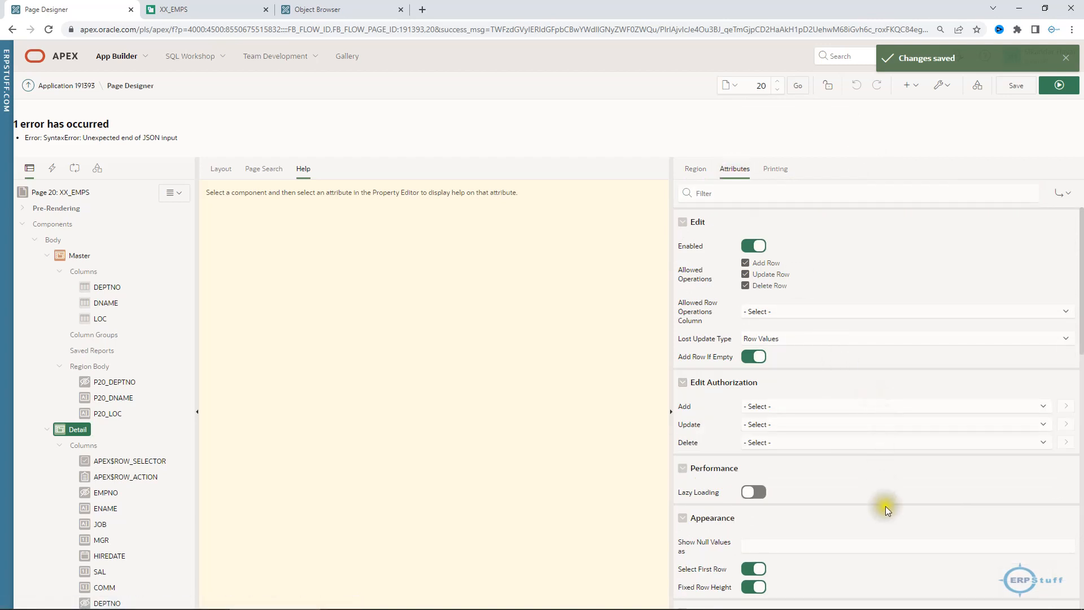
pyautogui.scroll(-5, 887, 511)
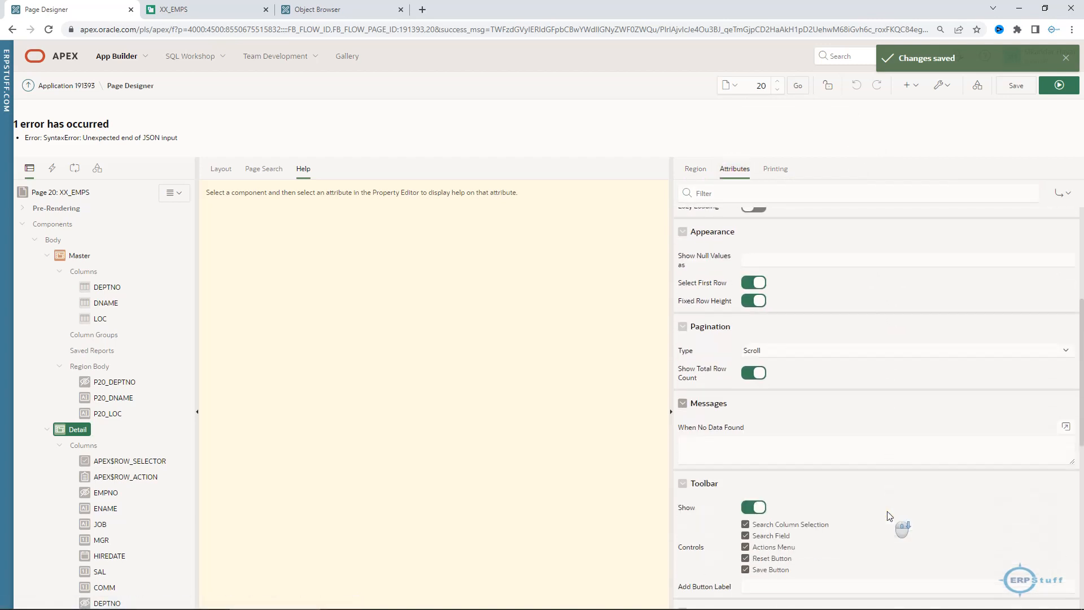
pyautogui.scroll(-1, 887, 511)
pyautogui.scroll(-1, 886, 511)
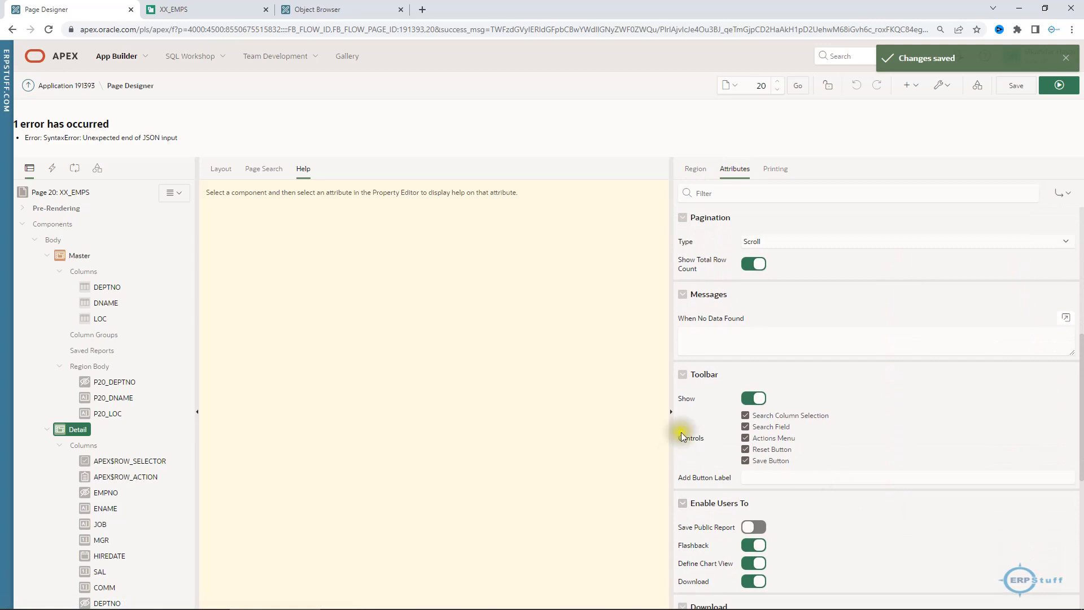
pyautogui.scroll(-3, 858, 500)
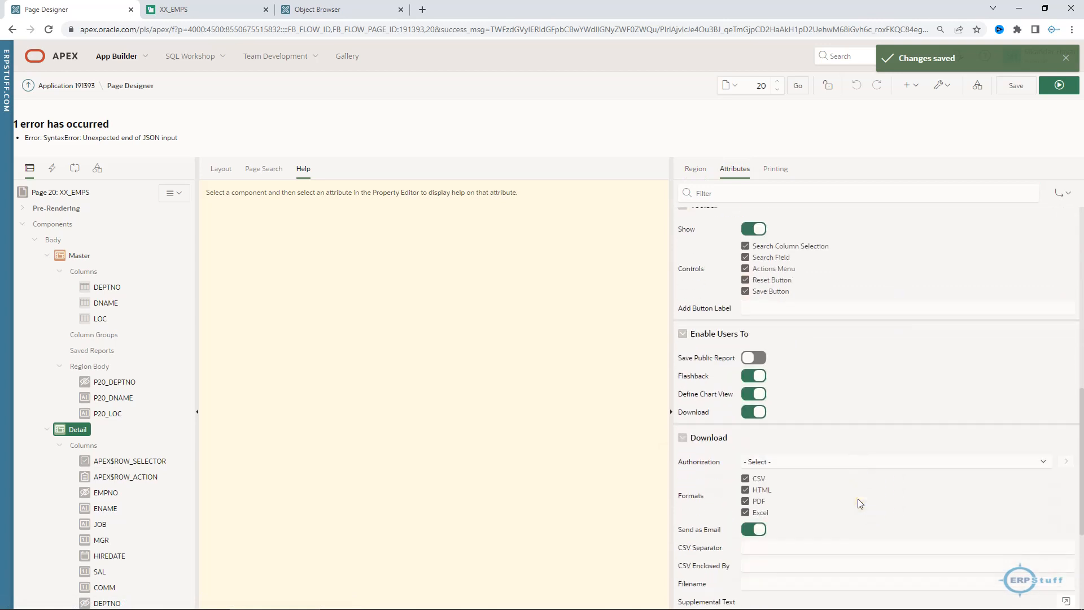
pyautogui.scroll(-3, 859, 499)
pyautogui.scroll(-3, 859, 499)
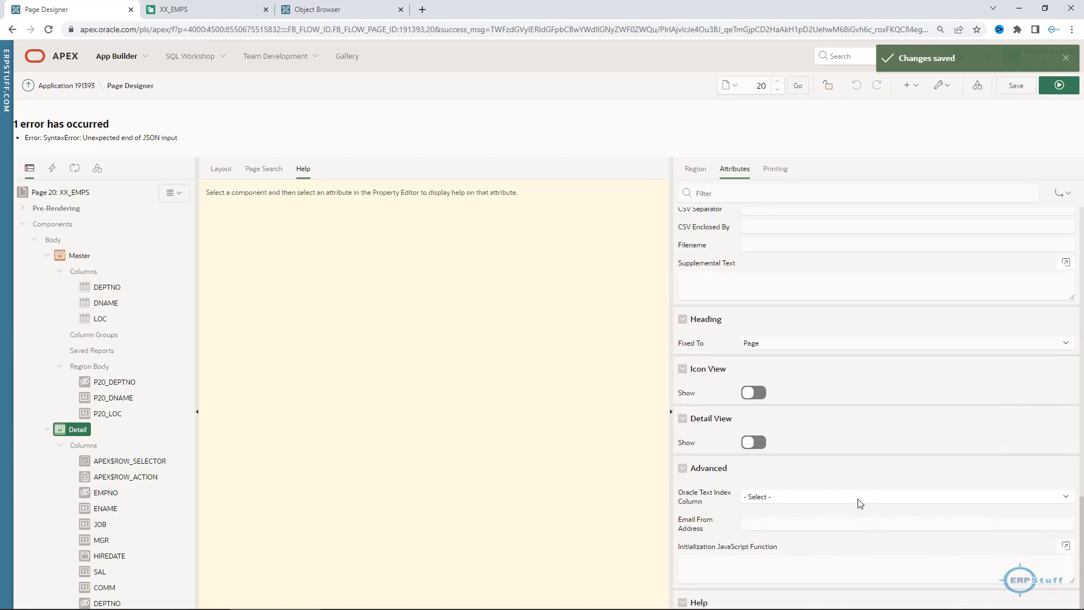
pyautogui.scroll(-1, 861, 503)
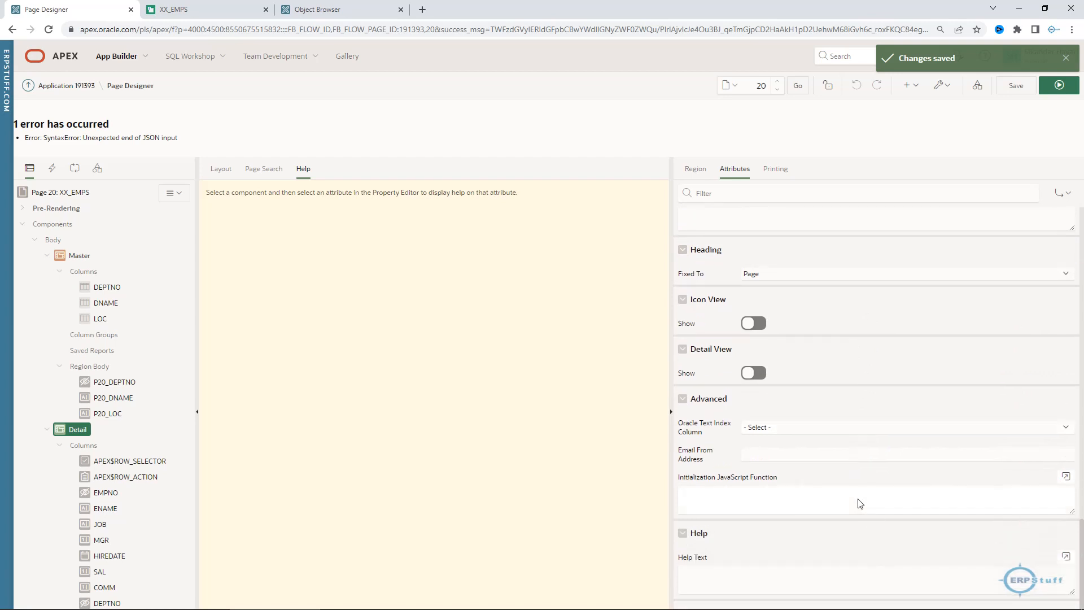
# Step: Switch to the running Sample Master Detail application and open its Home page to review the available master-detail page layouts
pyautogui.scroll(10, 913, 483)
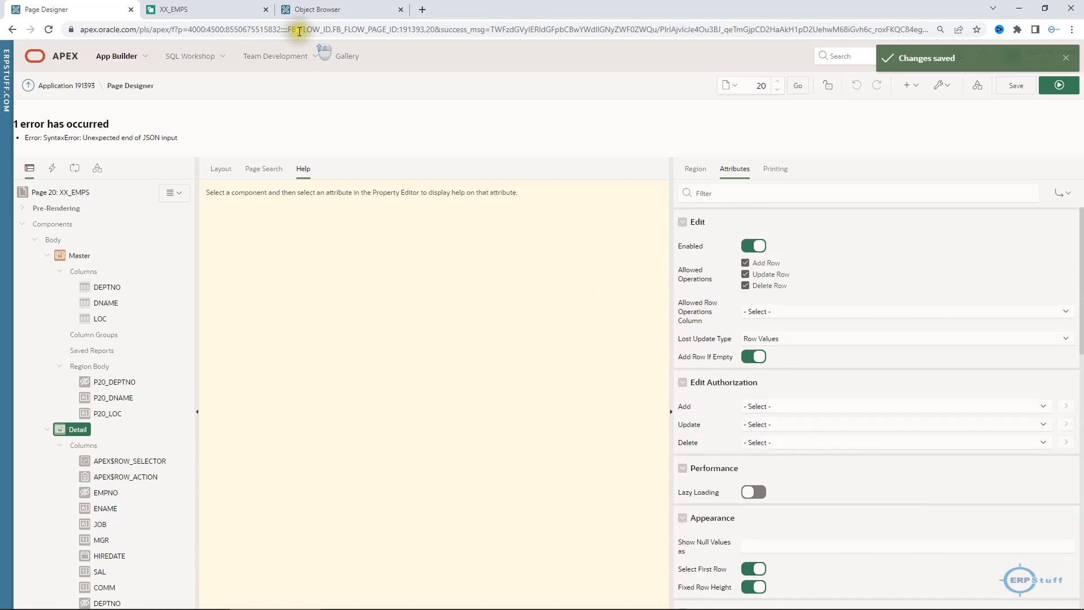
pyautogui.click(178, 12)
pyautogui.click(13, 55)
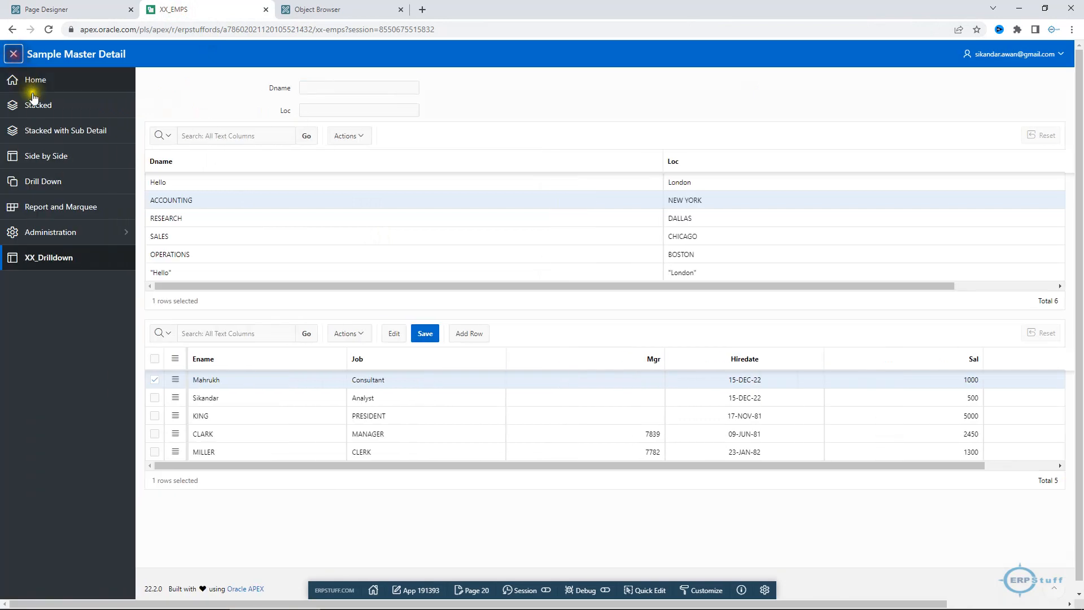
pyautogui.click(34, 81)
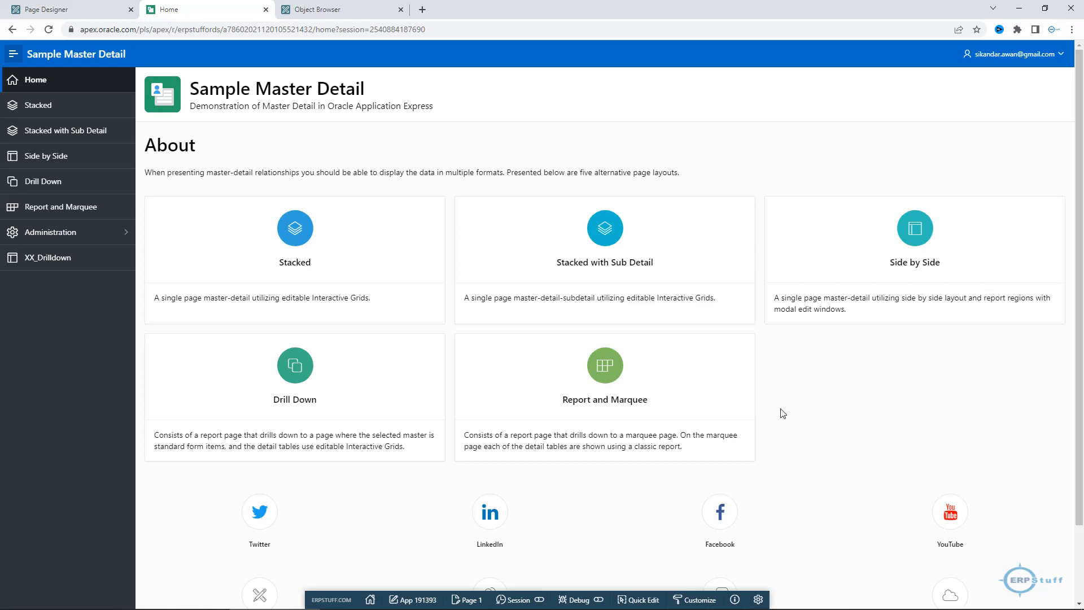
pyautogui.scroll(-3, 783, 414)
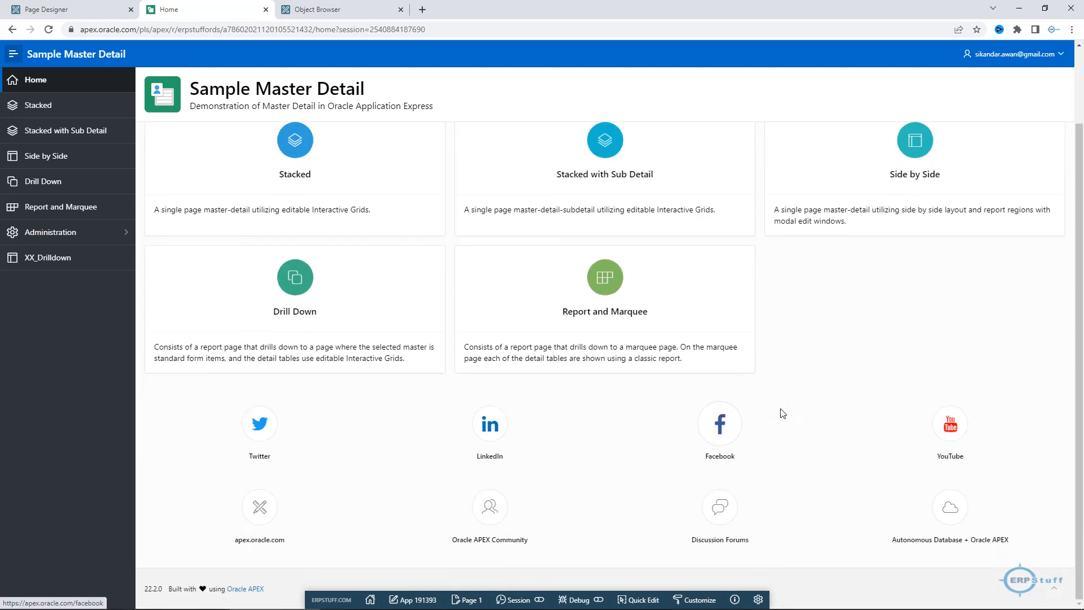
pyautogui.scroll(3, 783, 413)
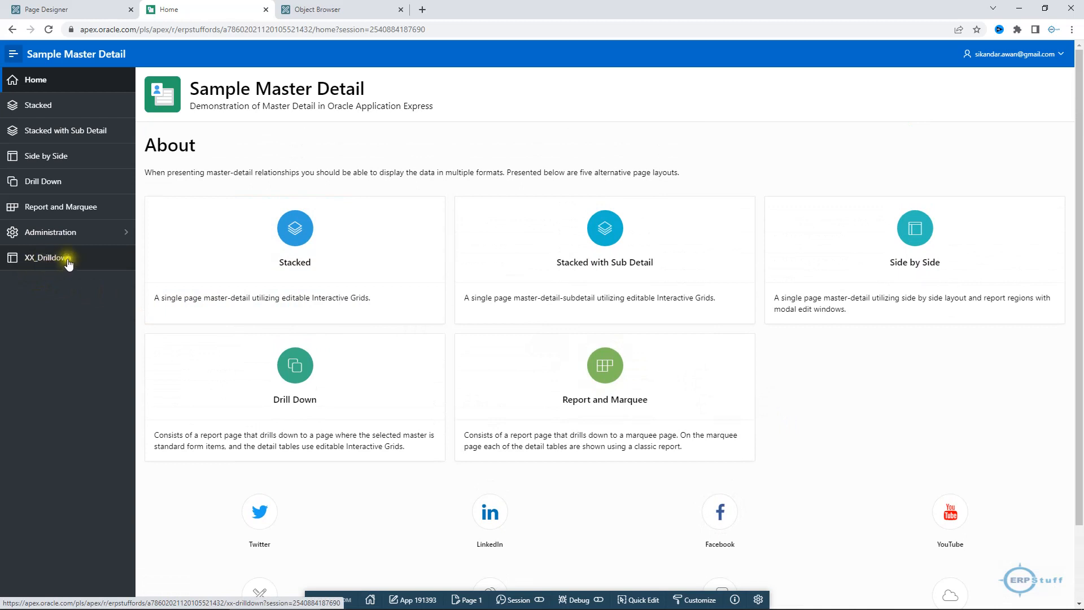
# Step: Open the Develop Production Partner Portal project from the Report and Marquee example, then collapse and re-expand its side list of add actions
pyautogui.click(56, 210)
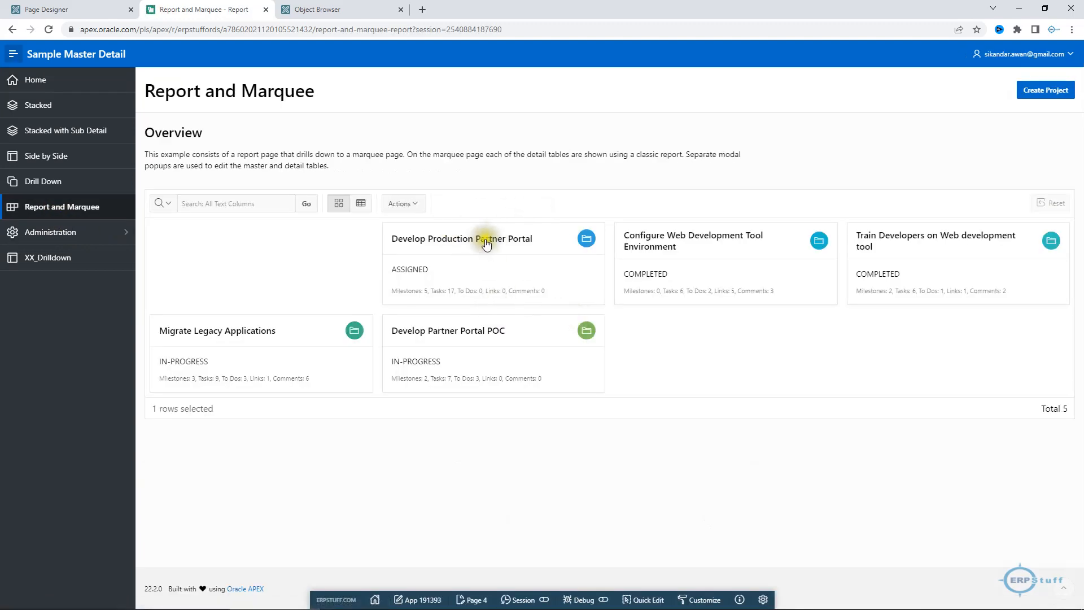
pyautogui.click(485, 239)
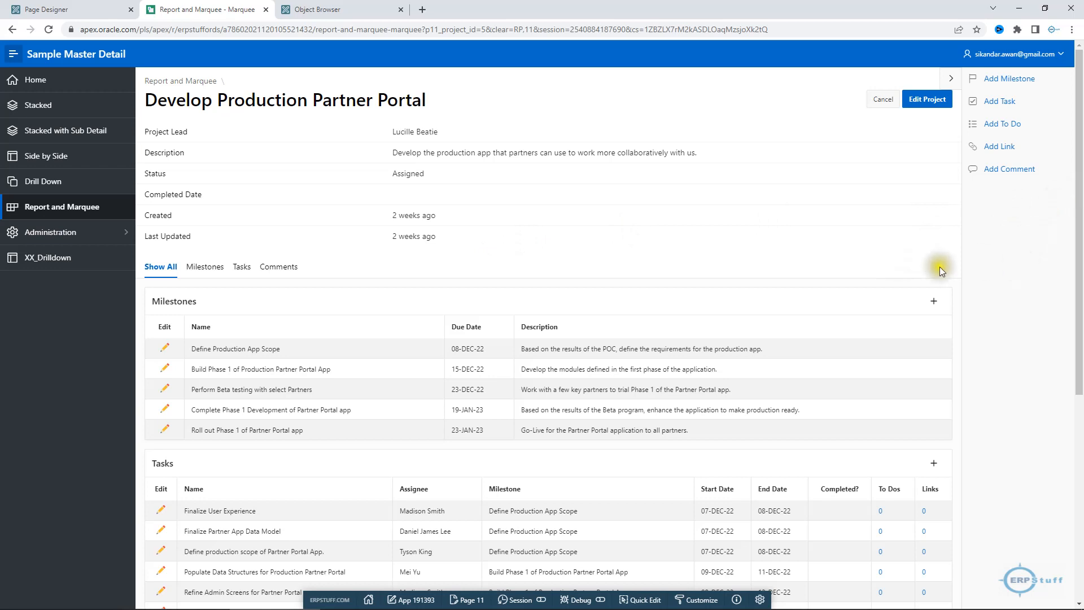
pyautogui.click(951, 79)
pyautogui.click(1059, 79)
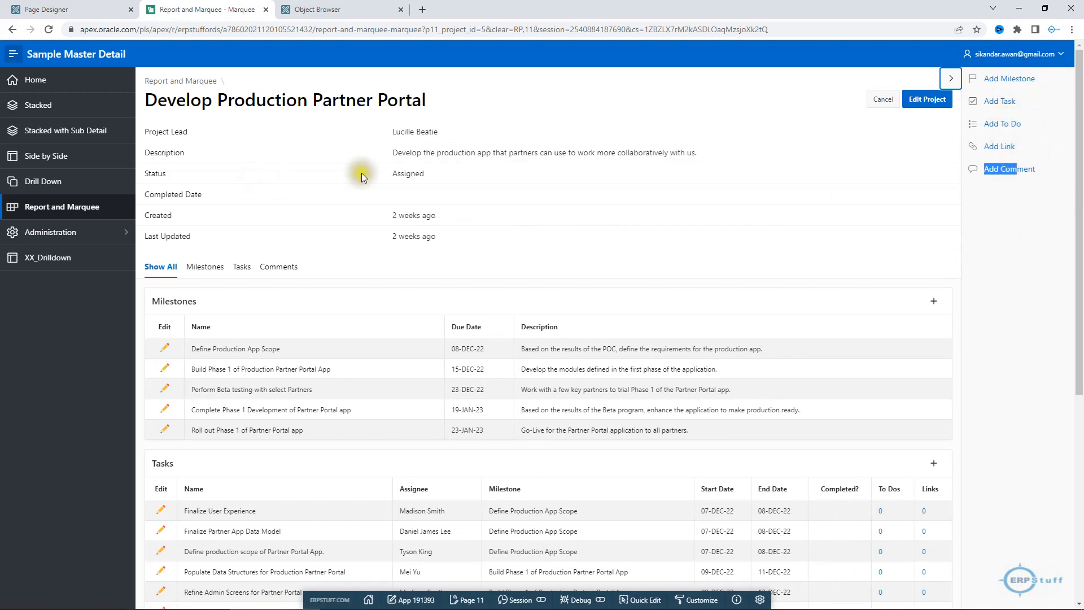
# Step: Examine the project's details, milestones, tasks and comments on the marquee page, then return to the application's Home page
pyautogui.moveTo(406, 173); pyautogui.dragTo(507, 247)
pyautogui.scroll(-3, 508, 259)
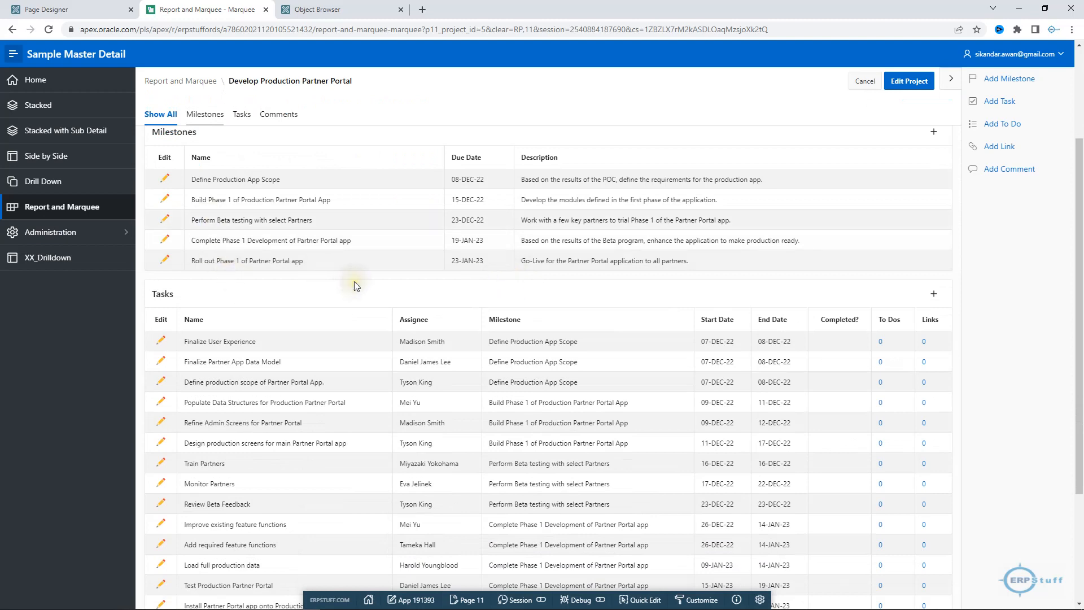
pyautogui.scroll(-1, 263, 422)
pyautogui.scroll(-2, 262, 423)
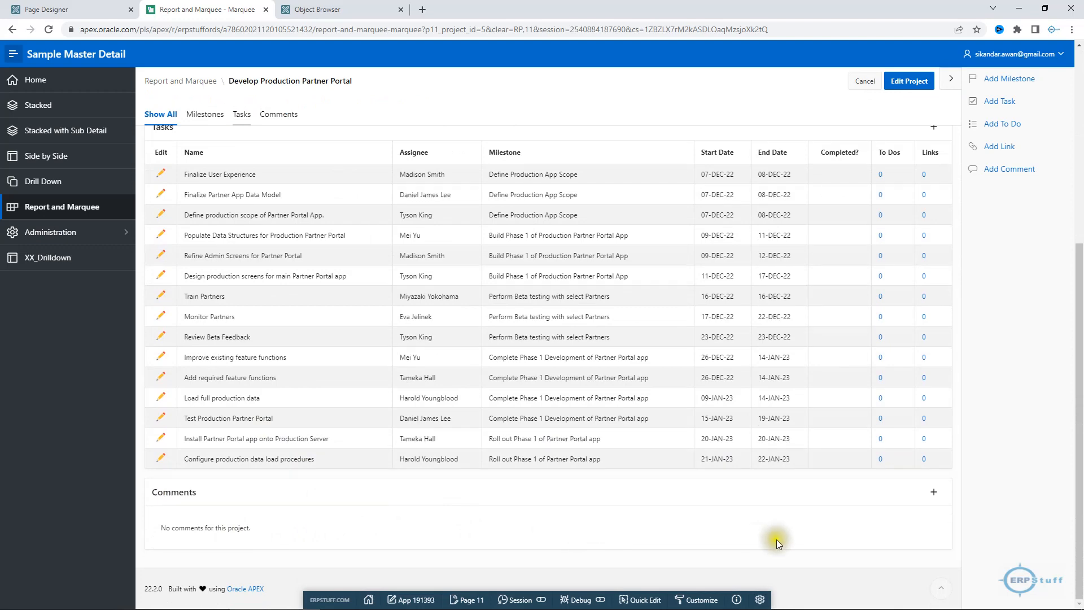
pyautogui.scroll(6, 778, 544)
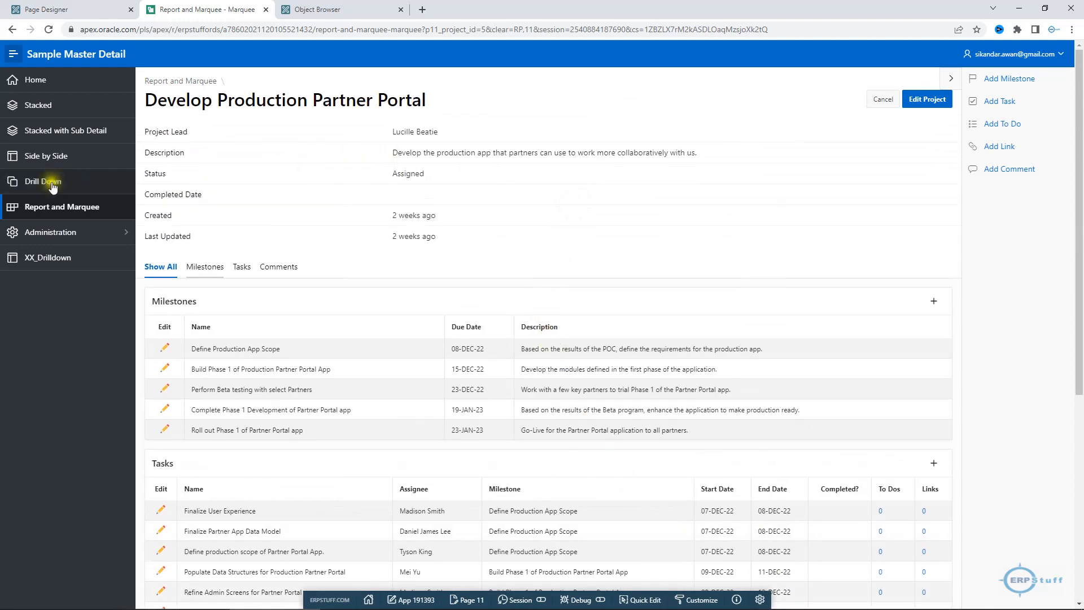
pyautogui.click(49, 84)
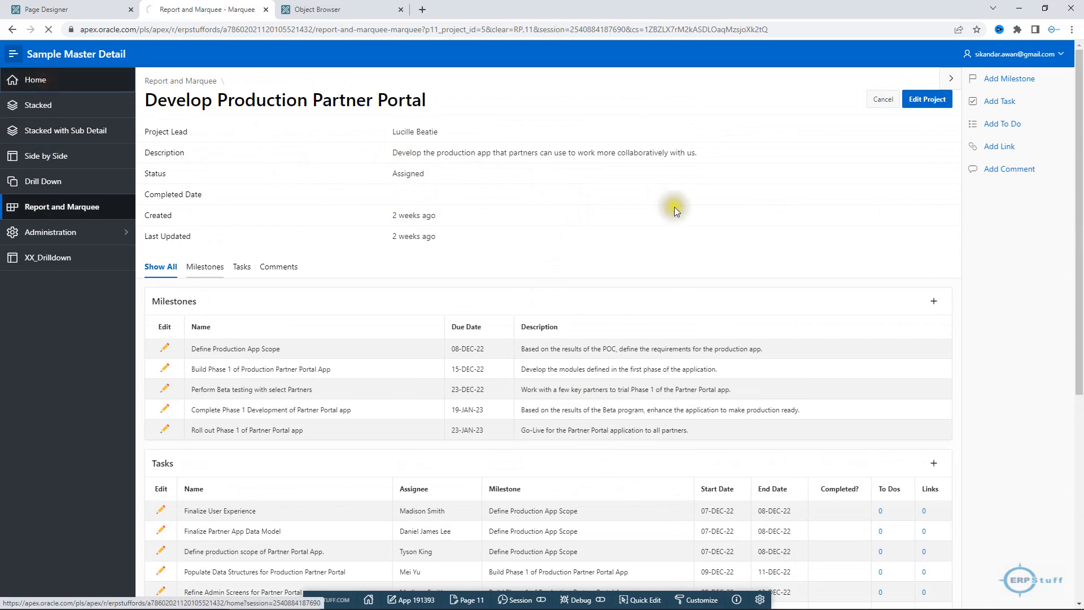